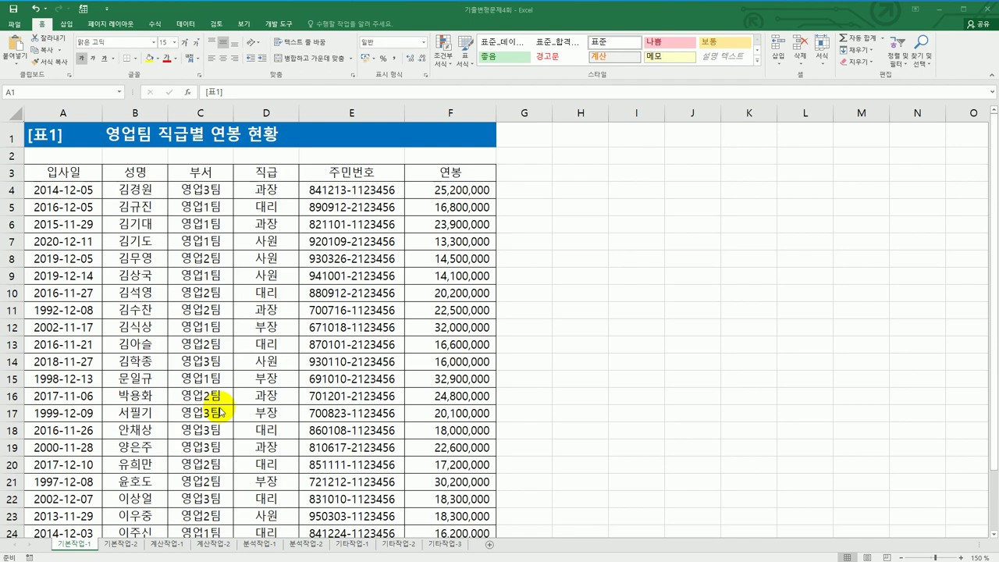
Enter the criteria heading 조건 in cell A30 below the salary table.
scroll(226, 398, down, 5)
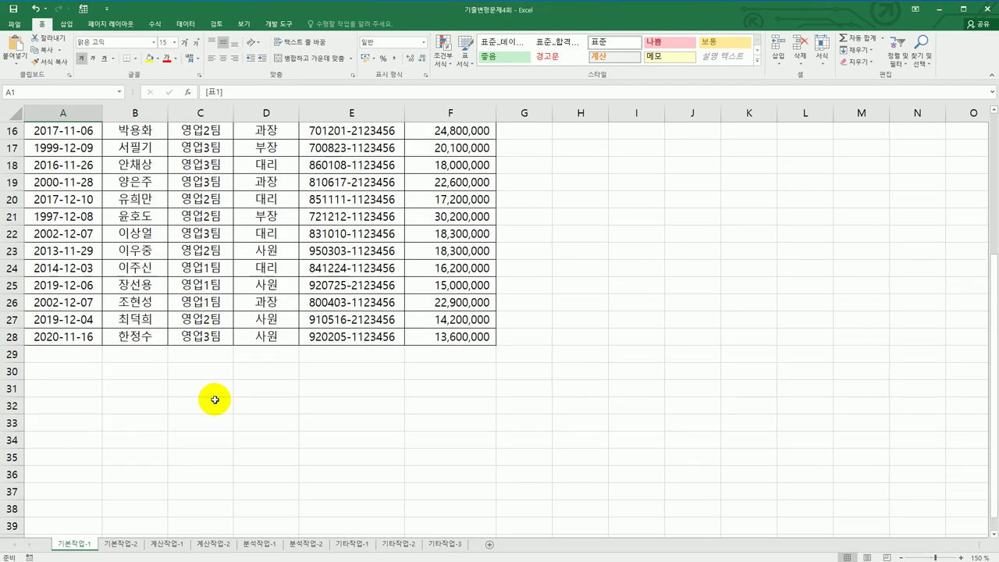
click(72, 378)
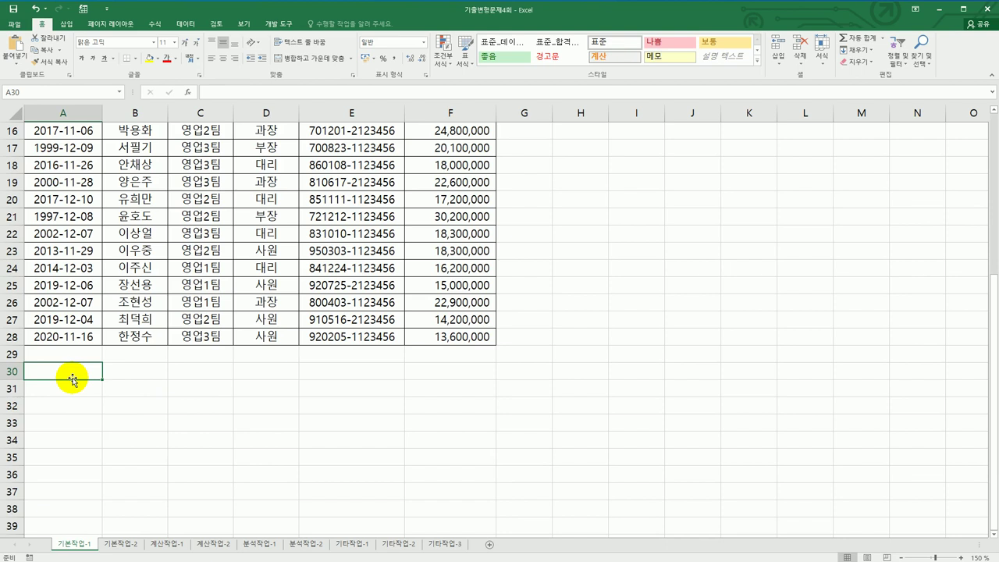
text(조건)
key(Return)
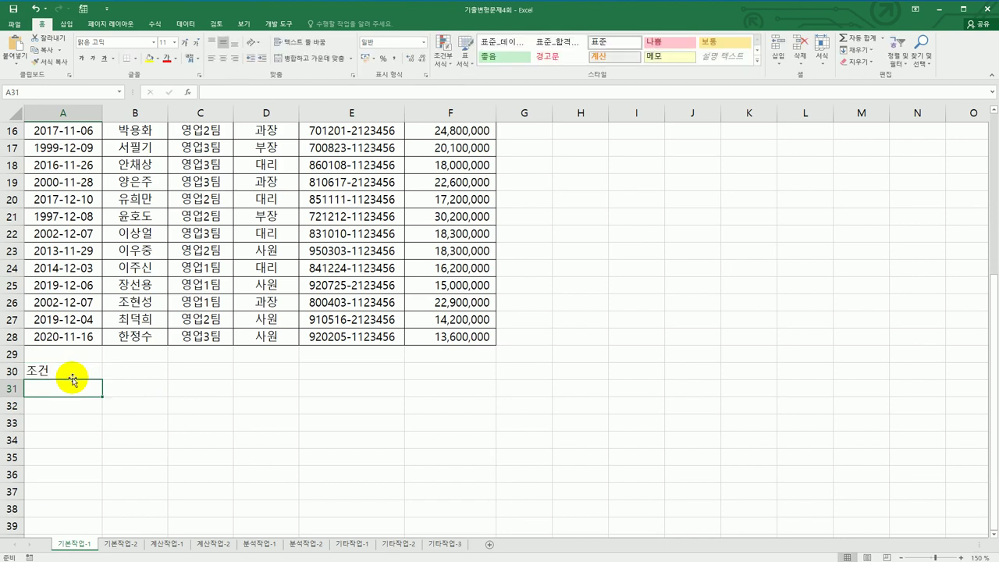
Begin an AND formula in A31 whose first condition tests the department cell with C4="영업2팀".
text(=)
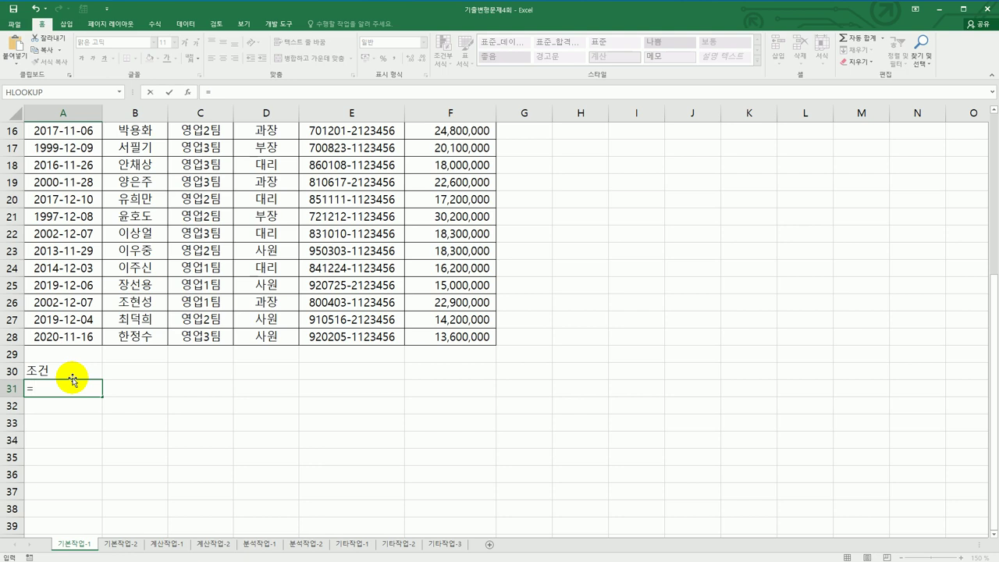
text(and()
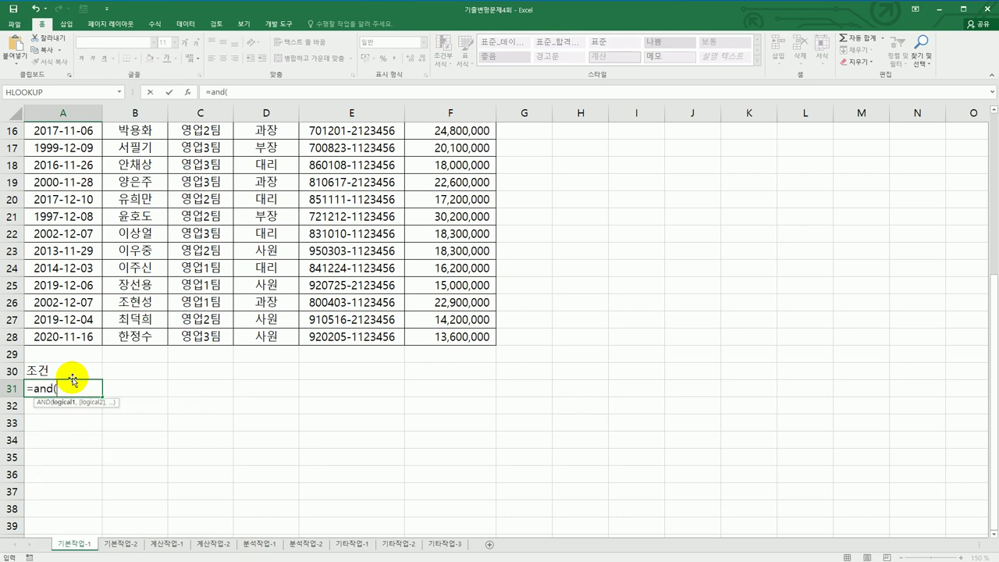
scroll(148, 379, up, 5)
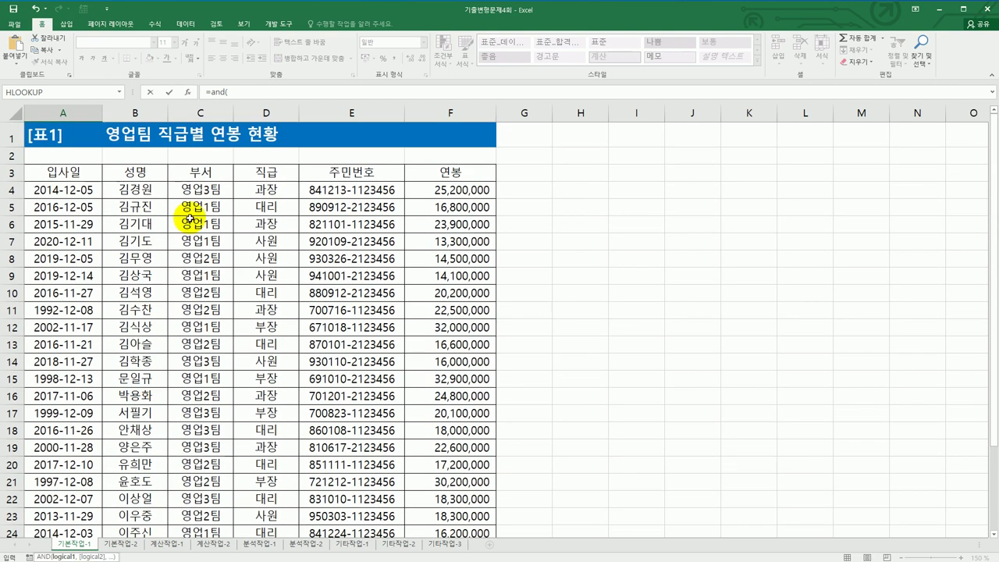
click(216, 194)
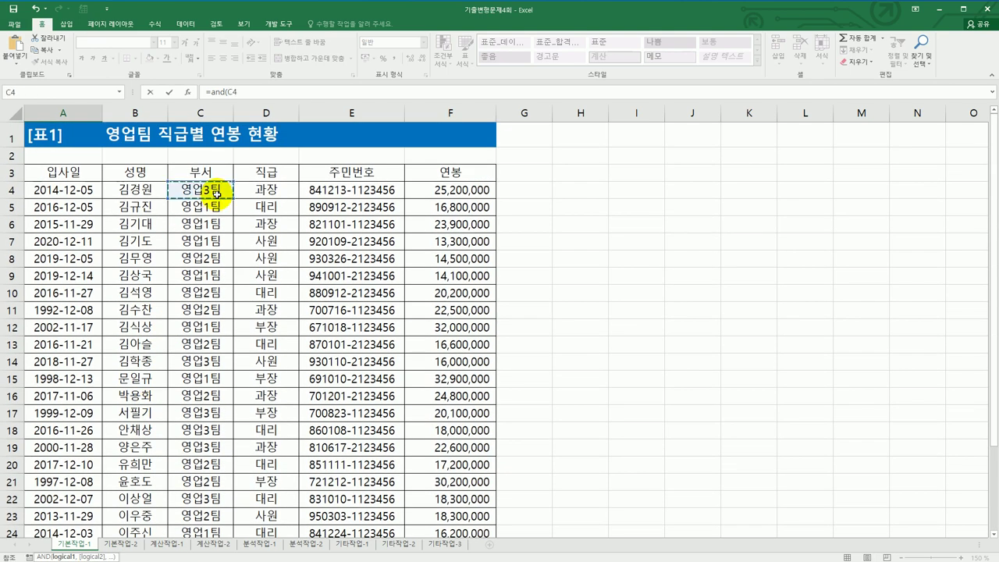
text(=)
scroll(216, 193, down, 4)
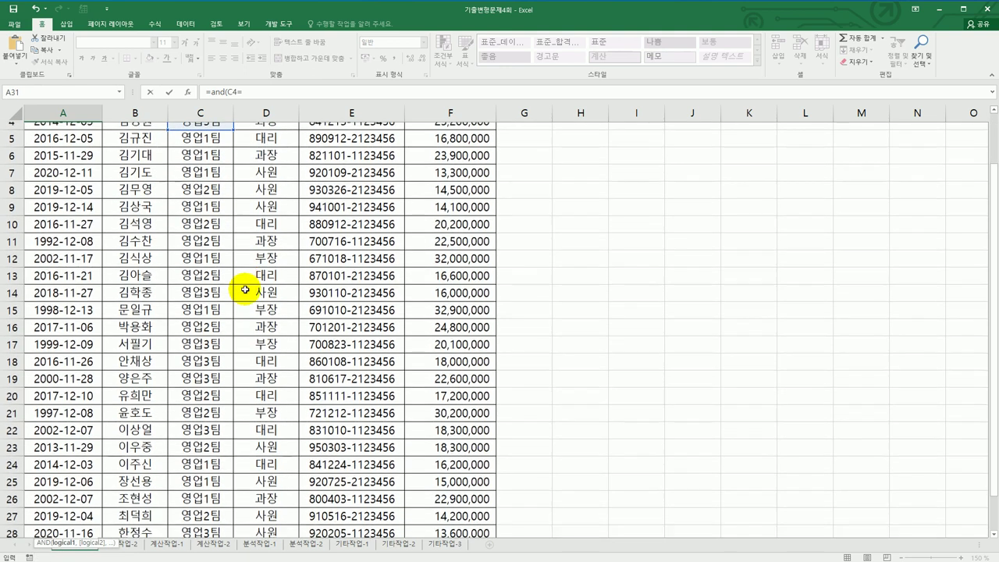
scroll(164, 466, up, 4)
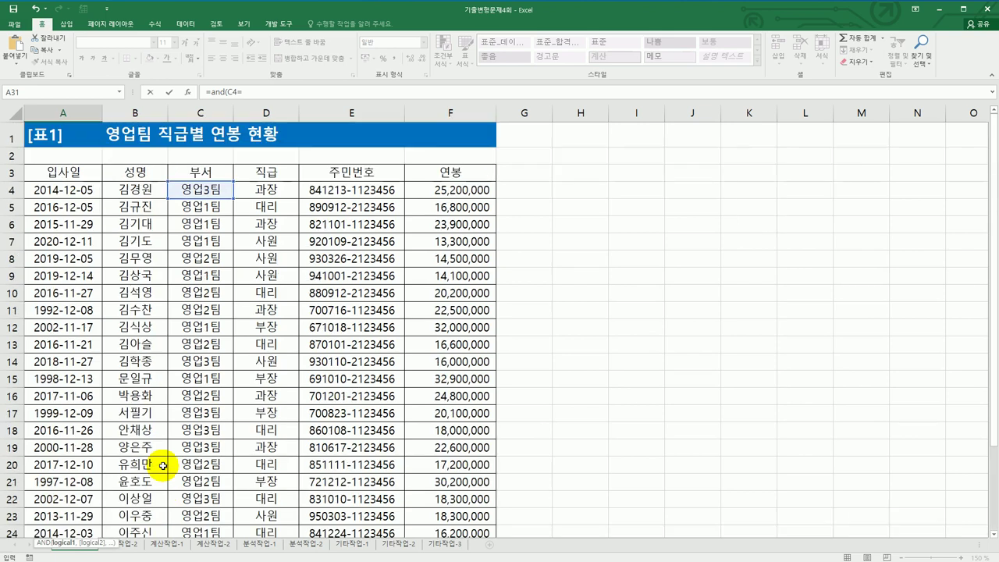
scroll(164, 466, down, 4)
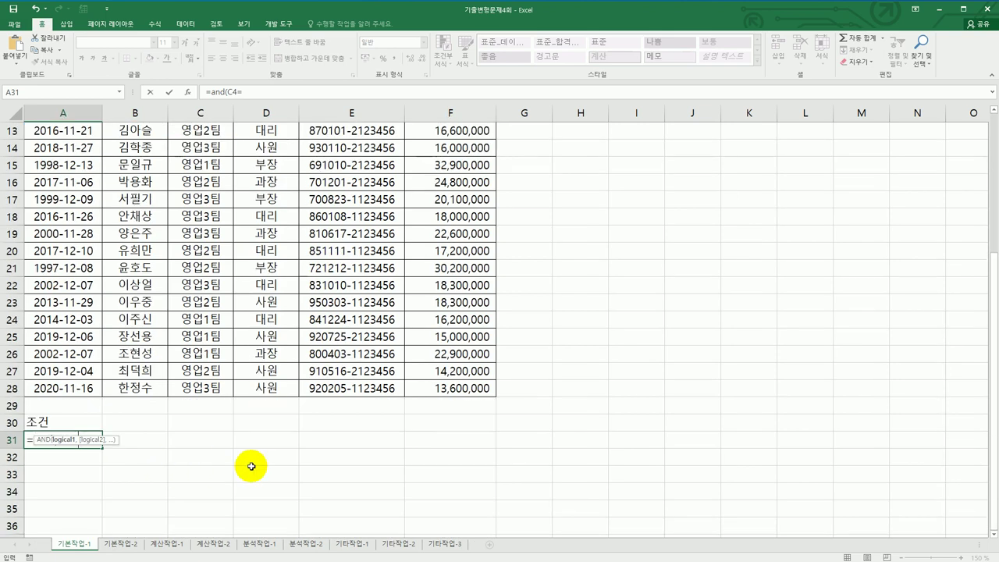
text(")
text(ㅇ)
text(영업2)
text(팀")
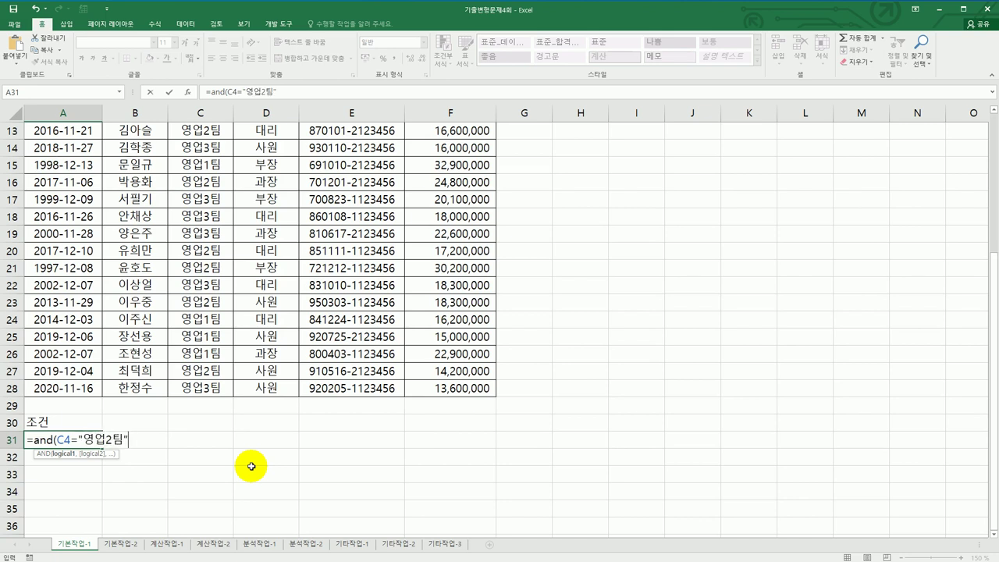
text(,)
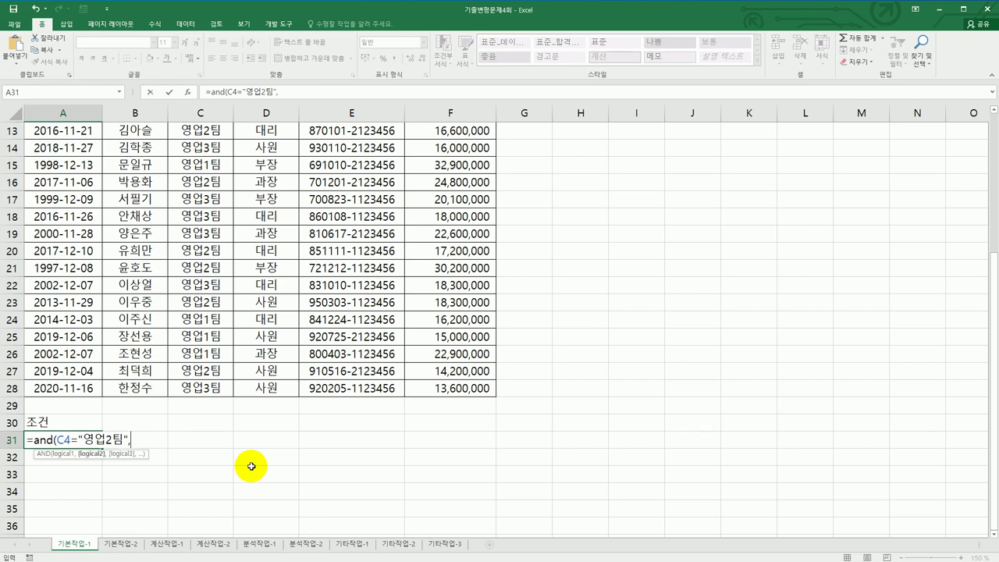
Add the salary conditions F4>=15000000 and F4<=20000000 to the AND formula in A31 and complete it.
scroll(250, 466, up, 4)
click(470, 191)
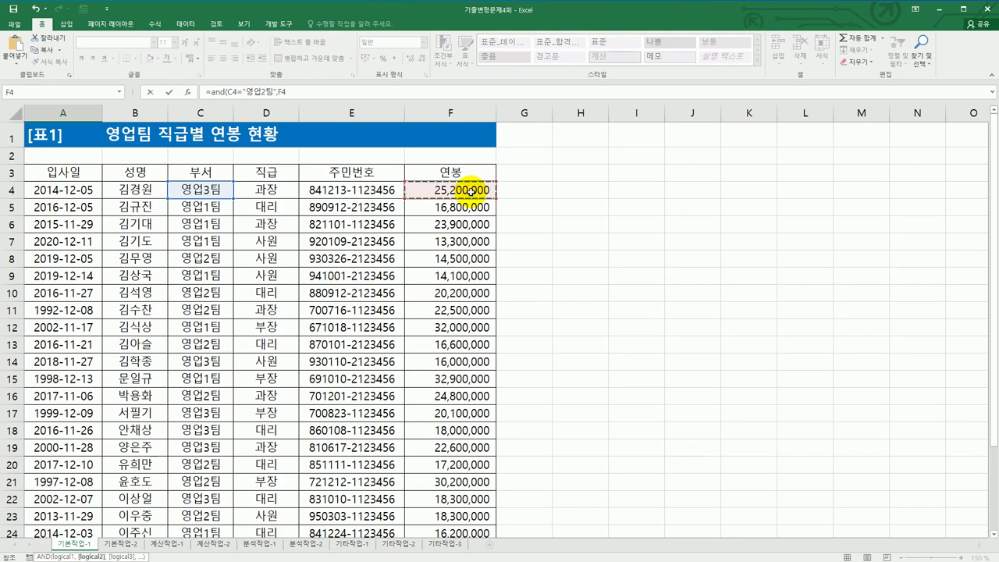
text(>=150000)
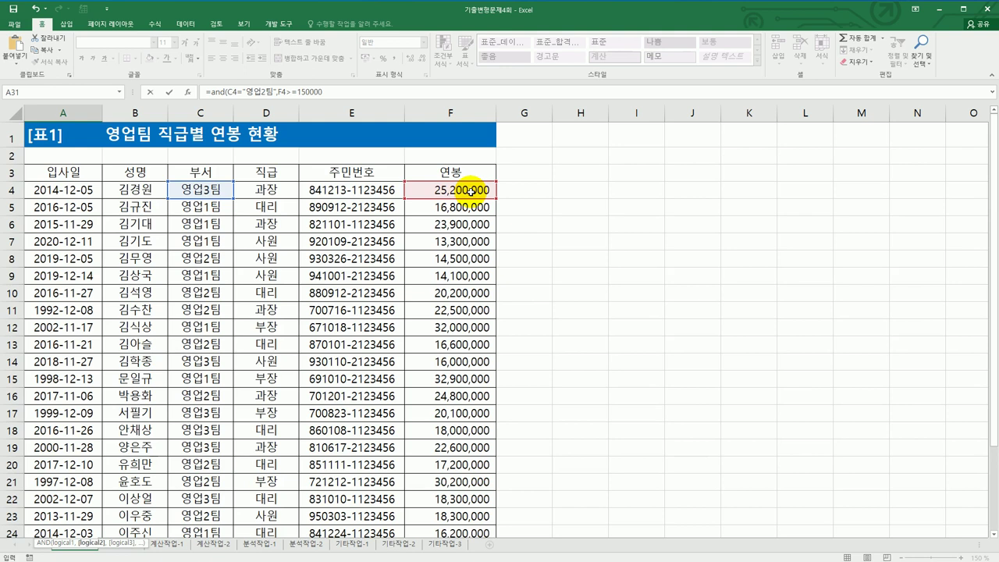
text(00,)
click(469, 192)
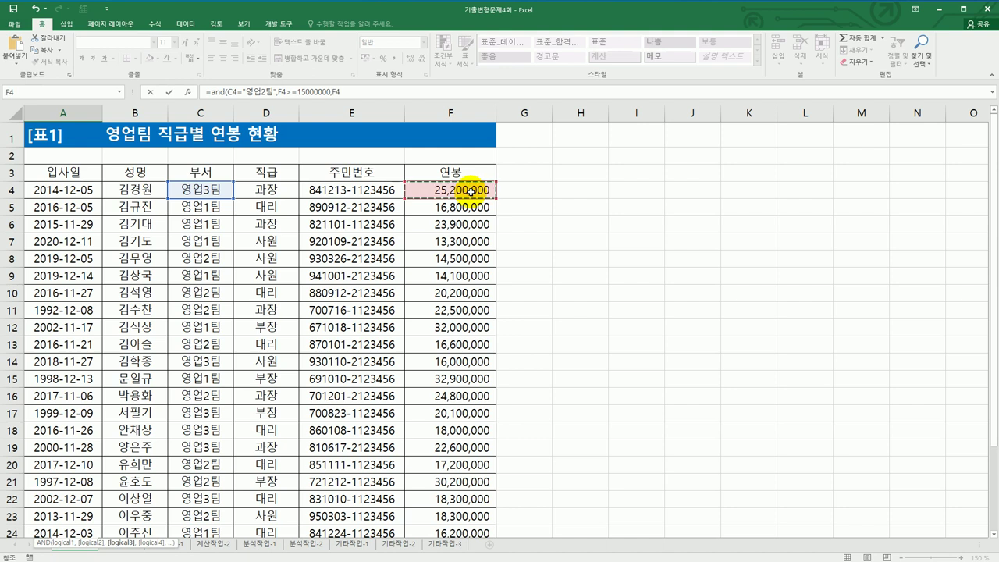
scroll(472, 226, down, 4)
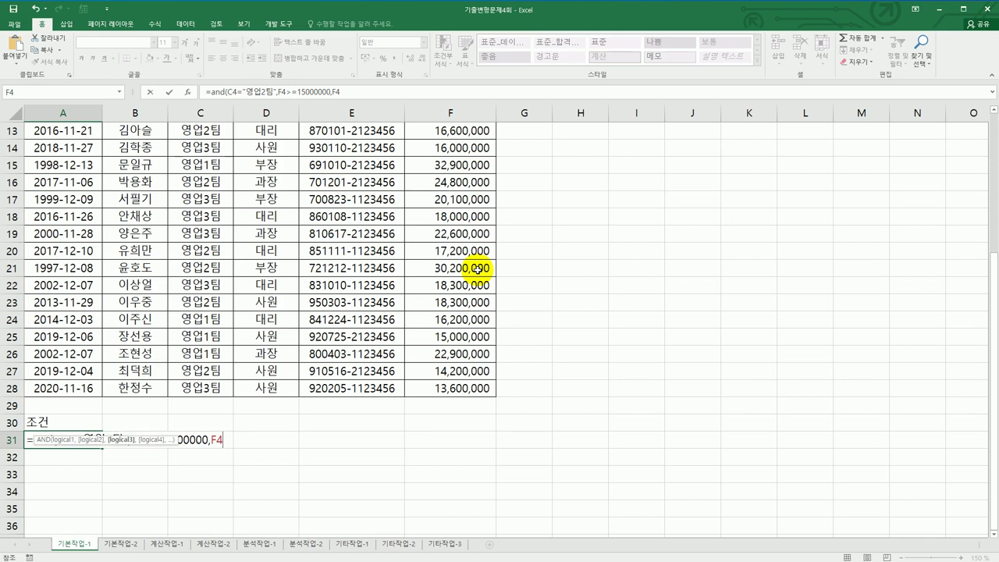
text(<=20000000)
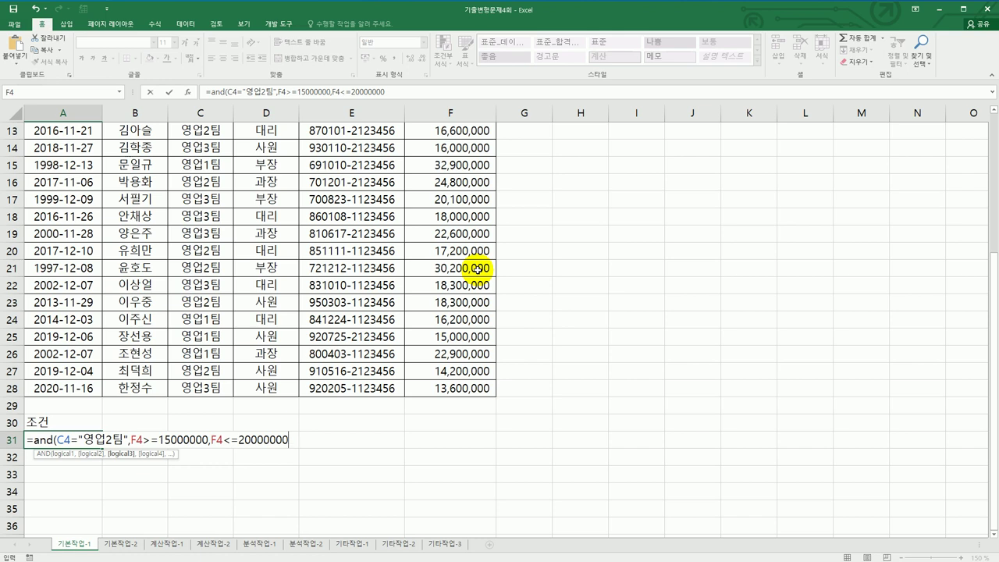
key(Return)
key(Up)
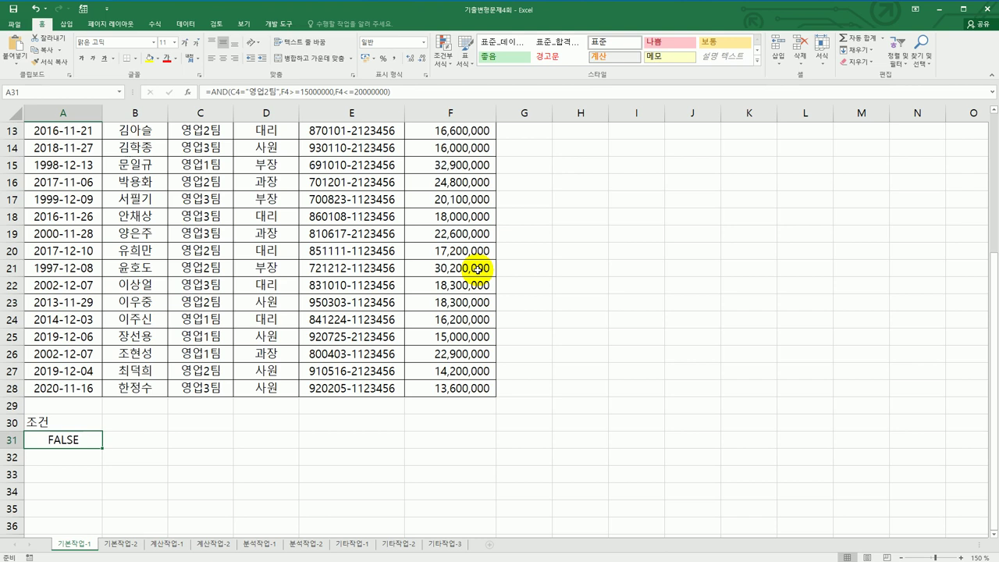
key(Down)
key(Down)
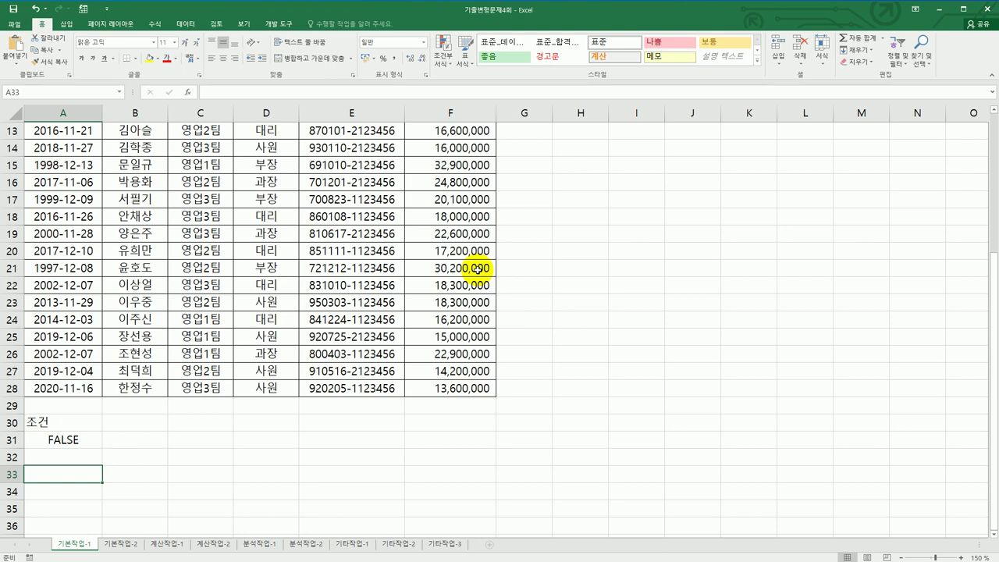
Copy the table headings 입사일, 성명, 직급 and 연봉 into row 34, starting at A34.
scroll(477, 268, up, 4)
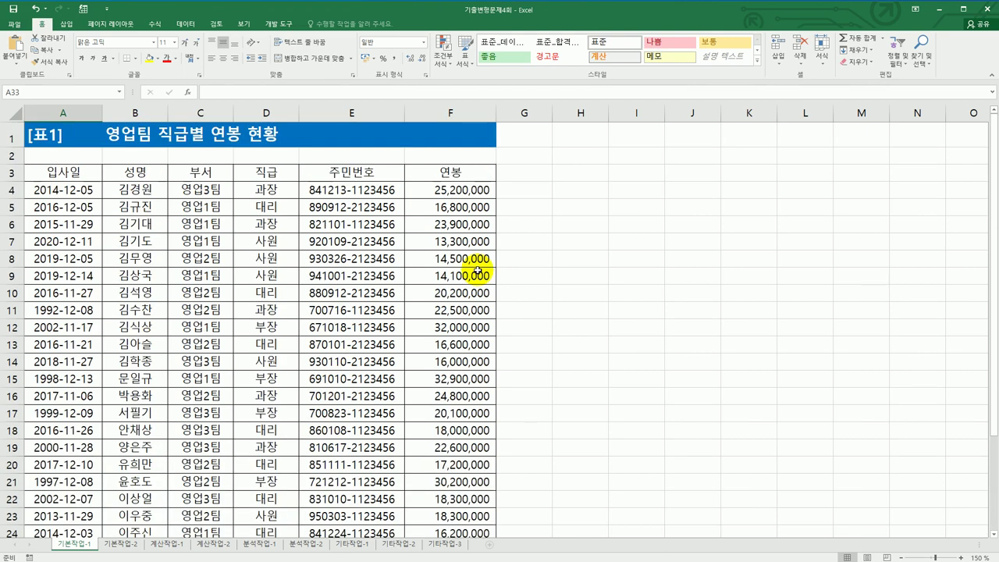
click(46, 175)
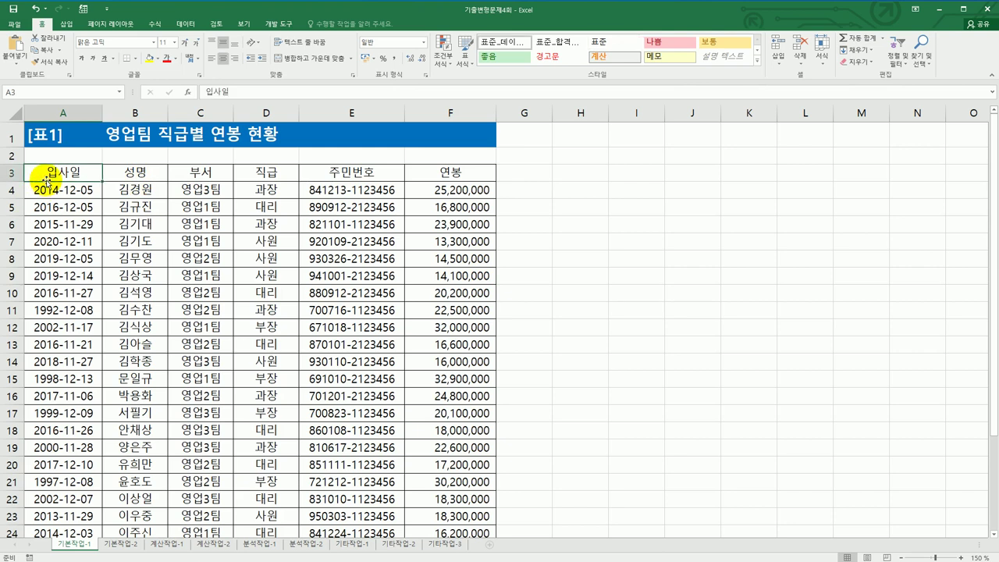
ctrl+click(125, 178)
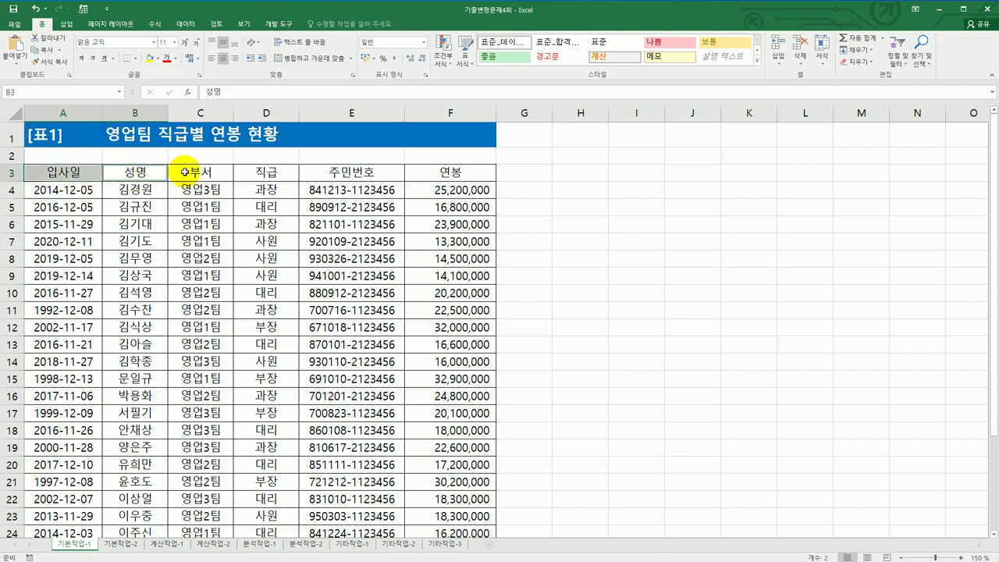
ctrl+click(272, 173)
ctrl+click(435, 172)
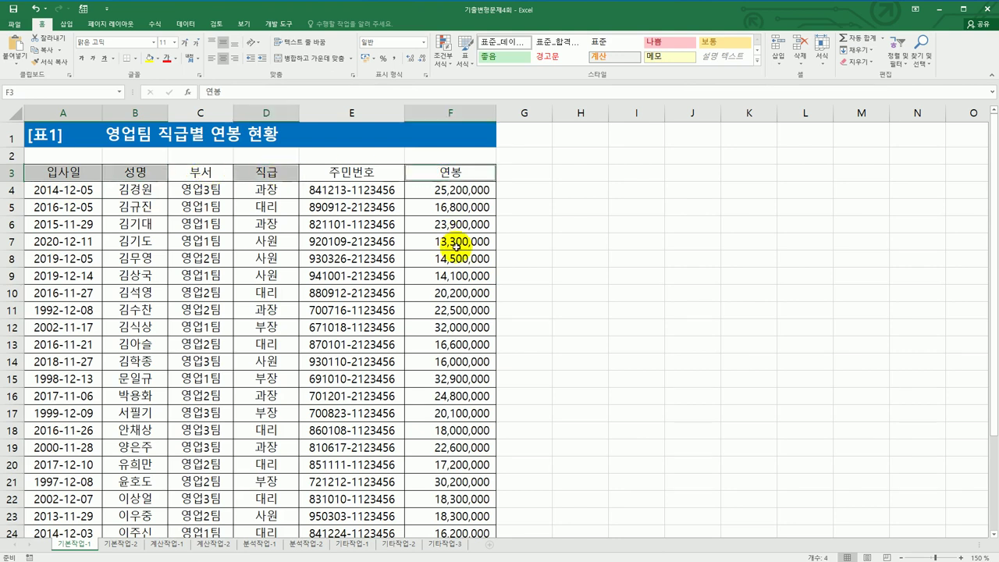
key(ctrl+c)
scroll(451, 277, down, 4)
scroll(451, 277, down, 3)
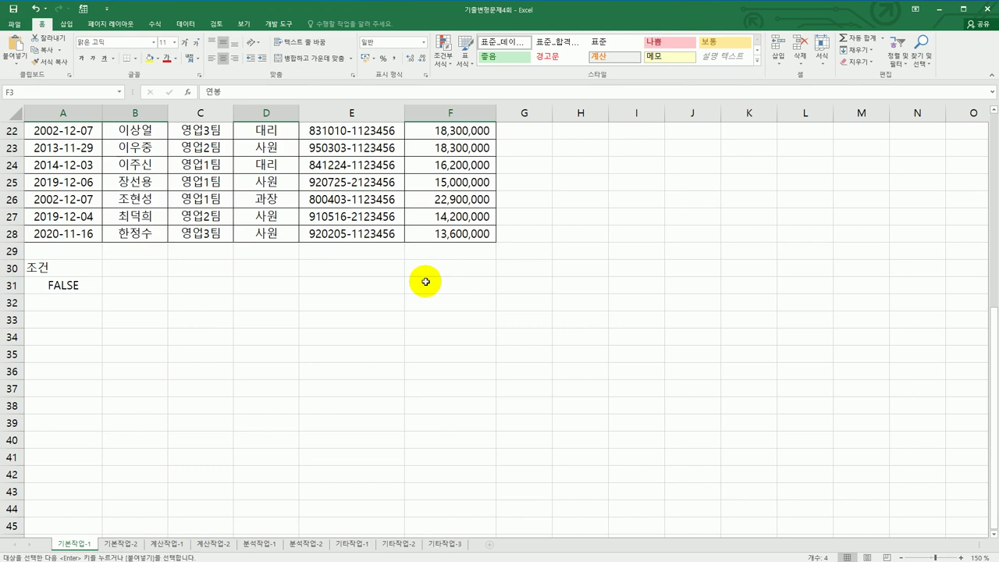
click(89, 330)
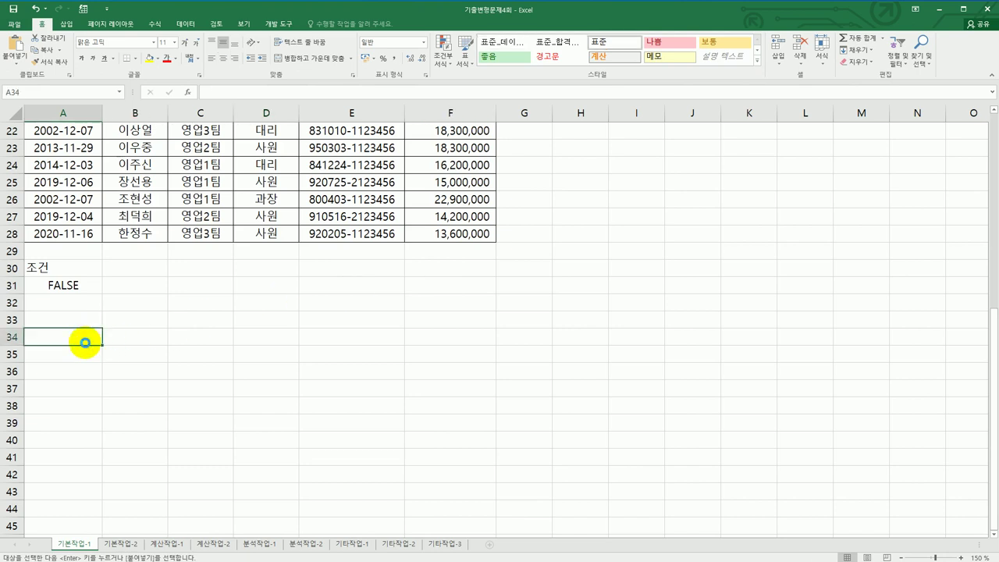
key(ctrl+v)
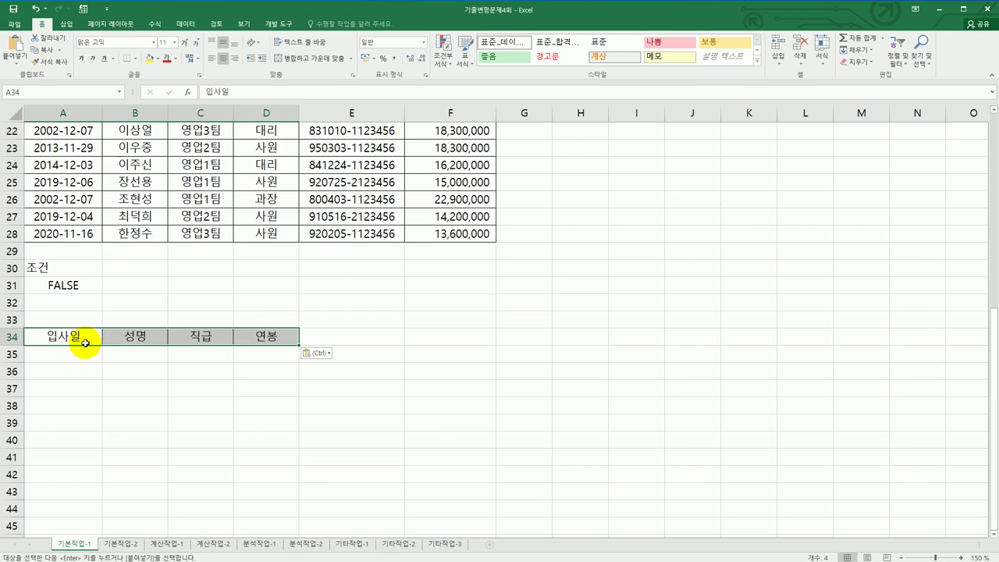
Start an Advanced Filter on the table A3:F28 with A30:A31 as the criteria range.
click(194, 184)
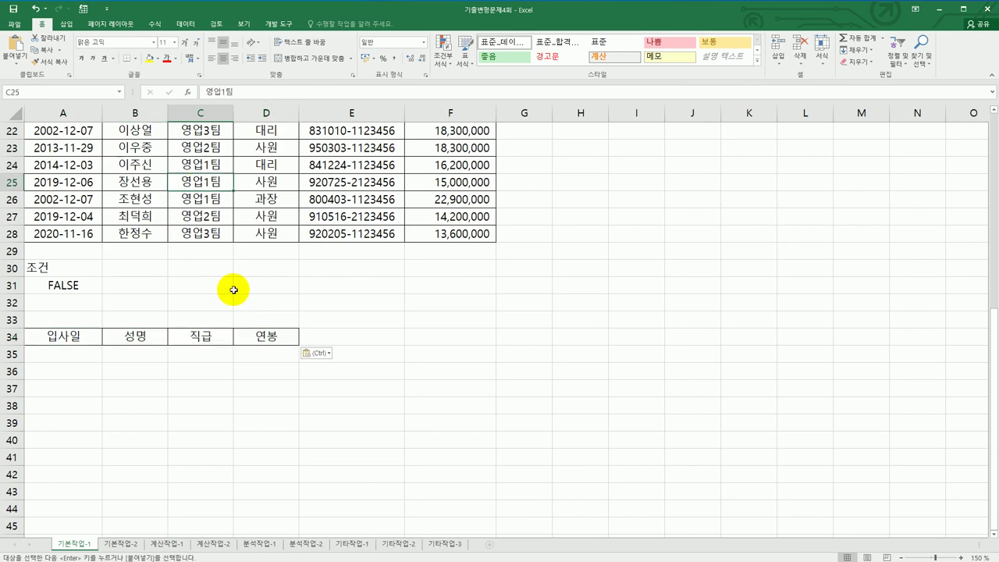
click(196, 23)
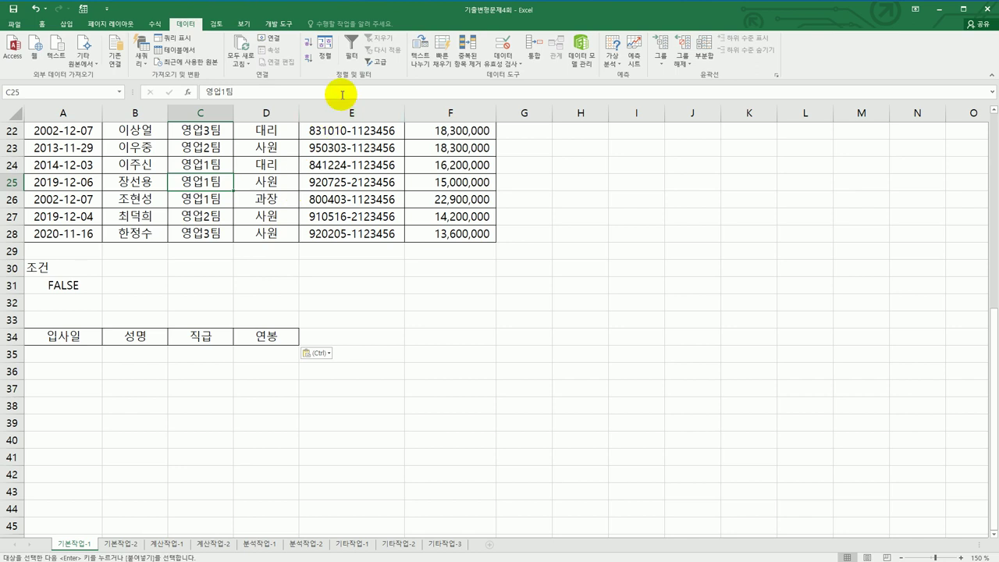
click(379, 62)
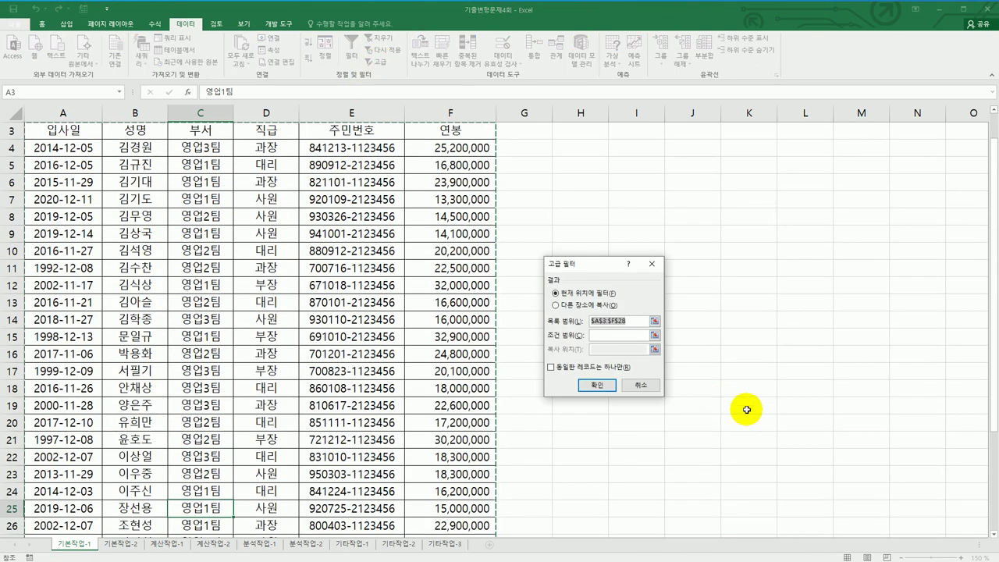
scroll(734, 407, down, 2)
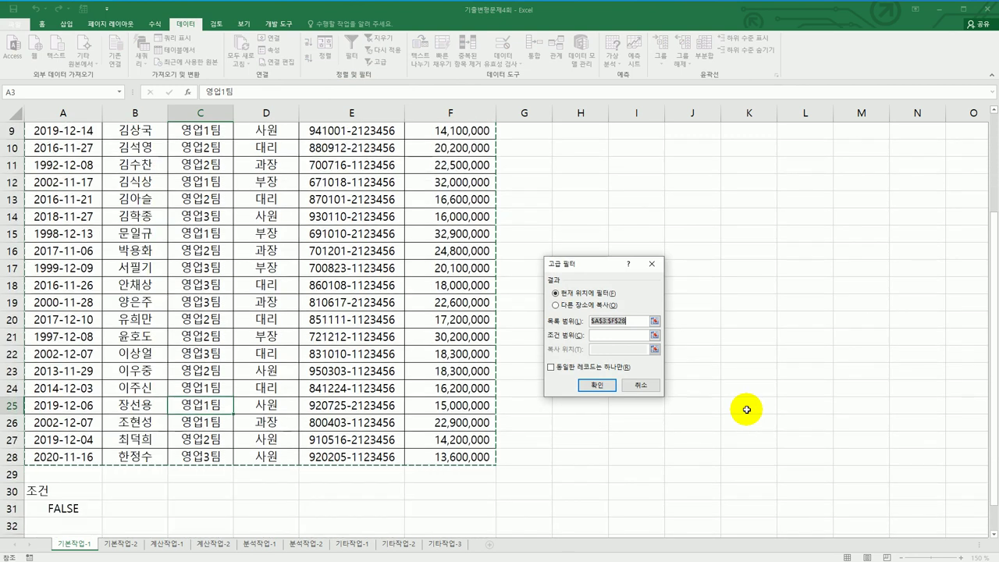
click(596, 335)
drag(60, 496, 56, 507)
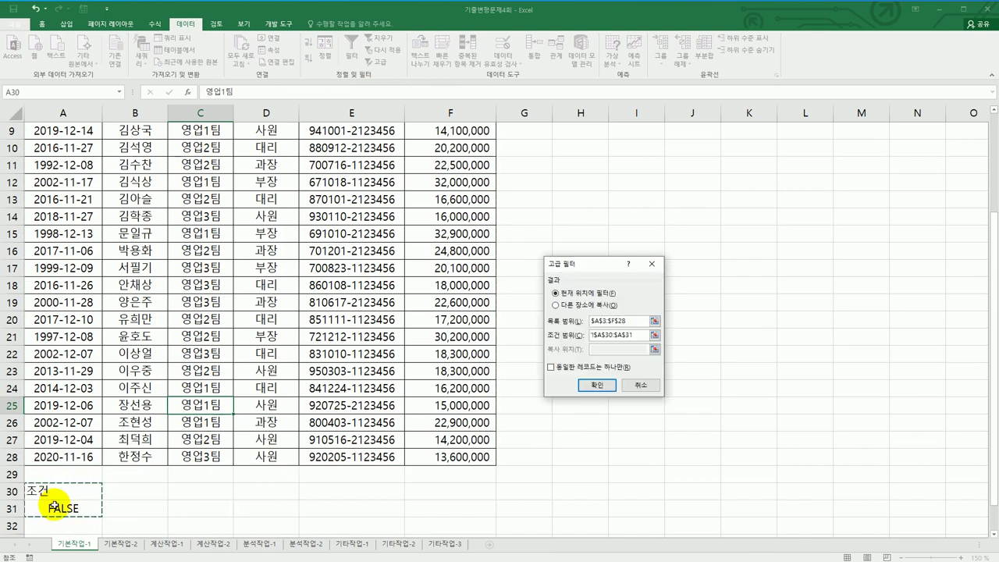
Set the filter to copy its results to another location, A34:D34, and run it.
click(593, 309)
click(596, 349)
scroll(329, 430, down, 2)
drag(31, 457, 263, 458)
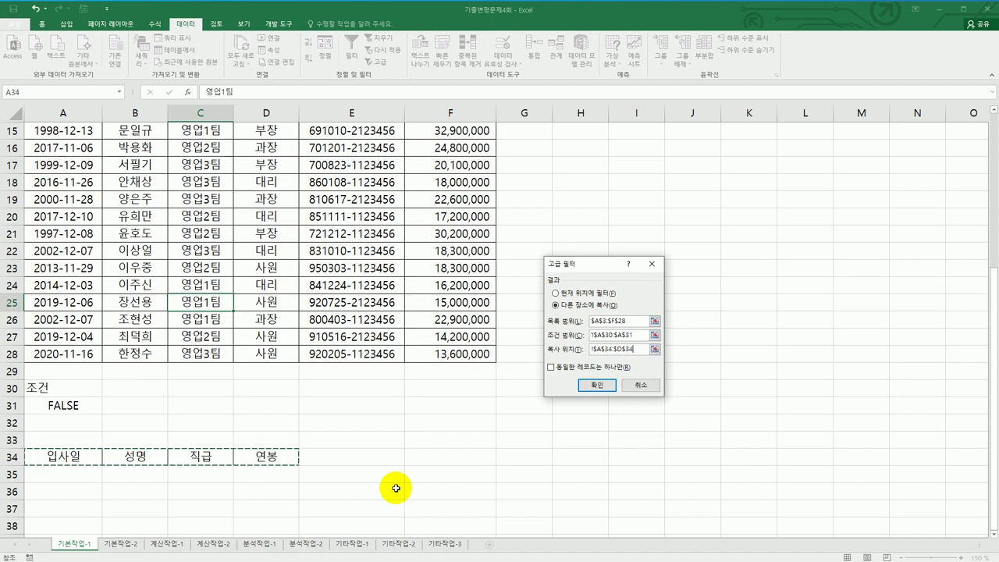
click(596, 385)
Auto-fit the width of column D to its contents for the extracted 연봉 values.
scroll(527, 411, down, 1)
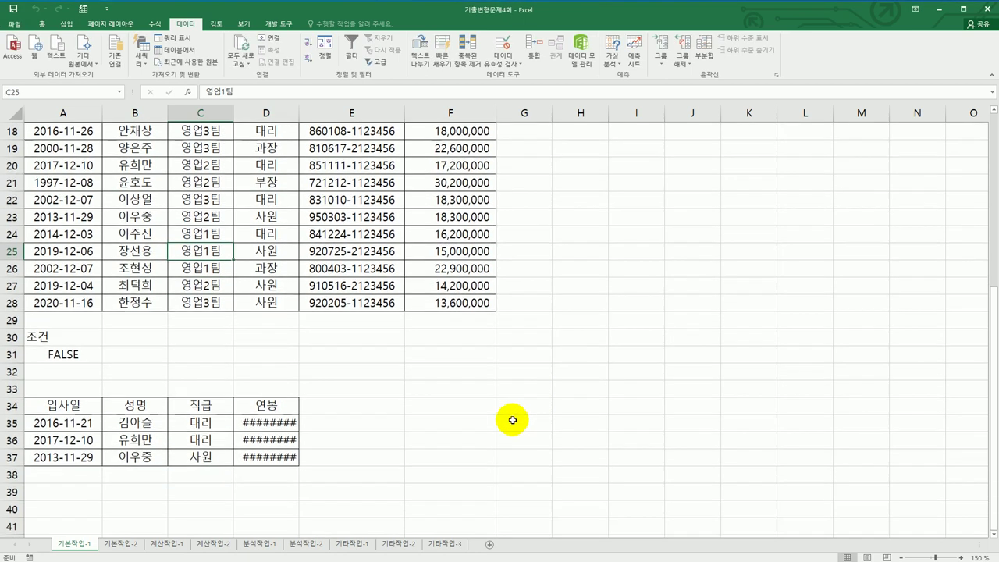
scroll(524, 414, down, 1)
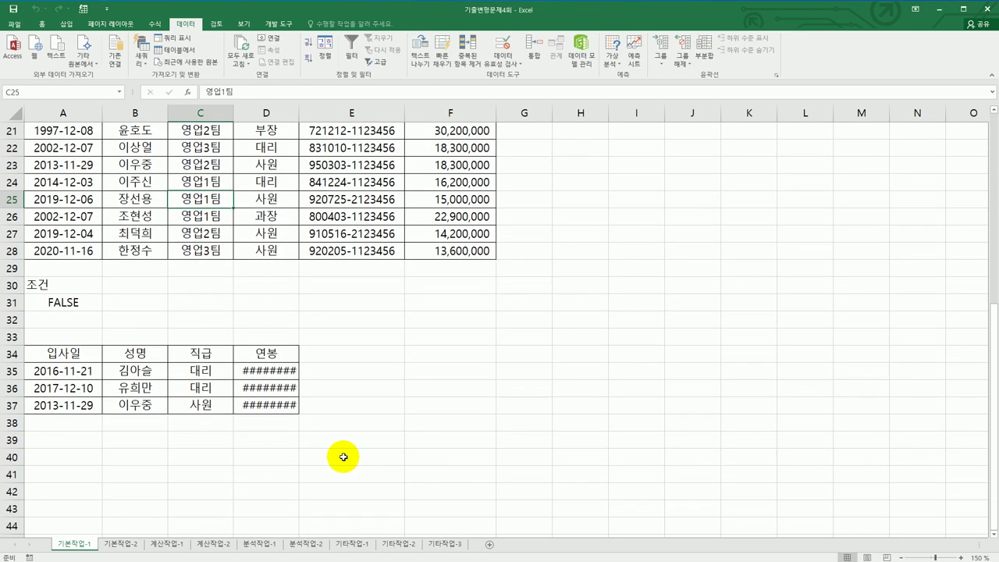
double_click(299, 113)
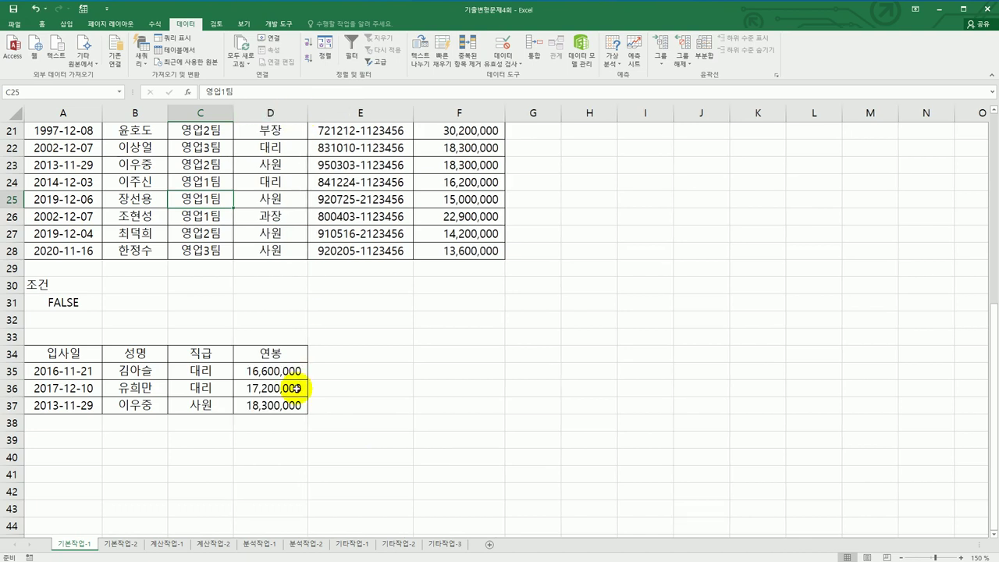
Review the criteria formula in A31 and the extracted 연봉 values in D35:D37.
click(81, 307)
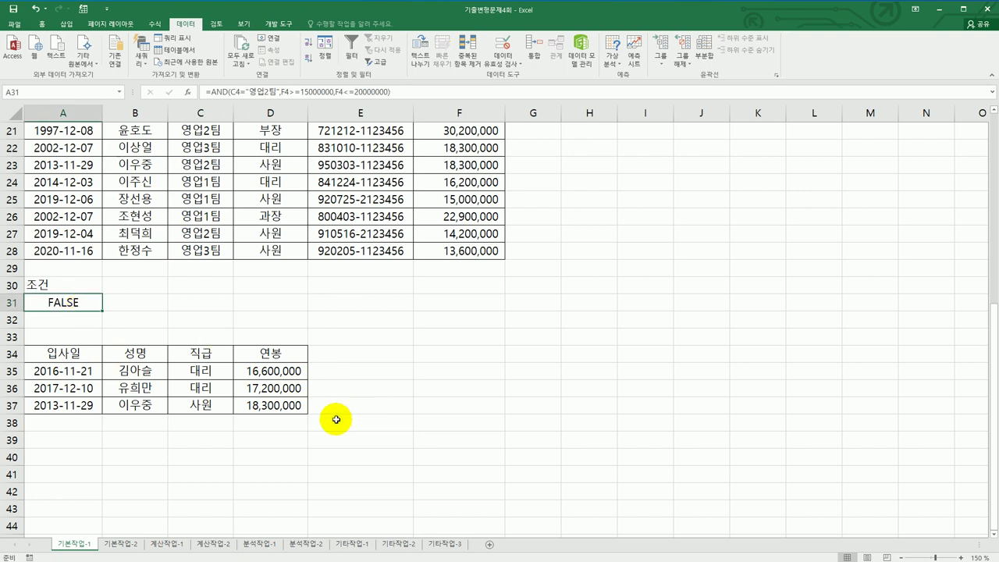
drag(275, 371, 286, 405)
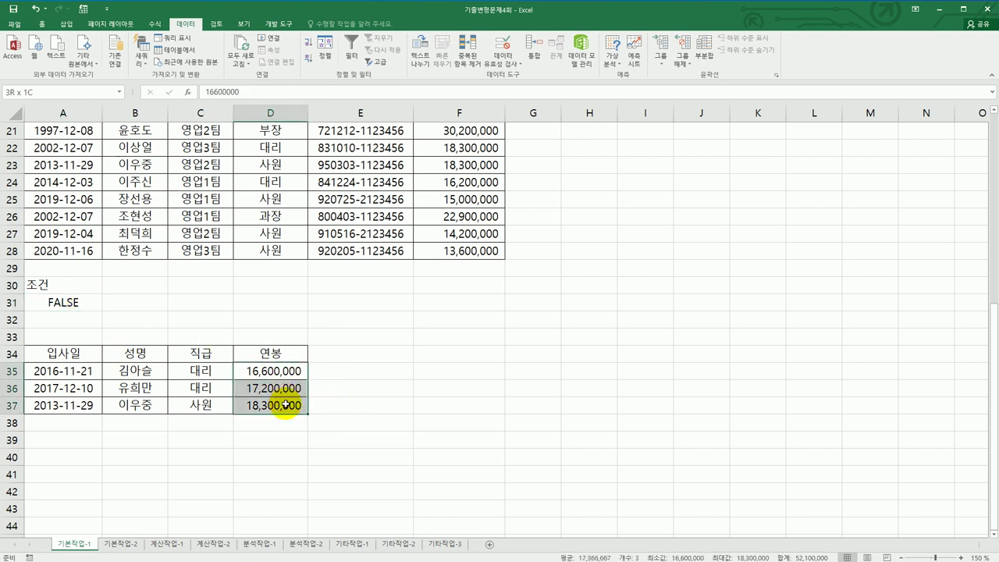
click(461, 441)
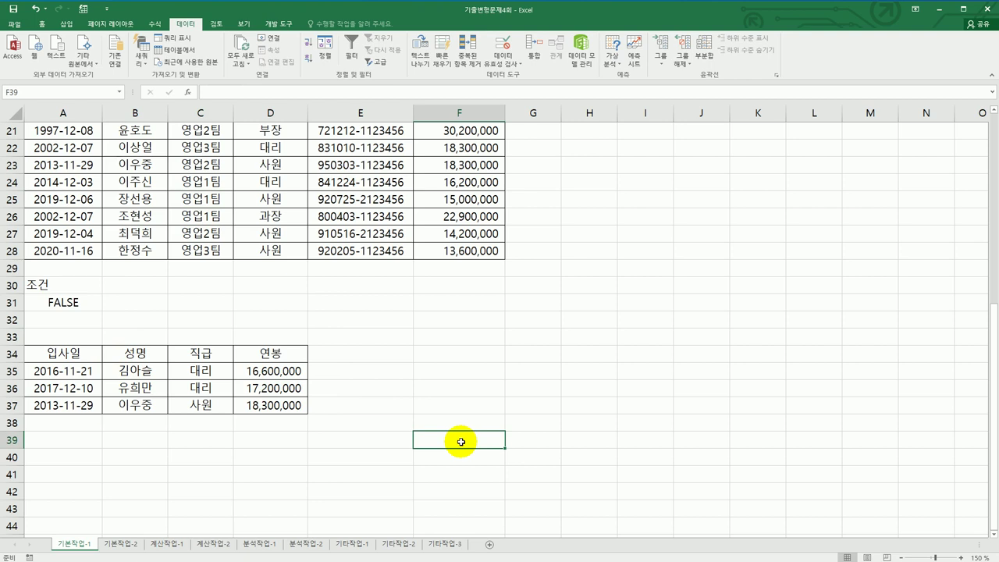
Start a new formula-based conditional formatting rule for the table data in A4:F28.
scroll(461, 442, up, 2)
scroll(461, 442, up, 5)
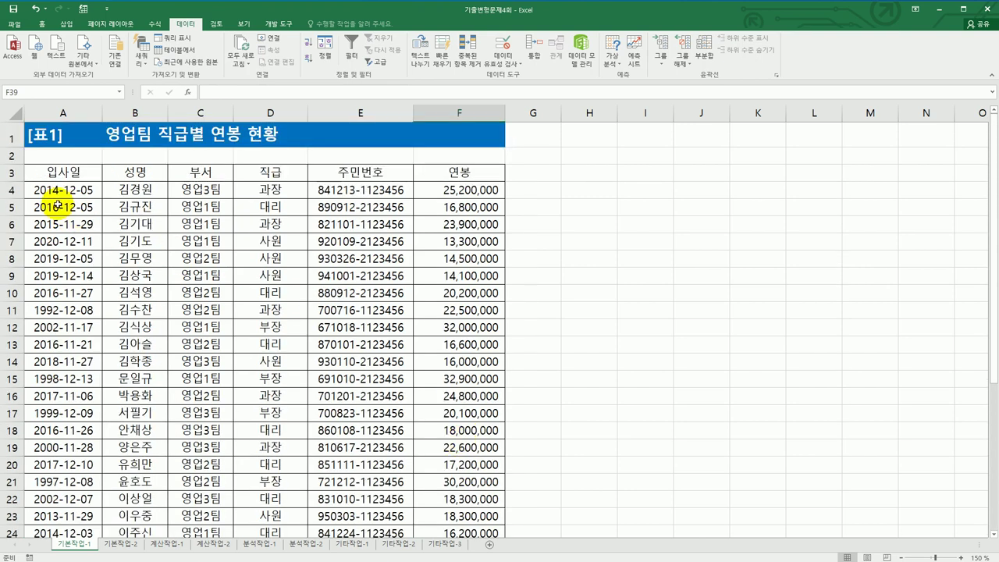
drag(57, 187, 452, 508)
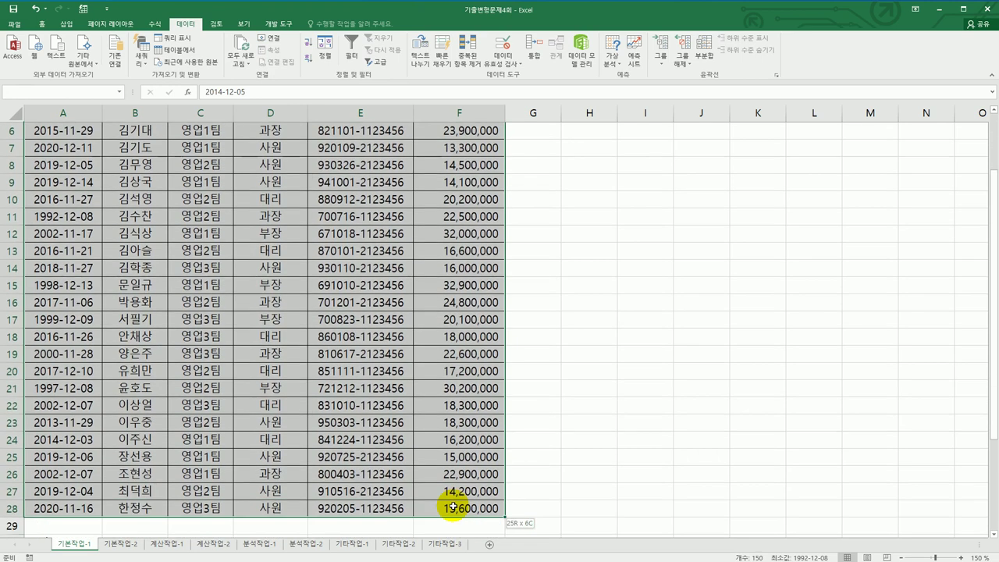
drag(453, 507, 453, 507)
click(45, 26)
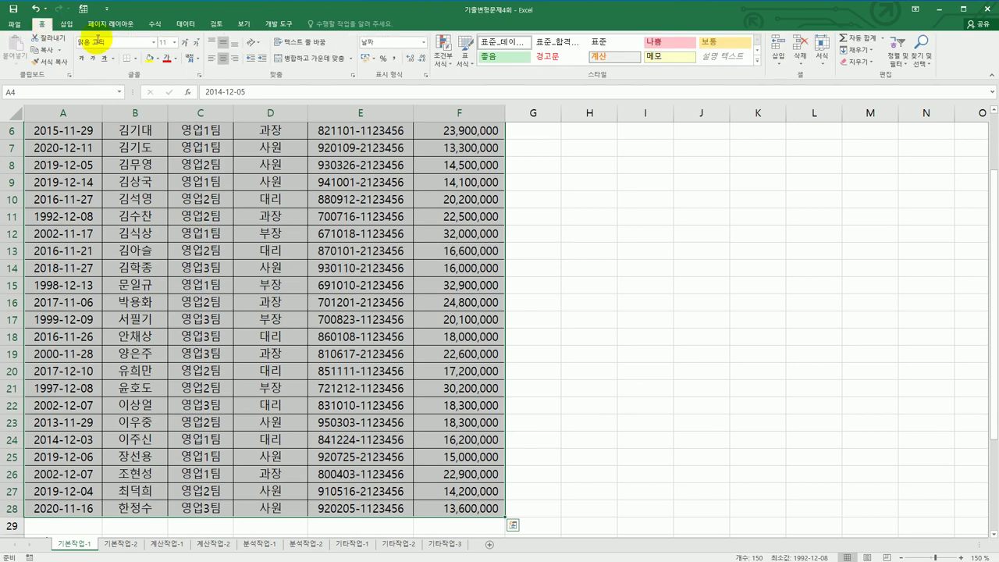
click(438, 57)
mouse_move(466, 205)
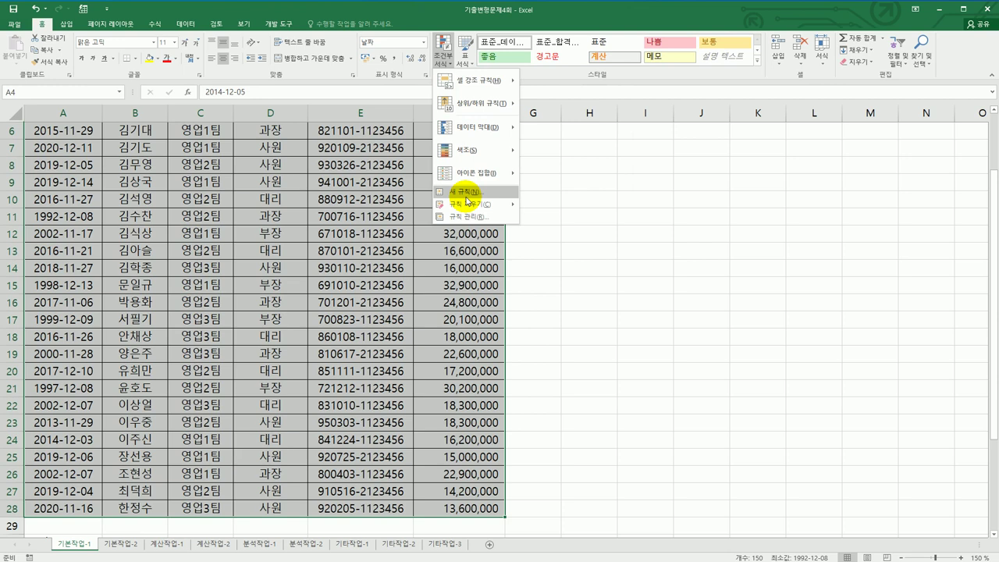
click(465, 194)
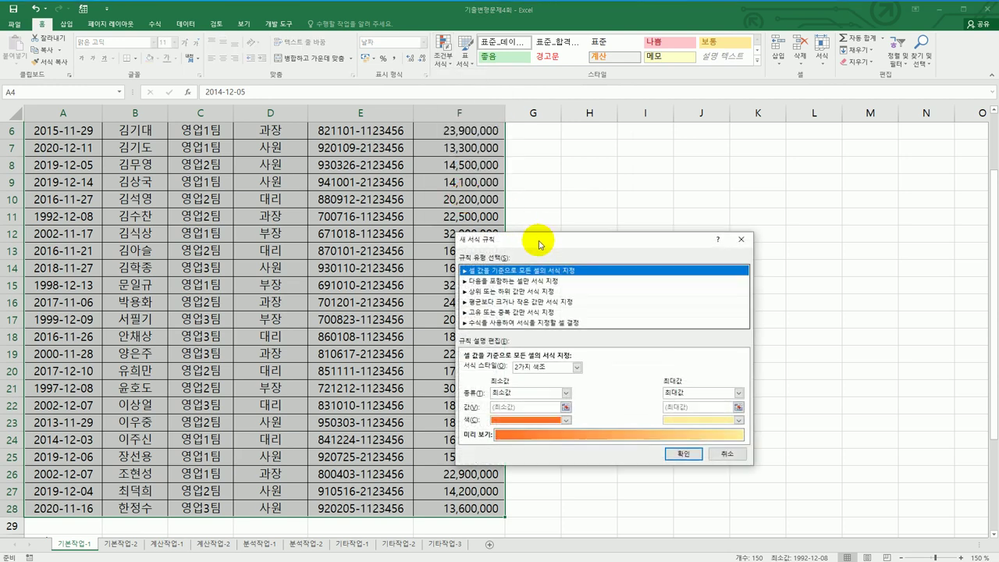
drag(543, 231, 638, 209)
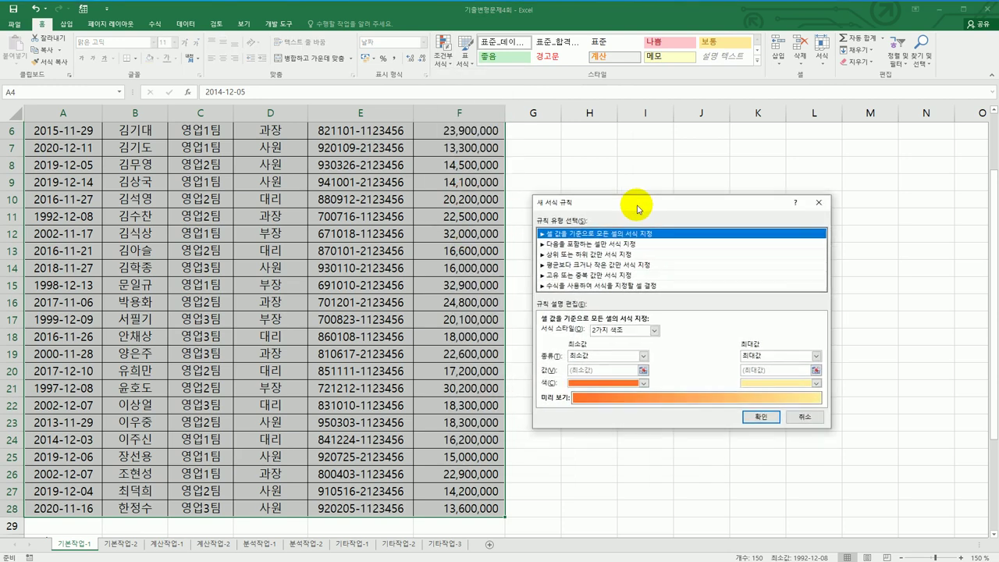
click(614, 286)
click(603, 333)
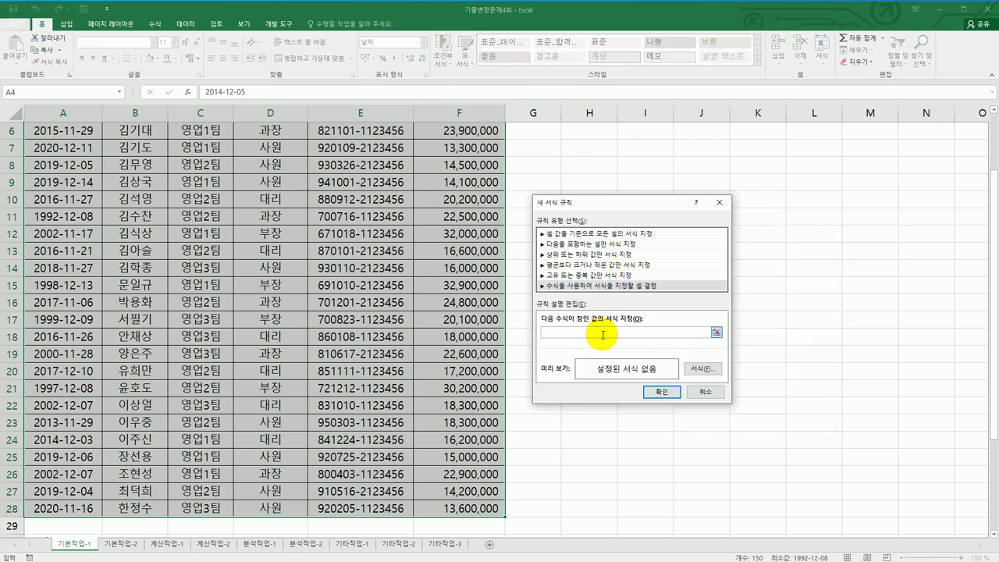
Begin the rule formula with an AND whose first condition is $C4="영업3팀", keeping only the column absolute.
text(=)
text(ㅁ)
key(BackSpace)
text(and()
scroll(417, 334, up, 2)
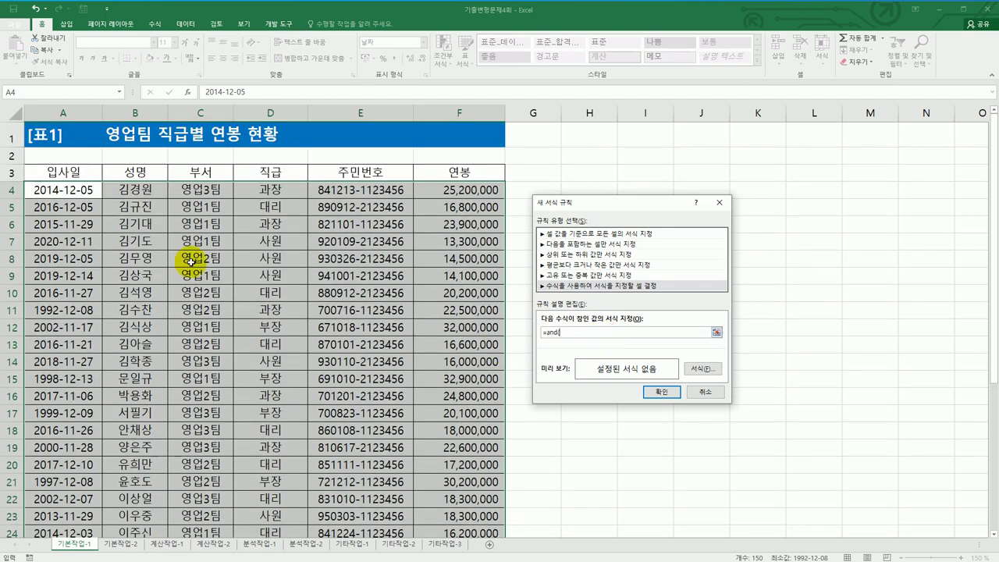
text(()
click(220, 190)
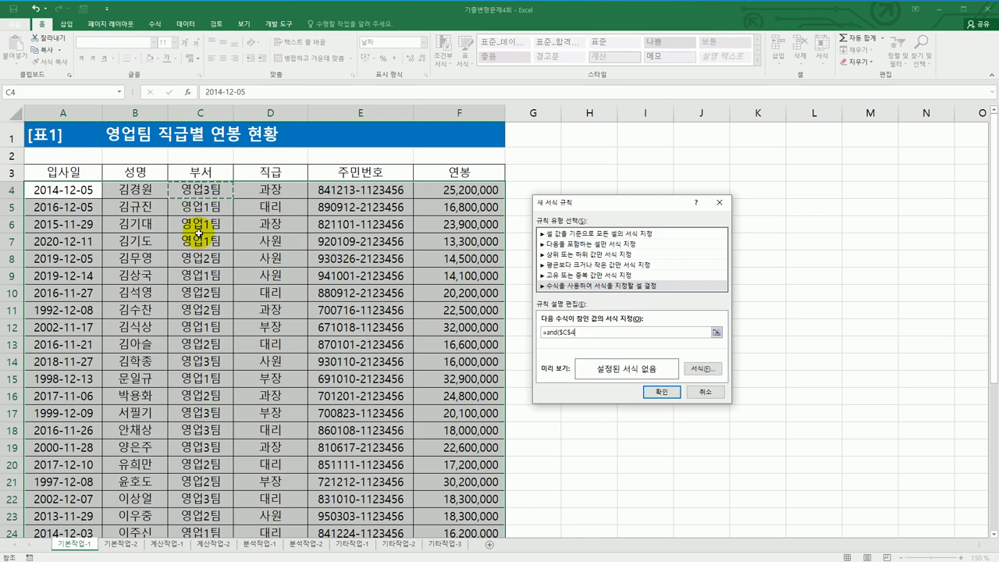
key(F4)
key(F4)
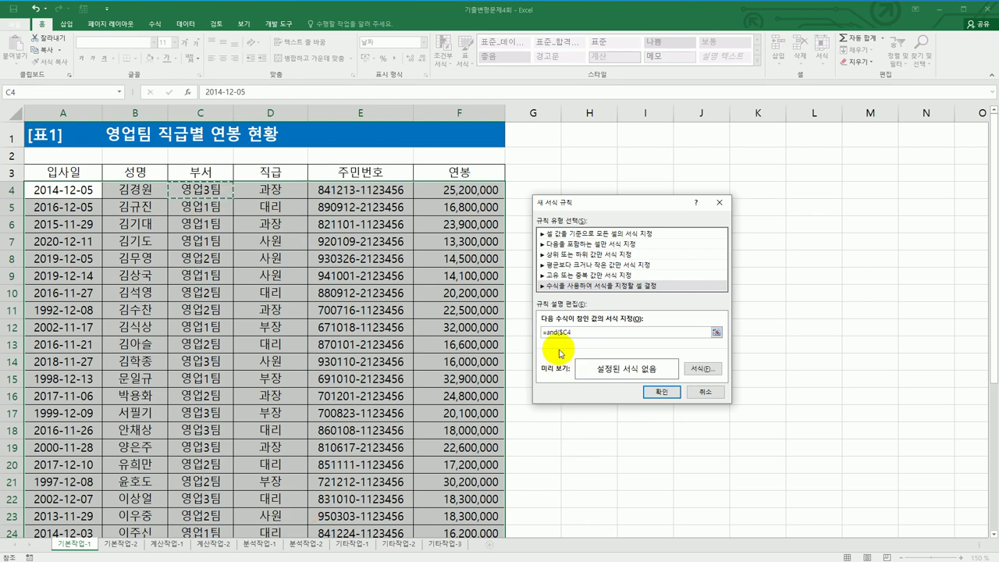
text(=)
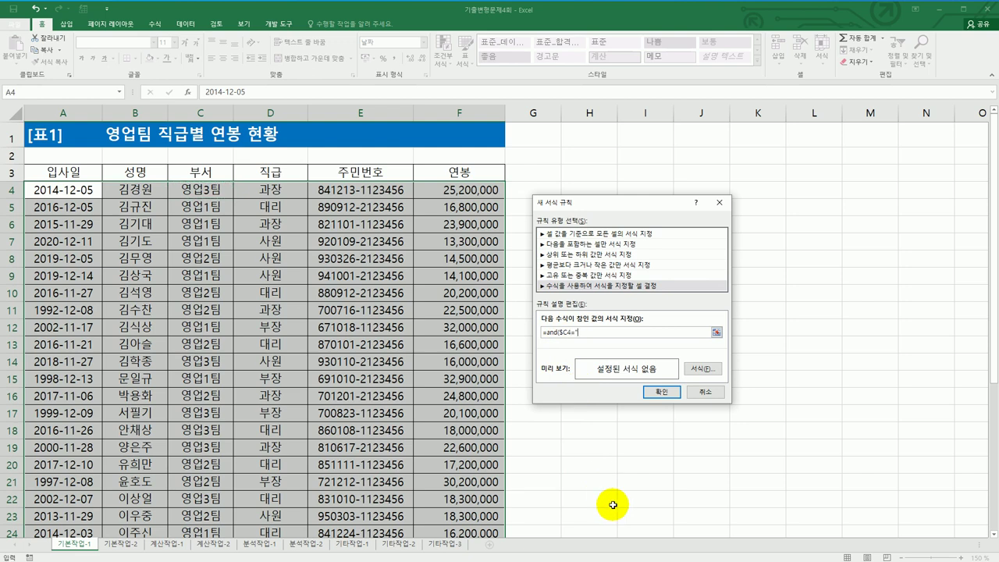
text(영업3팀",)
Complete the AND formula with the second condition 2022-year($A4)>=15, keeping only column A absolute.
text(2022-)
text(year)
key(BackSpace)
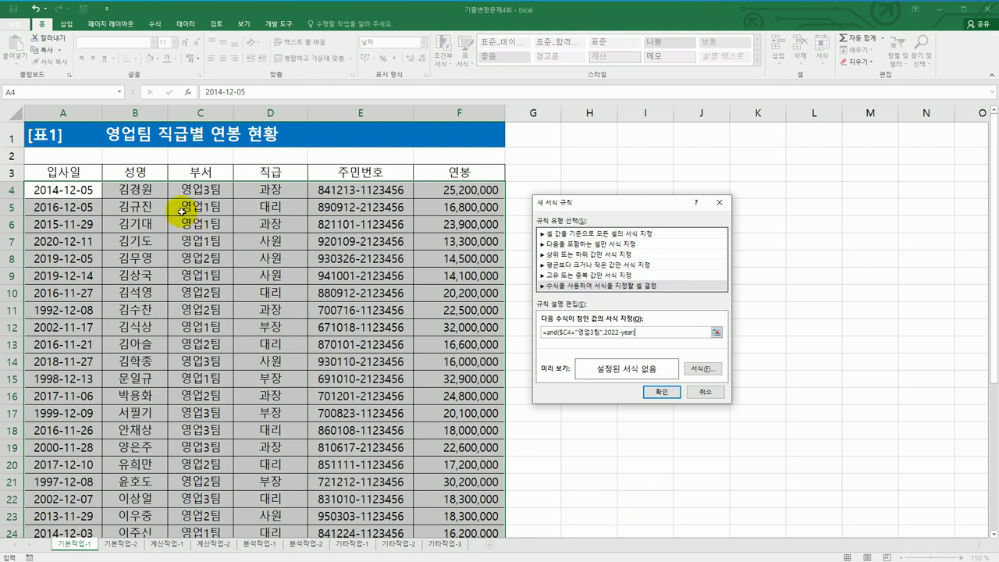
text(()
click(48, 189)
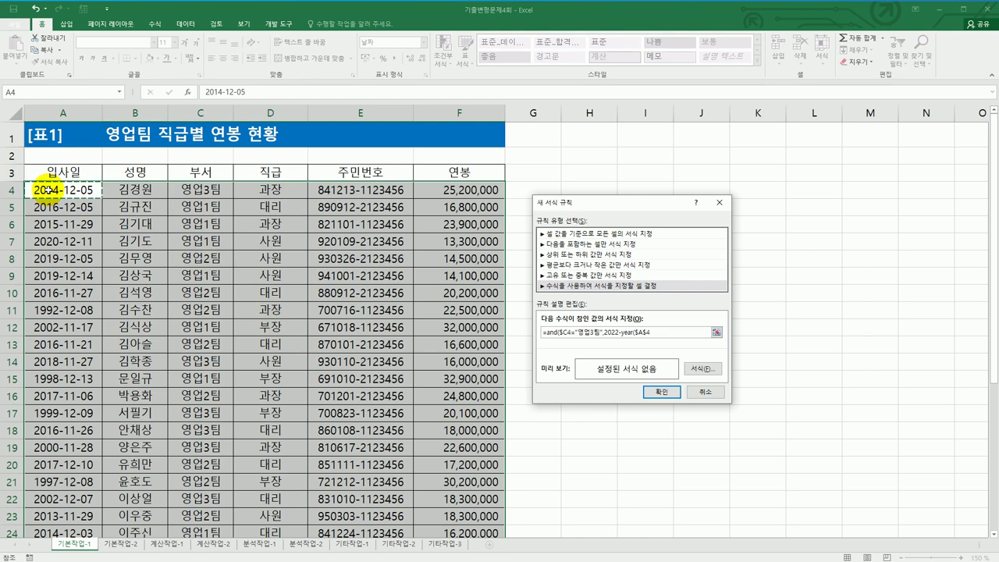
key(F4)
key(F4)
text())
text(>=15)
text())
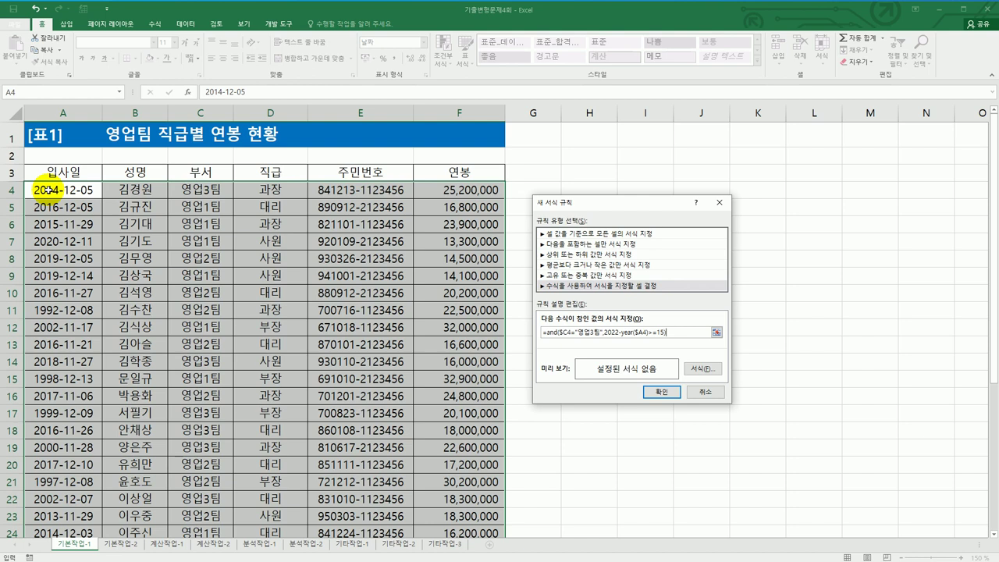
Give the rule a bold italic (굵은 기울임꼴) red font and apply it to the table.
click(707, 377)
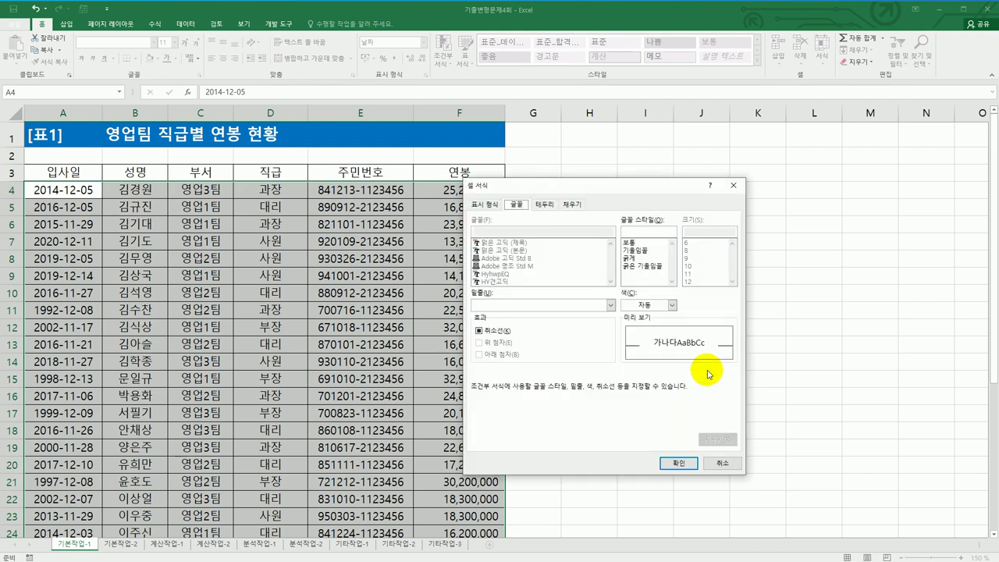
click(647, 267)
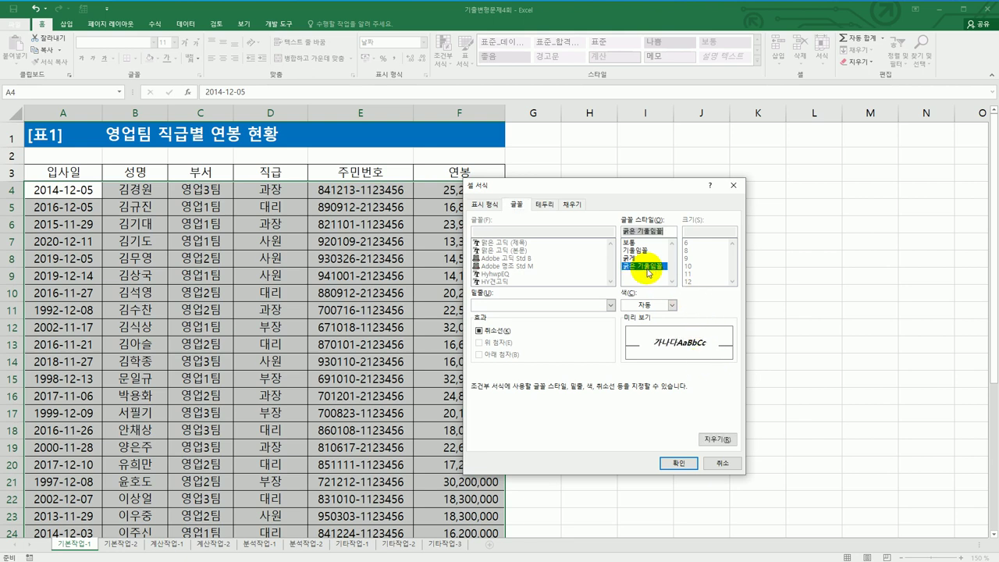
click(671, 305)
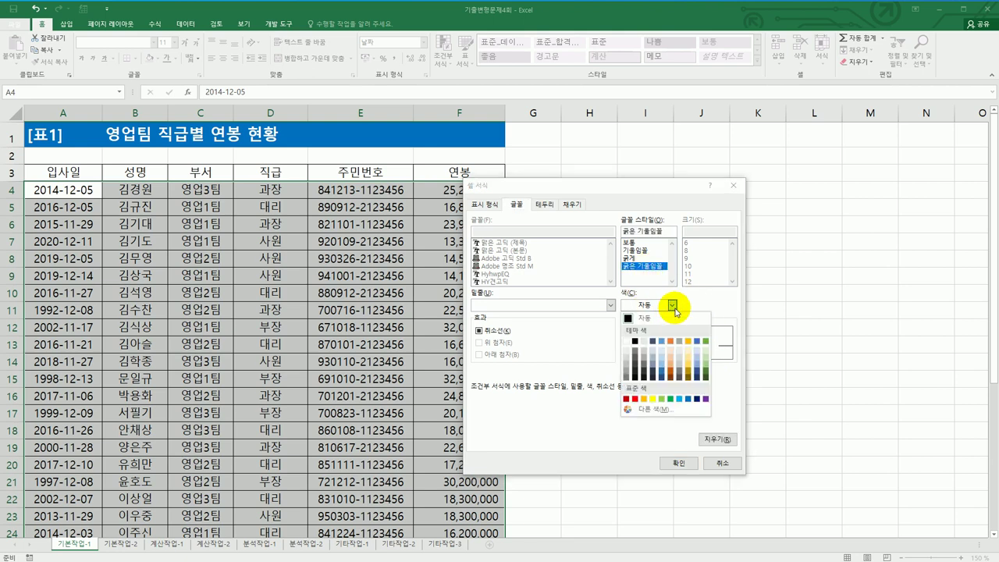
click(634, 398)
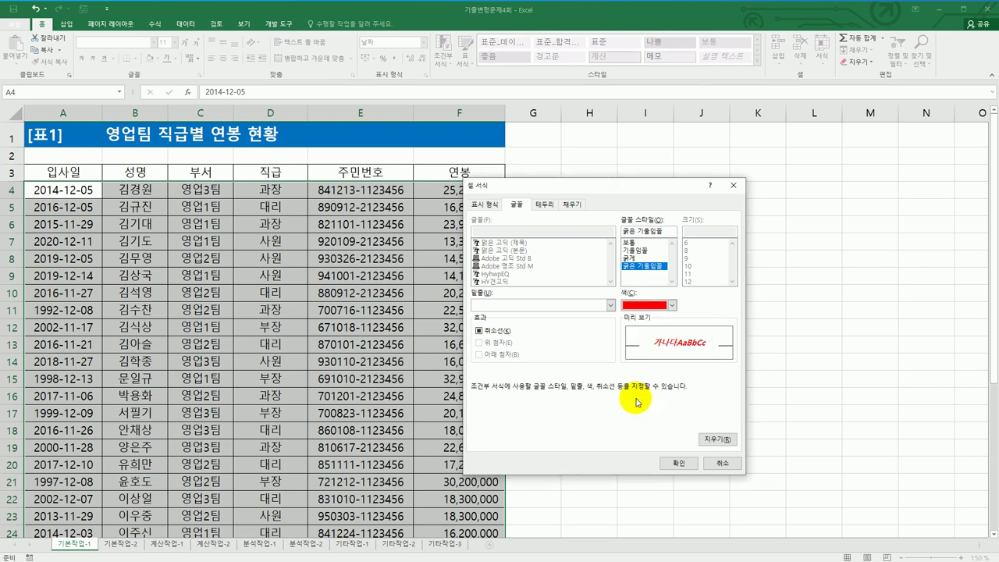
click(676, 463)
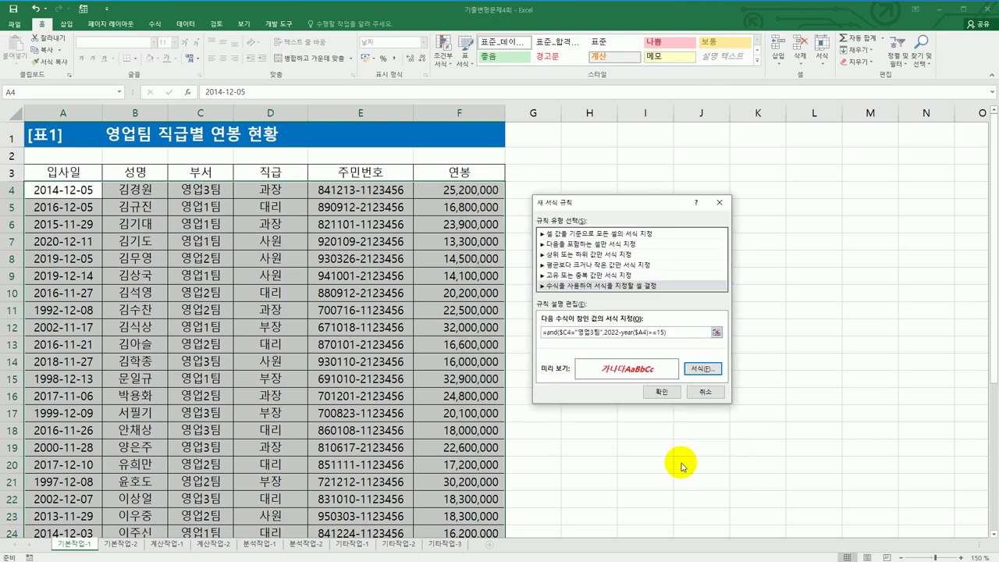
click(664, 392)
scroll(673, 393, down, 2)
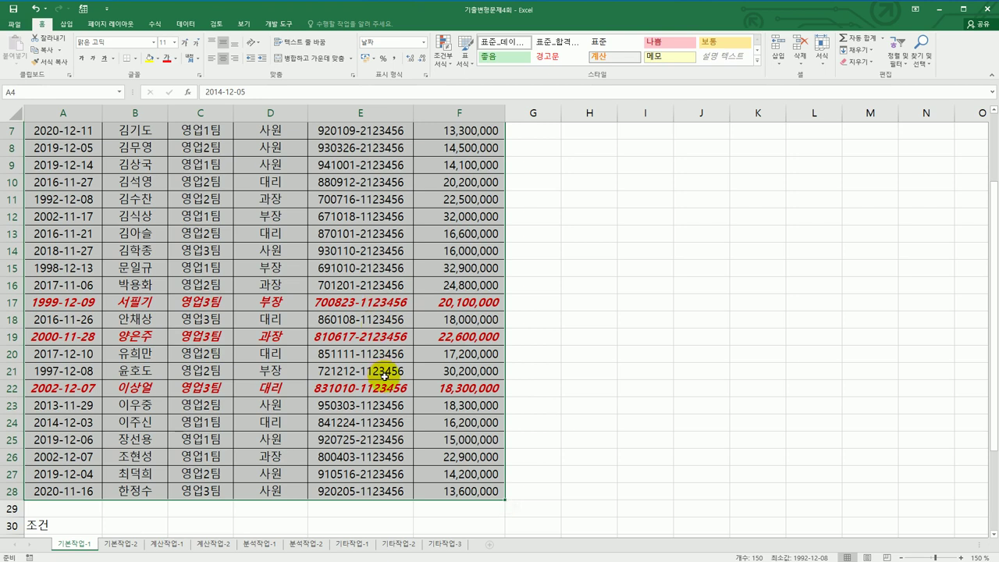
scroll(384, 376, up, 2)
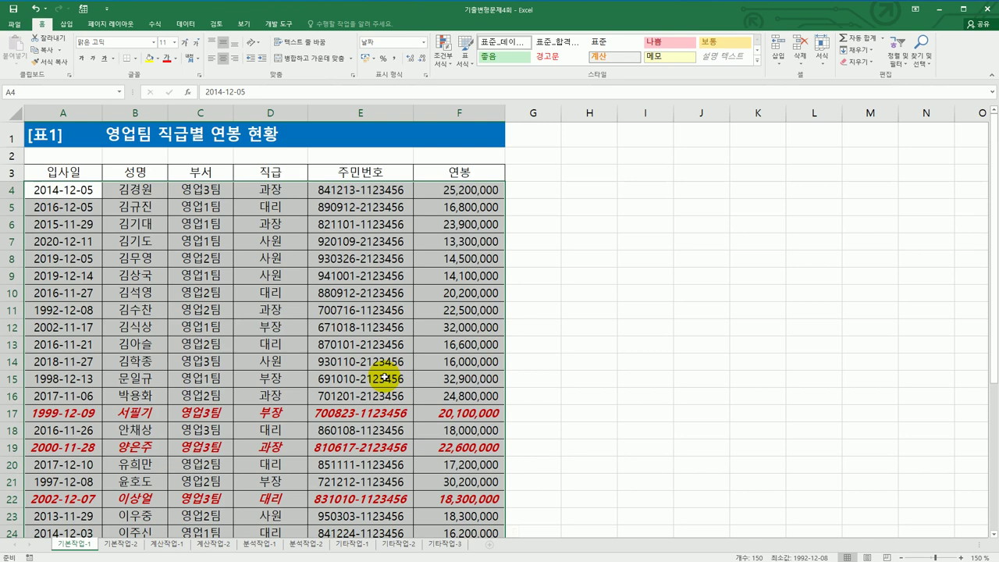
Set A1:F28 on sheet 기본작업-2 as the print area.
click(120, 545)
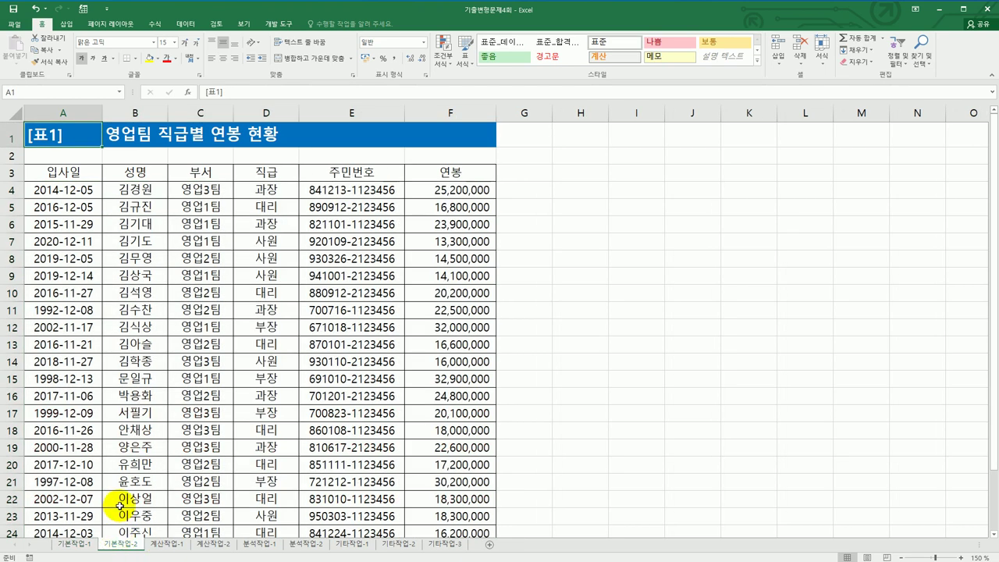
drag(63, 135, 427, 511)
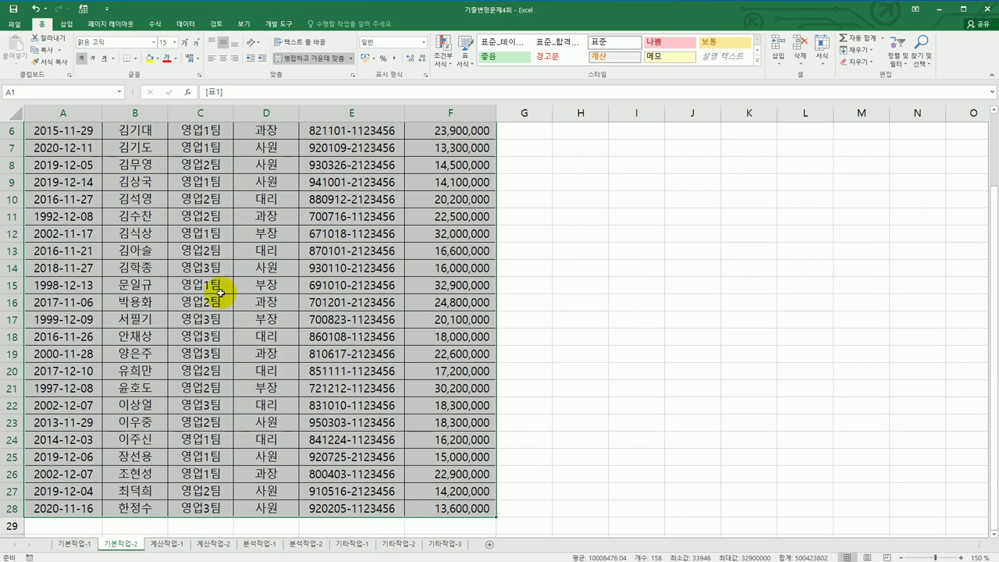
click(114, 24)
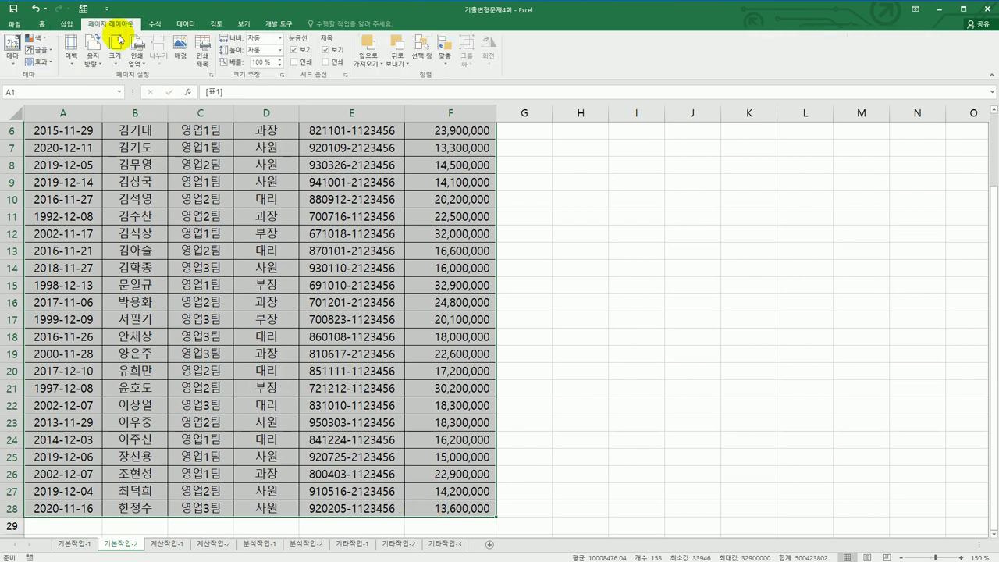
click(135, 61)
click(143, 76)
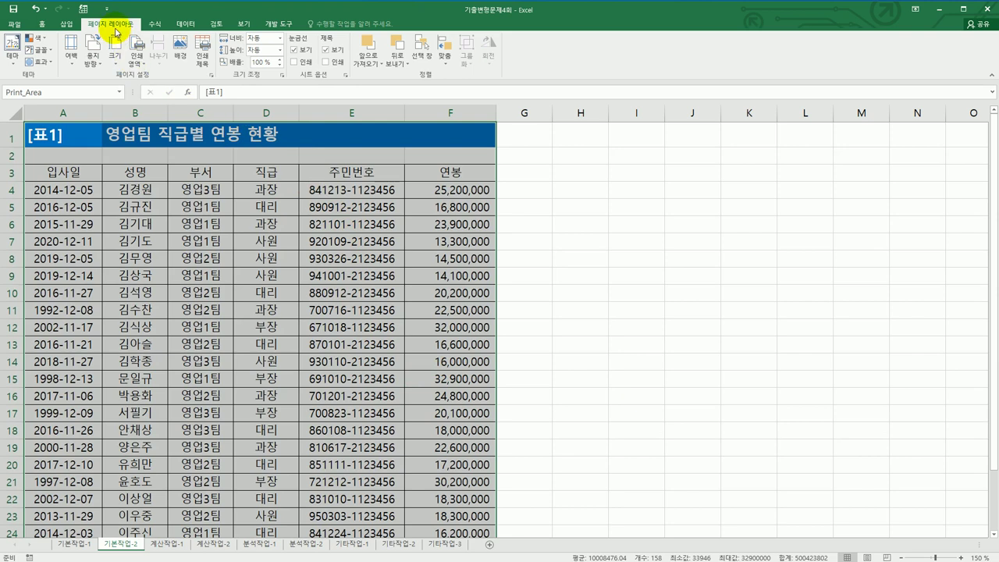
Set the left and right page margins to 1 and centre the printout both horizontally and vertically on the page.
click(213, 75)
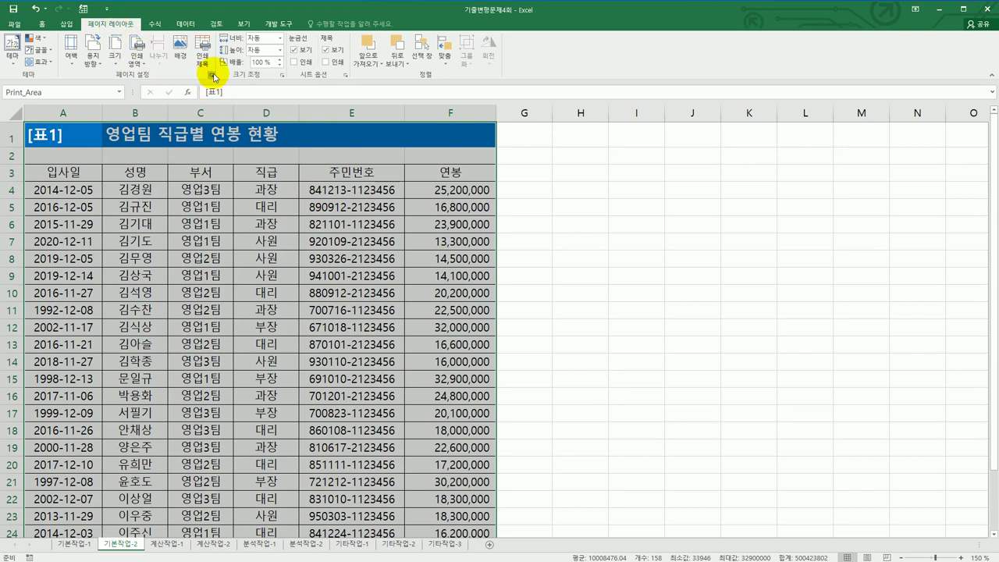
click(565, 169)
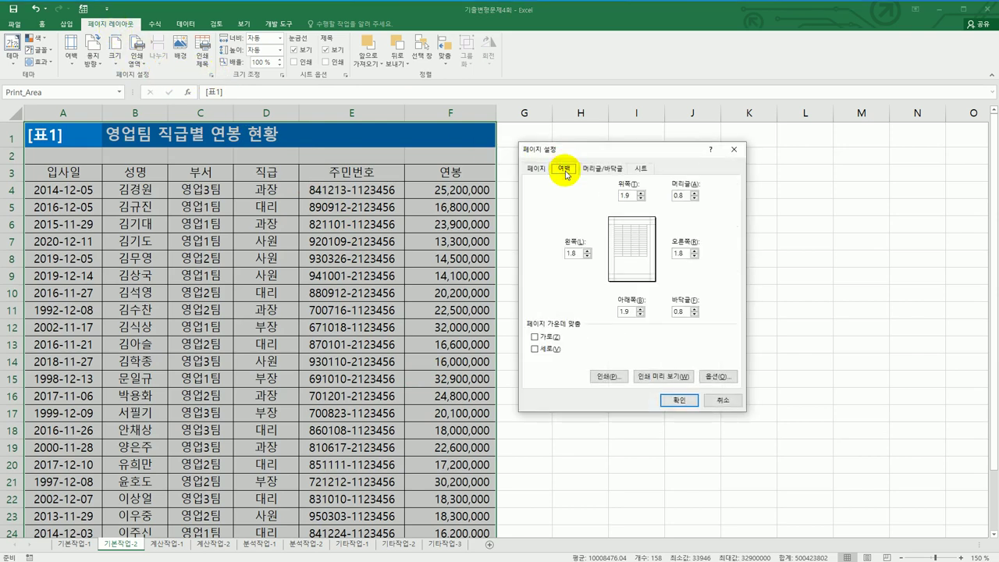
drag(584, 252, 548, 258)
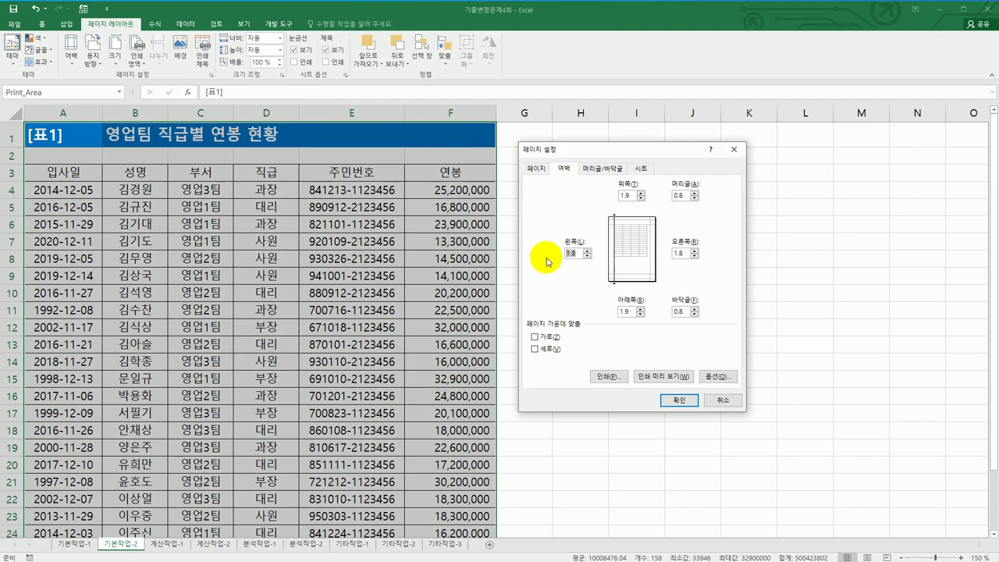
text(1)
drag(680, 254, 668, 255)
text(1)
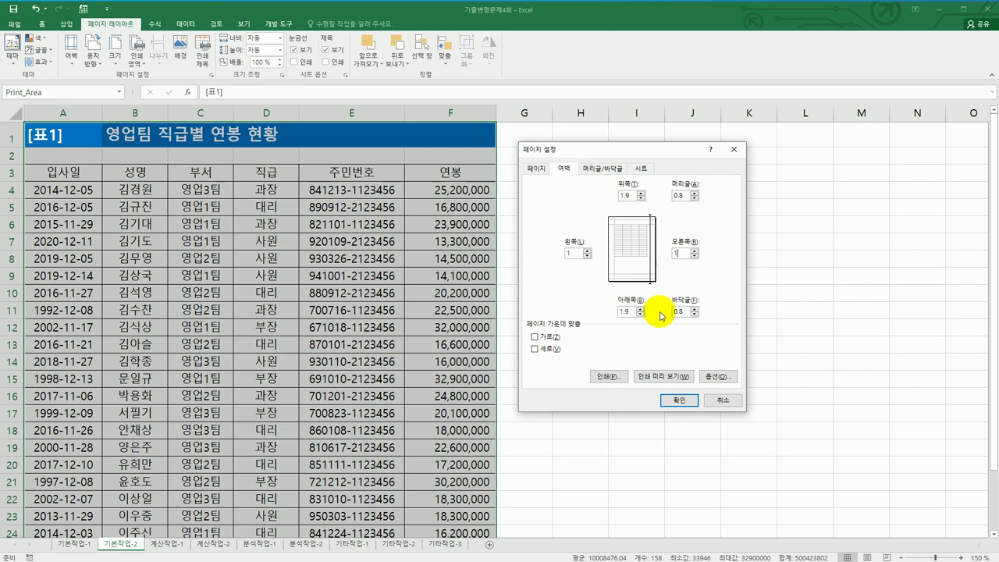
click(548, 339)
click(546, 351)
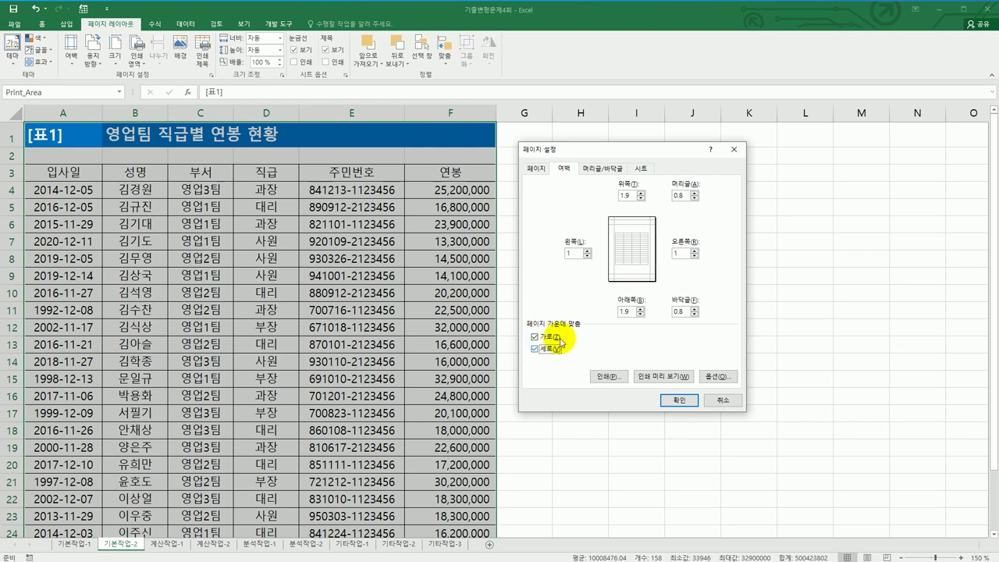
Add a left-section footer reading "인쇄 시간 : " followed by the current time field, and apply the page setup.
click(603, 174)
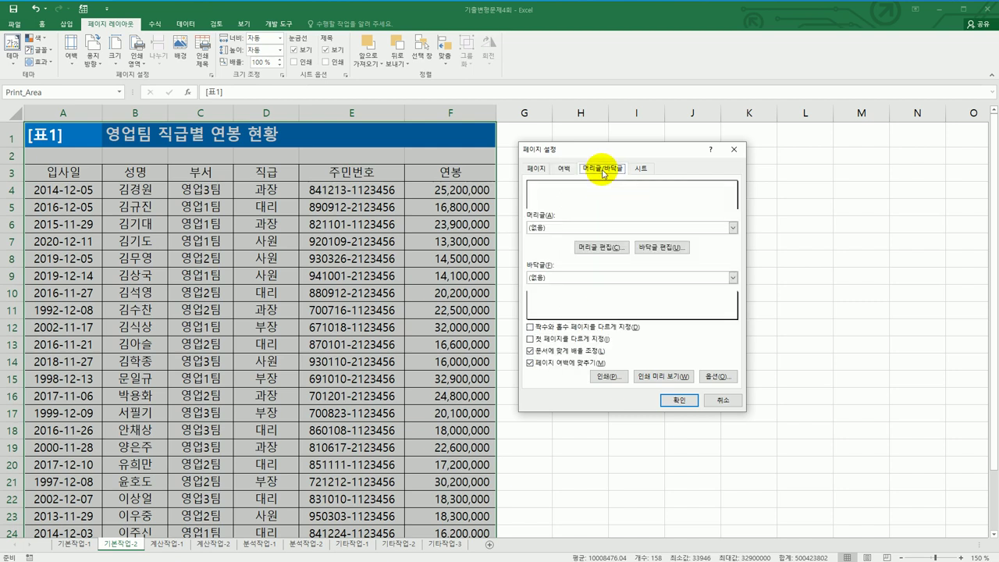
click(654, 248)
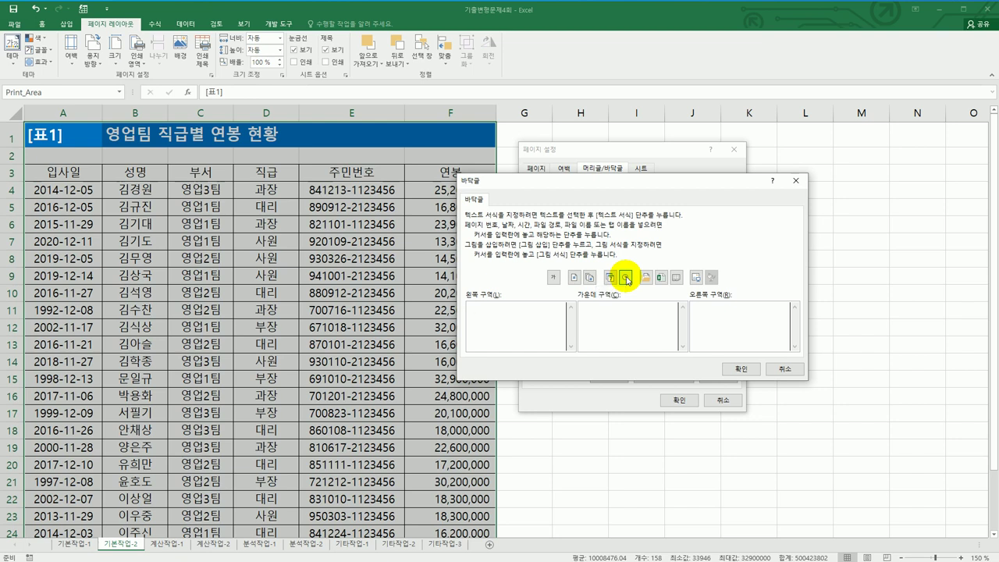
text(인쇄 시간 :)
click(627, 279)
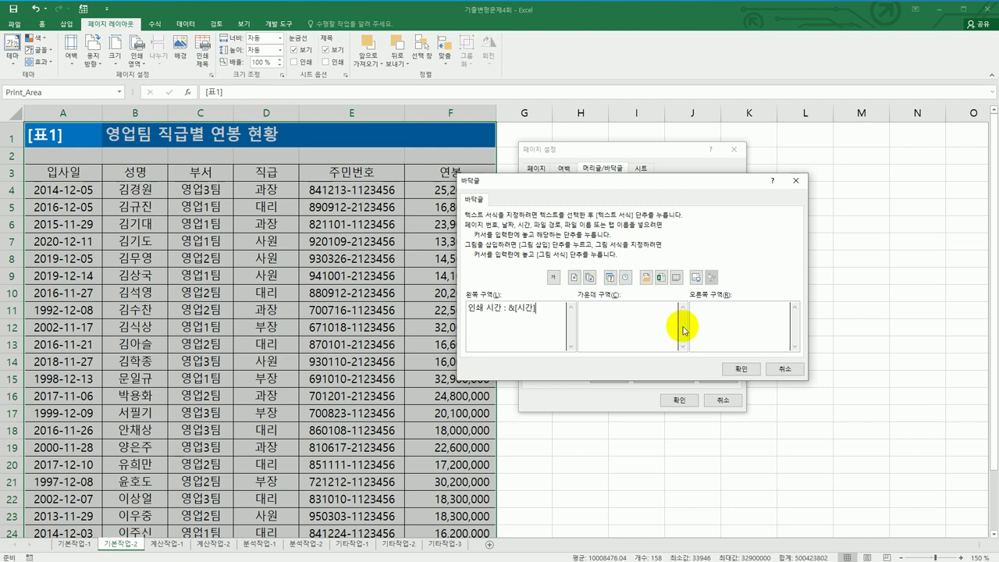
click(742, 370)
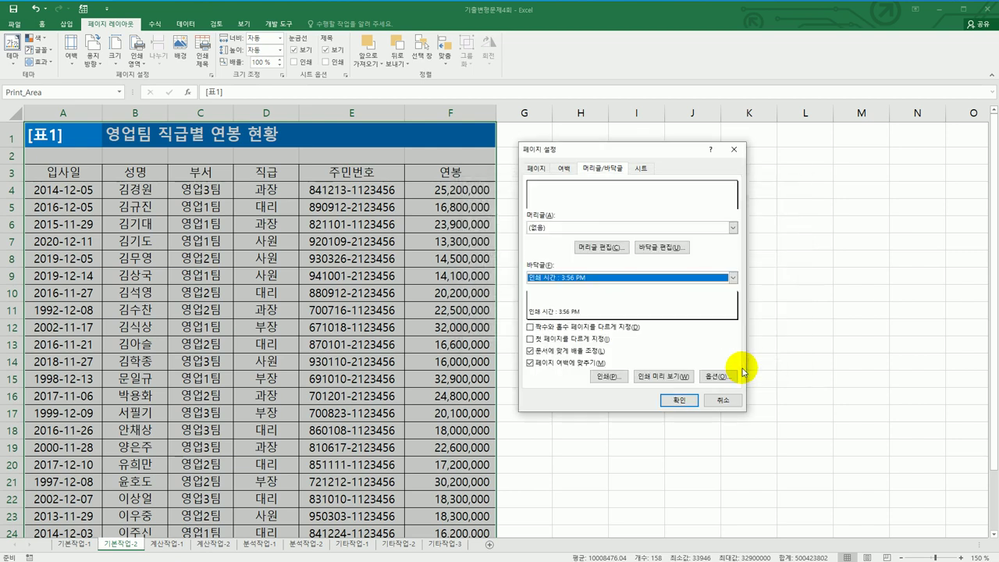
click(677, 399)
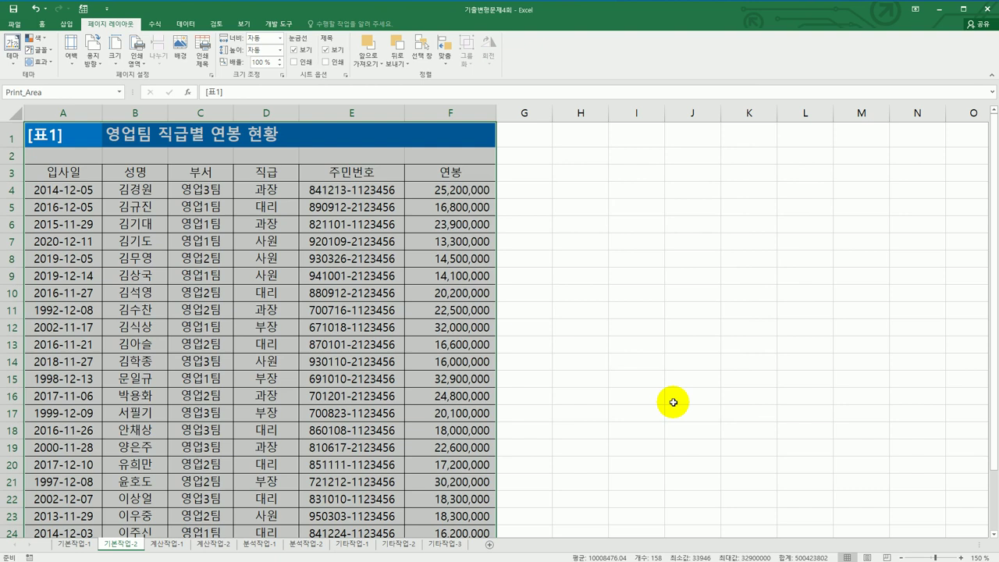
On sheet 계산작업-1, examine the ranks and CDMA/WCDMA headings in 표1 and the 판매대수 column in 표2.
click(179, 545)
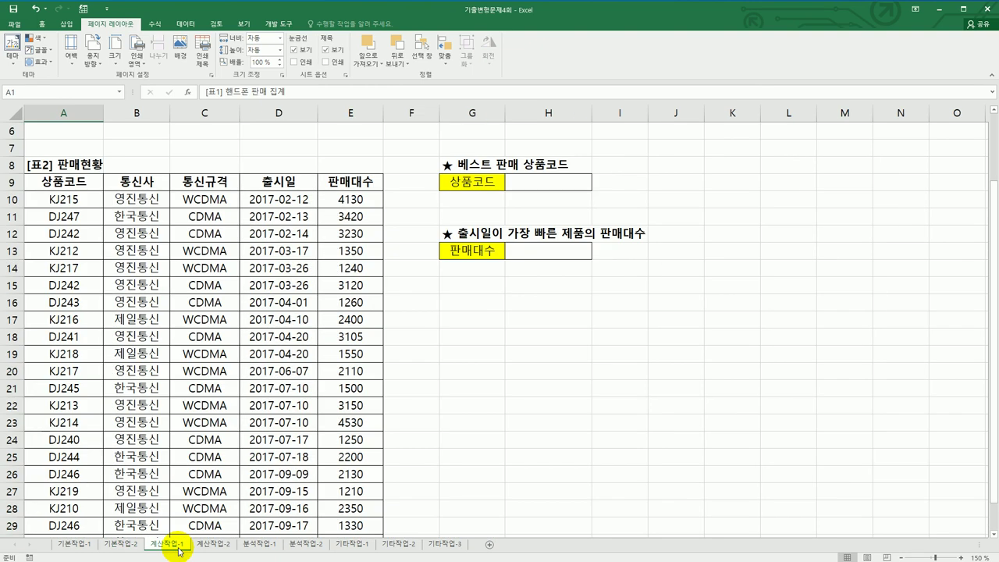
scroll(221, 508, up, 2)
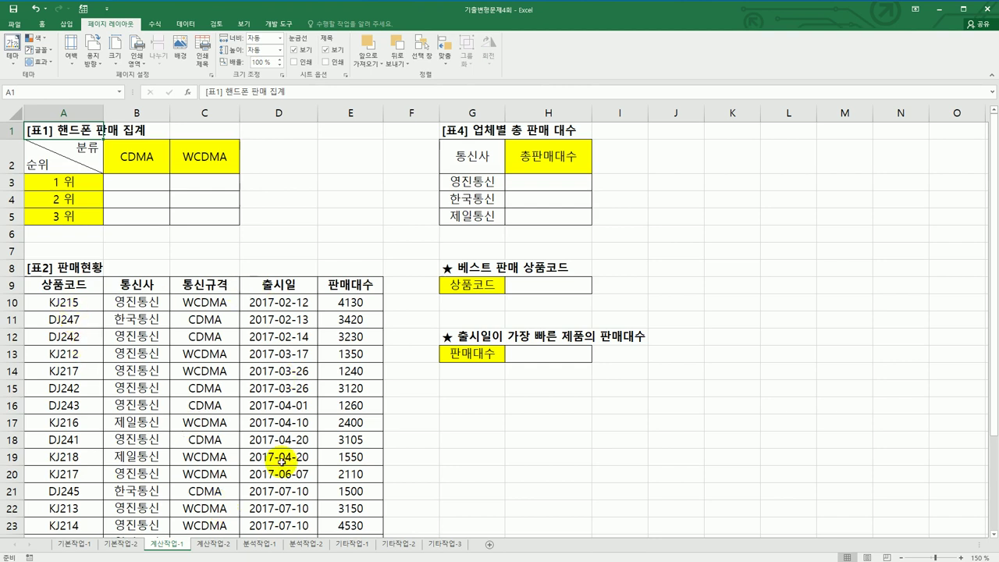
click(127, 181)
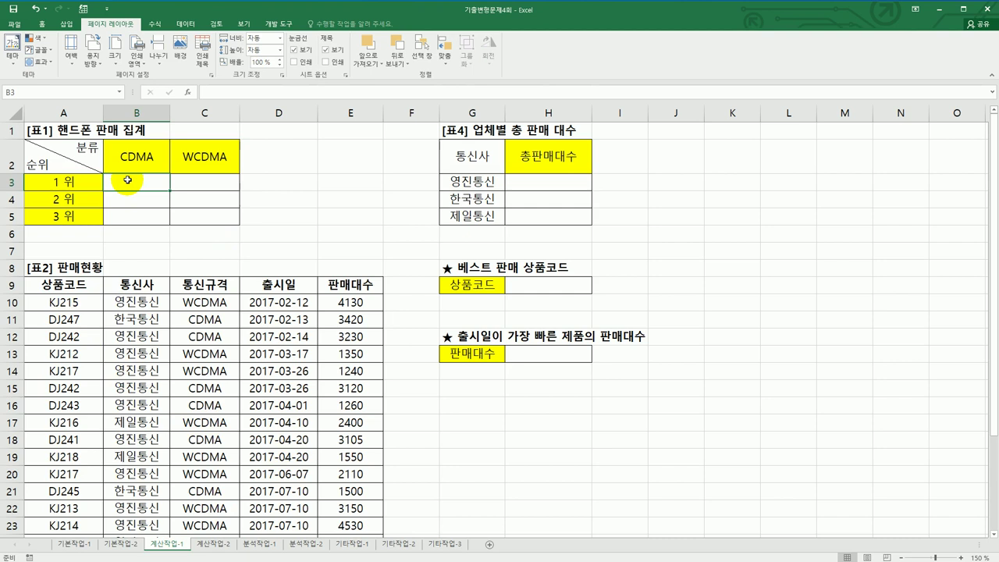
click(64, 184)
click(64, 222)
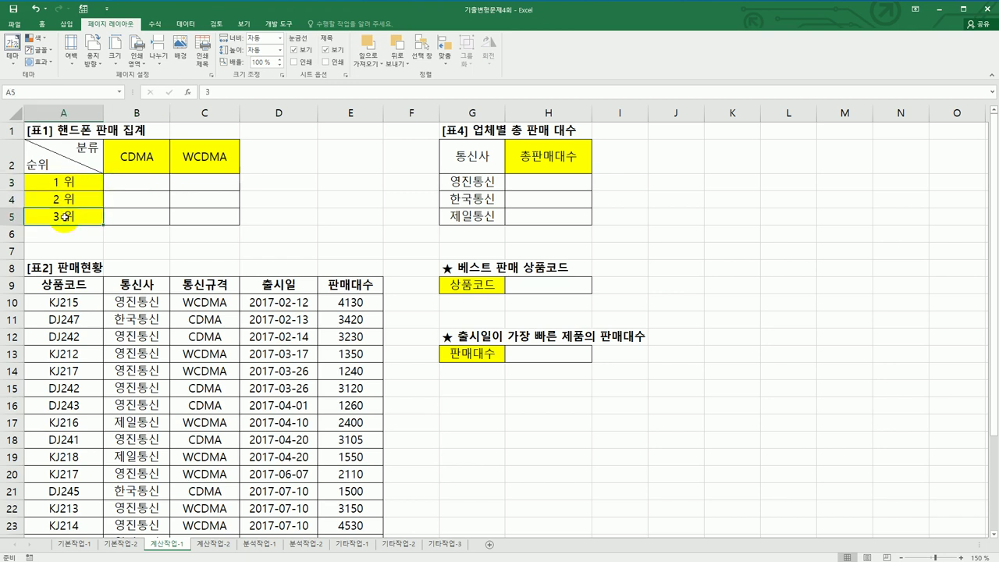
click(138, 156)
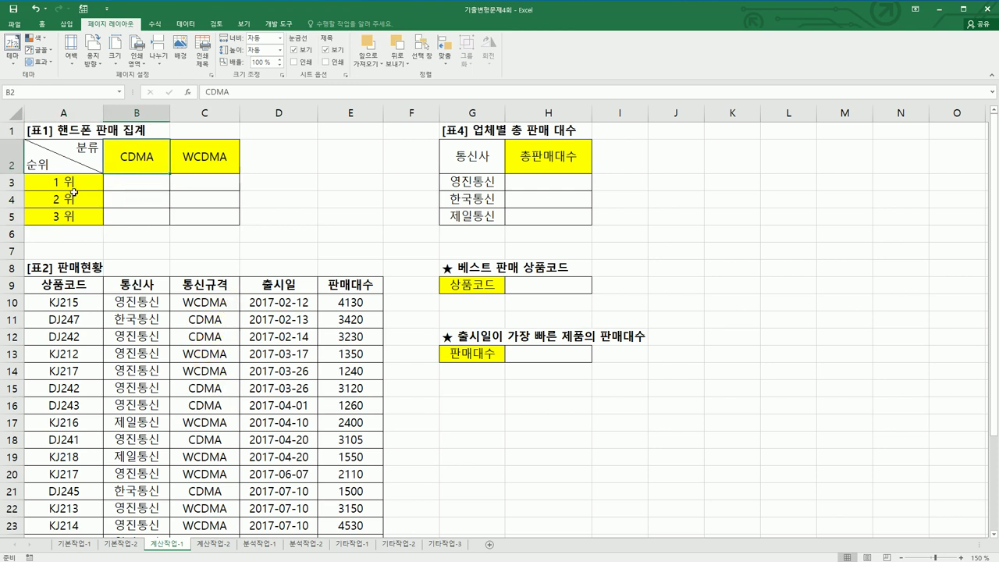
click(360, 305)
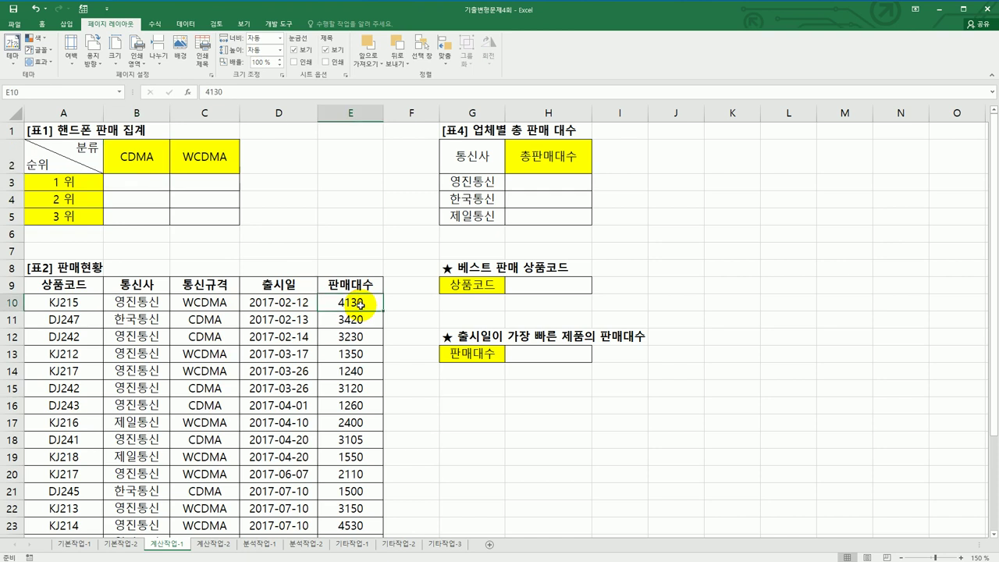
click(73, 181)
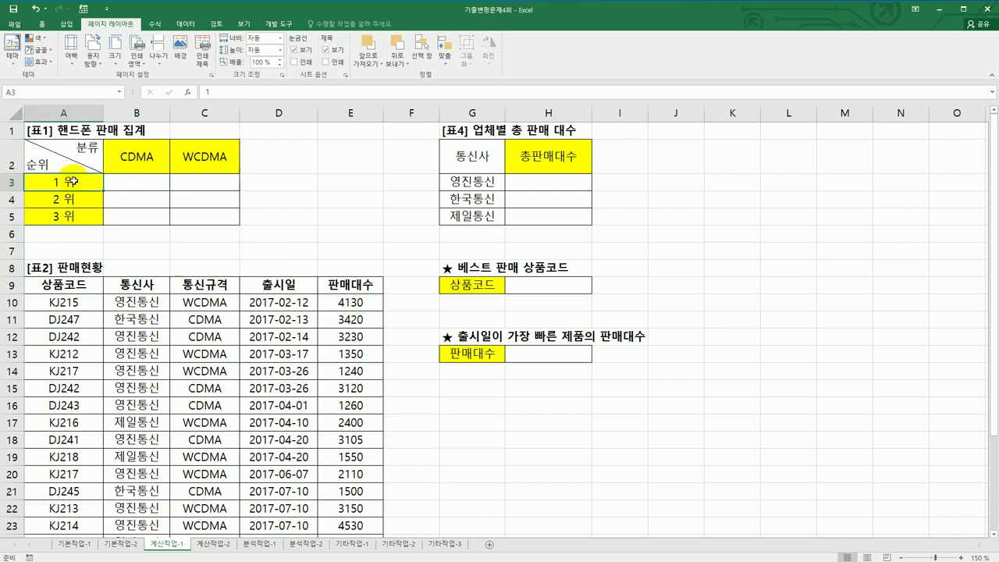
click(74, 196)
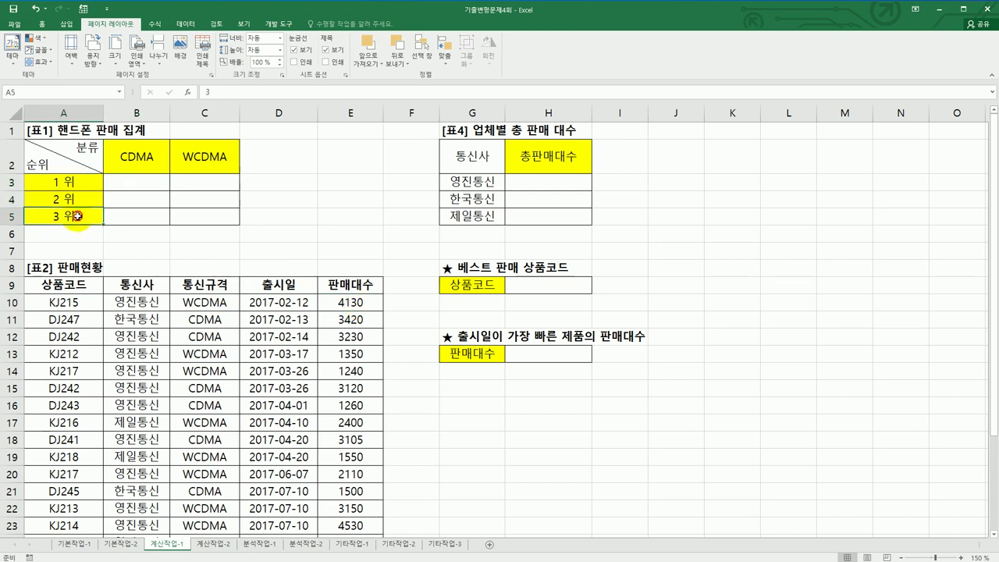
Begin a formula in B3 of 표1 with an IF function nested inside LARGE.
click(133, 186)
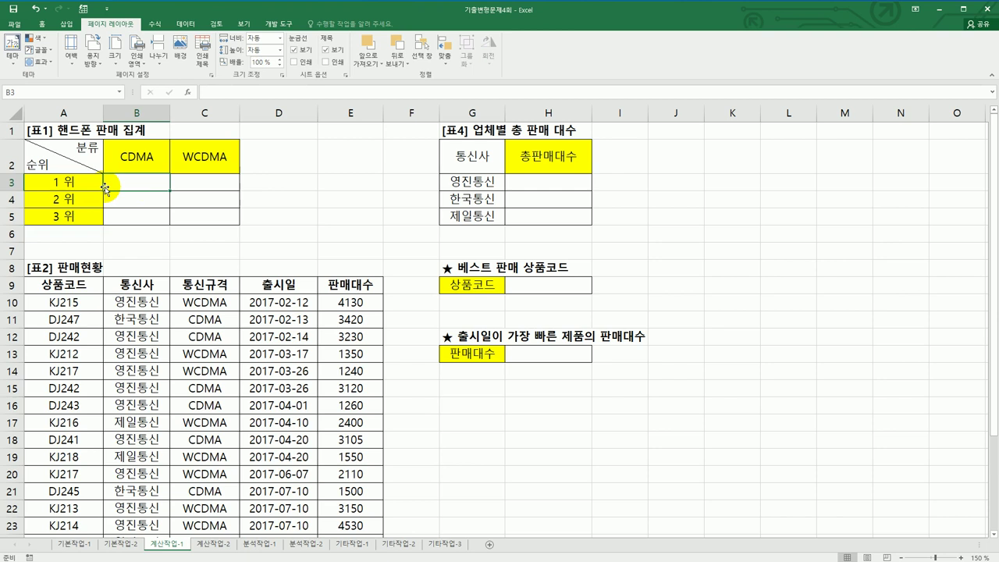
text(=)
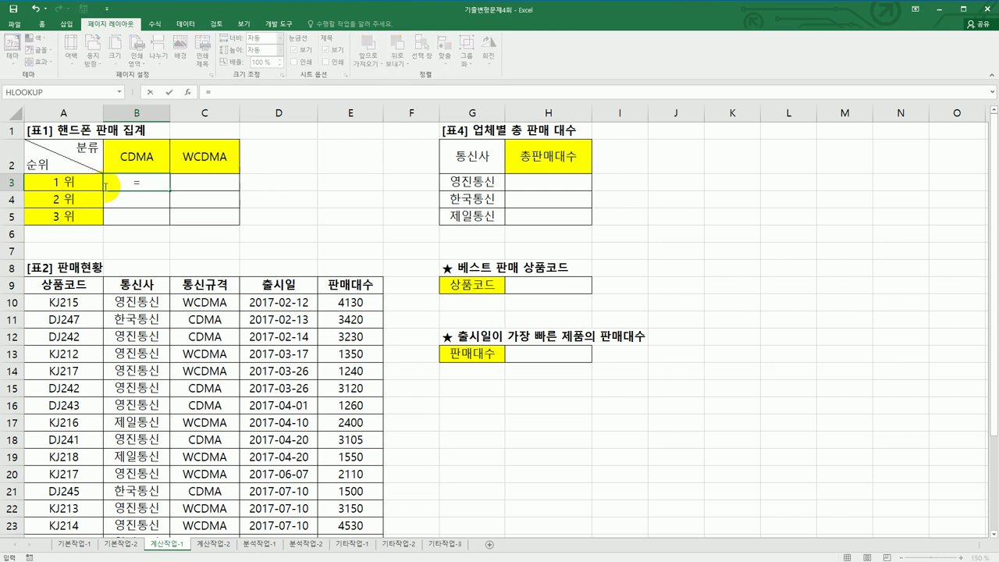
text(la)
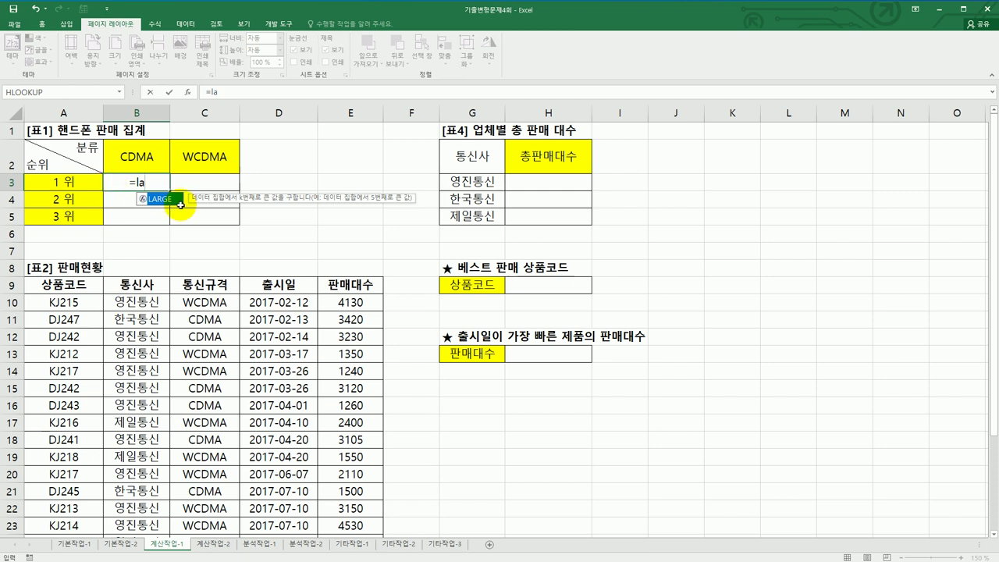
double_click(178, 206)
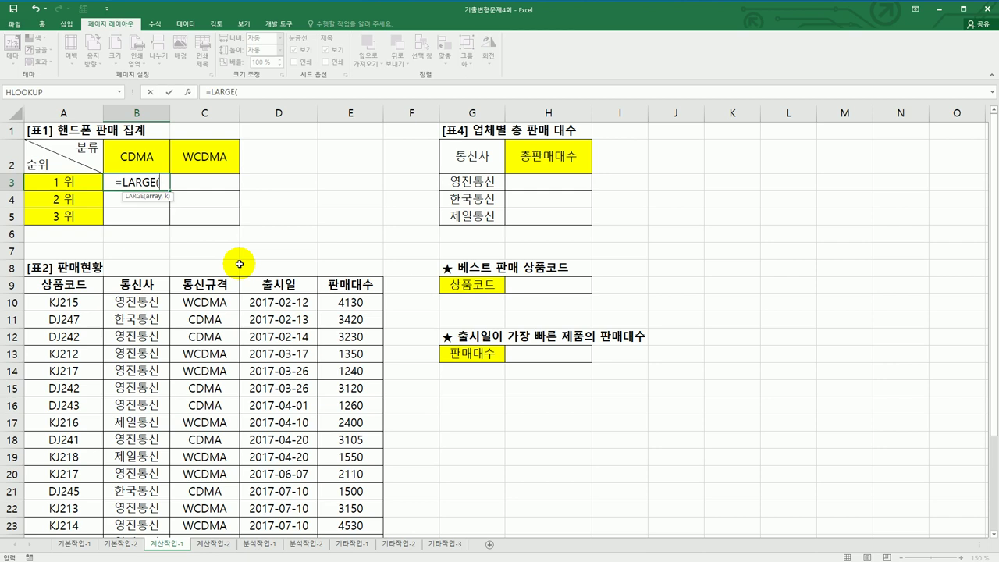
text(if)
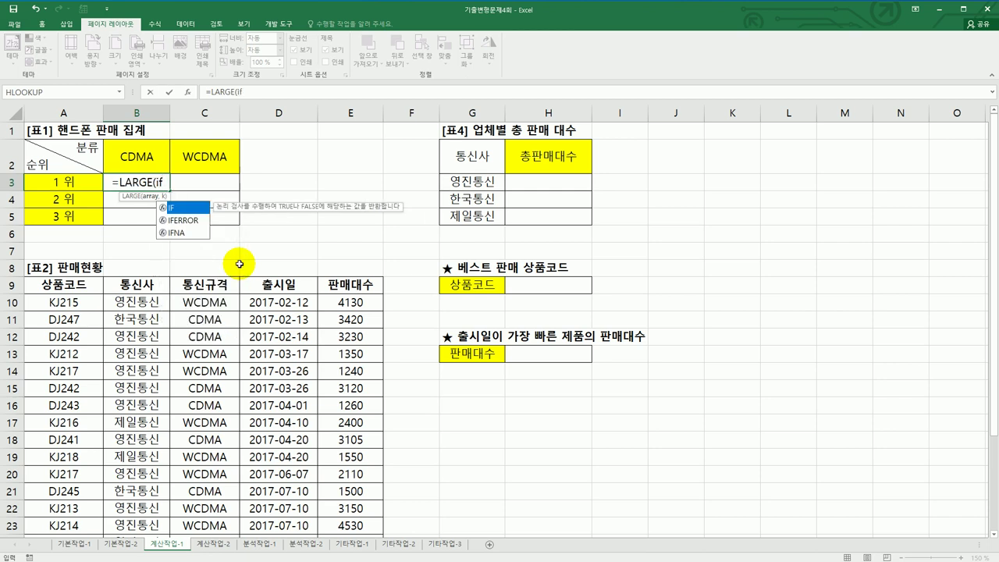
double_click(188, 207)
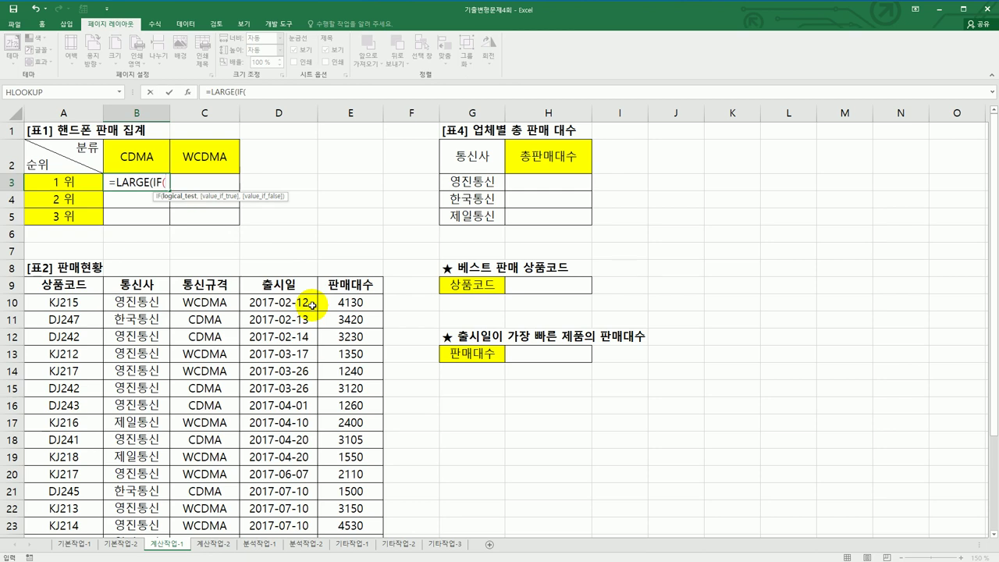
Set the IF condition to $C$10:$C$30=B$2, with the 통신규격 range fully absolute and only the heading's row locked.
click(223, 306)
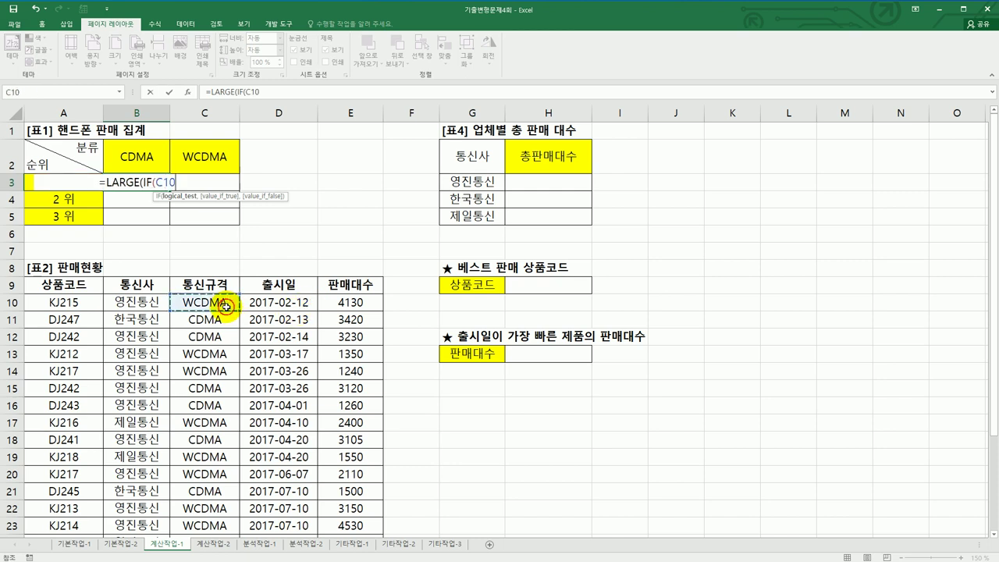
drag(225, 307, 207, 508)
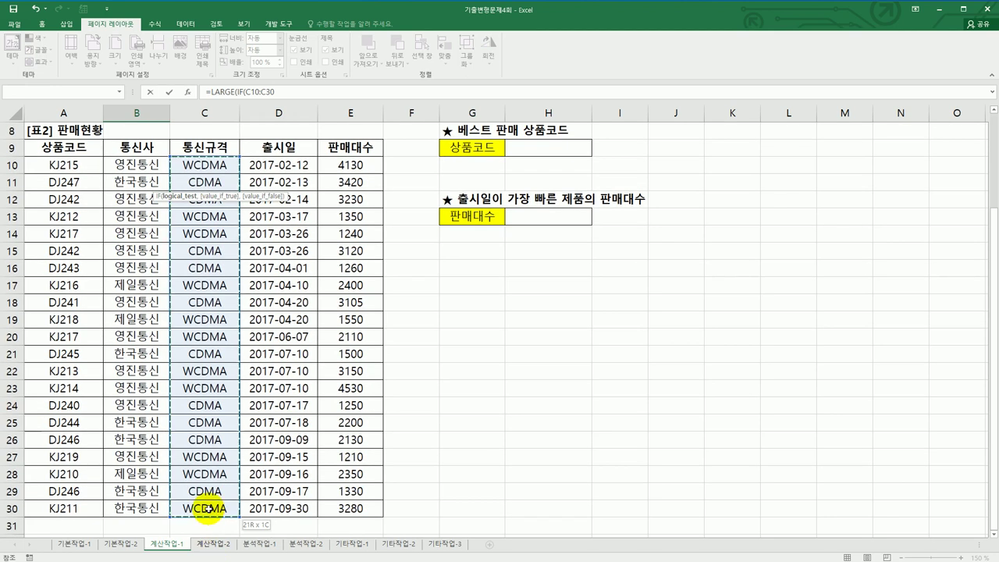
key(F4)
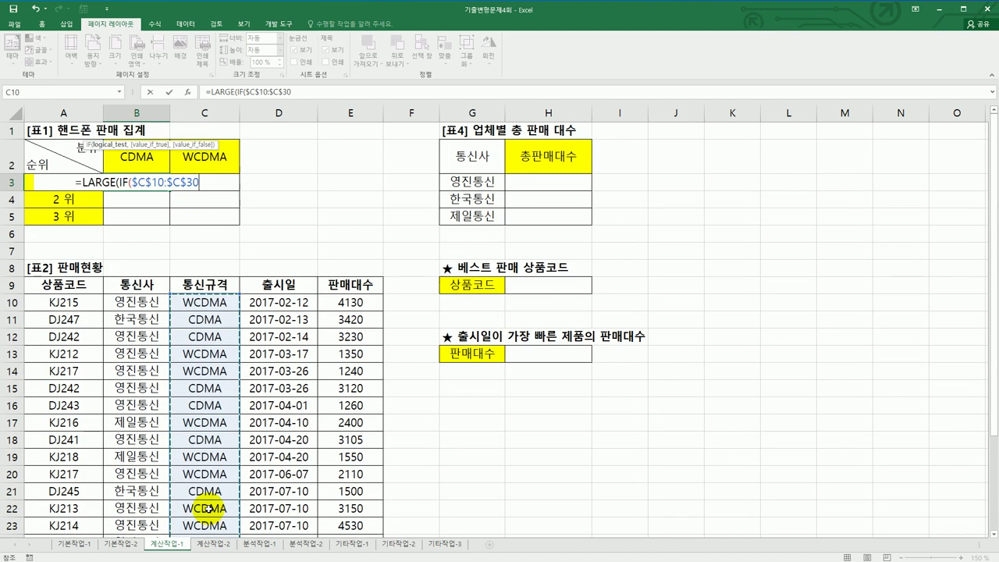
text(=)
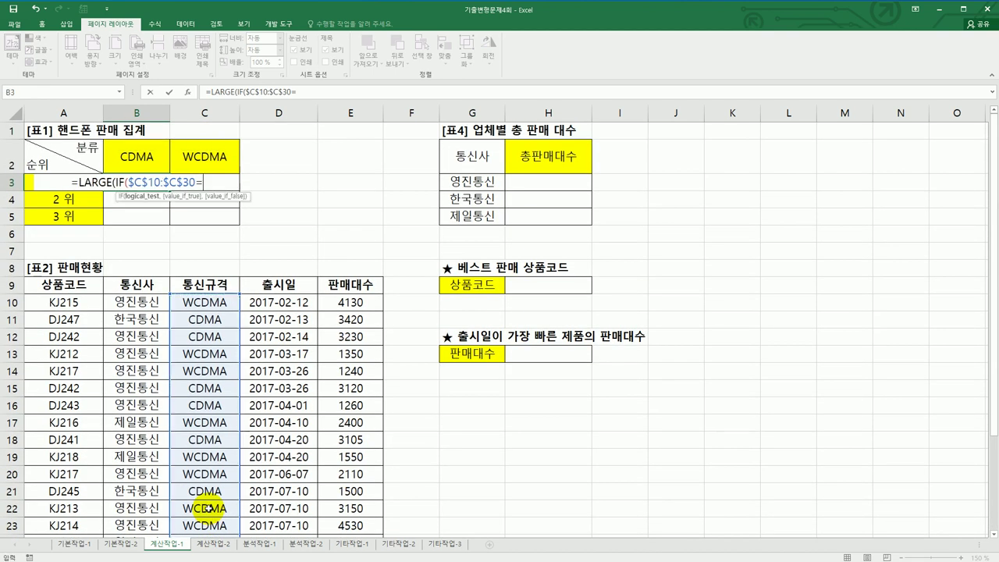
click(147, 156)
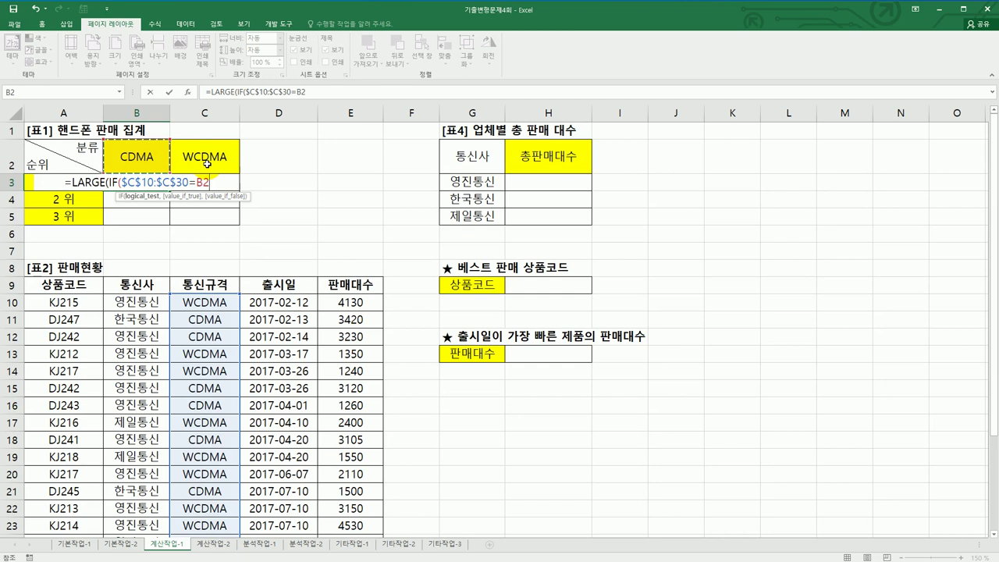
key(F4)
key(F4)
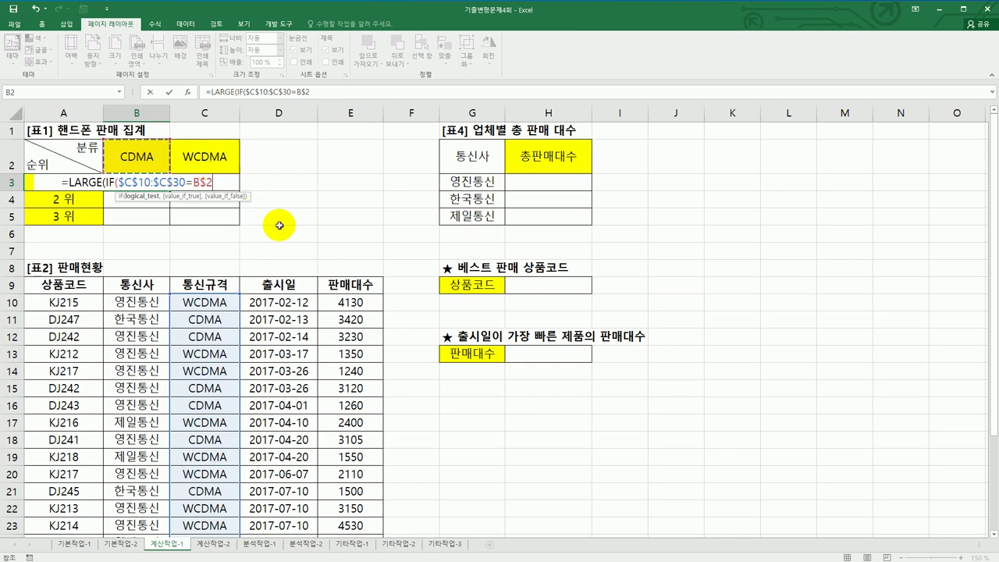
Make the IF return the absolute 판매대수 range $E$10:$E$30 when true, and close the IF function.
text(,)
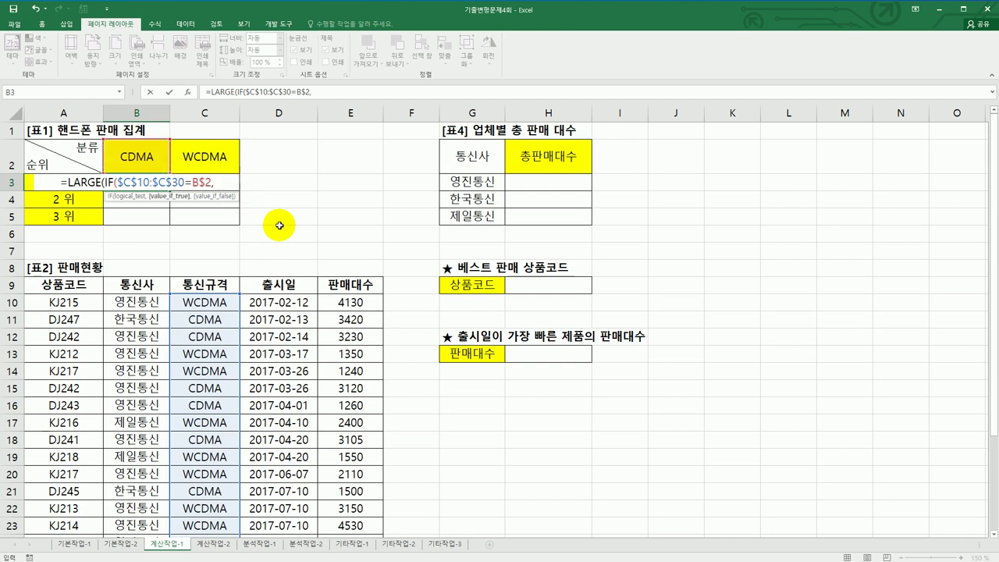
click(361, 303)
drag(361, 303, 358, 509)
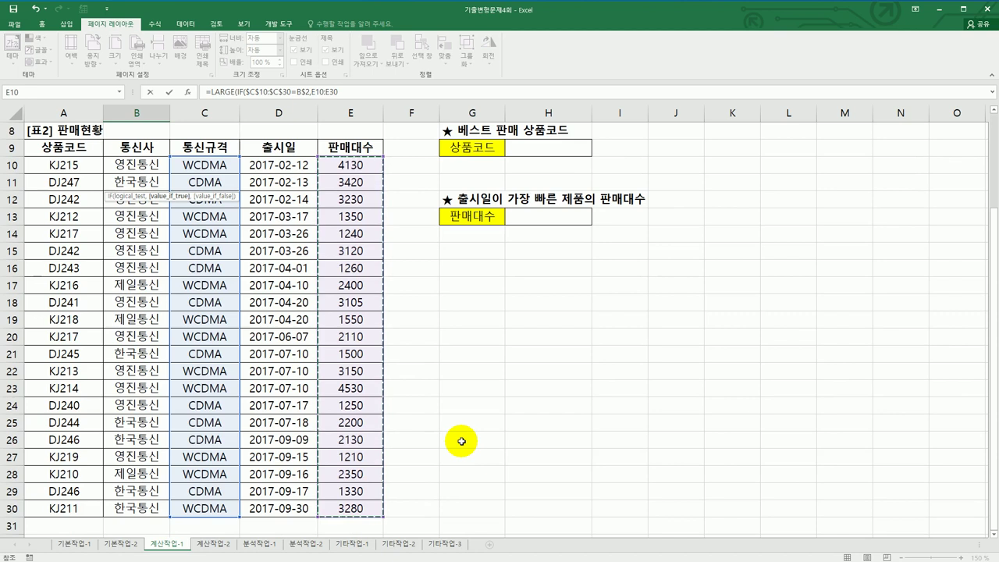
scroll(461, 441, up, 3)
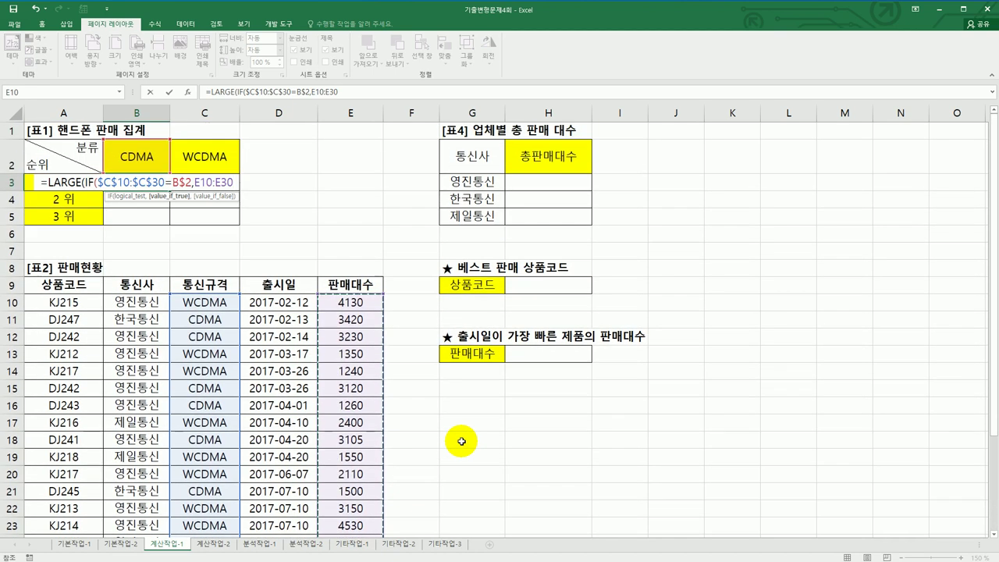
key(F4)
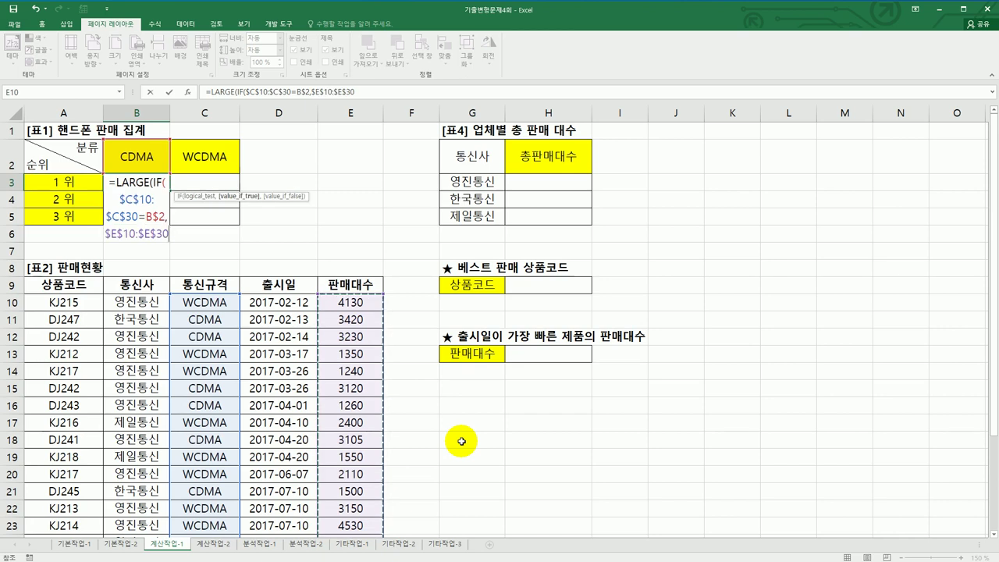
text())
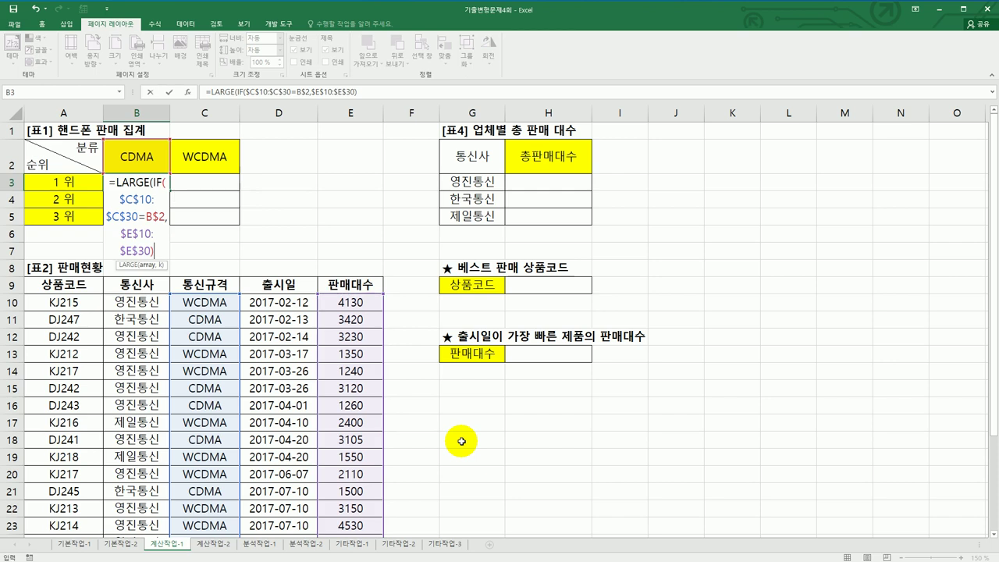
Complete LARGE with $A3 as the rank argument, enter it as an array formula, and fill it across B3:C5.
text(,)
click(71, 187)
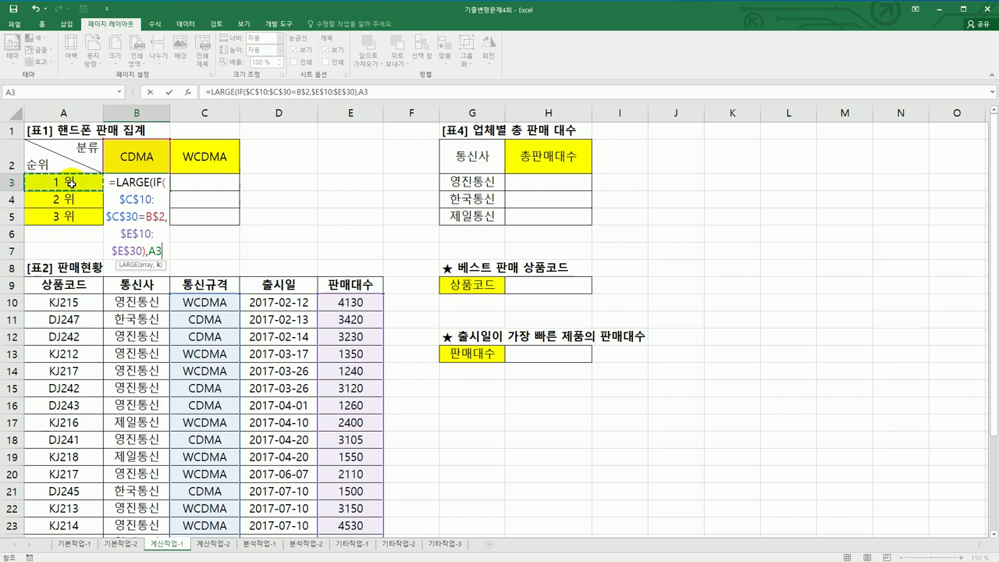
key(F4)
key(F4)
key(F4)
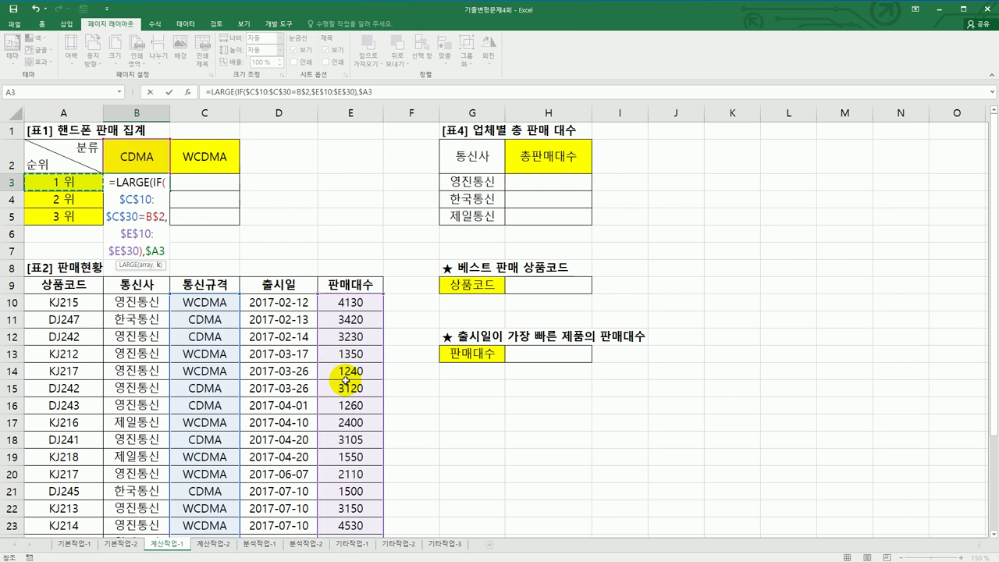
text())
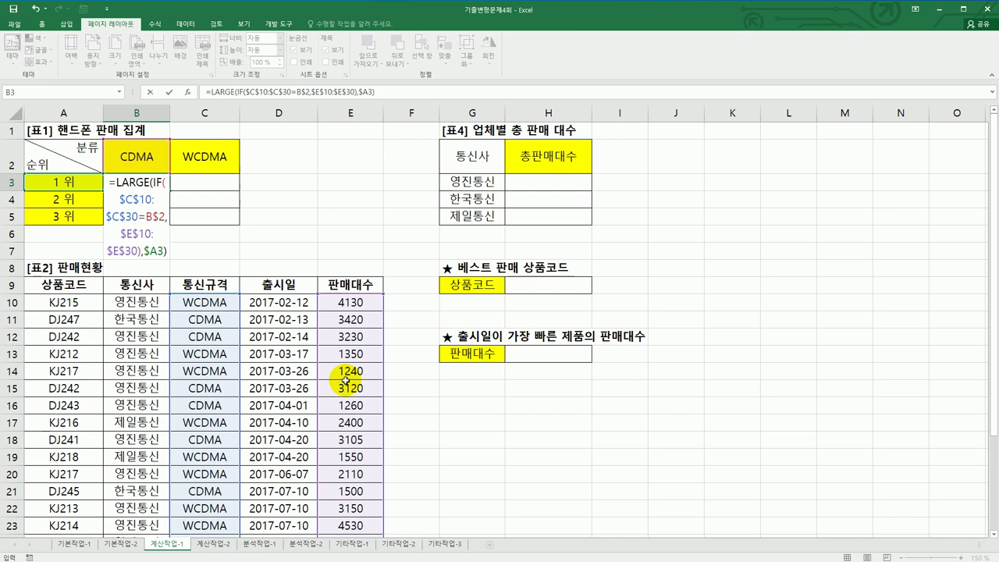
key(ctrl+shift+Return)
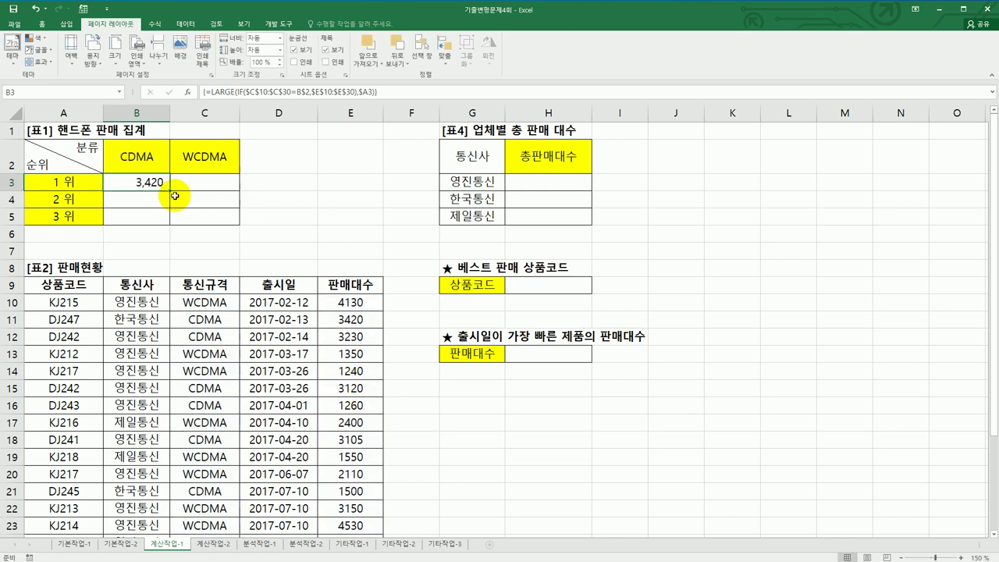
drag(170, 189, 224, 221)
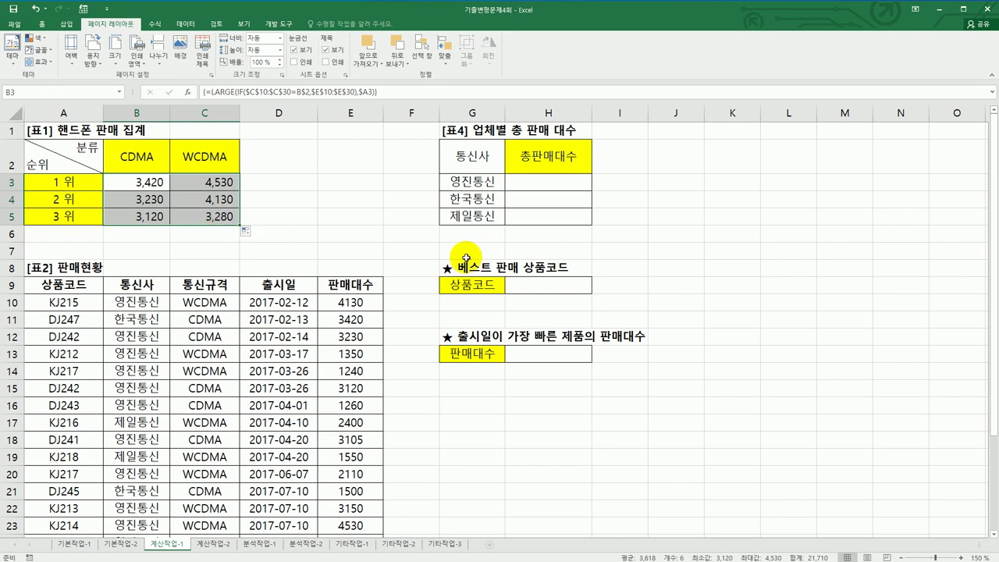
Begin a SUM formula in H3 of 표4 with an inner bracket holding the absolute 통신사 range $B$10:$B$30.
click(304, 326)
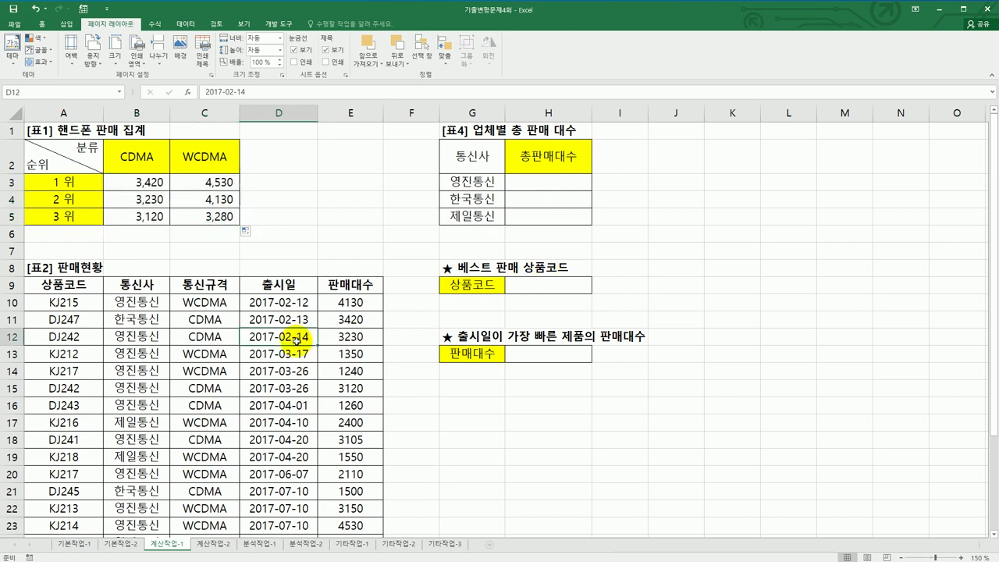
click(548, 183)
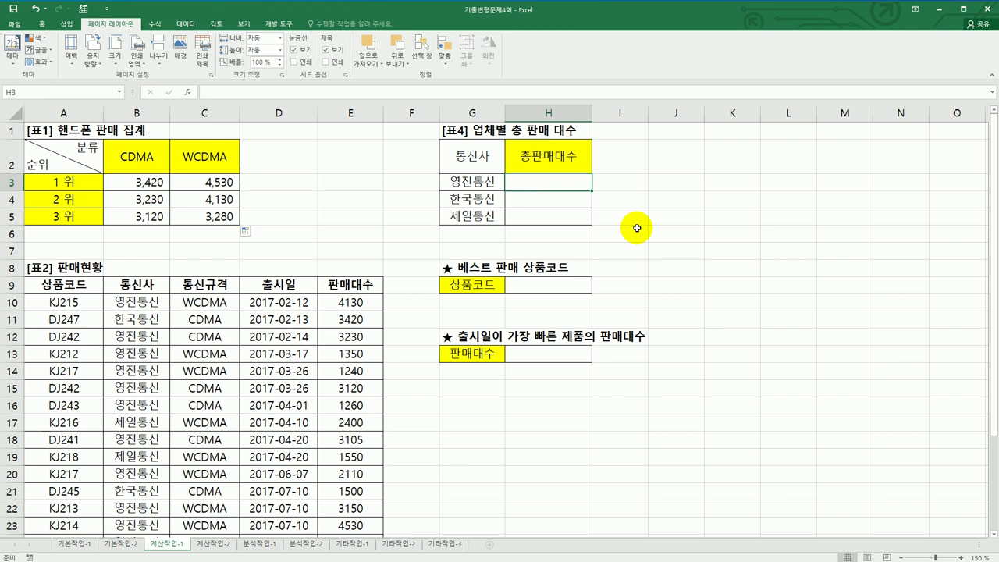
text(=)
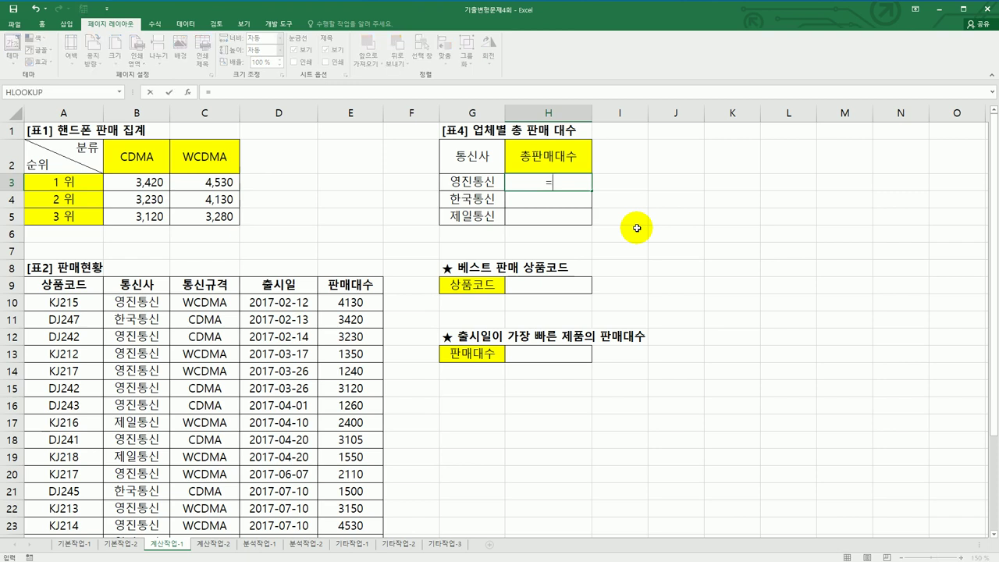
text(sum)
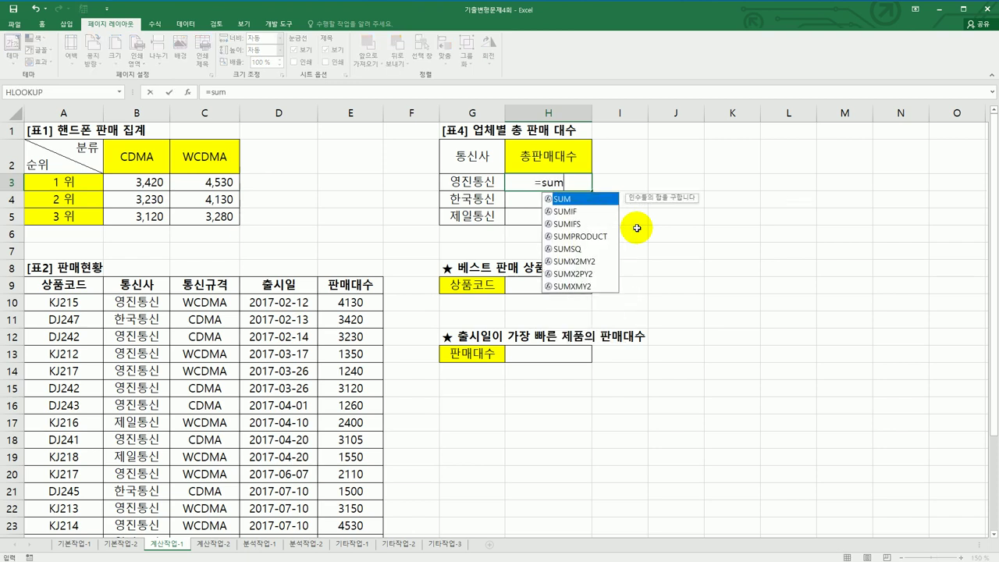
text((()
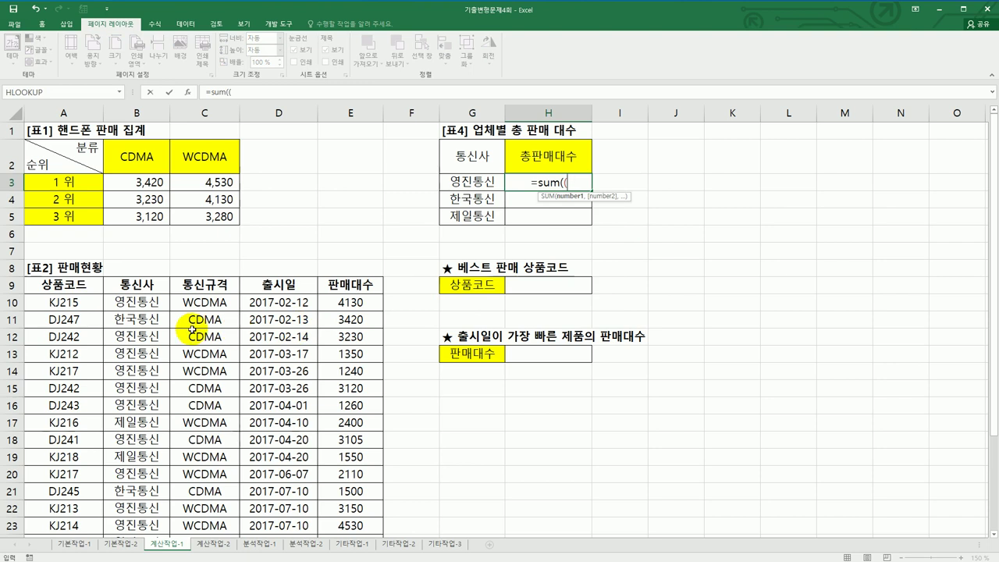
drag(154, 306, 136, 511)
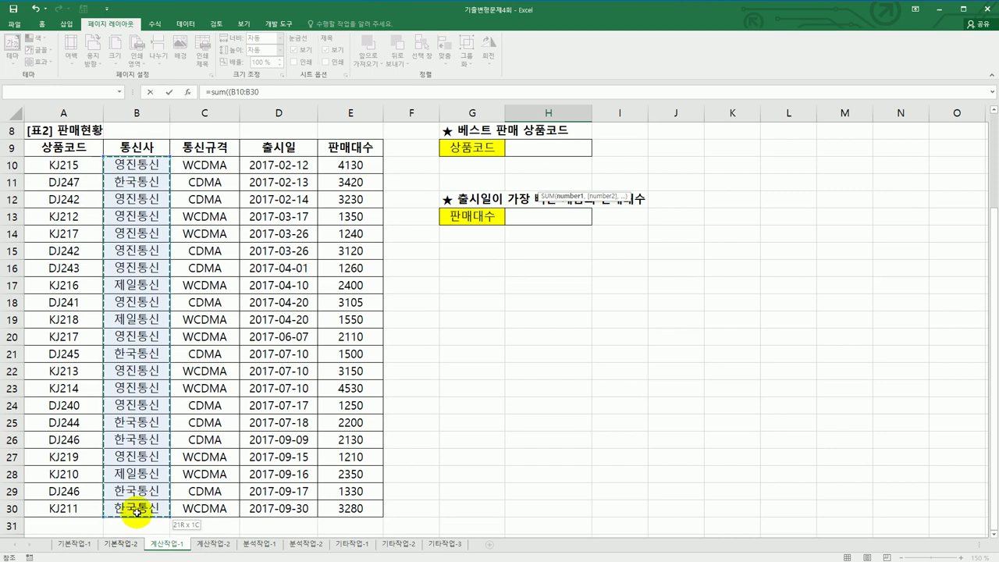
scroll(523, 456, up, 3)
key(F4)
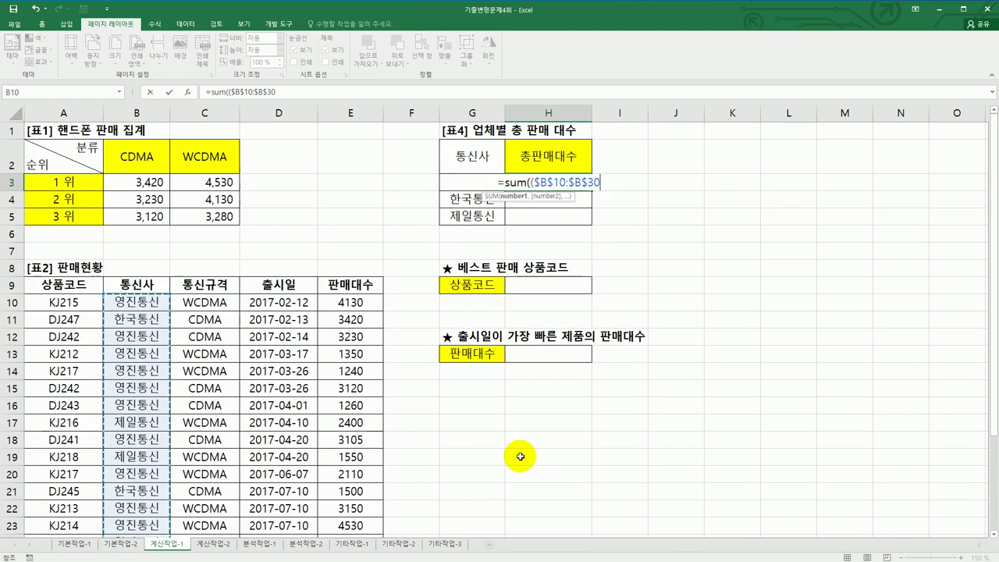
Compare the 통신사 range with the relative reference G3 and close the condition's bracket.
text(=)
key(Left)
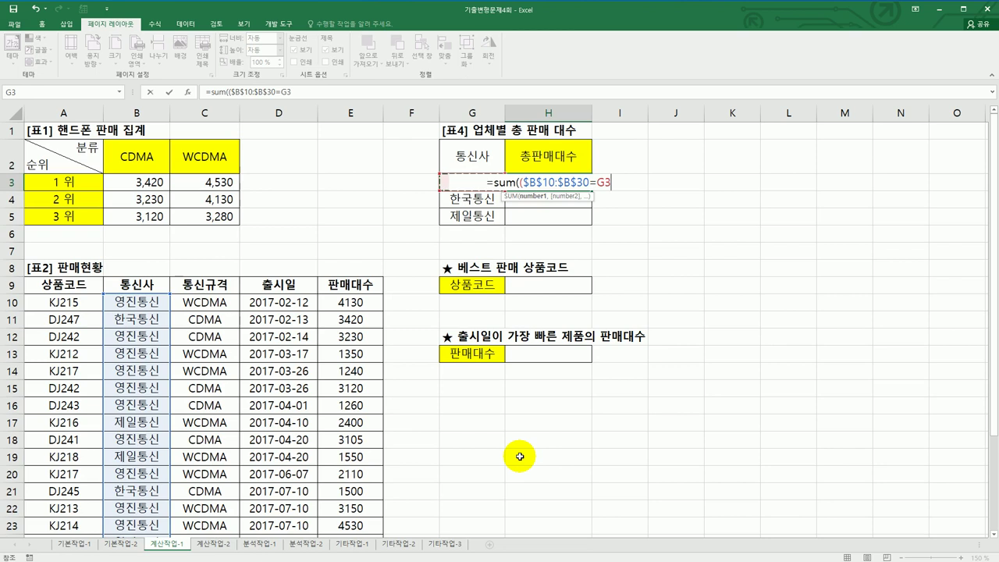
key(F4)
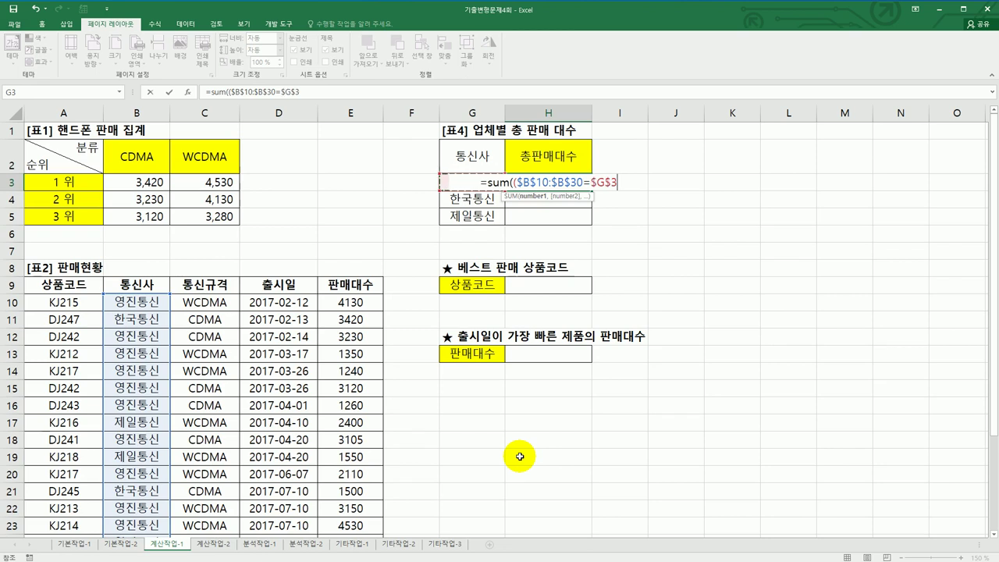
key(F4)
key(F4)
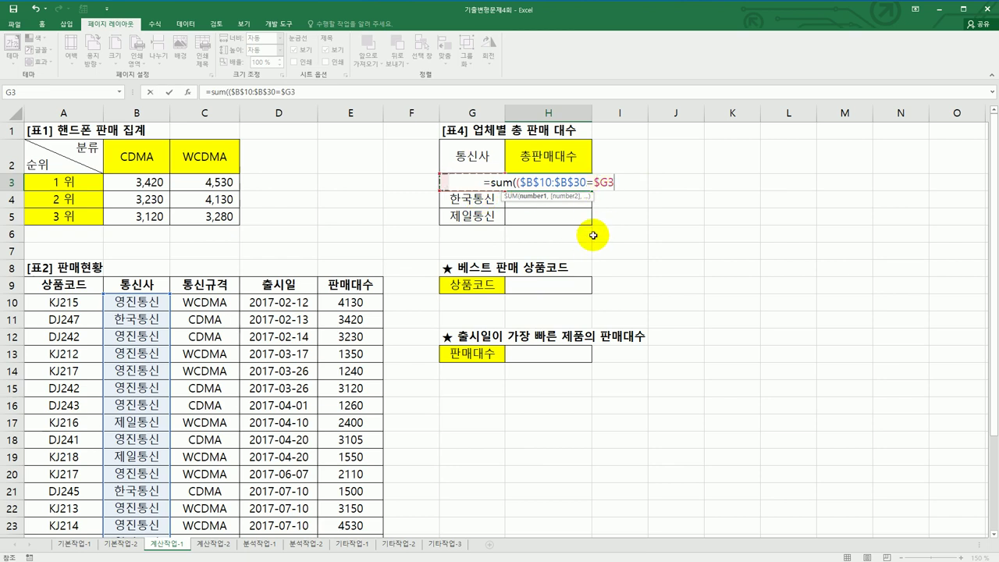
key(F4)
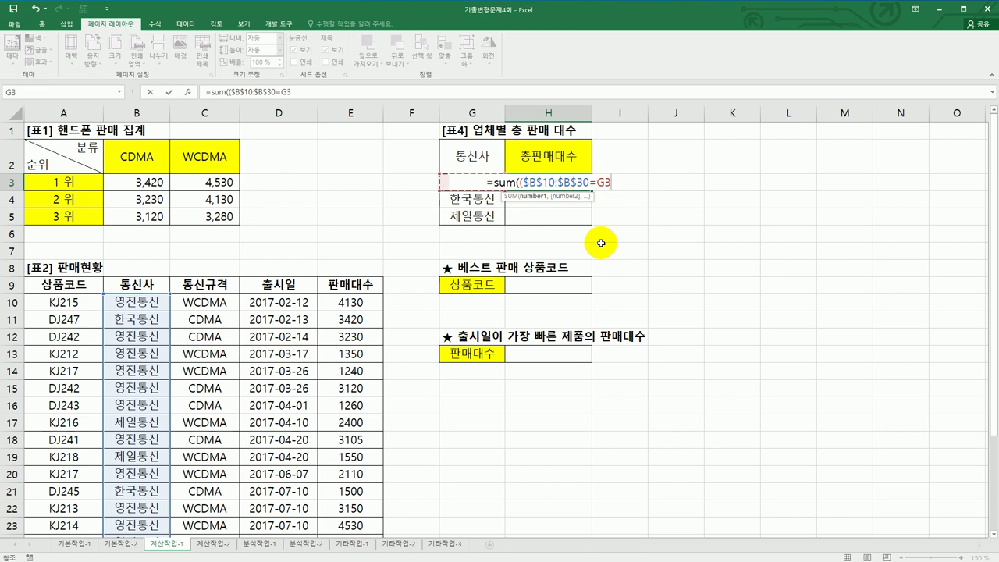
text())
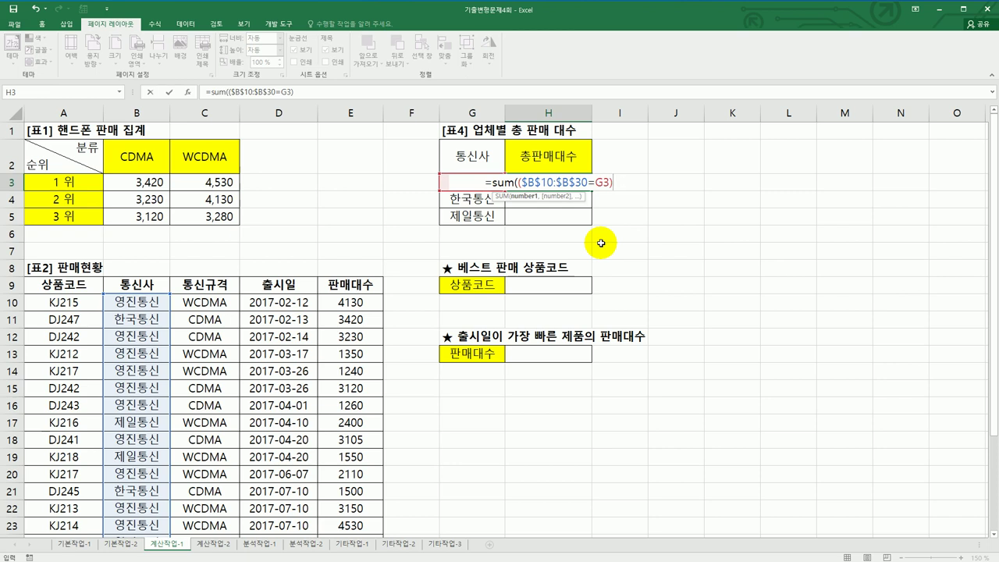
Multiply the condition by $E$10:$E$30, enter the SUM as an array formula, and fill it down to H5.
text(*)
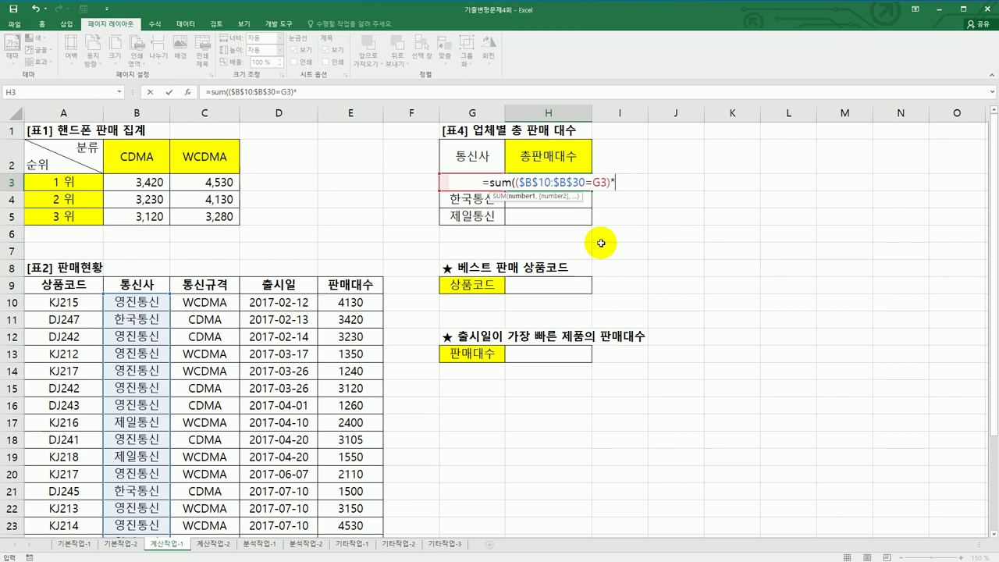
drag(360, 308, 355, 509)
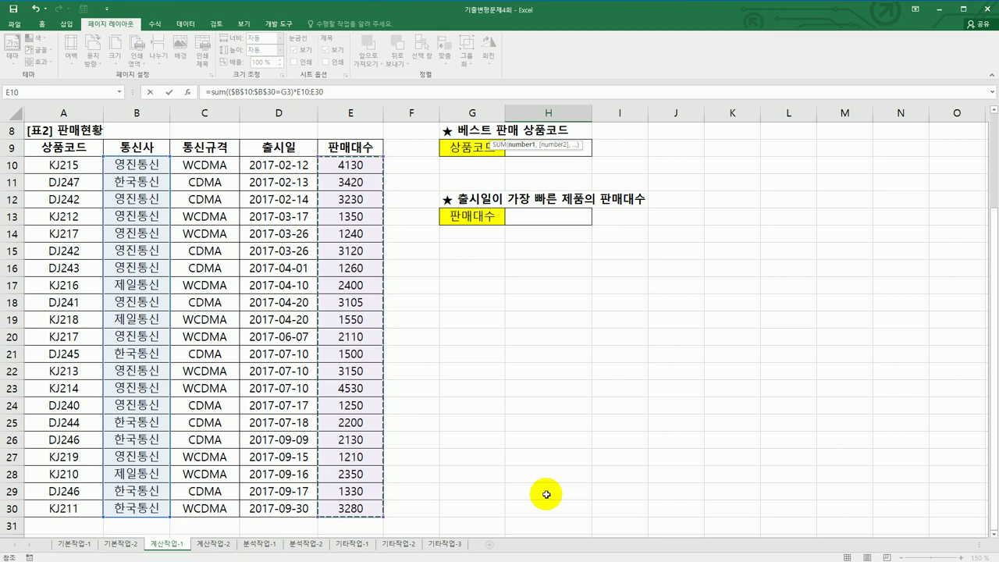
key(F4)
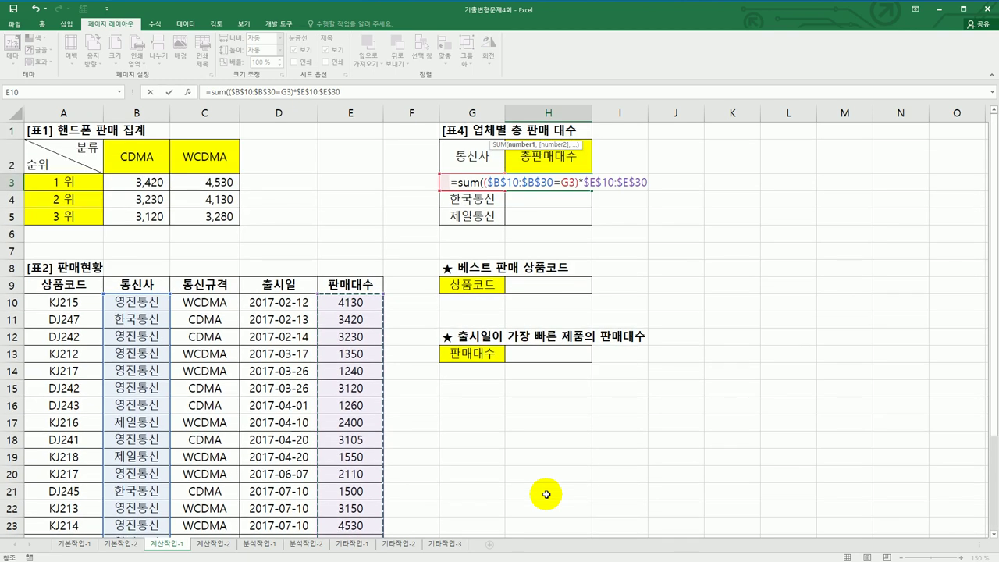
text())
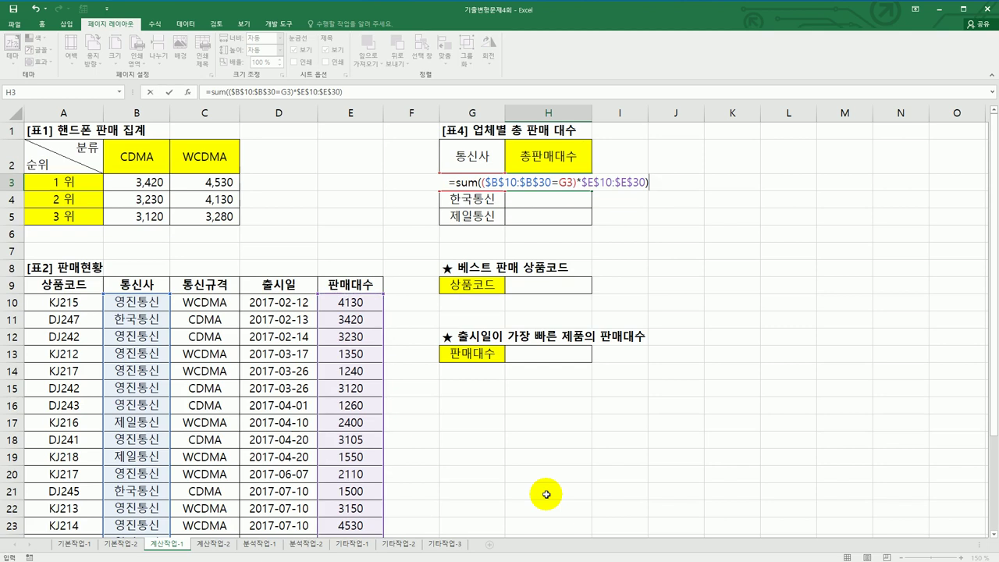
key(ctrl+shift+Return)
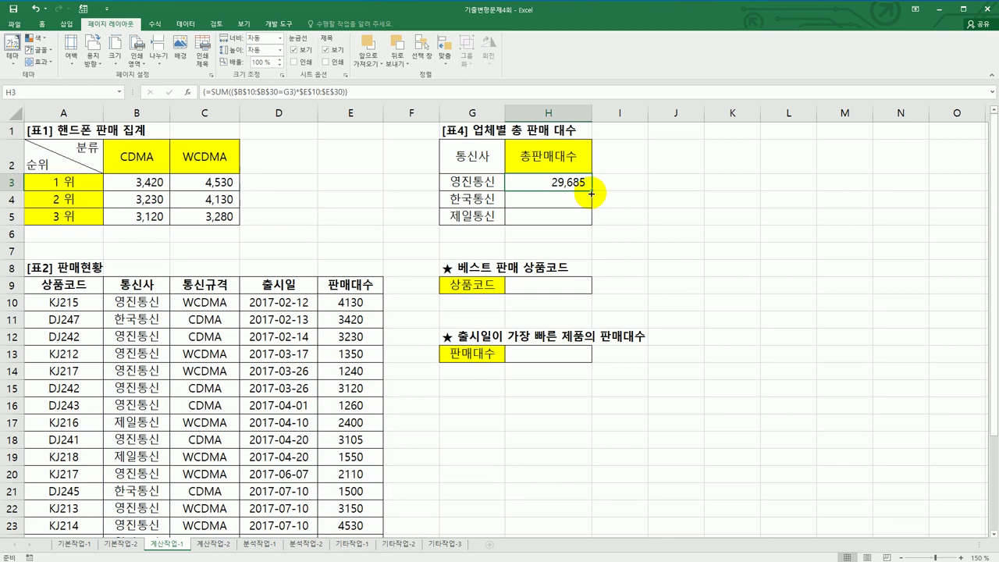
drag(591, 193, 585, 218)
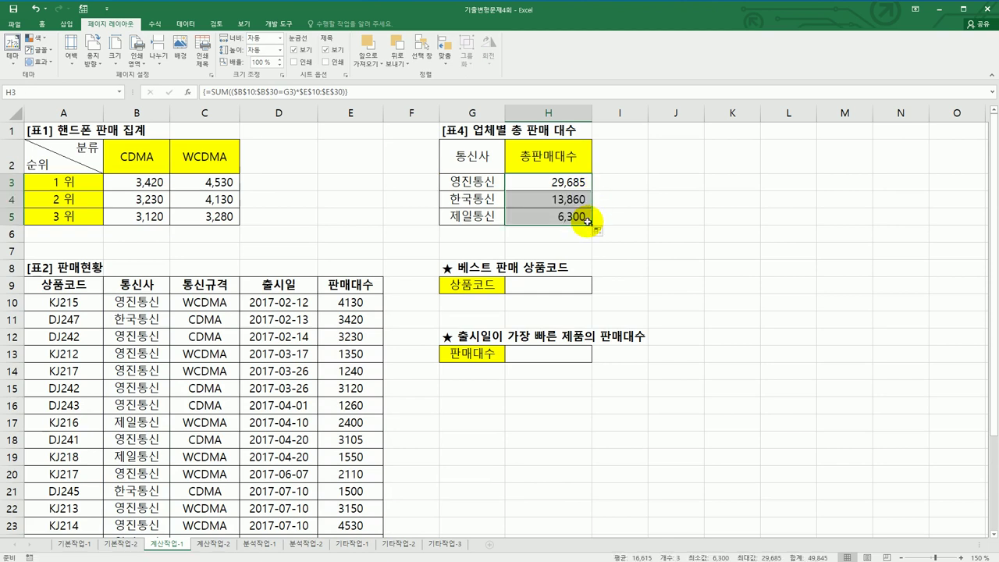
Examine the 상품코드, 통신규격 and 판매대수 columns of 표2 for the best-selling product code task.
click(547, 283)
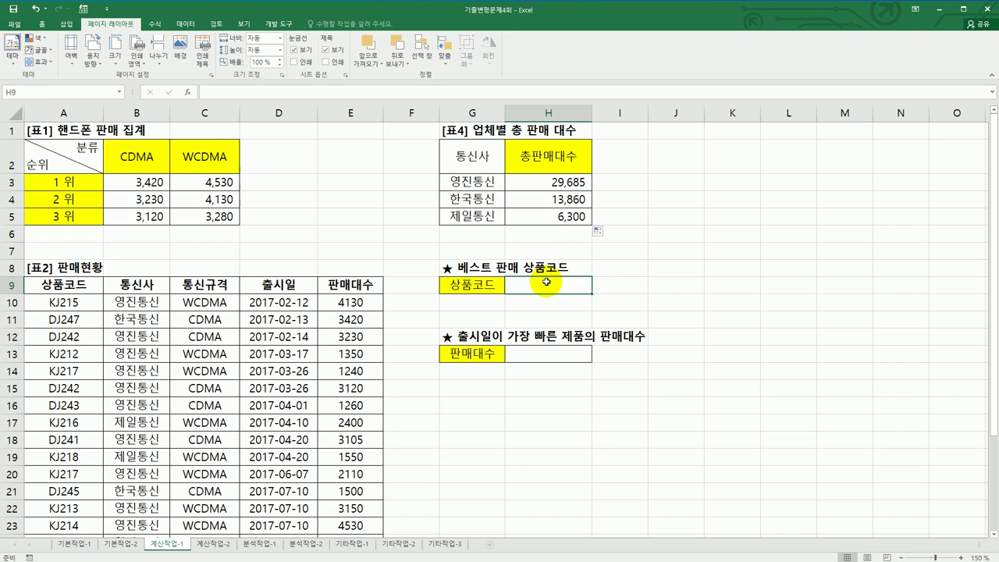
click(88, 303)
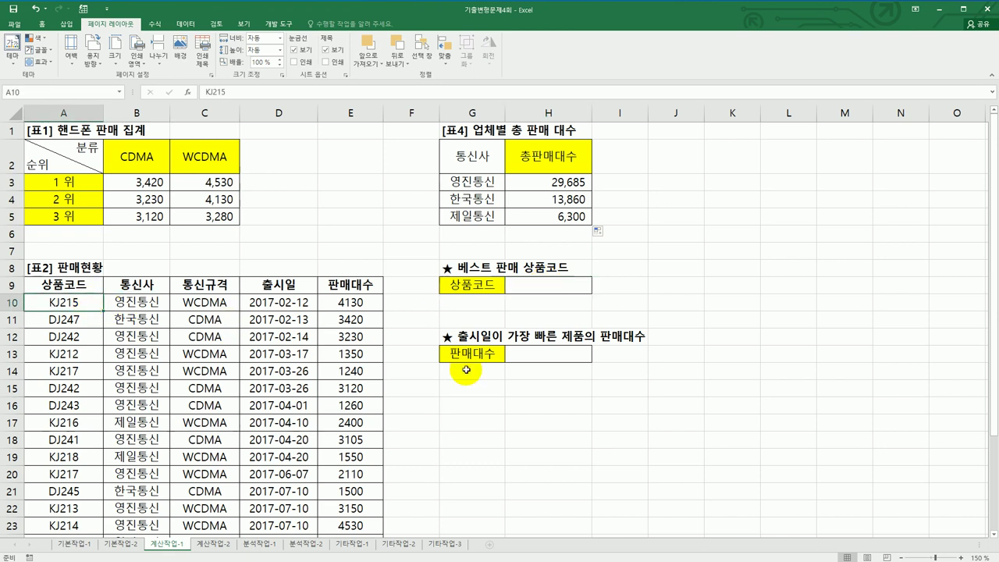
click(216, 308)
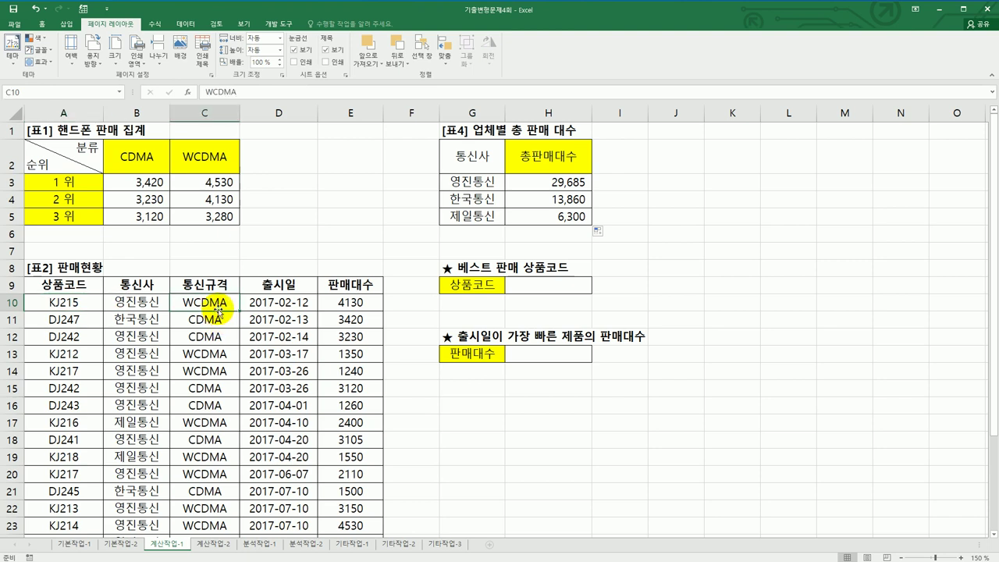
click(360, 301)
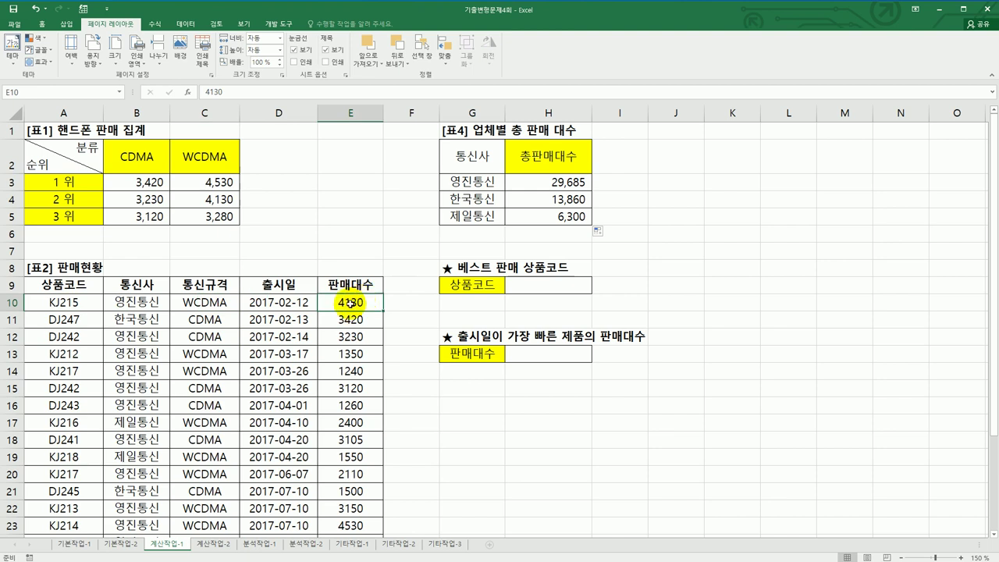
drag(216, 354, 336, 370)
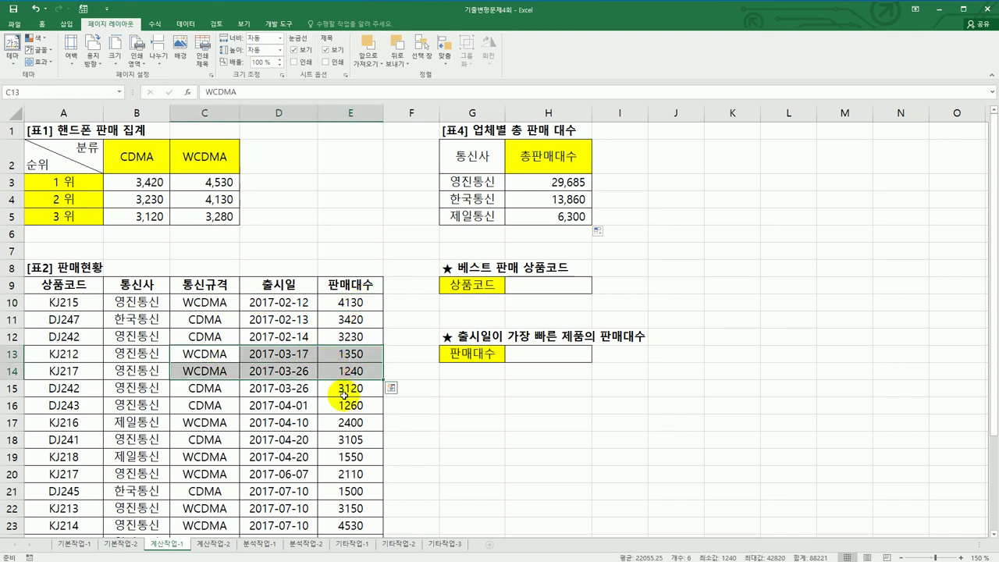
drag(248, 420, 326, 419)
click(348, 425)
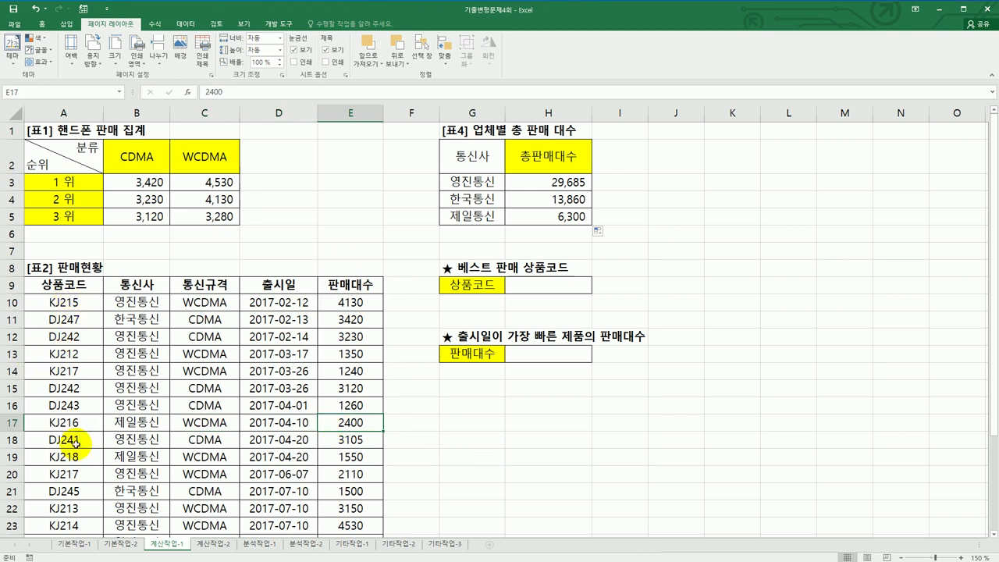
Begin an INDEX formula in H9 with the 상품코드 range A10:A30 as its array.
click(529, 289)
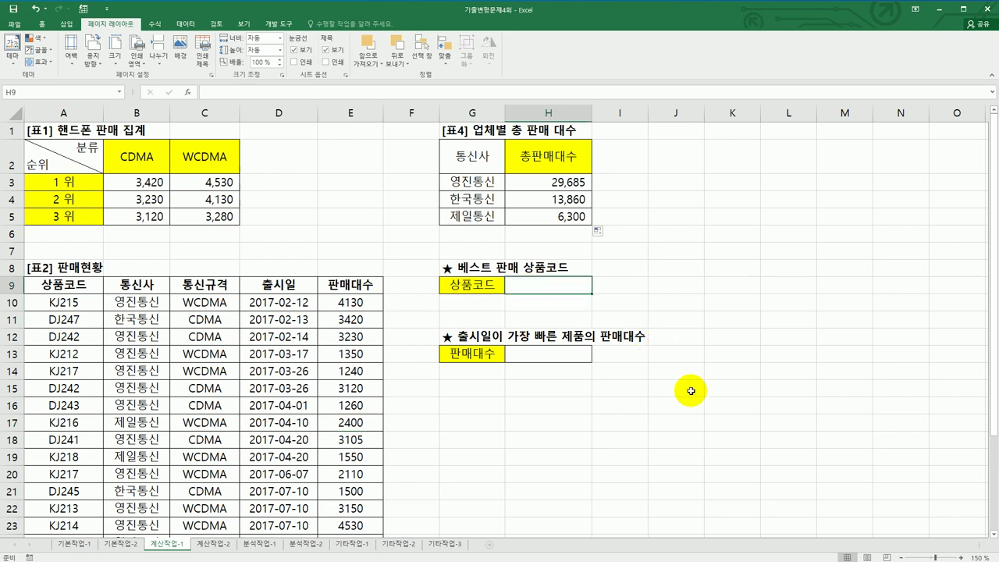
text(=in)
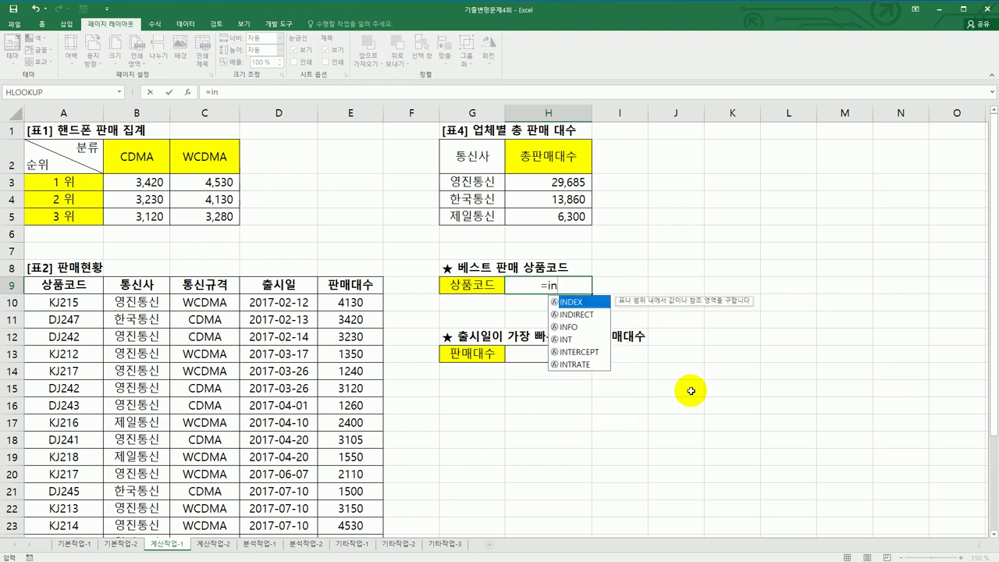
key(Tab)
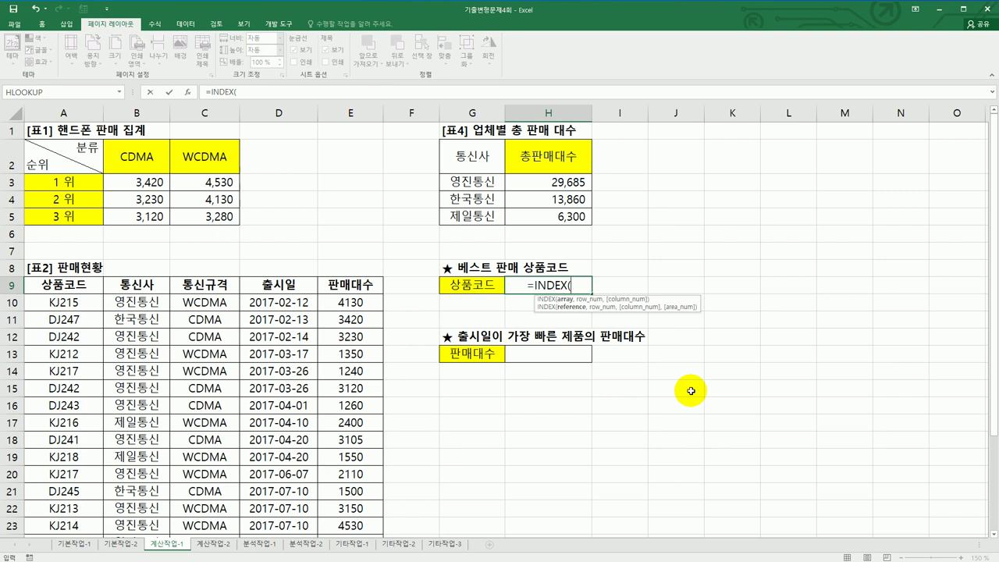
drag(57, 303, 52, 506)
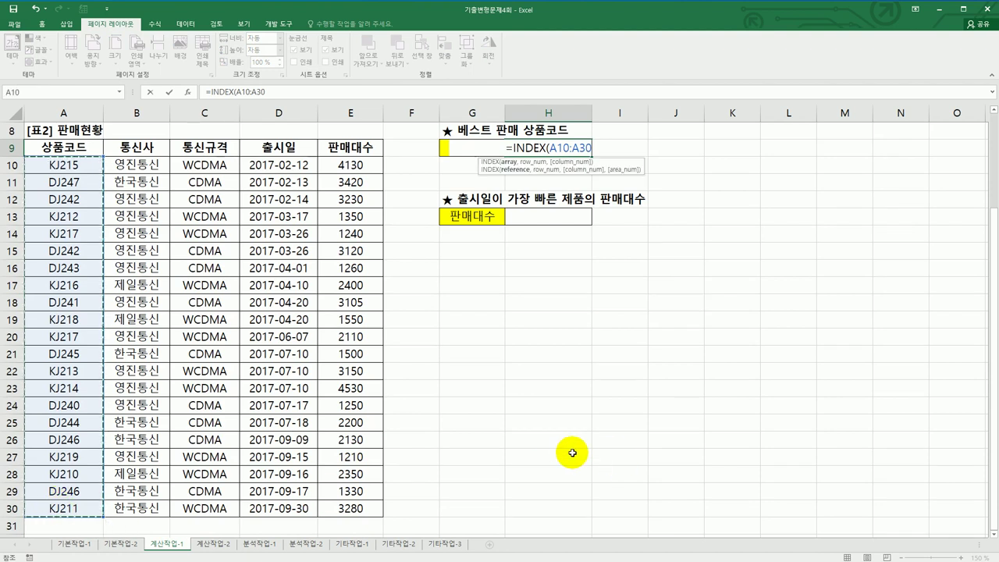
scroll(572, 453, up, 1)
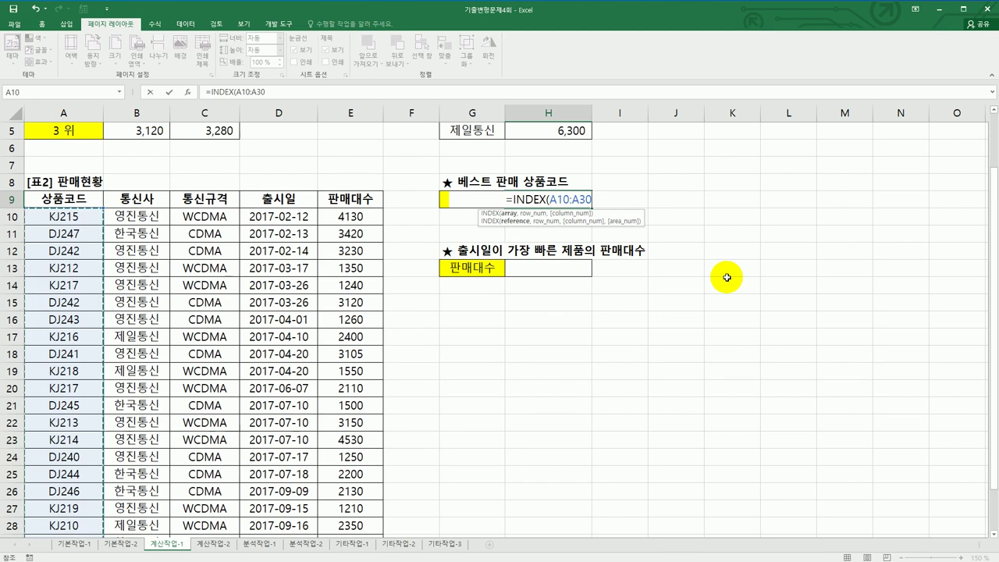
text(,)
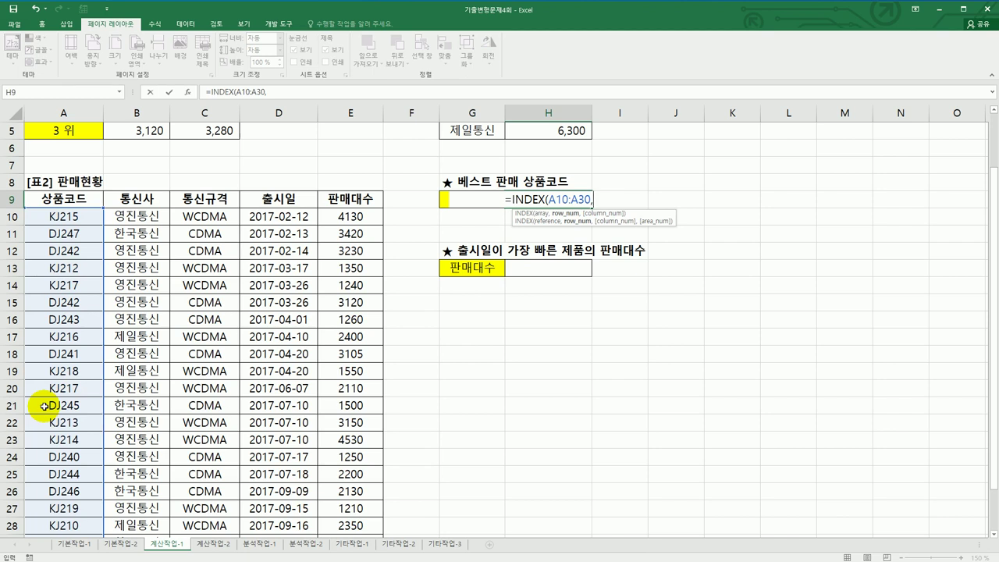
Nest MATCH as the INDEX row number in H9, with MAX and IF opened inside it as the lookup value.
text(mat)
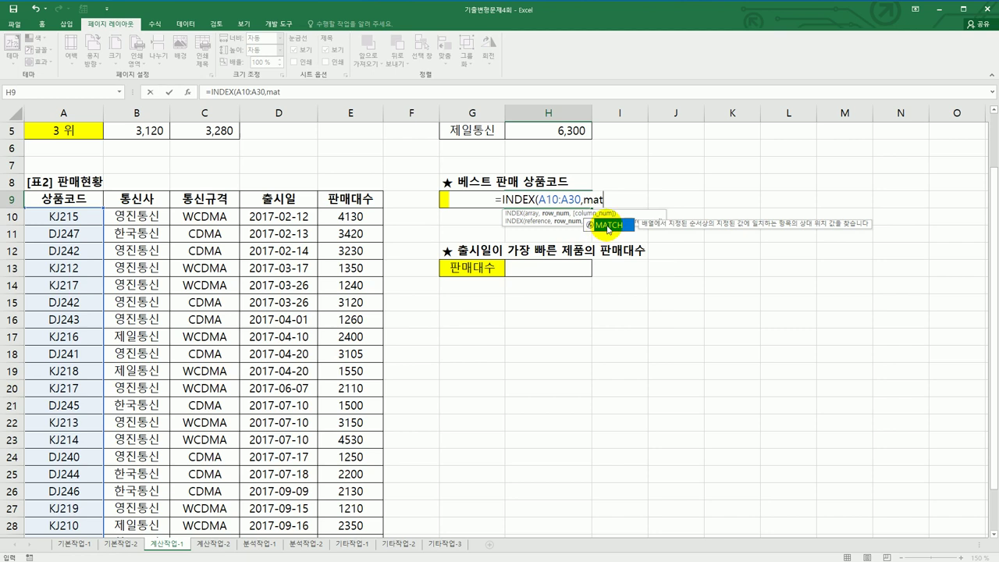
double_click(607, 226)
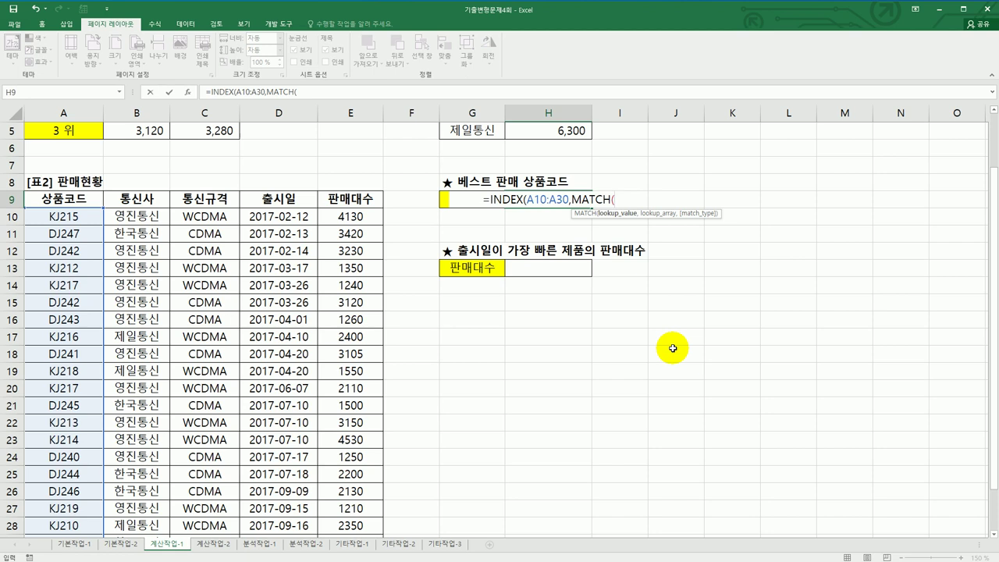
text(m)
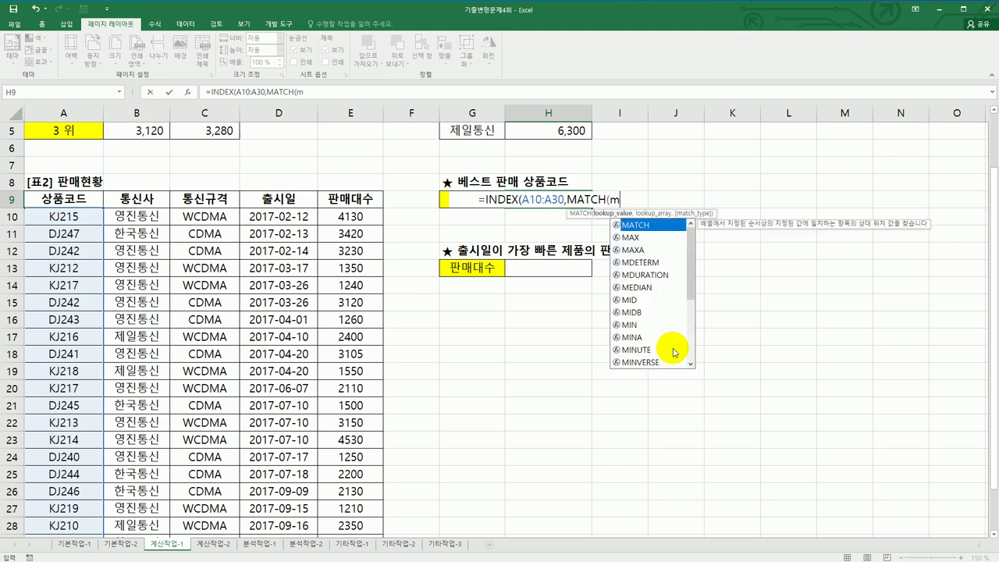
text(ax)
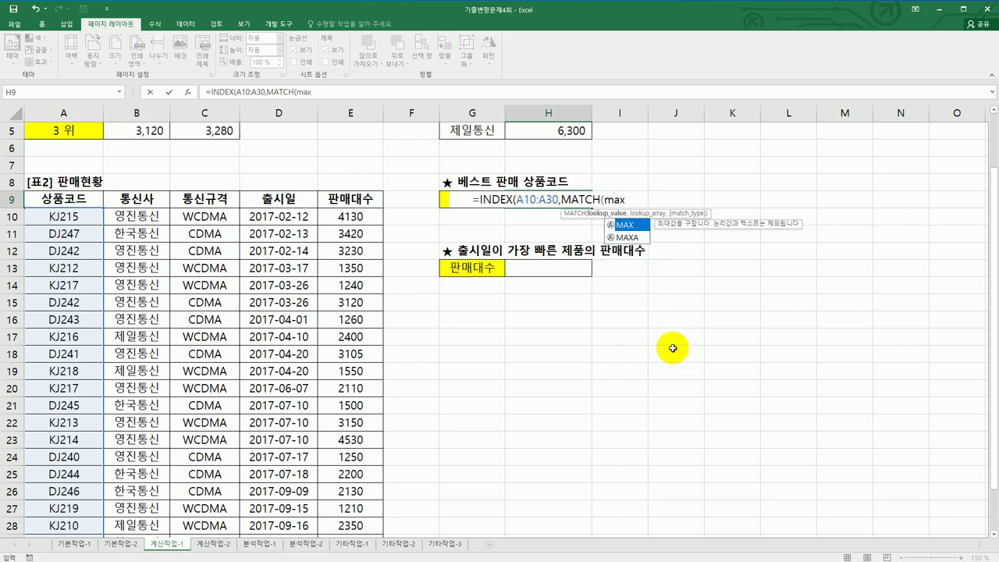
key(Tab)
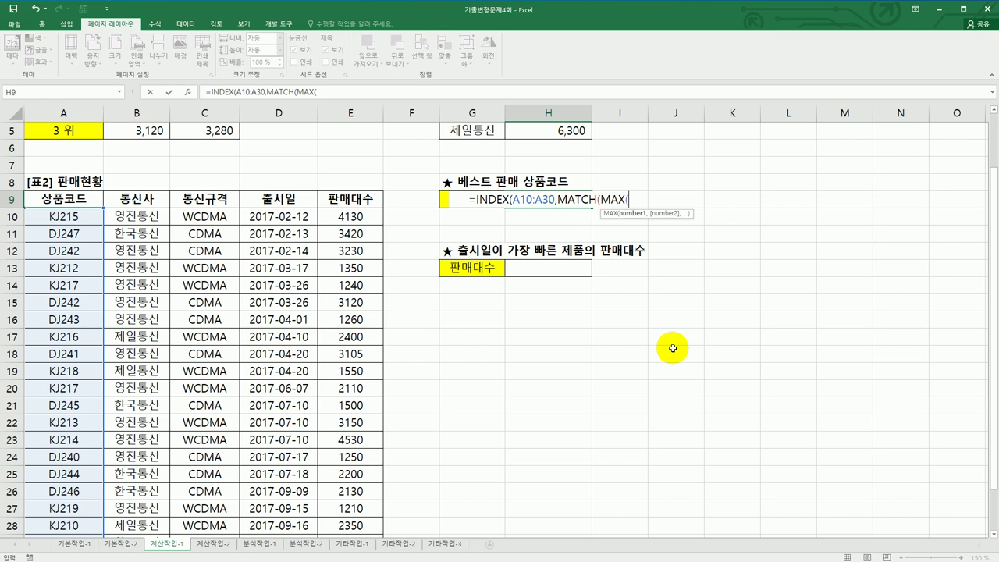
text(if)
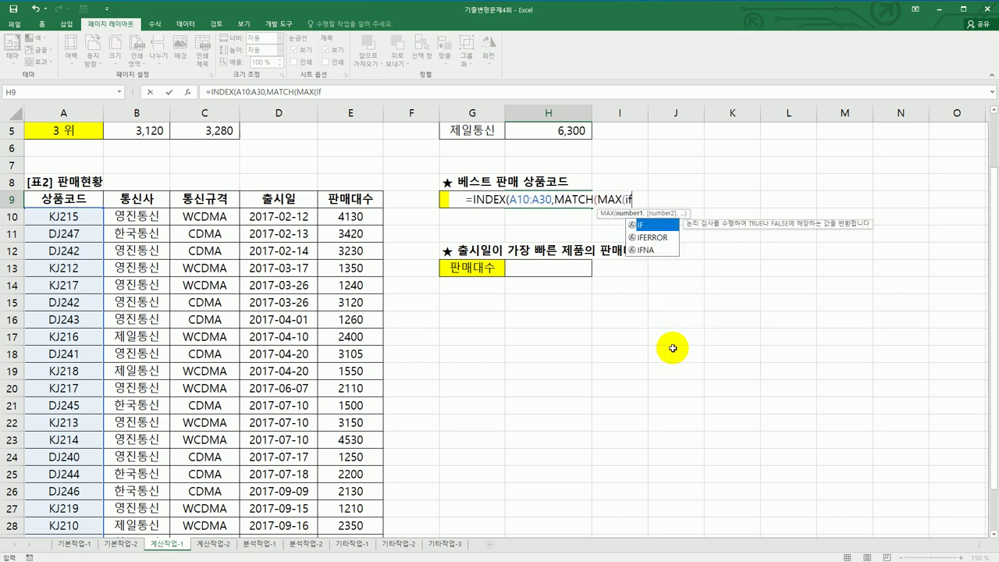
double_click(659, 224)
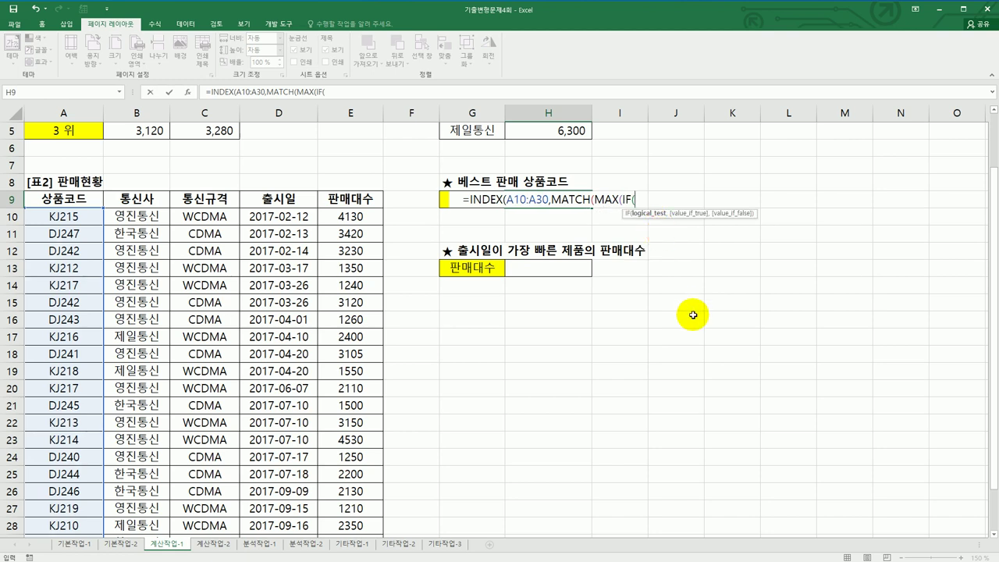
Set the IF condition to the 통신규격 range C10:C30 equal to "WCDMA".
click(220, 218)
drag(221, 217, 203, 508)
text(=)
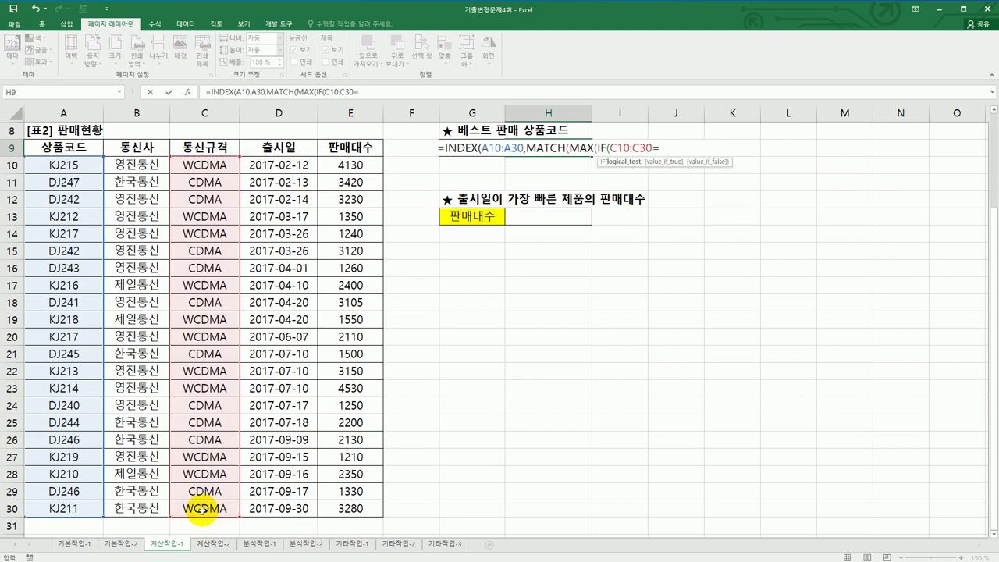
text(")
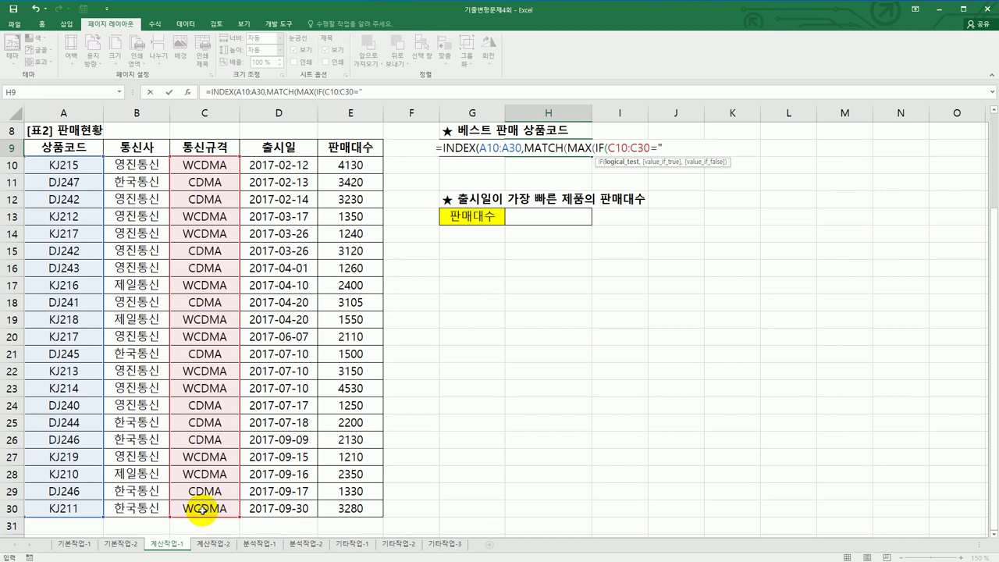
text(WC)
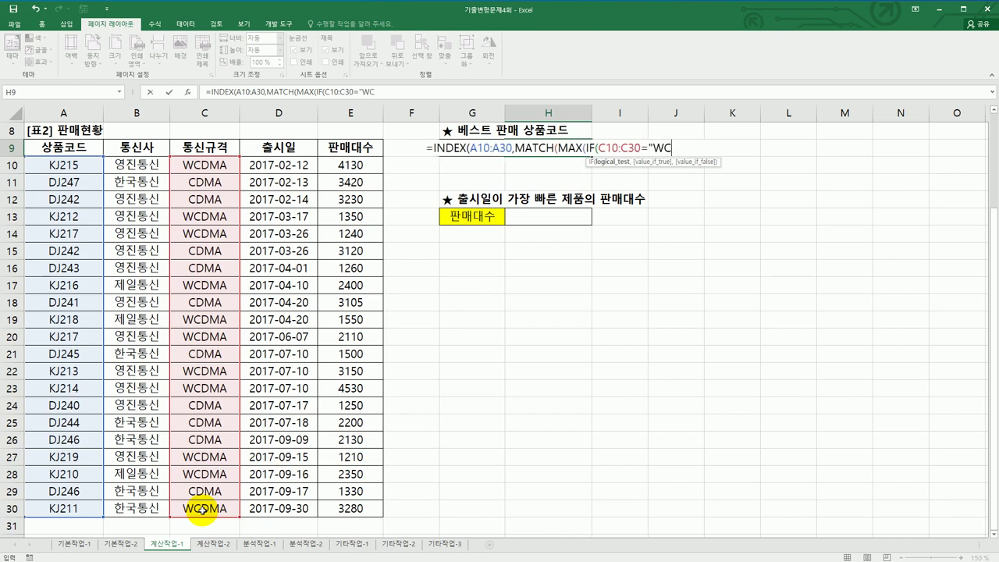
text(DMA)
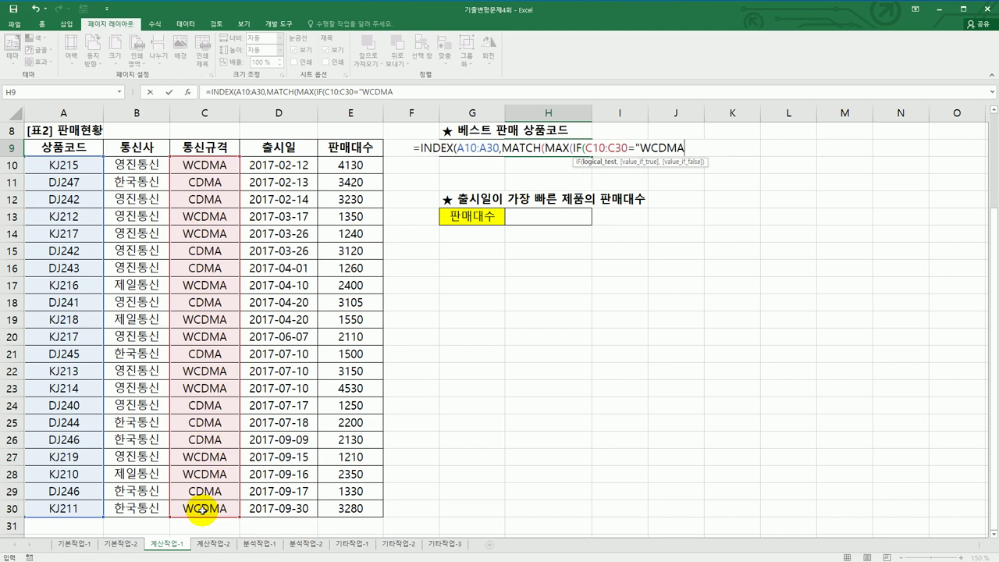
text(",)
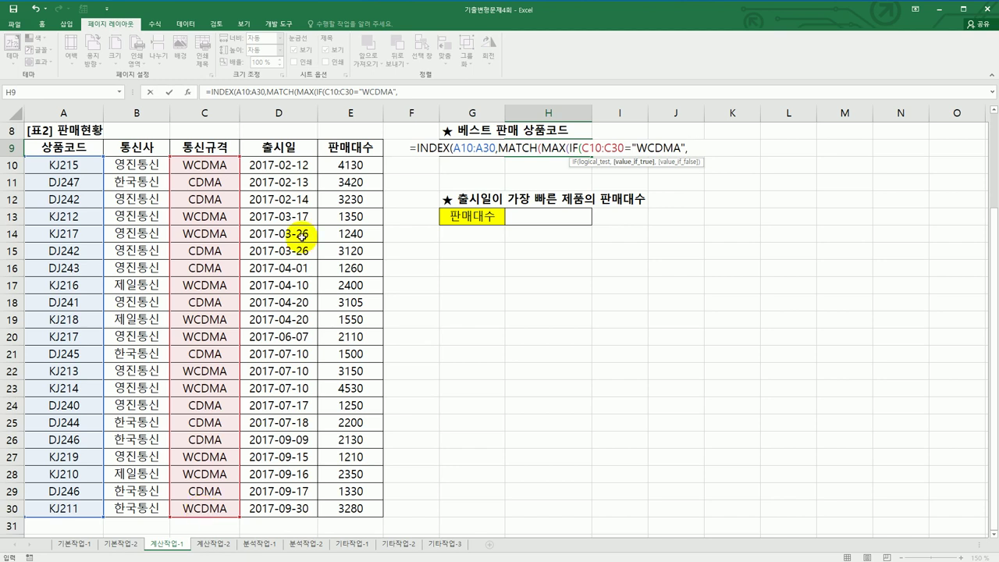
Return the 판매대수 range E10:E30 when the condition is true, and close the IF and MAX functions.
drag(354, 165, 353, 509)
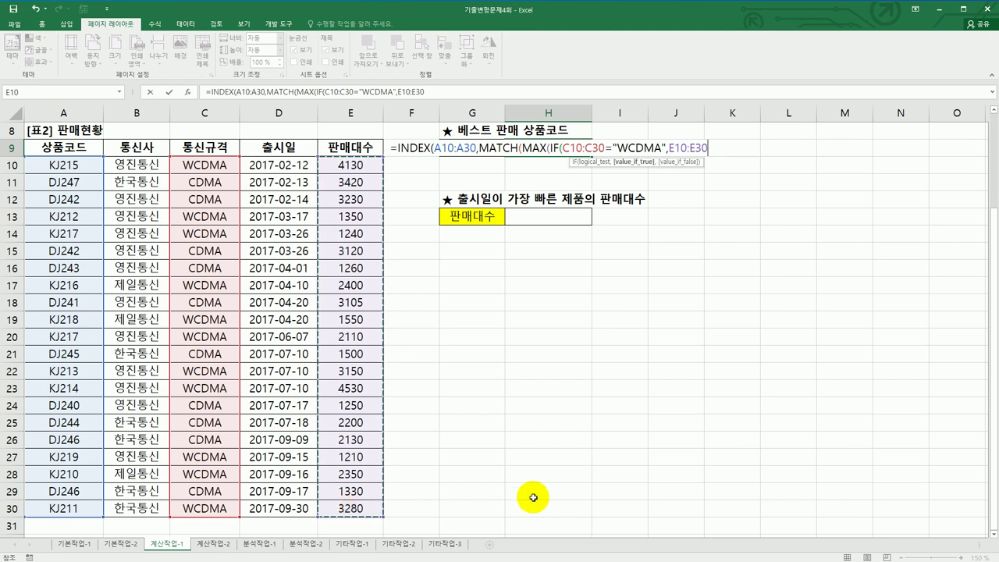
text())
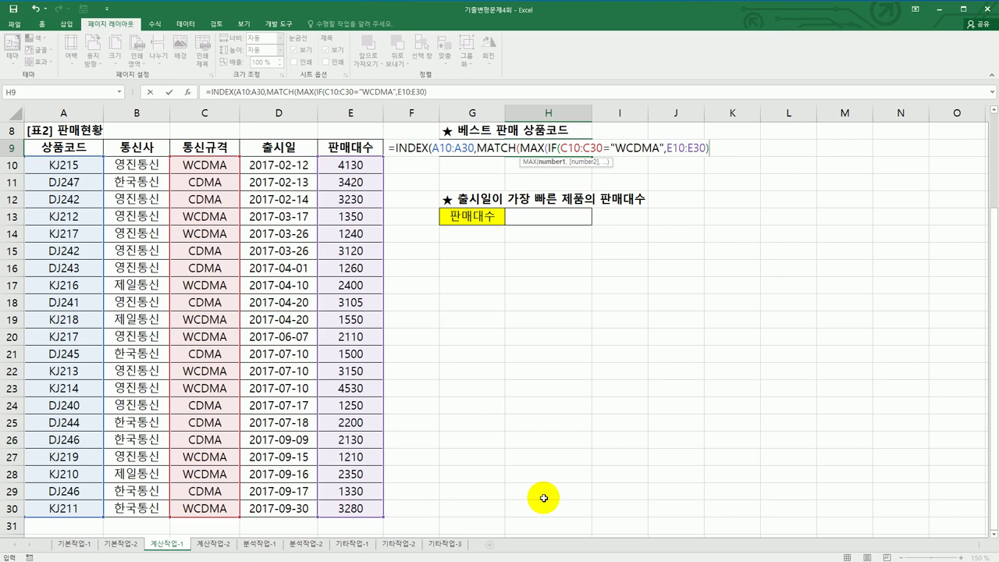
text())
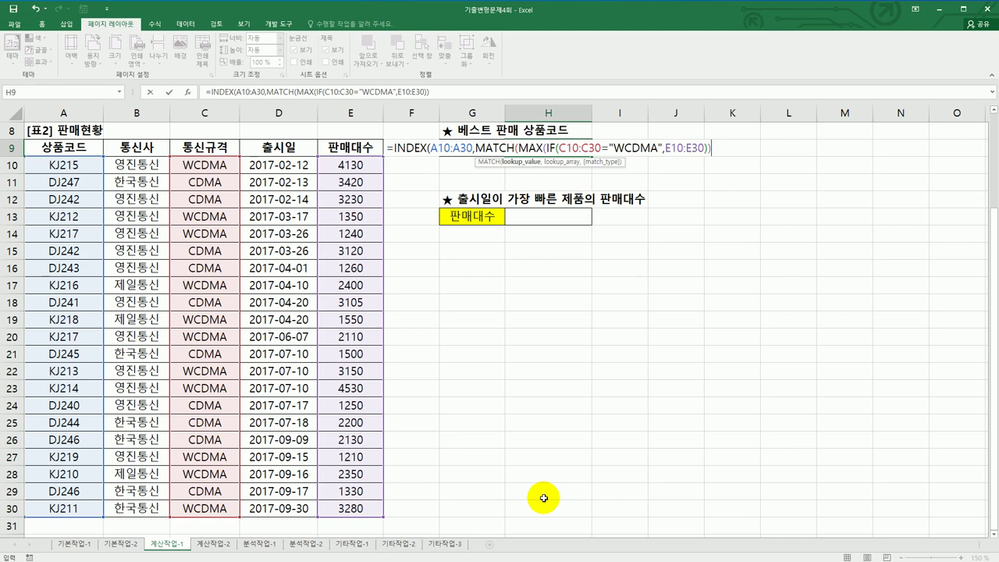
Set the MATCH lookup array to (C10:C30="WCDMA")*E10:E30.
text(,)
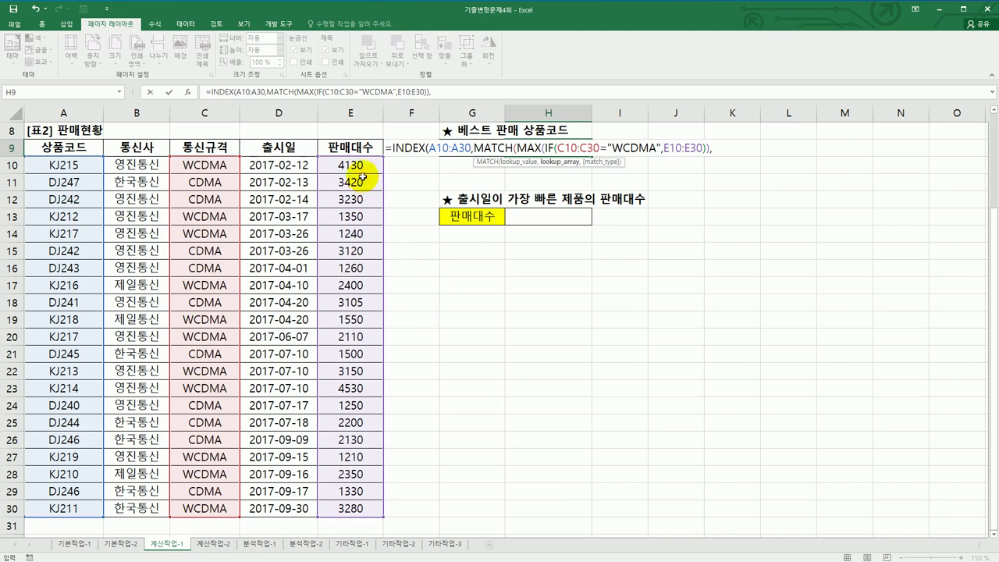
drag(355, 164, 344, 505)
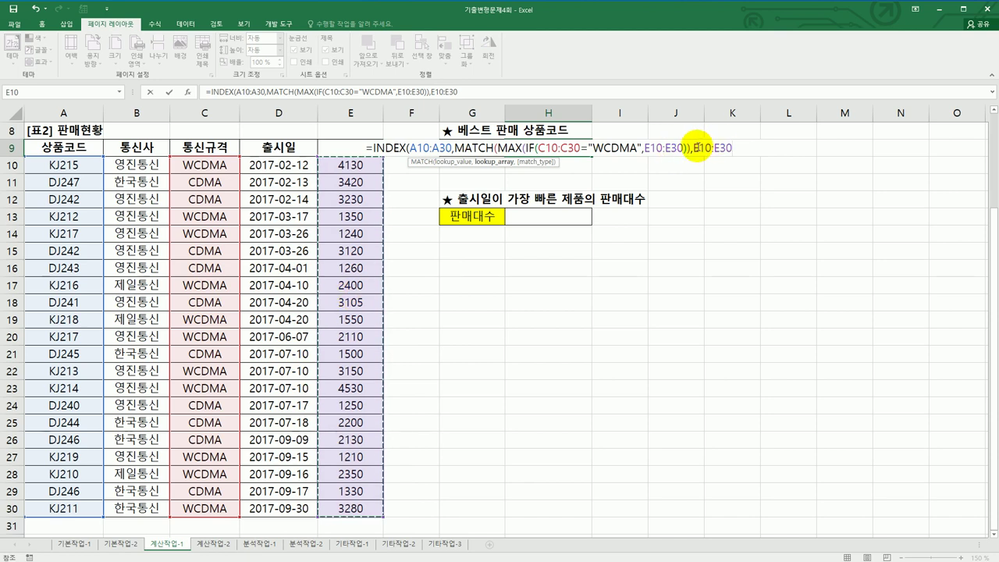
click(693, 147)
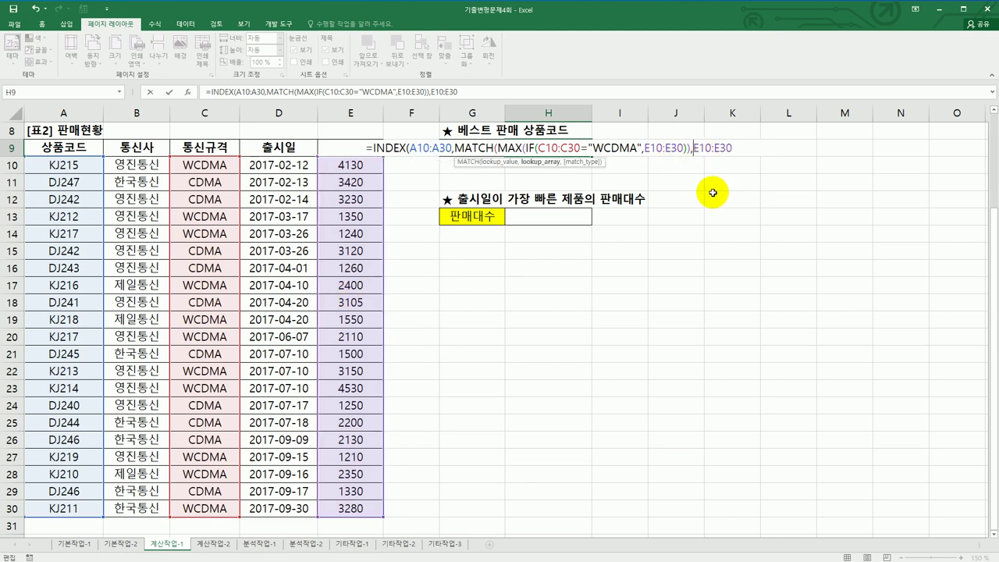
text(()
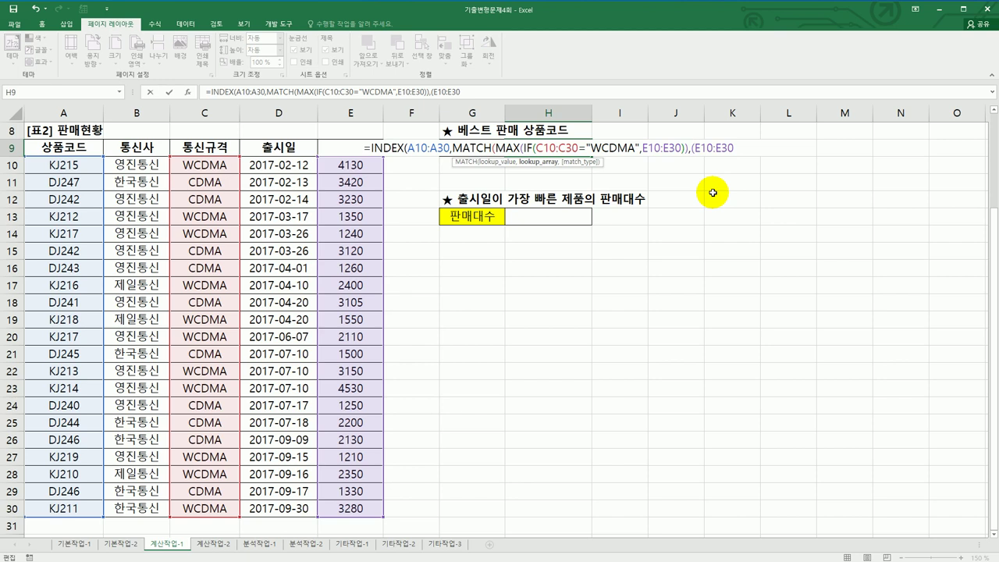
drag(214, 163, 200, 500)
text(=")
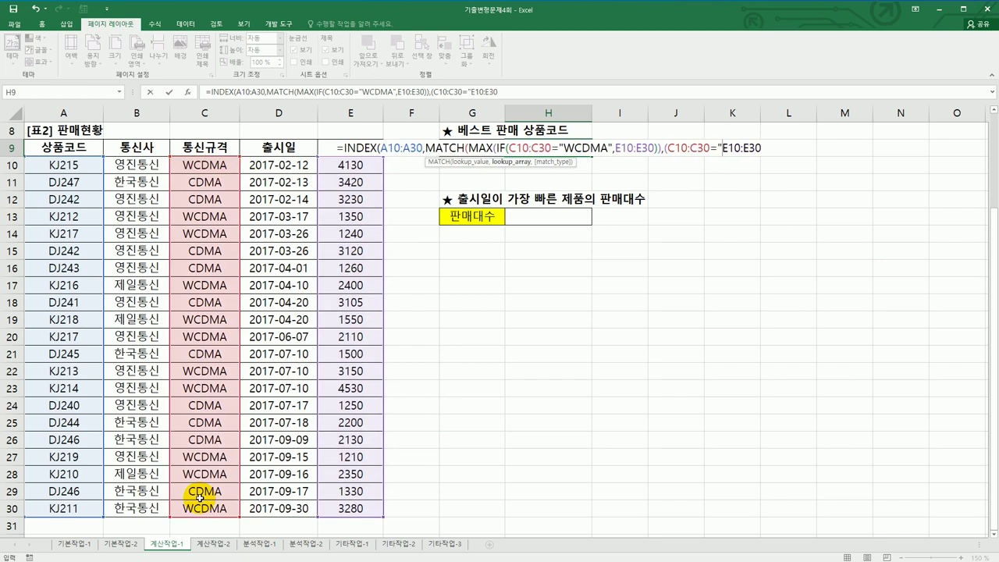
text(ㅉ)
key(BackSpace)
text(WCD)
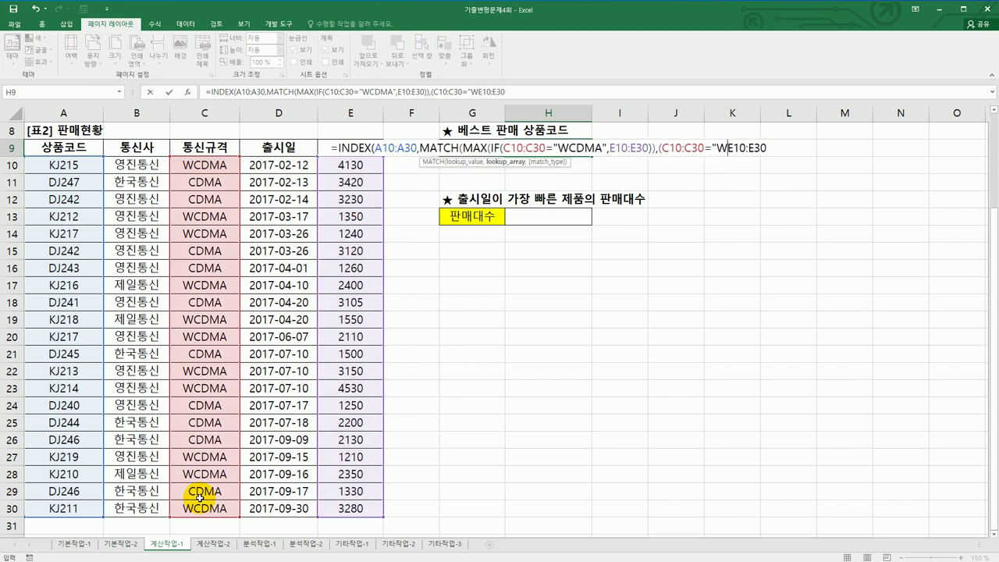
text(MA")
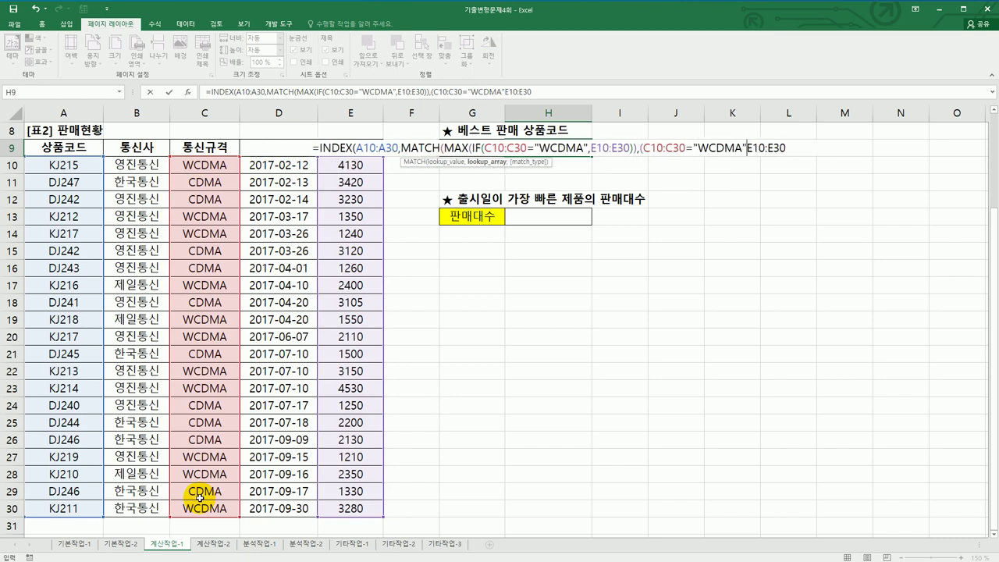
text()*)
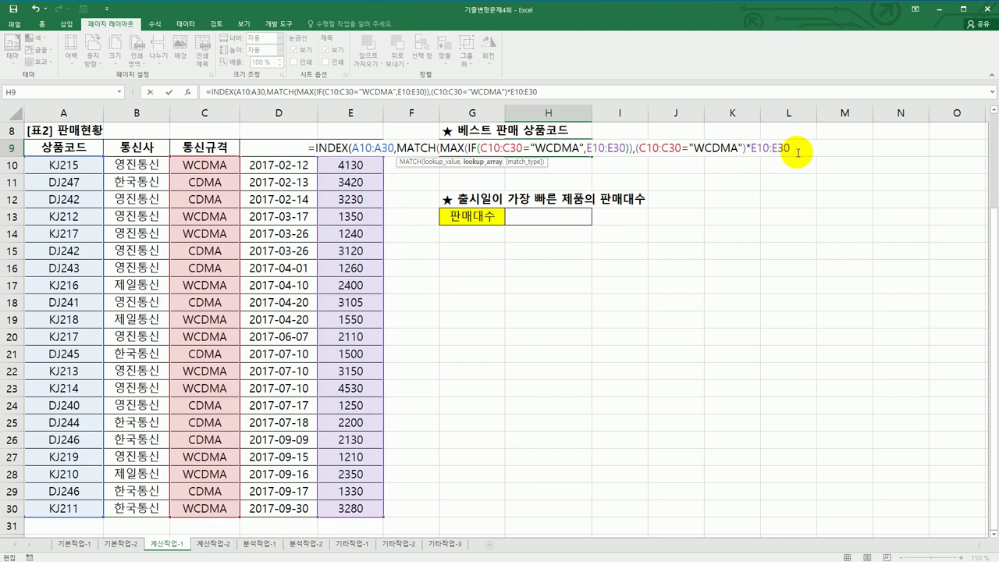
Set the MATCH type to 0, enter the INDEX as an array formula, and check its result against the table.
text(,)
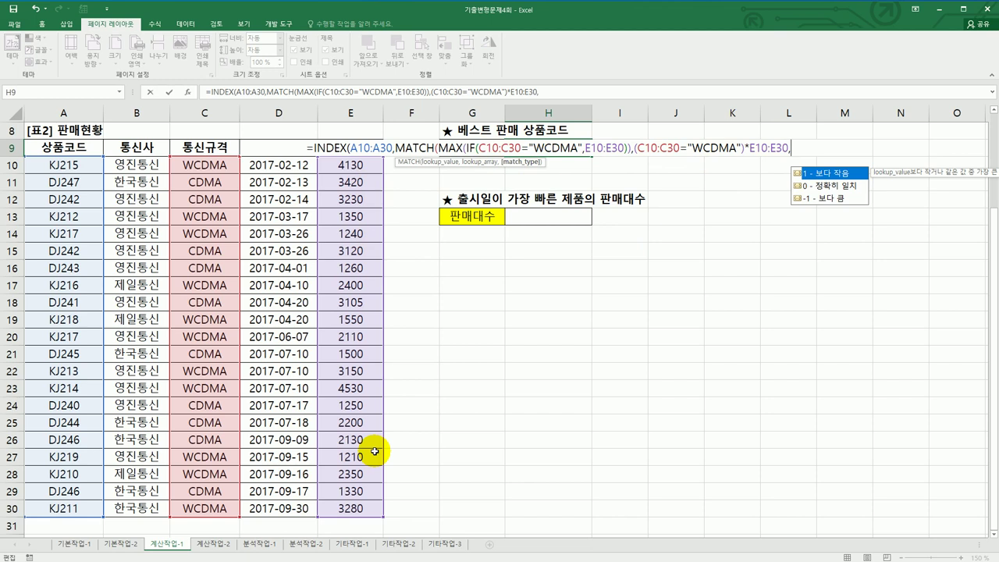
text(0)
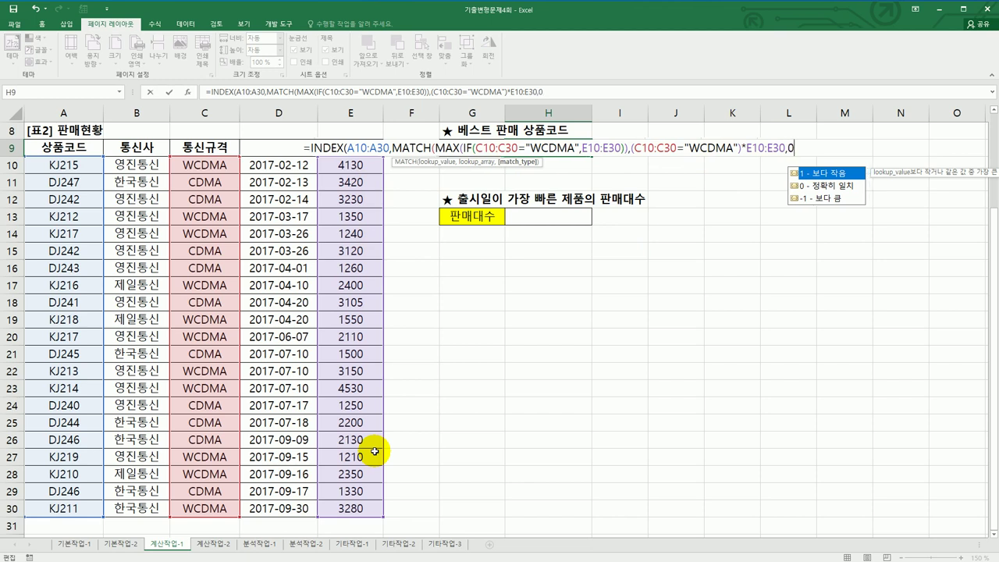
text())
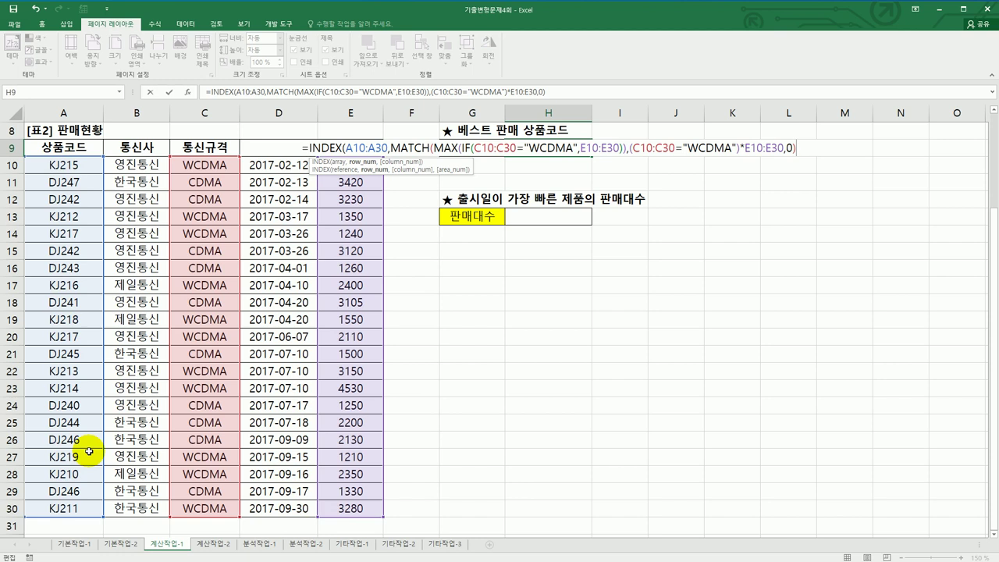
text())
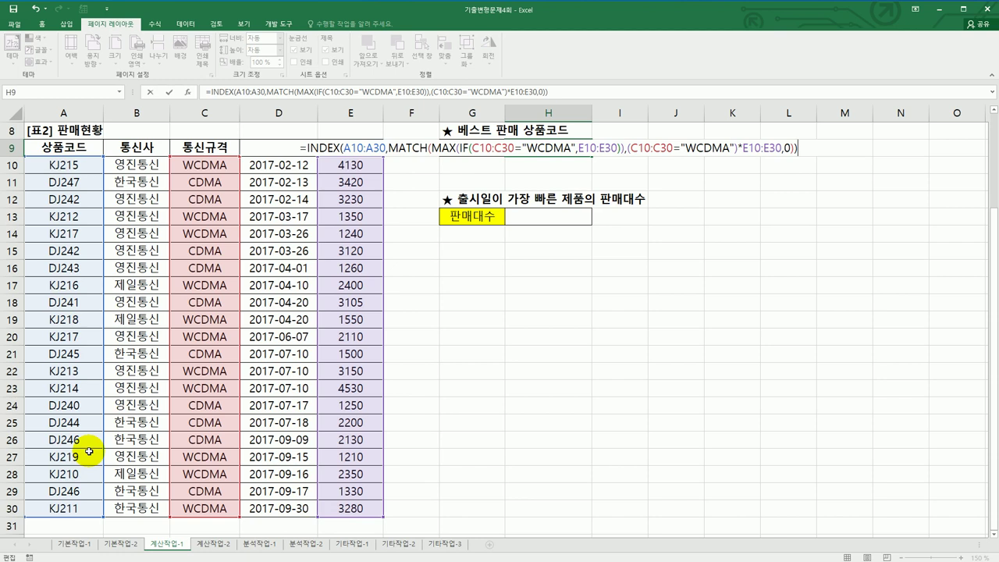
key(ctrl+shift+Return)
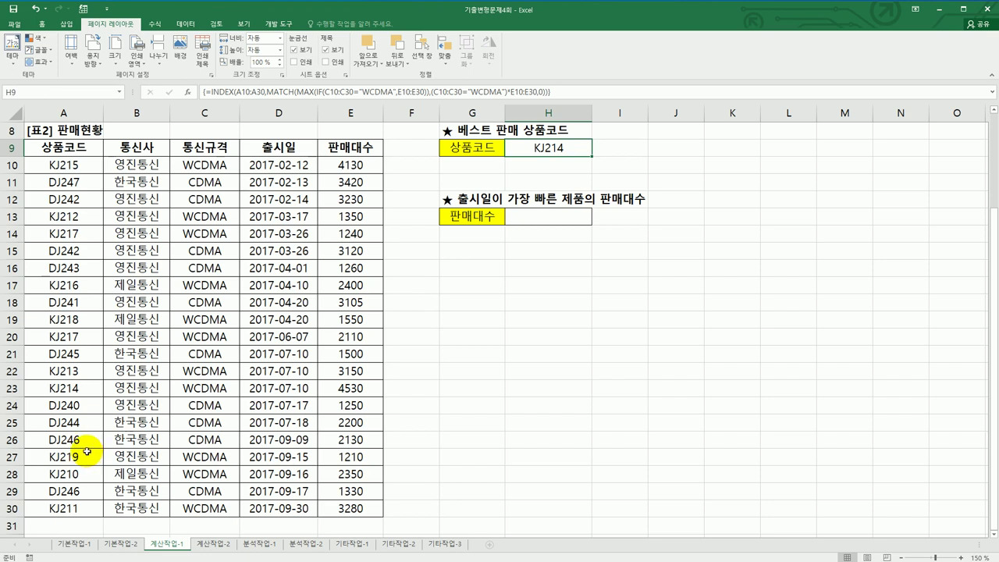
click(64, 394)
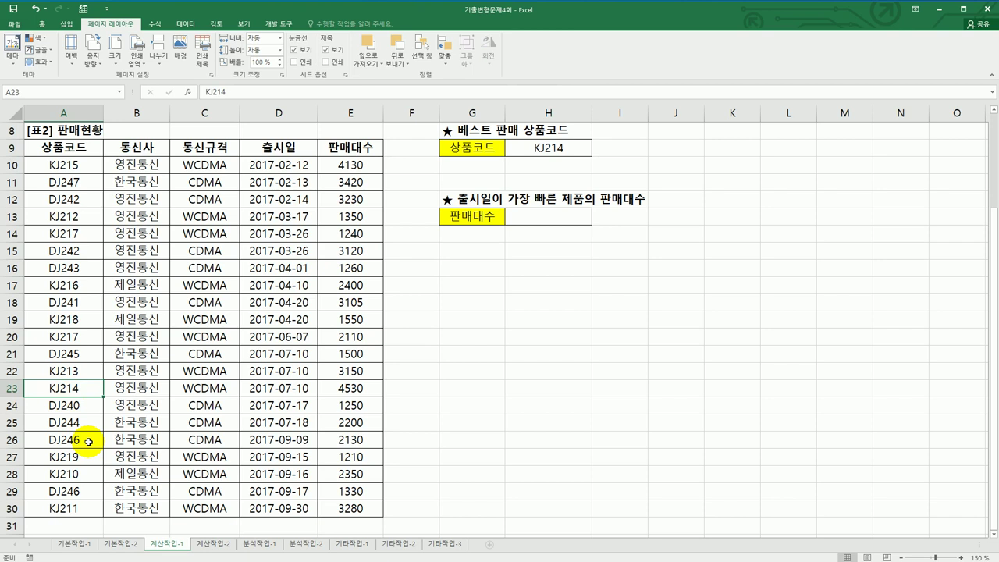
Enter =MIN(D10:D30) in H13 to find the earliest 출시일.
click(537, 217)
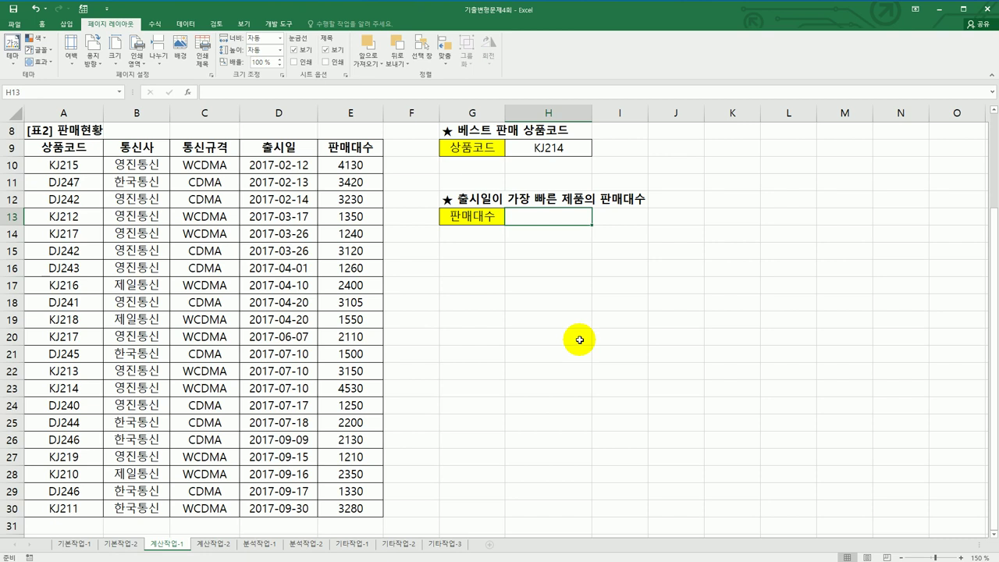
drag(260, 165, 277, 509)
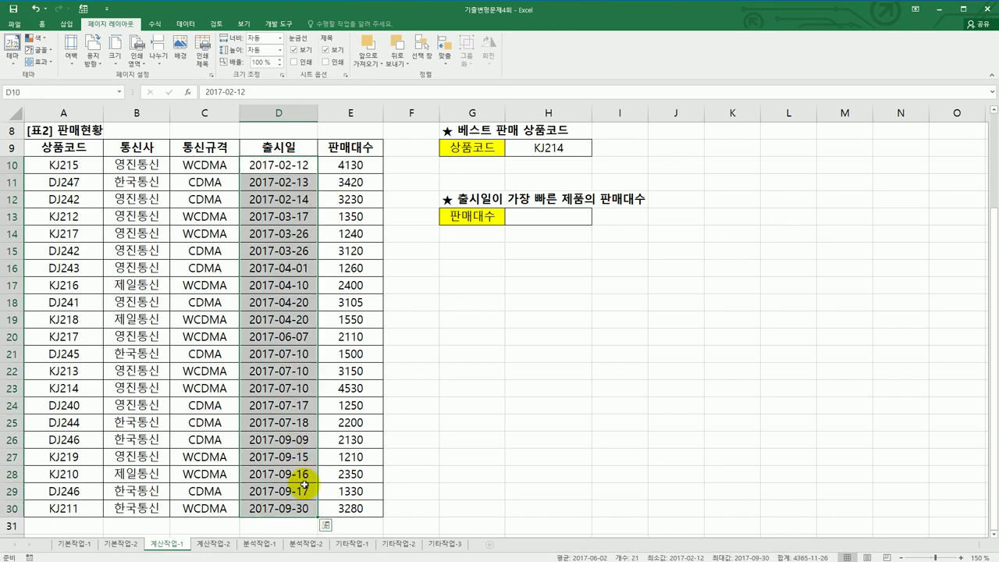
drag(352, 164, 343, 503)
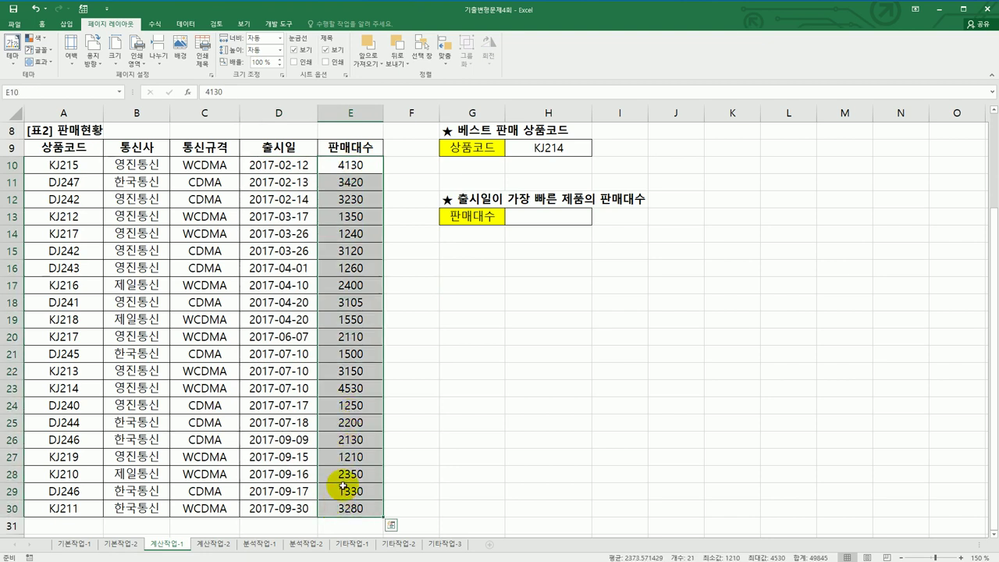
click(528, 218)
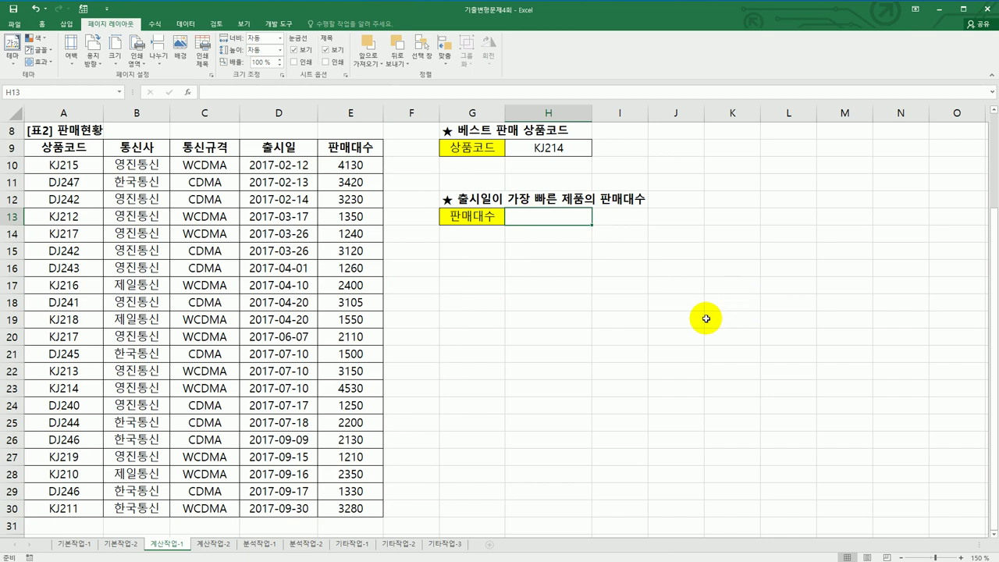
text(=min()
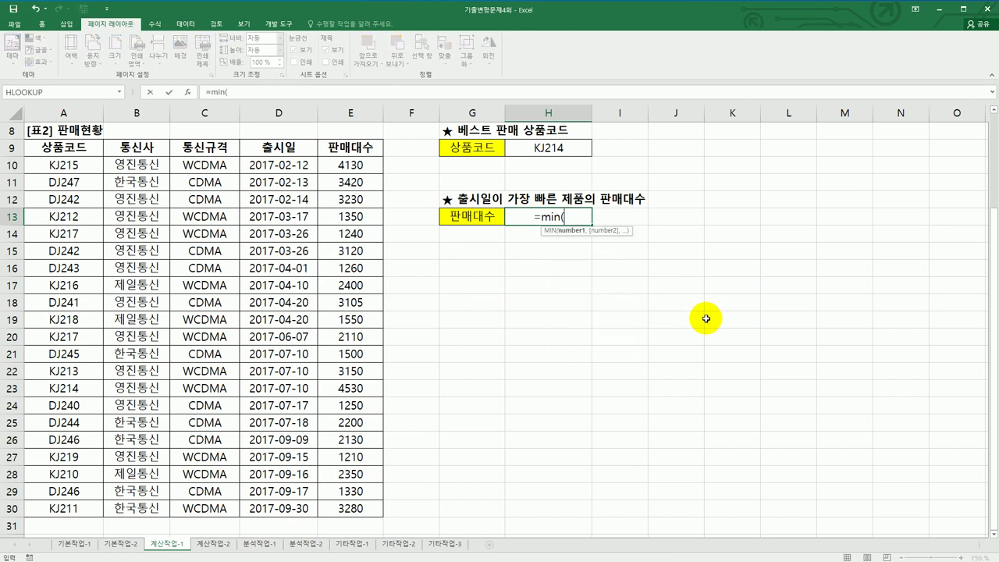
drag(290, 168, 300, 501)
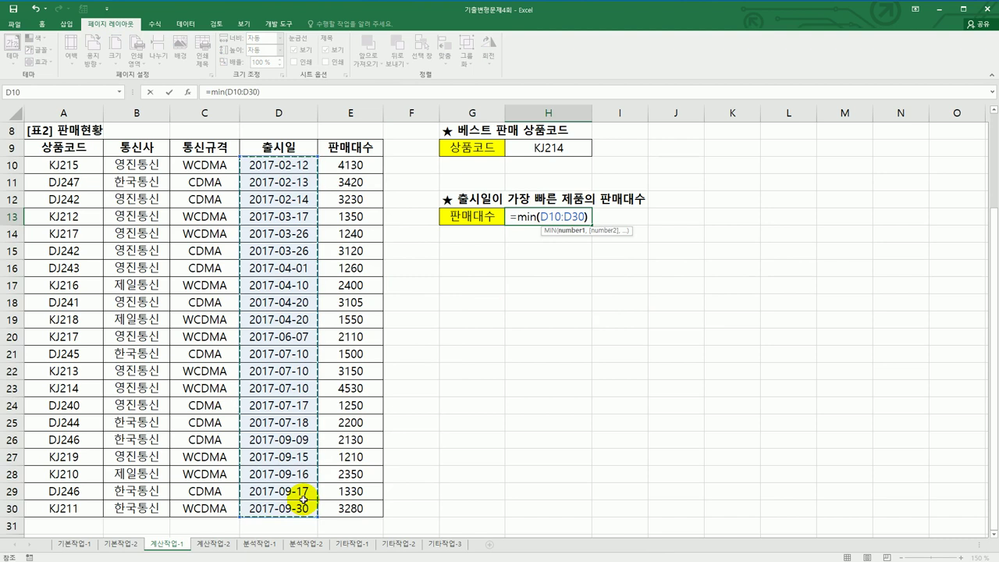
key(Return)
key(Up)
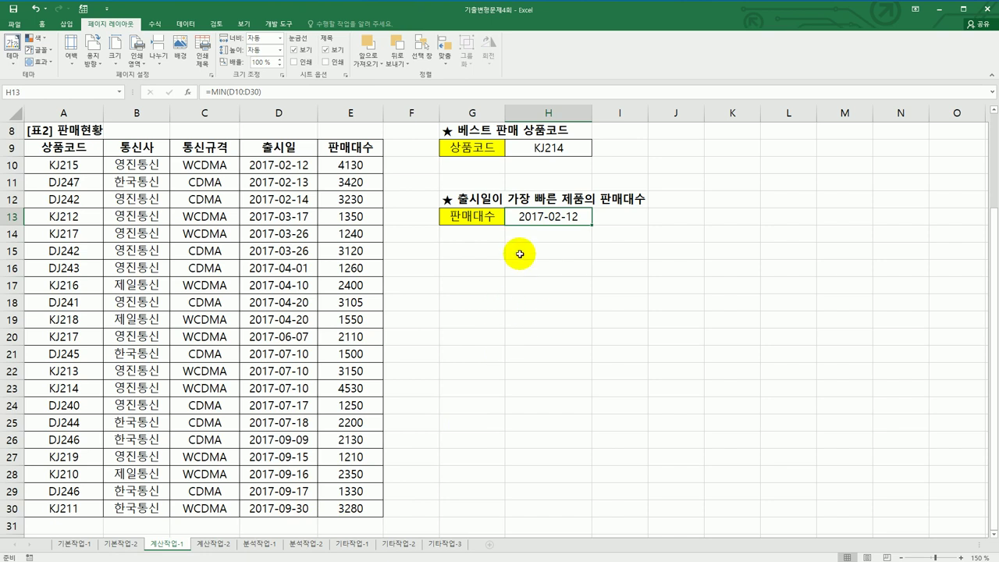
Wrap the MIN formula in H13 in a VLOOKUP as its lookup value, with D10:E30 as the table array.
drag(303, 165, 347, 515)
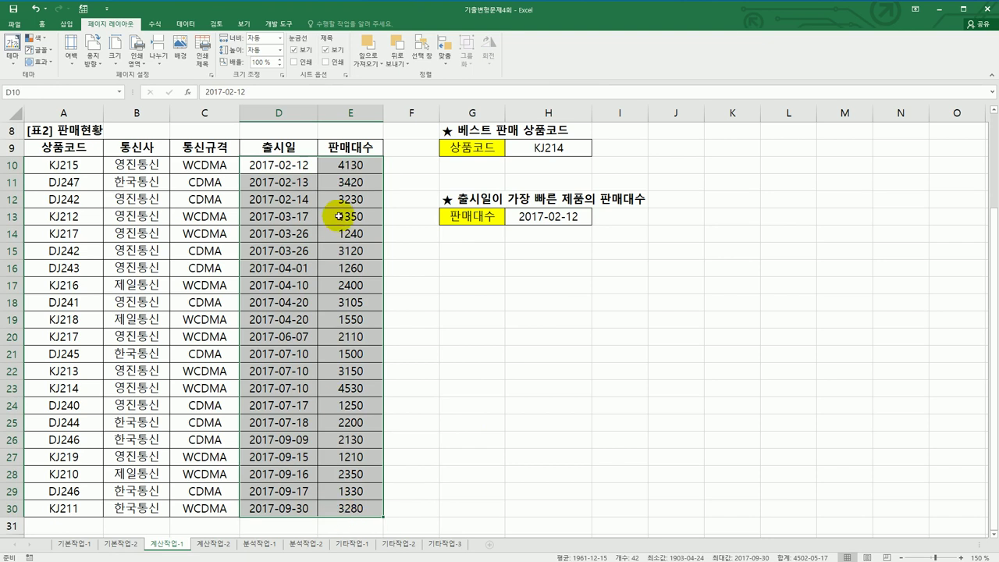
click(340, 165)
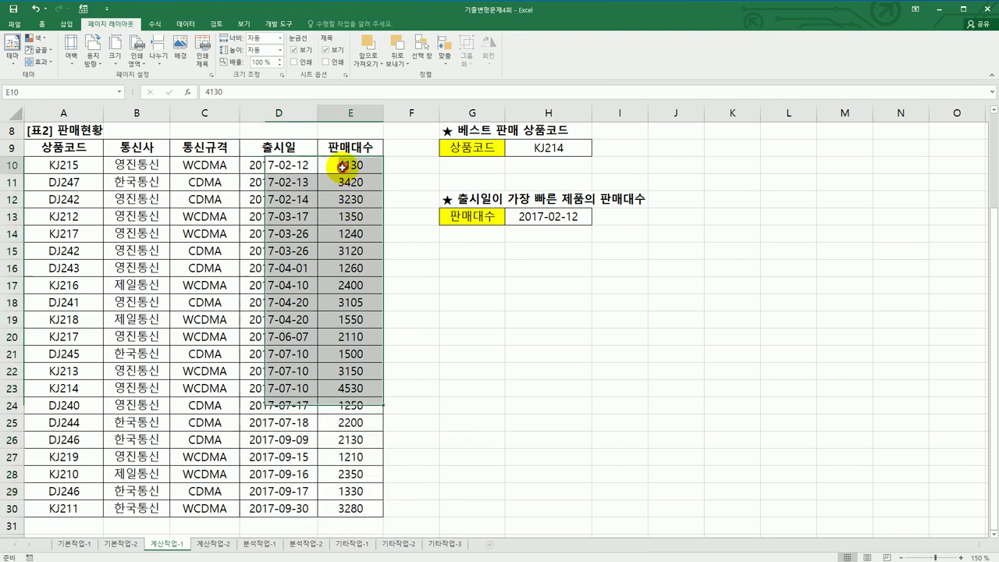
double_click(534, 217)
click(511, 216)
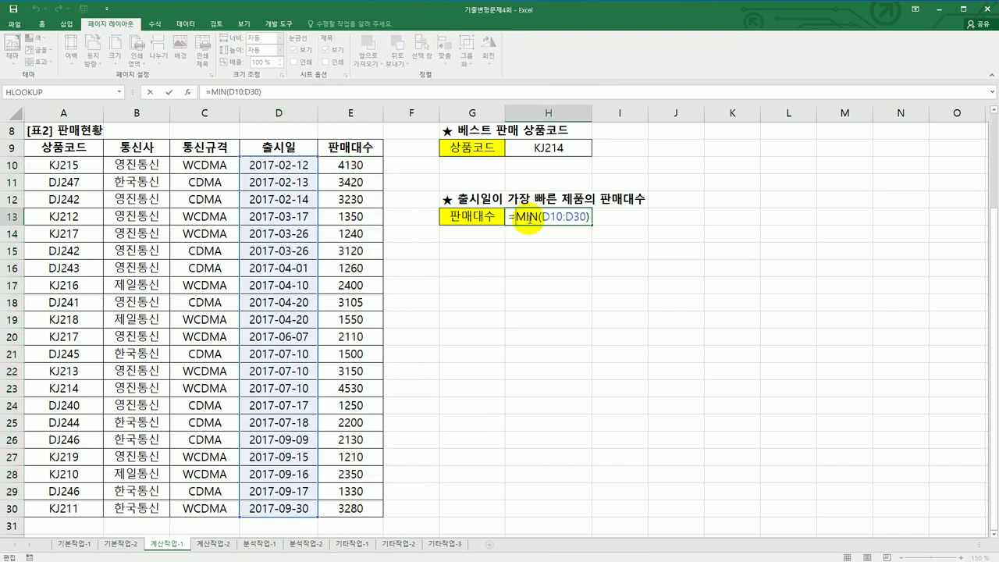
text(VLOOKUP()
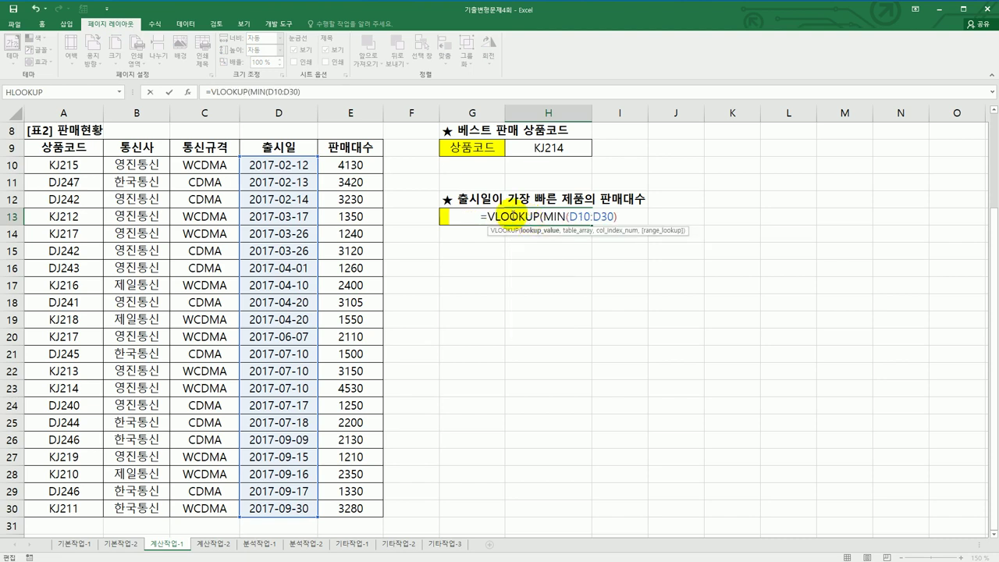
click(620, 216)
text(,)
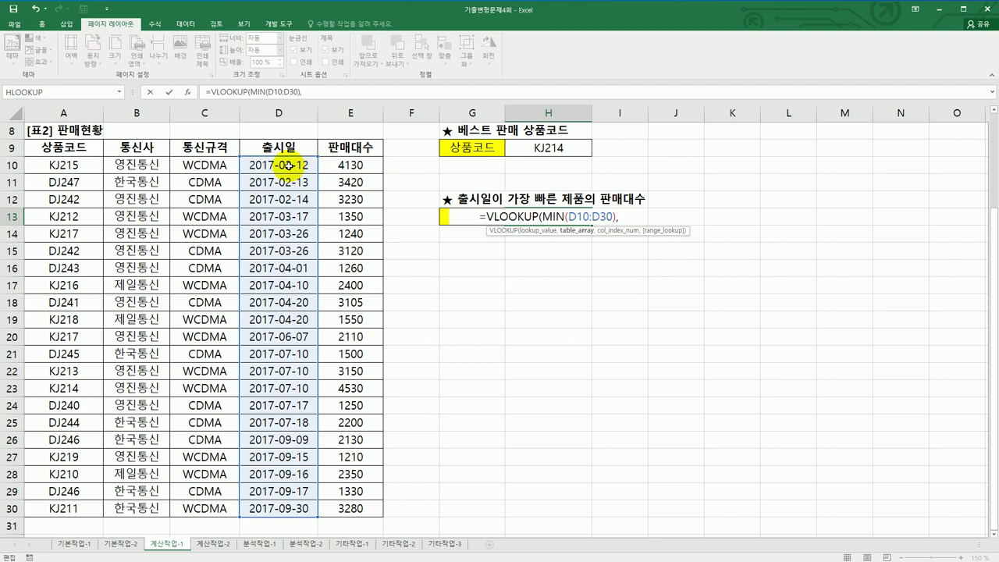
drag(288, 166, 339, 511)
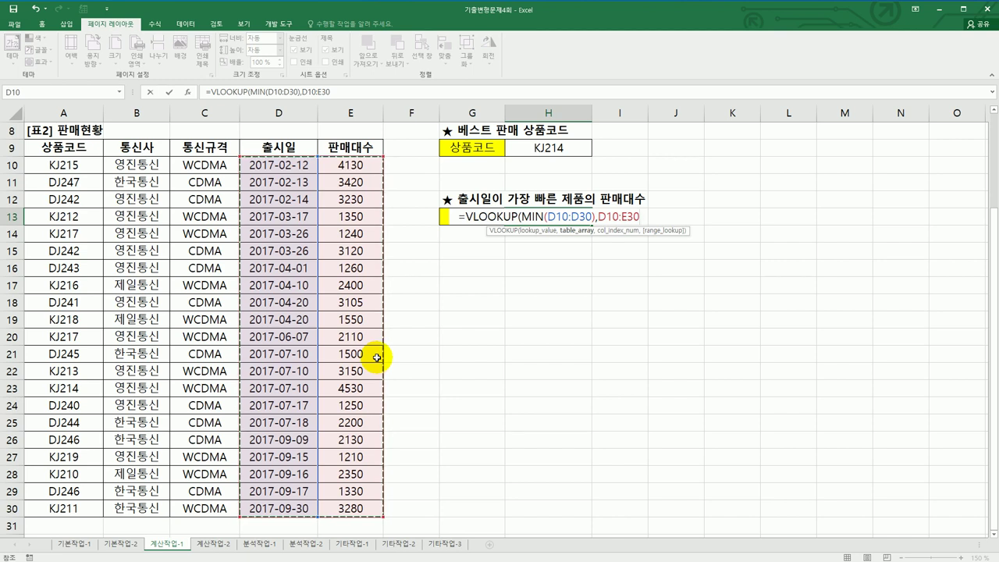
Set the VLOOKUP column index to 2 and the range lookup to FALSE, and enter the completed formula in H13.
text(,)
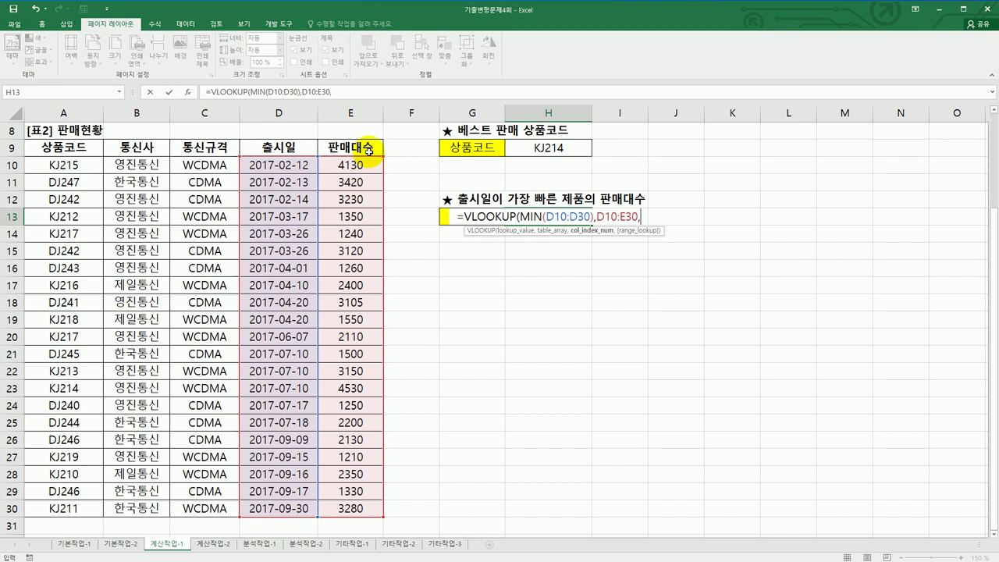
text(2)
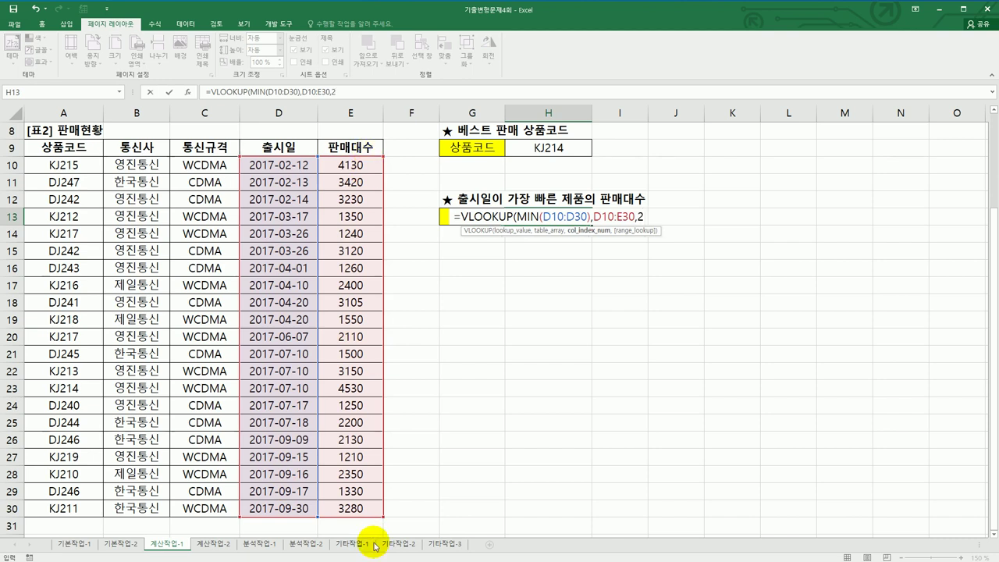
text(,)
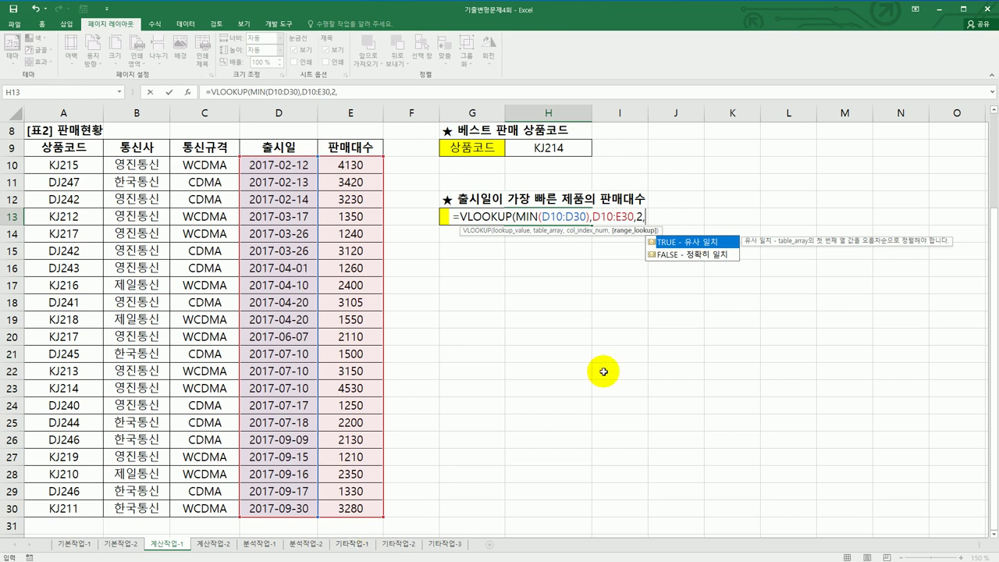
click(665, 255)
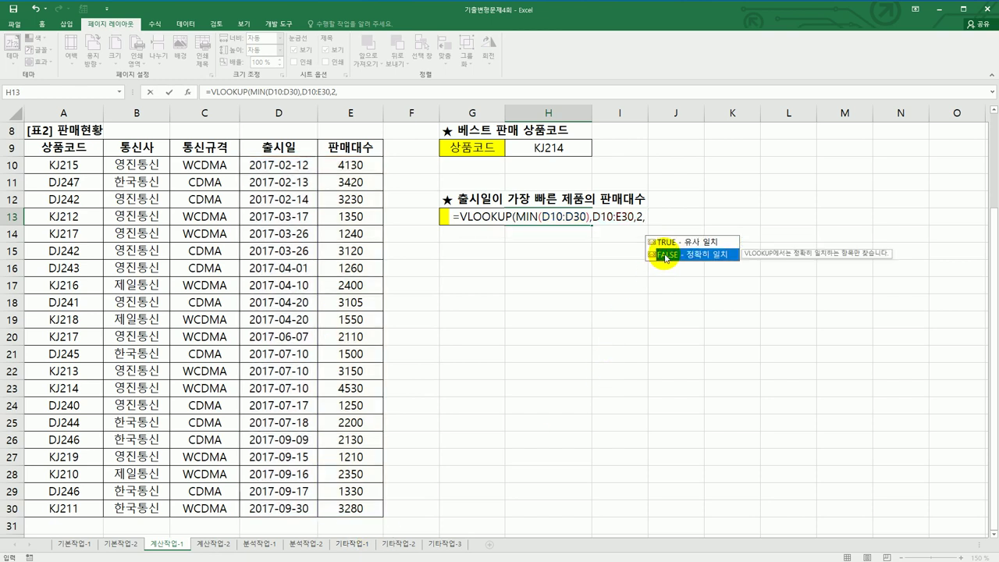
double_click(665, 255)
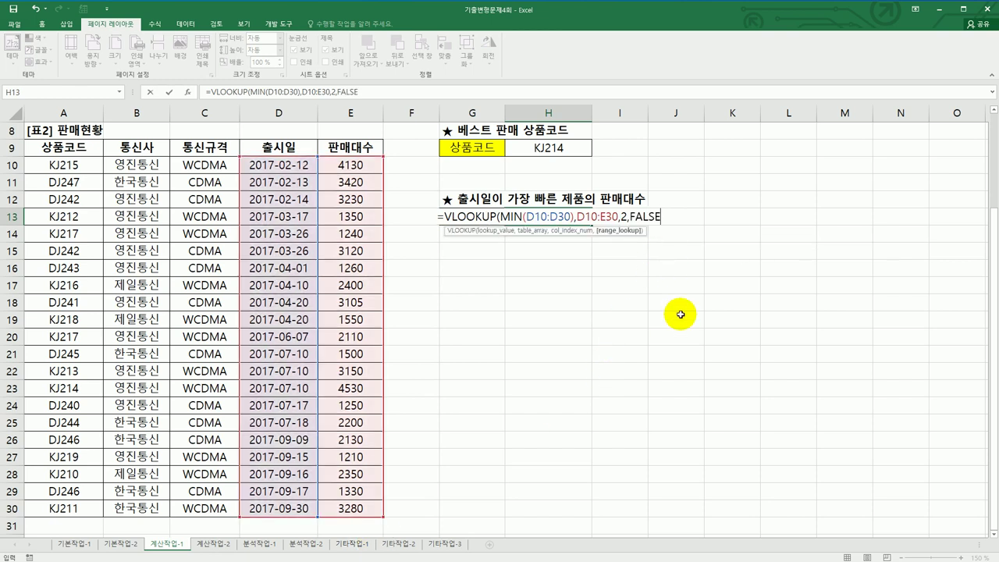
text())
key(Return)
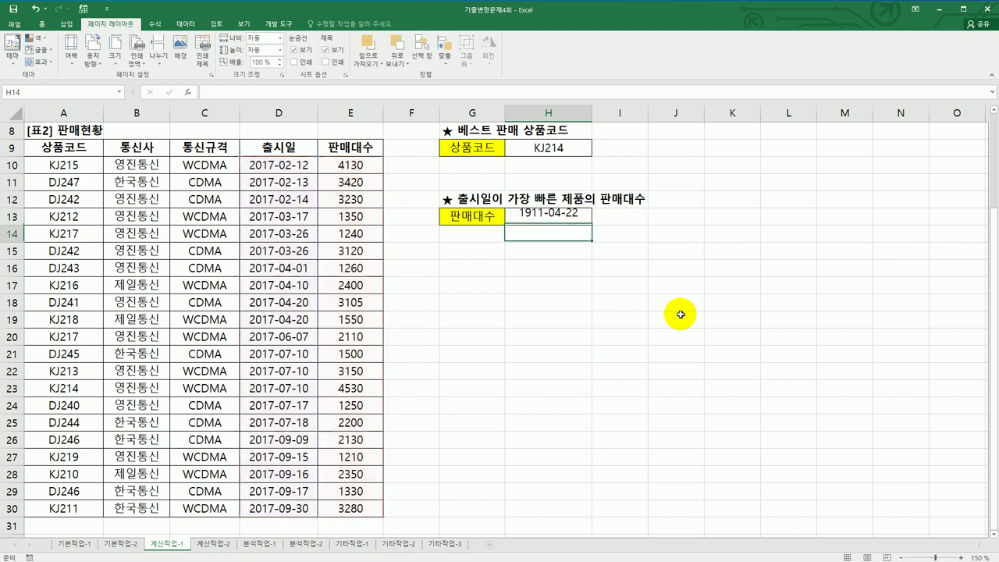
key(Up)
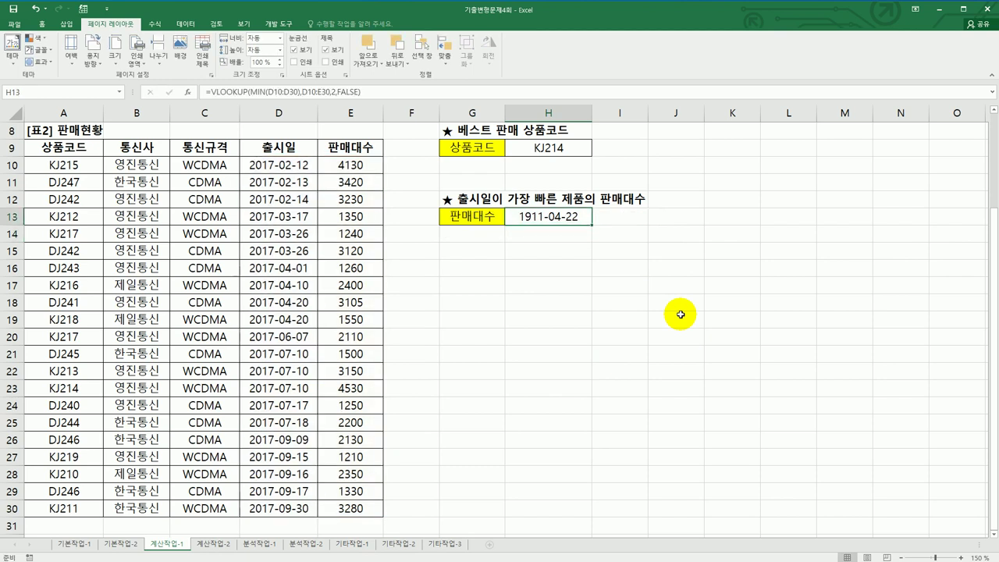
Change the number format of H13 to 일반 (General) so it displays the 판매대수 as a plain number.
right_click(543, 219)
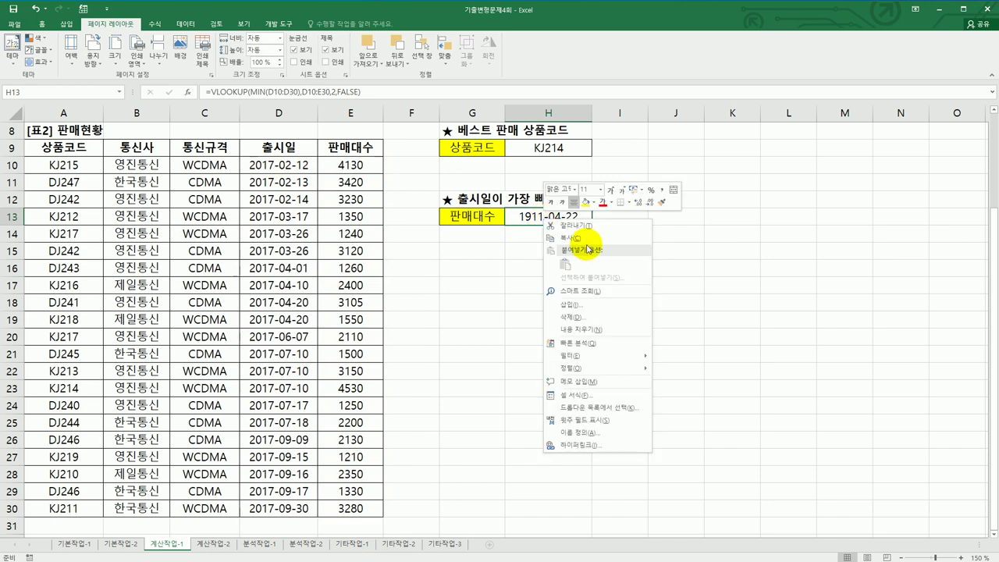
click(601, 396)
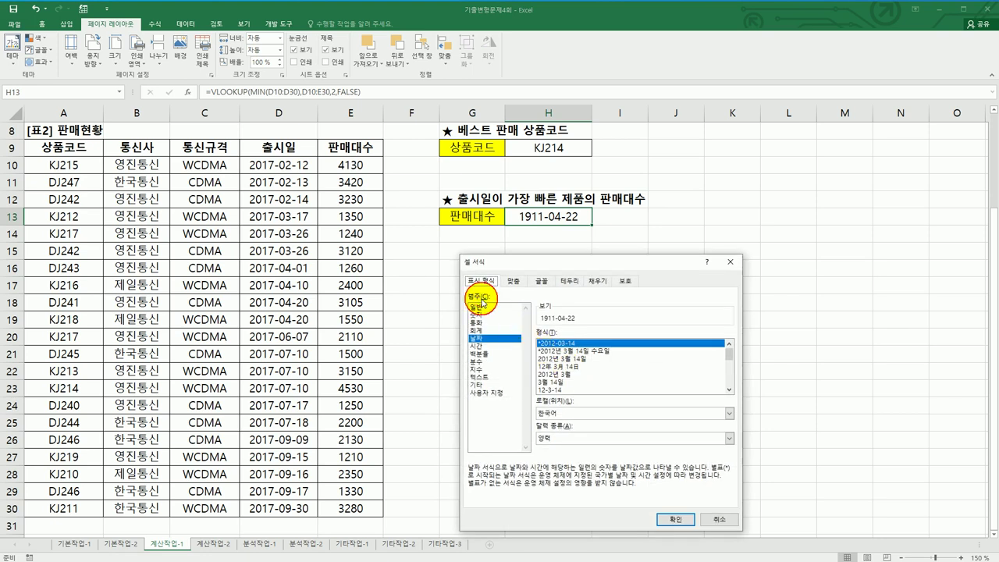
click(483, 308)
click(675, 519)
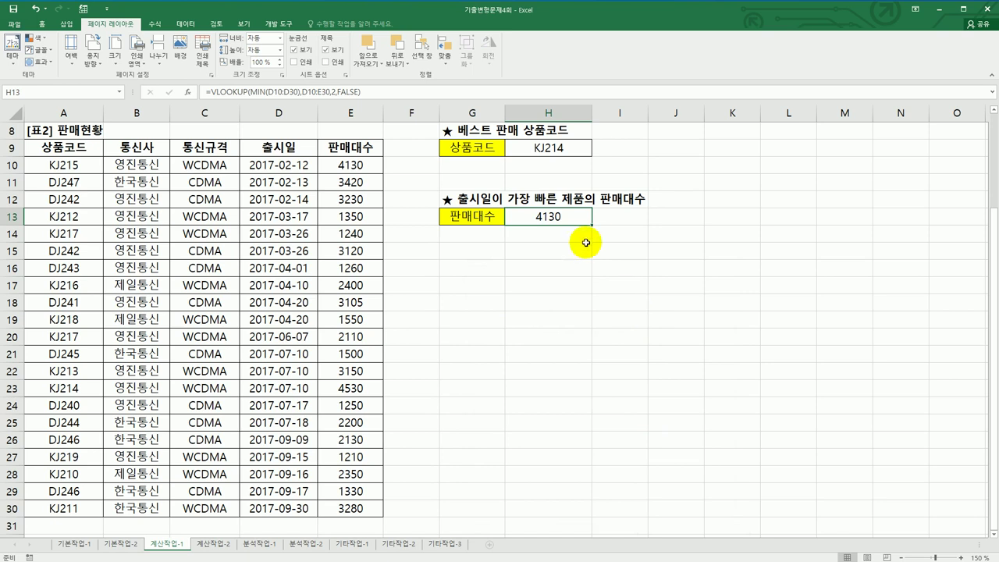
Go to the 합격여부 column on sheet 계산작업-2 and insert a new code module in the Visual Basic editor.
scroll(549, 337, up, 3)
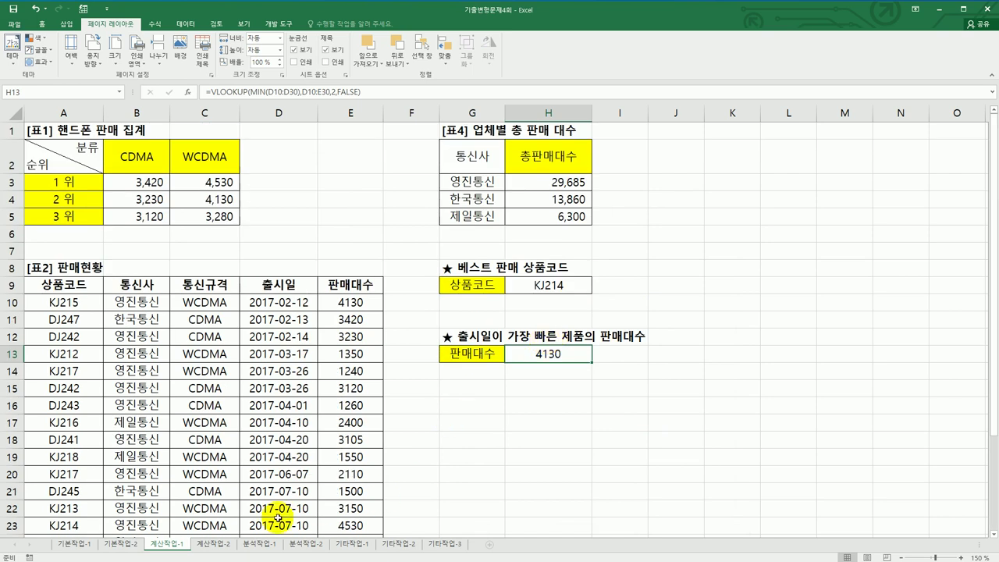
click(219, 544)
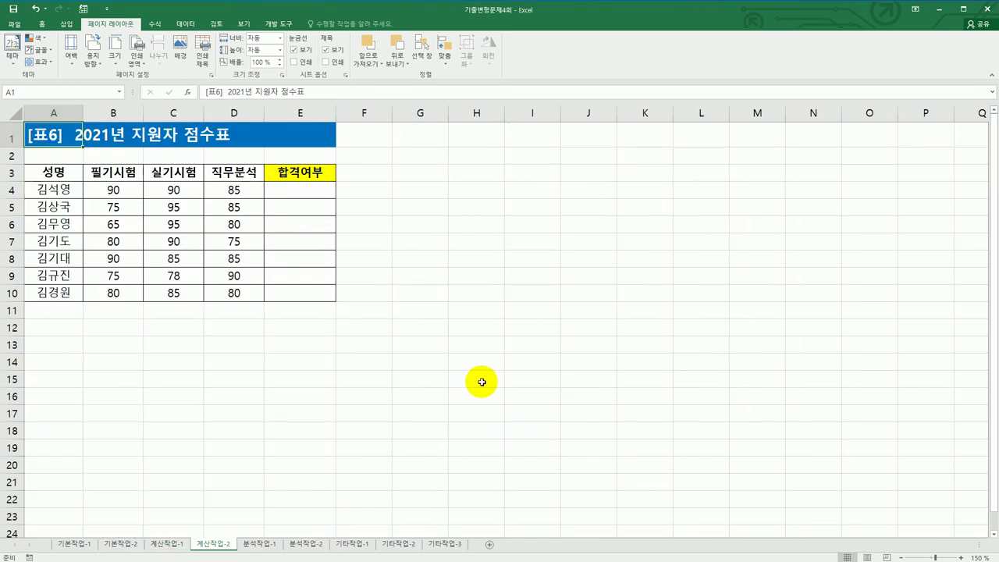
click(303, 192)
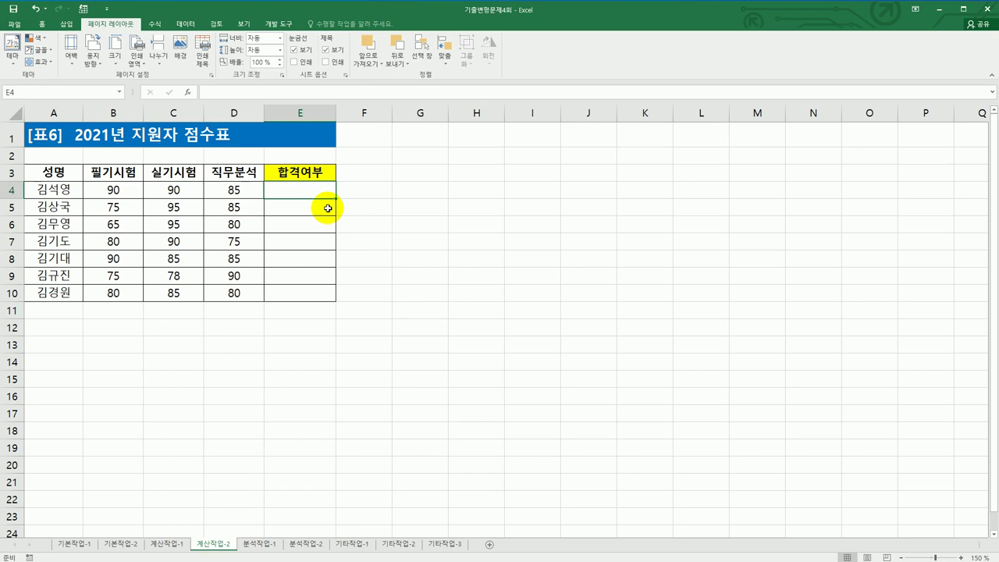
click(277, 23)
click(12, 53)
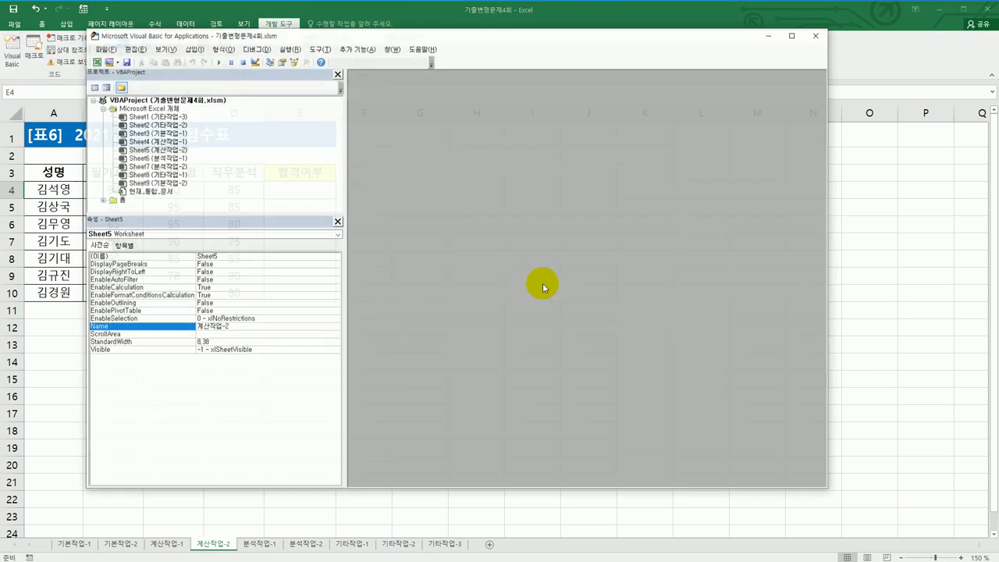
click(193, 48)
click(195, 85)
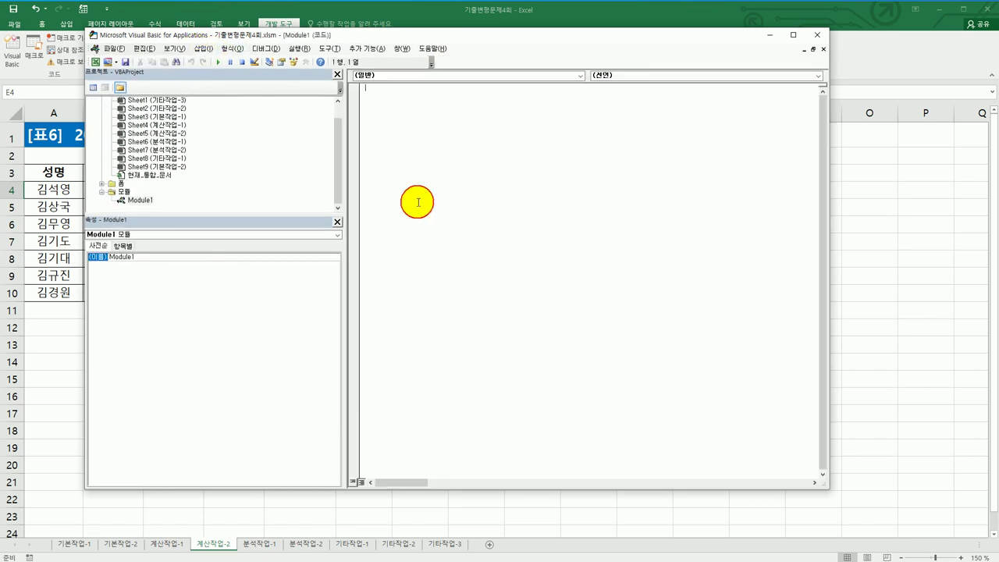
Declare the public function fn합격 with the parameters 필기시험, 실기시험 and 직무분석.
text(public function fn합격()
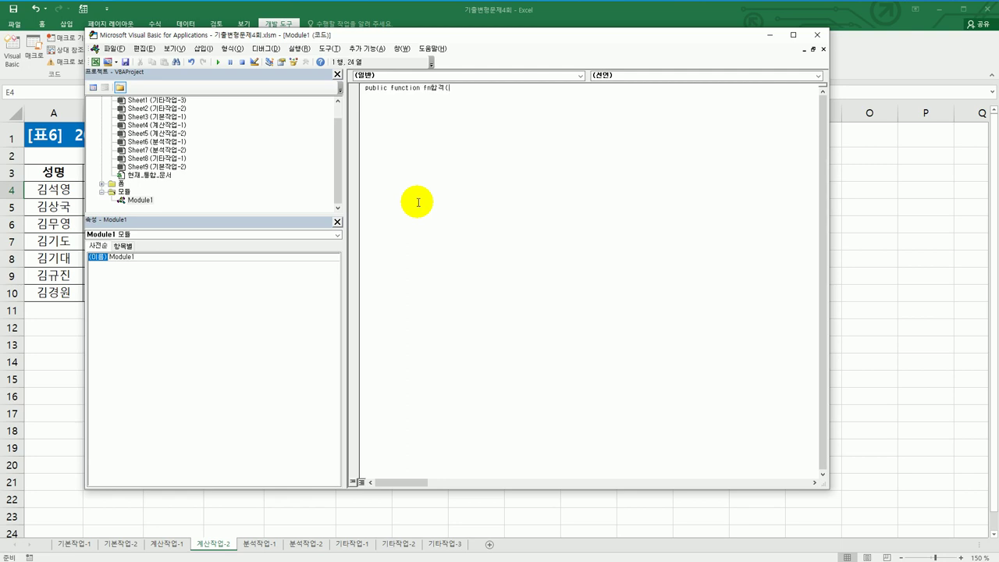
text(필기시험, 실기시험, 직무분석)
key(Return)
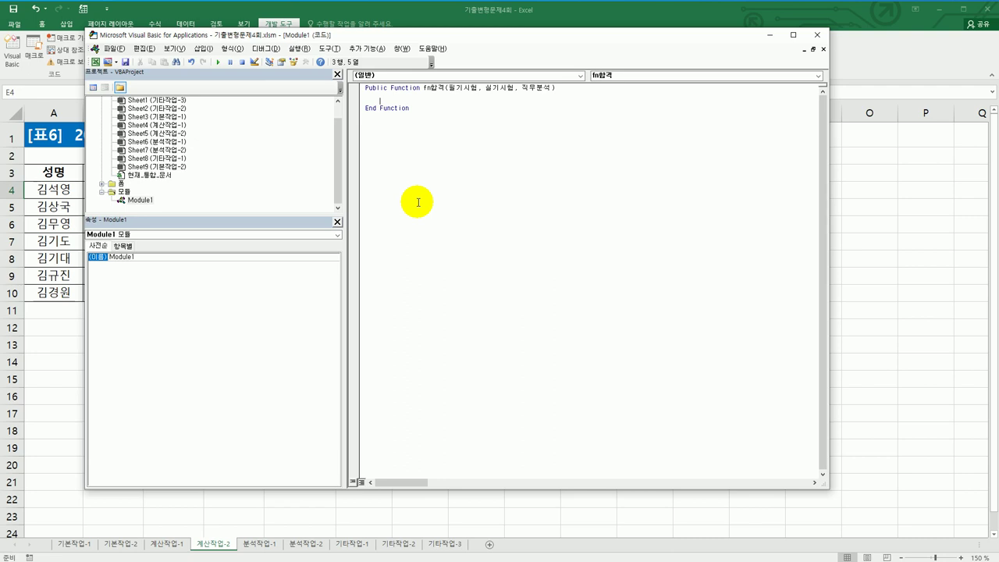
Start an If statement inside fn합격 with the condition 직무분석 >= 80.
text(if)
text(직)
text(무분ㅅ)
text(석 )
text(>=80)
text( ㅁ)
key(BackSpace)
Add the second condition And 시험점수 >= 80 to the If statement and end the line with Then.
text(and )
text(시험)
text(저수)
key(BackSpace)
key(BackSpace)
key(BackSpace)
text(점수 > =80))
key(BackSpace)
text(Then)
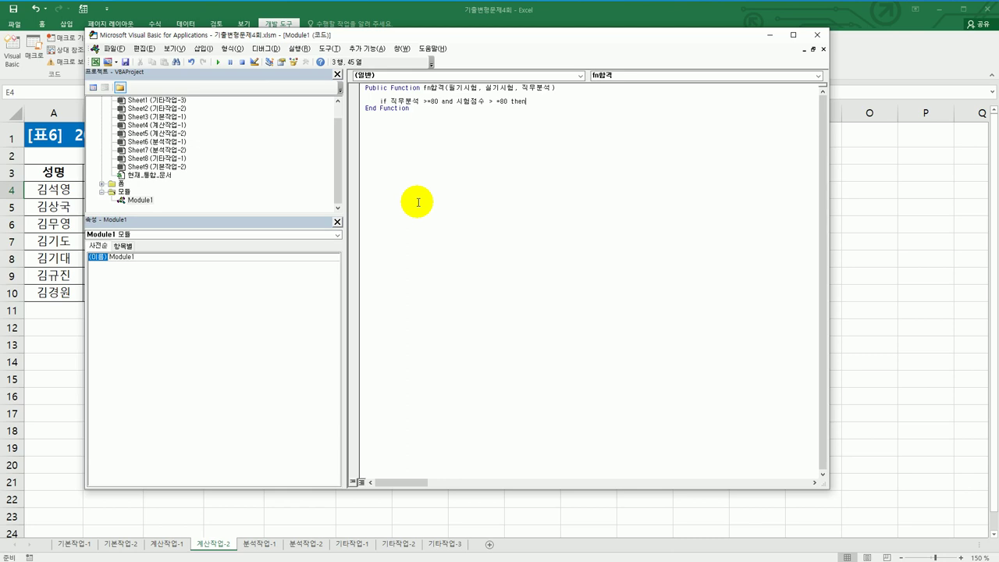
key(Return)
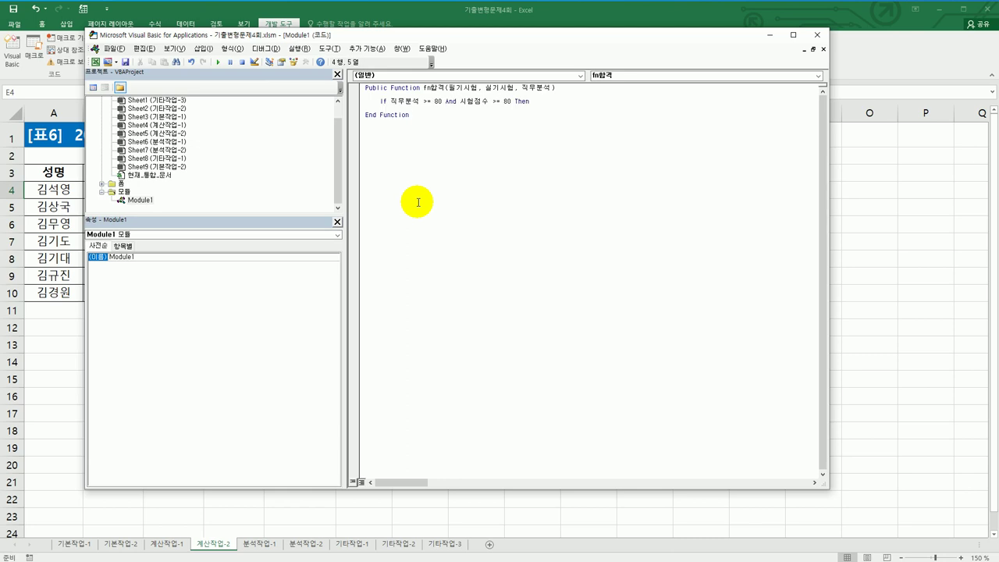
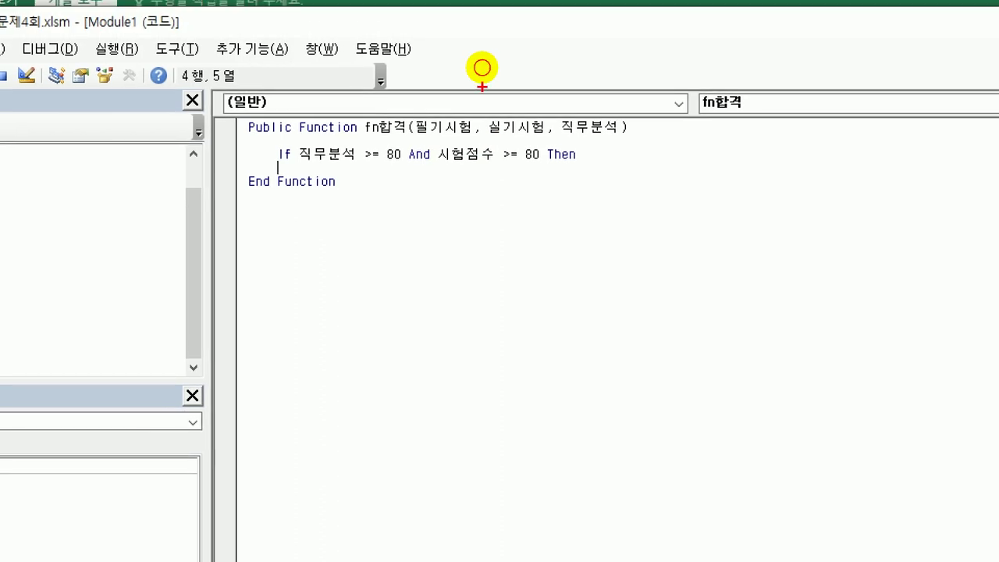
Insert the line 시험점수 = (필기시험 + 실기시험) / 2 above the If statement in fn합격.
drag(428, 170, 497, 172)
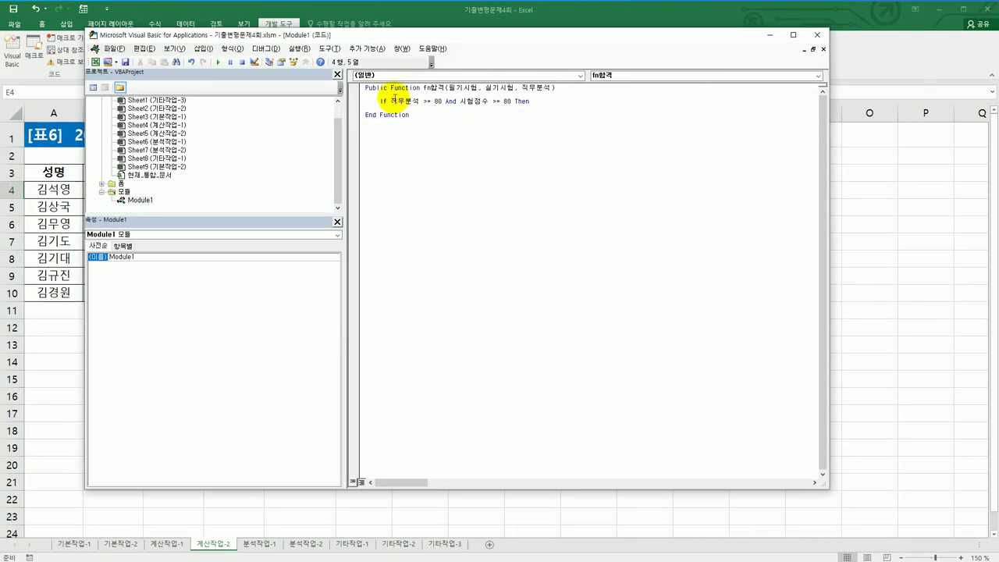
click(378, 96)
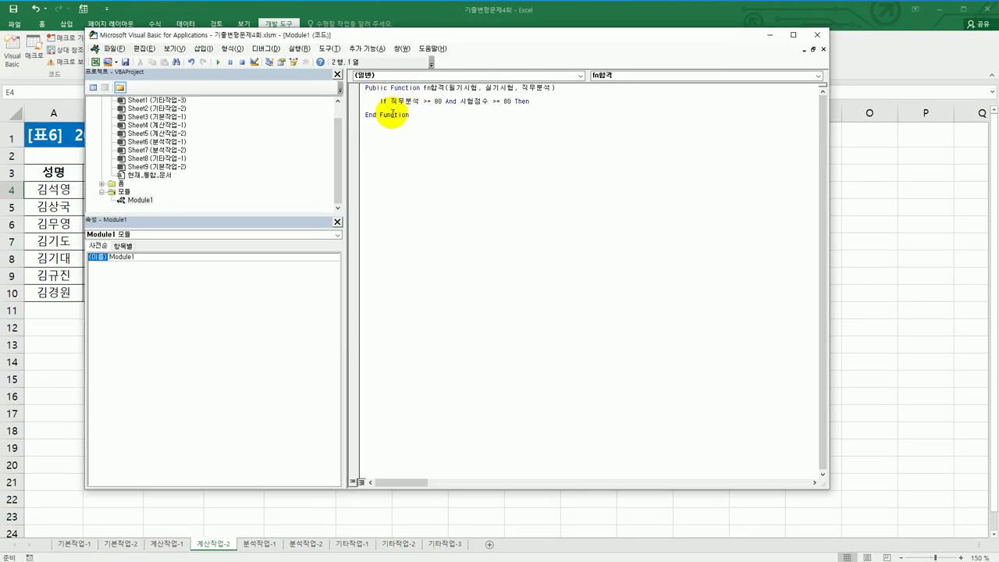
key(Return)
key(Return)
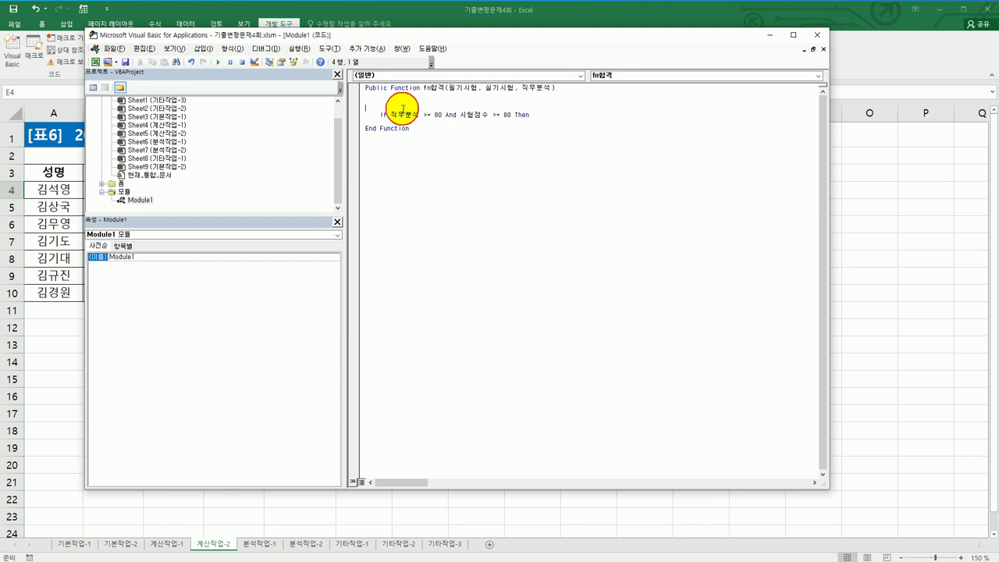
click(393, 102)
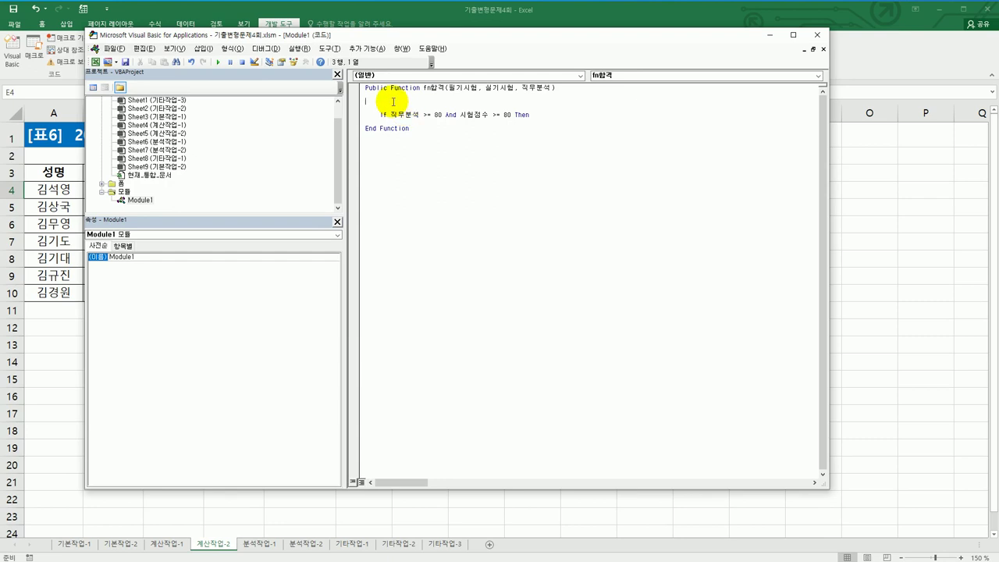
key(Tab)
text(Dim)
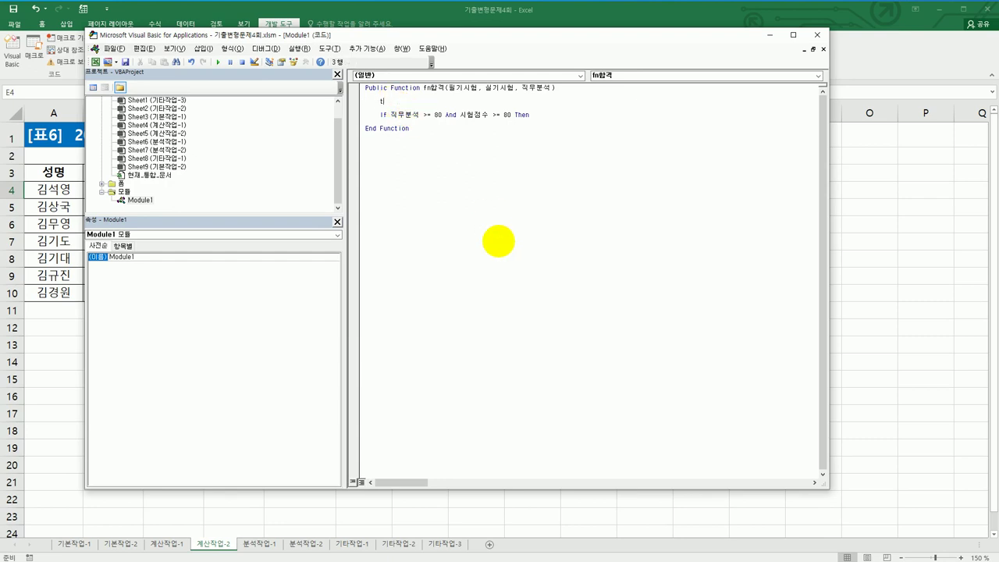
key(BackSpace)
key(BackSpace)
key(BackSpace)
text(시험점수 = (필기시험 + 실기시험)/2)
Add the line fn합격 = "합격" inside the Then branch of the If statement.
key(Down)
key(Home)
key(Down)
key(End)
key(Left)
key(Left)
key(Left)
key(Left)
key(Left)
key(Left)
key(Left)
key(Return)
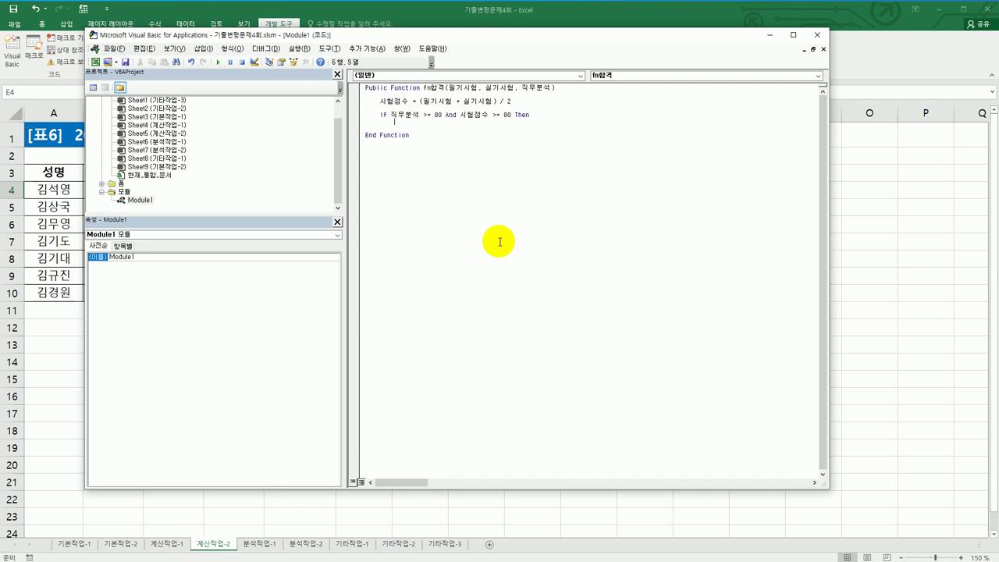
text(fn합격 = "합격")
key(Return)
Add an Else branch containing fn합격 = "불합격".
text(else)
key(Return)
text(fn합ㄱ격 = "qnf)
key(BackSpace)
key(BackSpace)
key(BackSpace)
text(불합격)
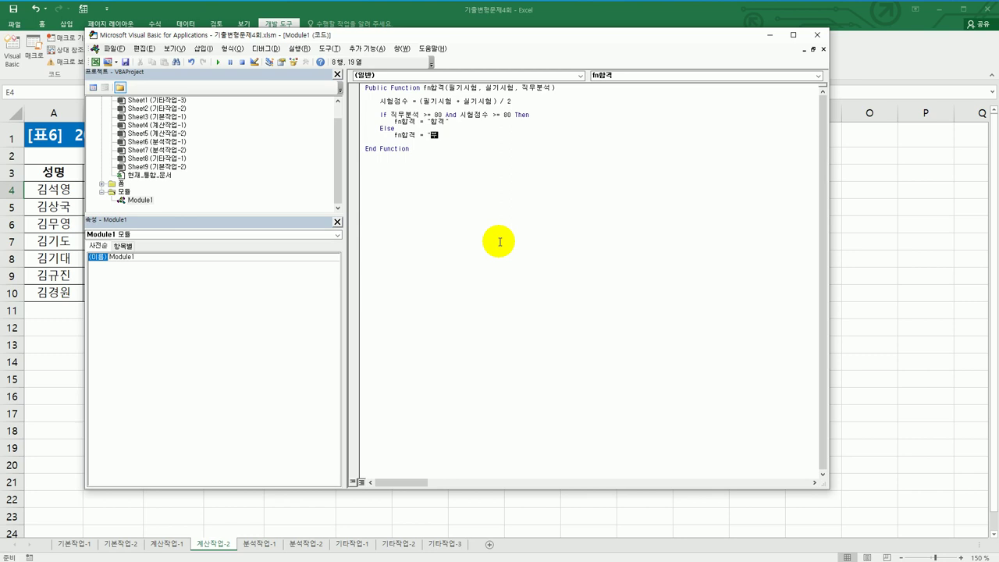
End the conditional block with End If and close the Visual Basic editor.
key(Return)
text(end)
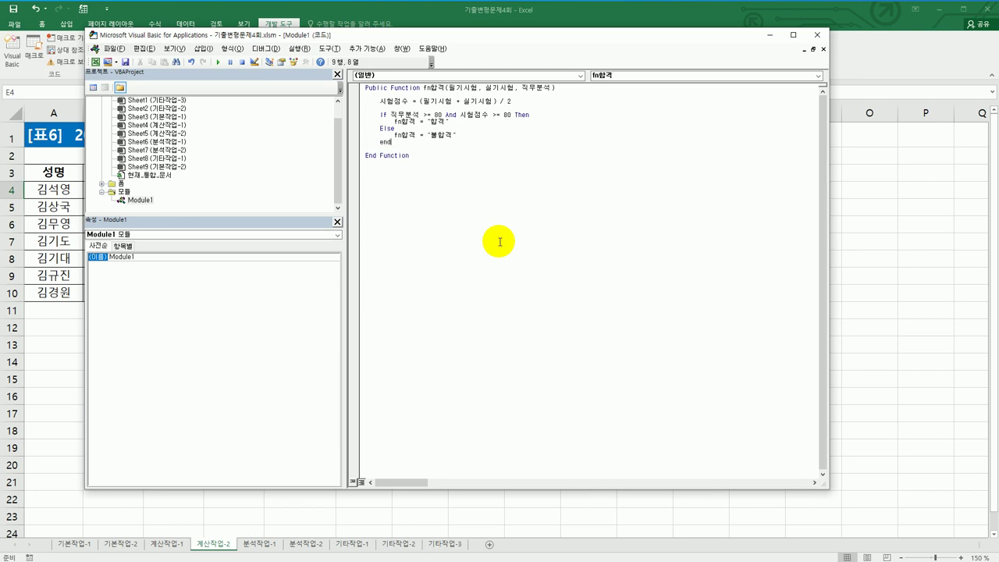
text( if)
key(Return)
click(816, 36)
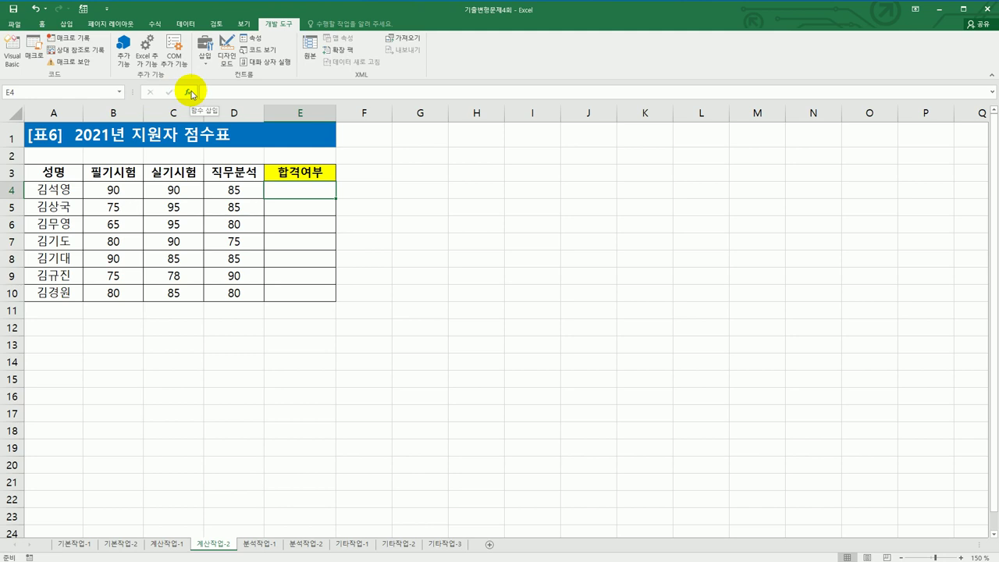
Insert the user-defined function fn합격 from the 사용자 정의 category into cell E4.
click(191, 94)
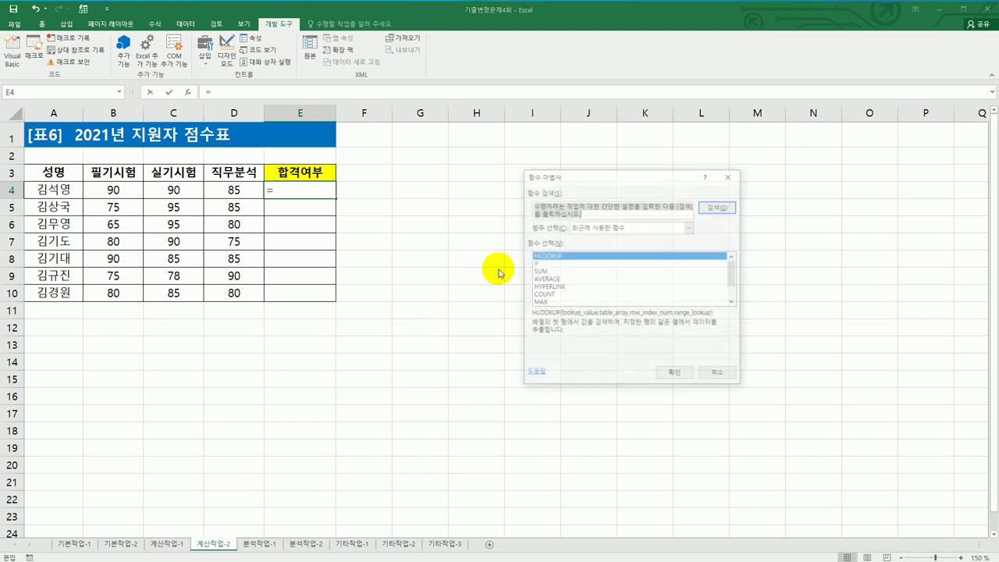
click(616, 227)
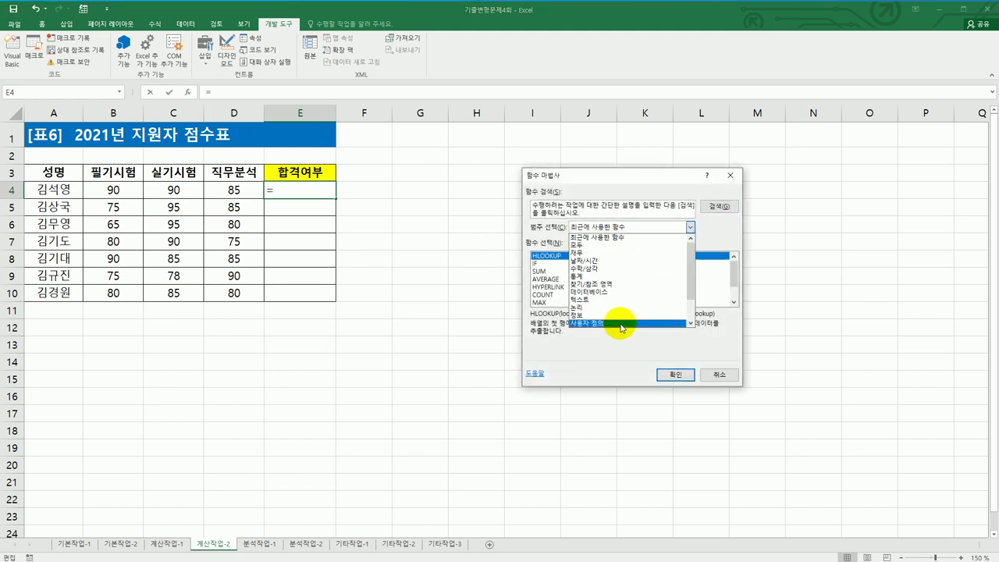
click(622, 328)
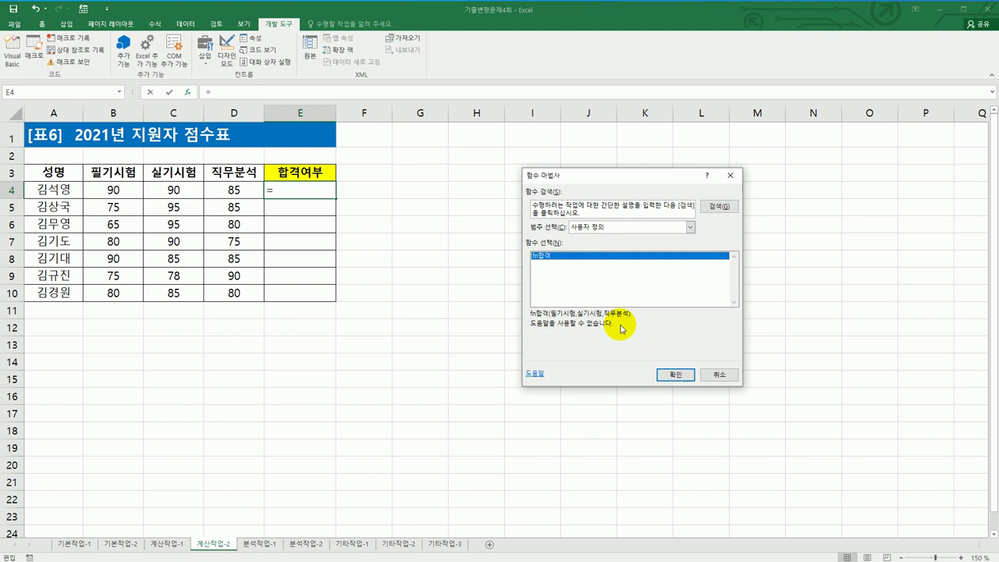
click(668, 378)
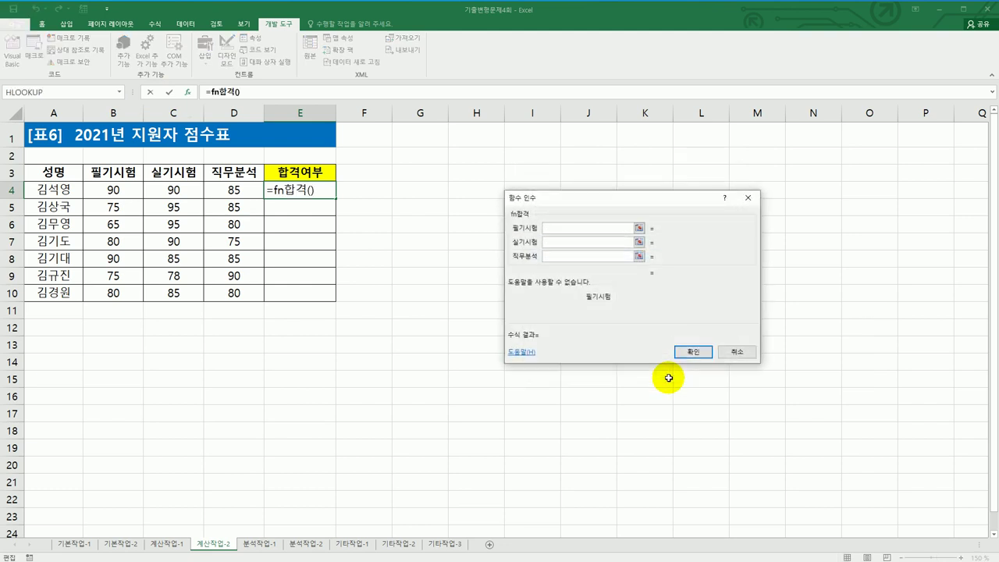
Set the fn합격 arguments to B4, C4 and D4 and fill the formula down to E10.
click(113, 191)
click(562, 240)
click(173, 190)
click(554, 259)
click(221, 189)
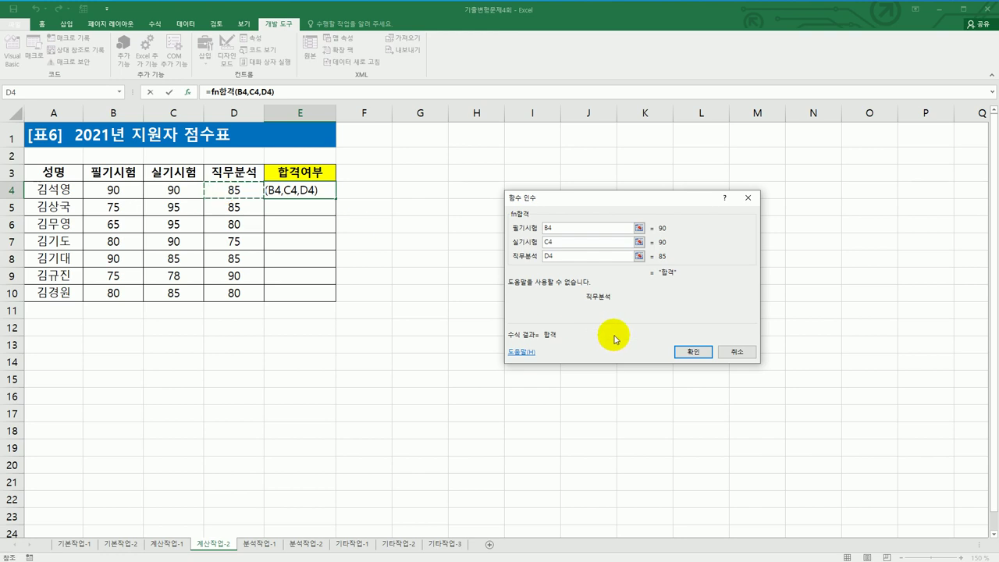
click(688, 352)
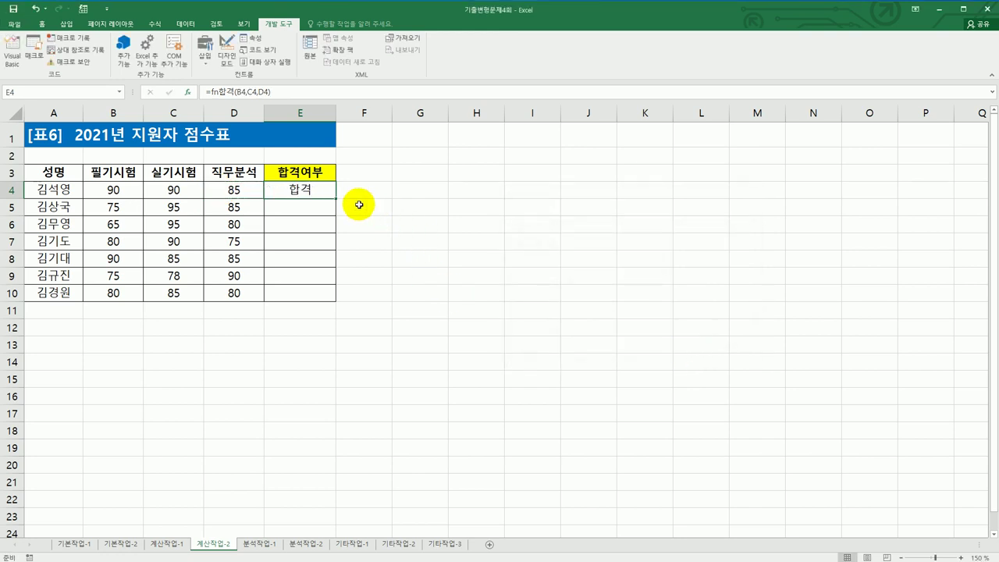
drag(336, 198, 324, 298)
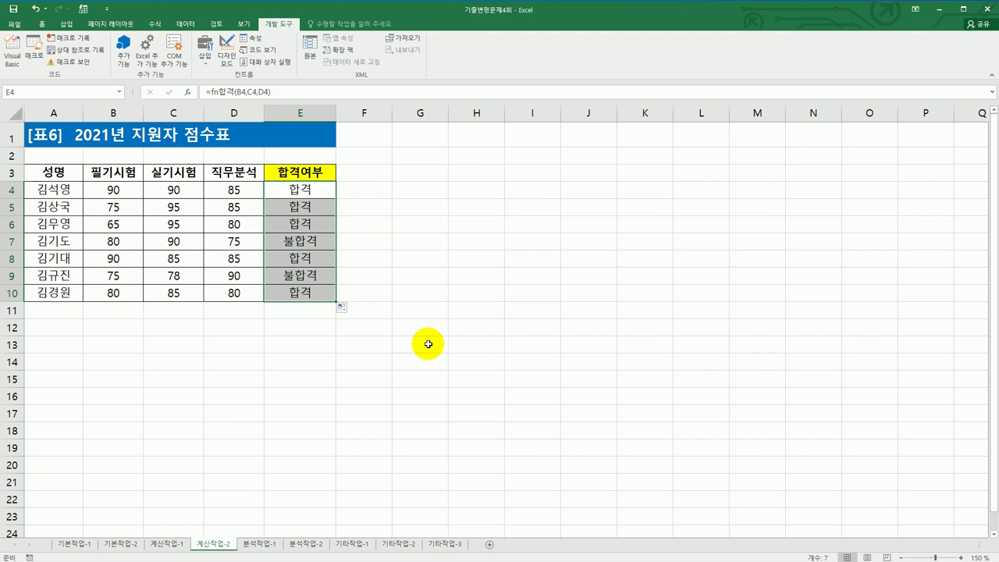
click(428, 344)
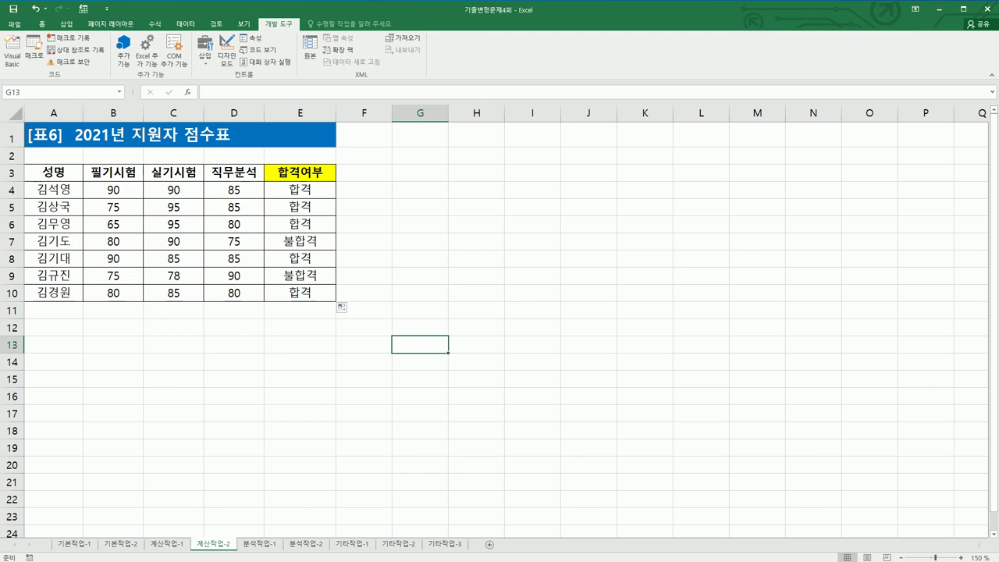
On sheet 분석작업-1, start a Microsoft Query import at cell B2 with MS Access Database* as the data source.
key(ctrl+Page_Down)
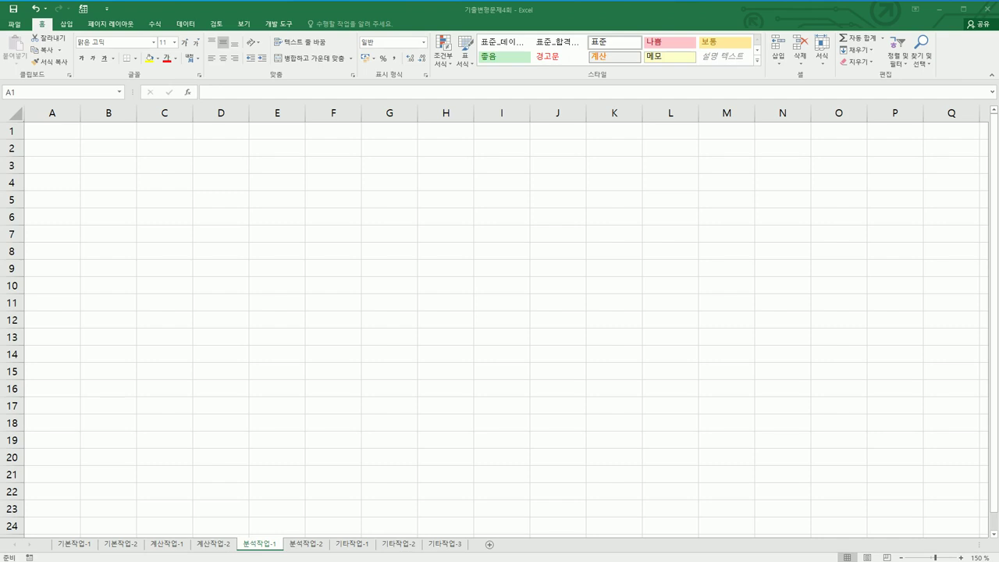
click(193, 28)
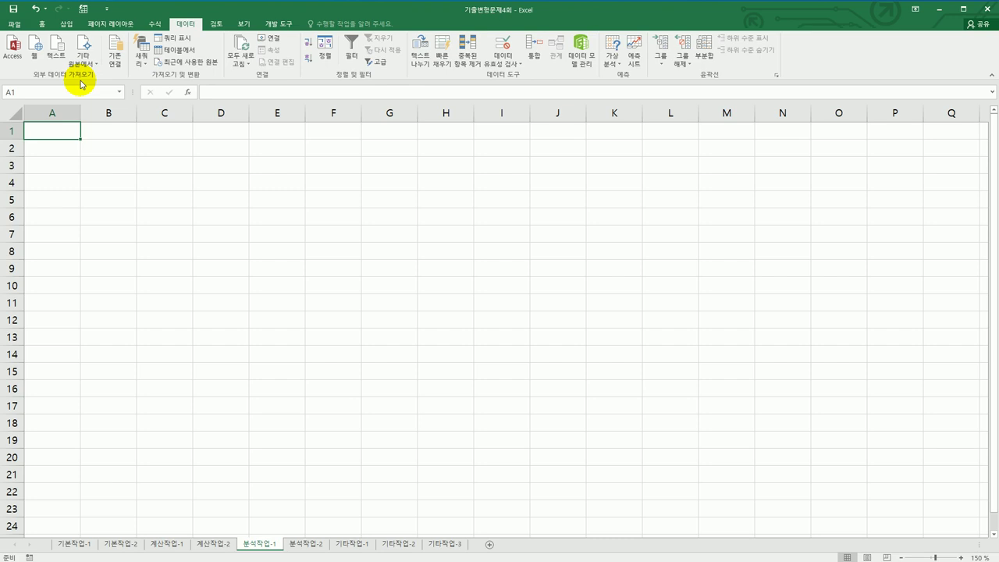
click(111, 151)
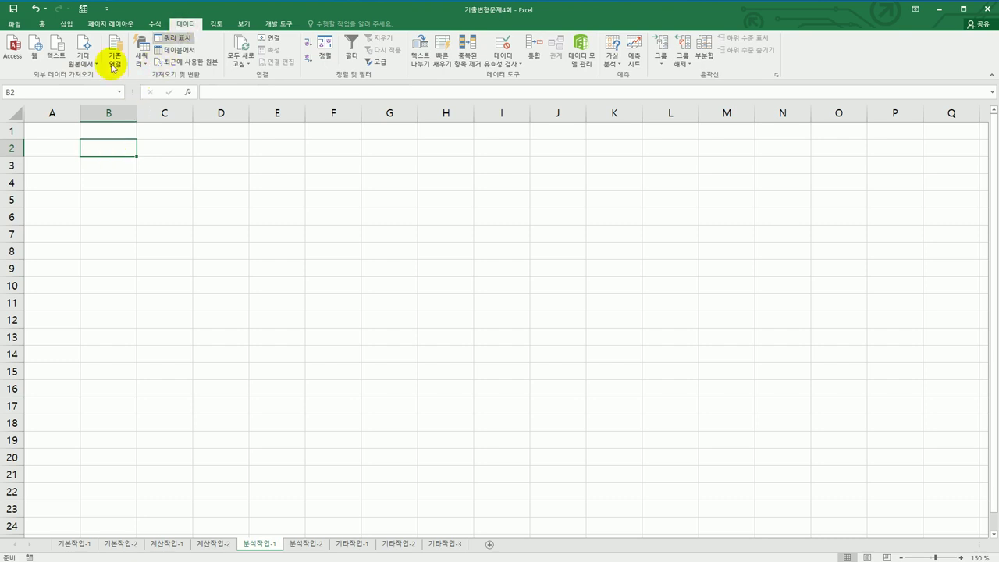
click(84, 66)
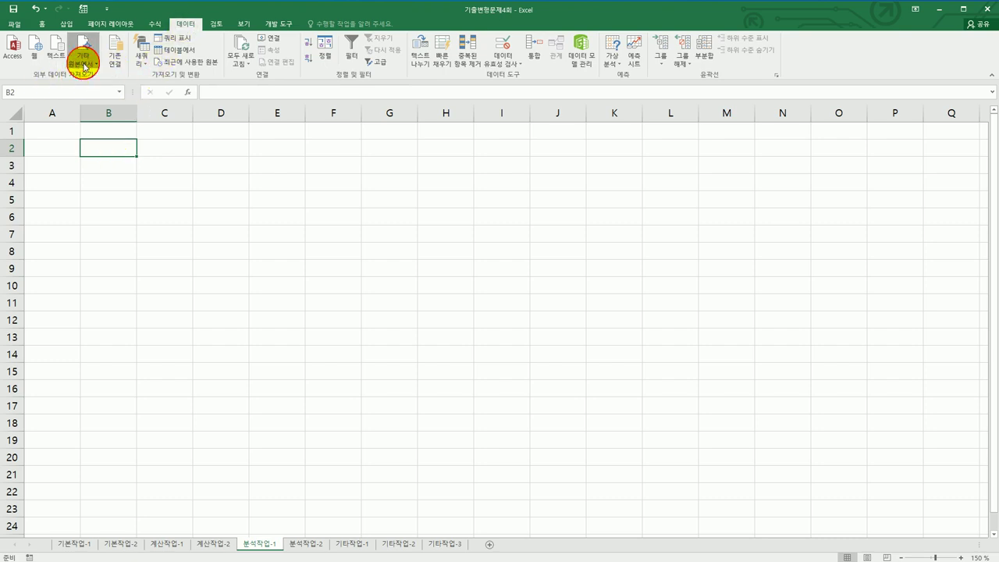
click(156, 247)
drag(569, 446, 500, 289)
click(500, 293)
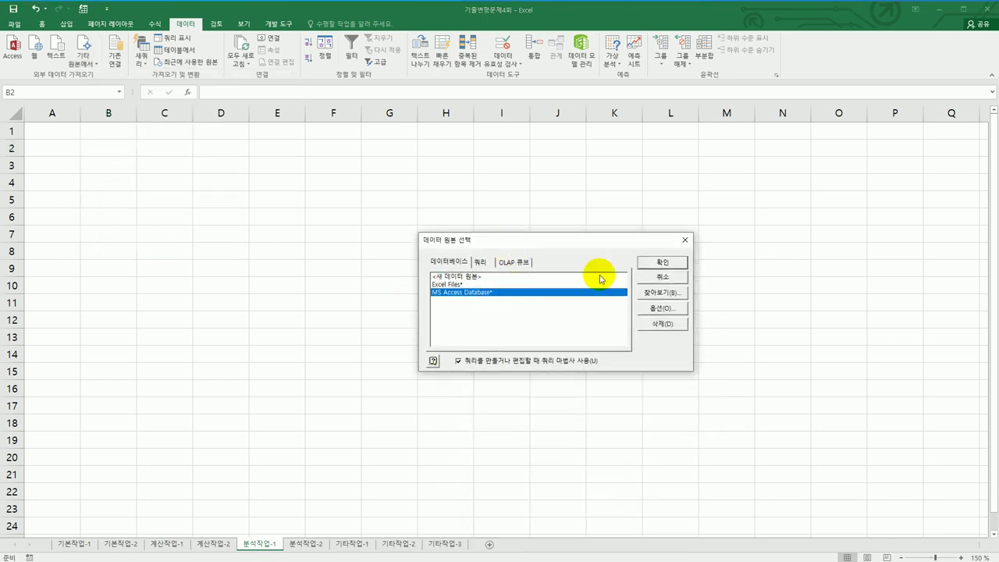
click(652, 263)
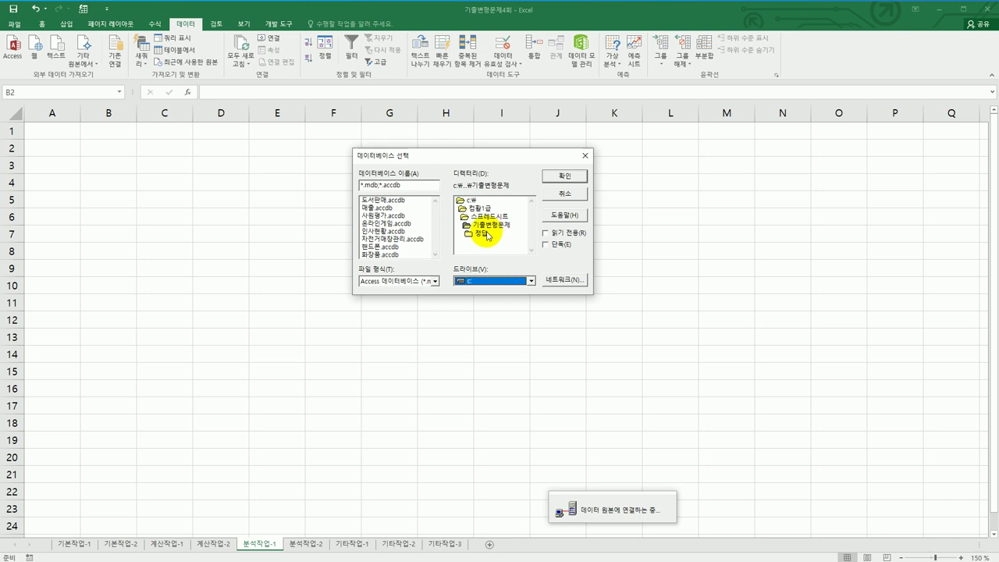
Choose 핸드폰.accdb in the 기출변형문제 folder as the database to query.
click(400, 254)
click(390, 248)
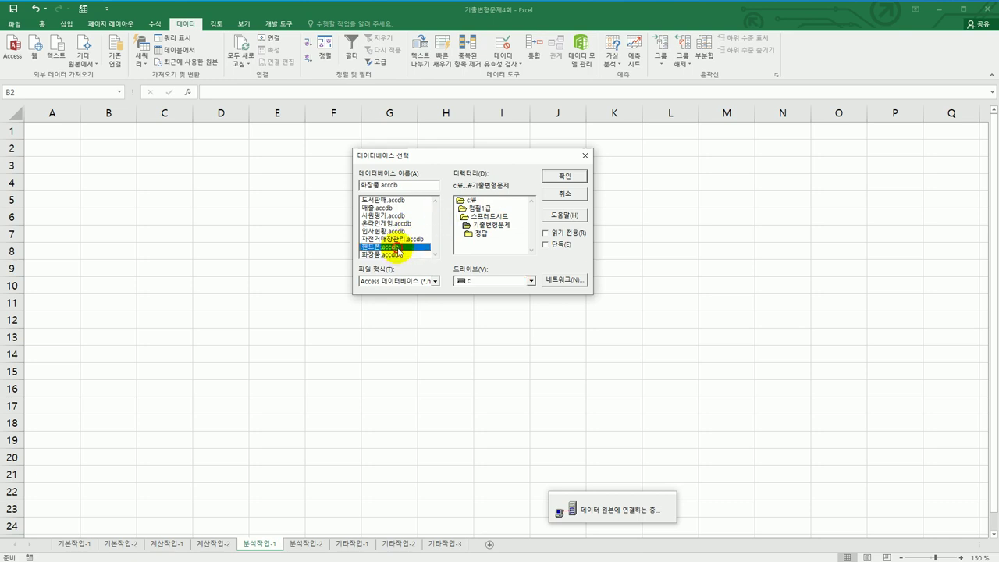
click(556, 177)
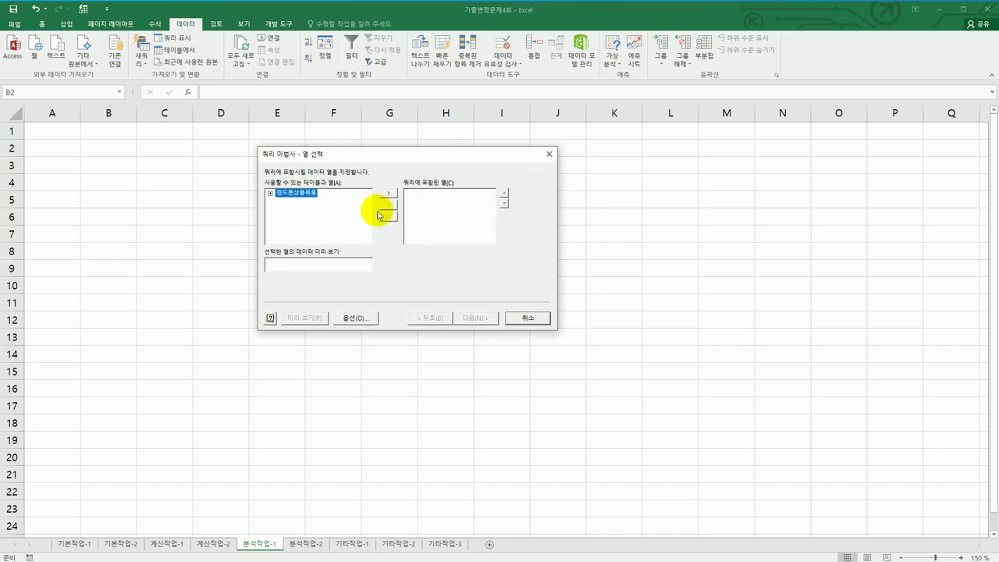
Add the columns 출시일, 통신사, 단말기가격 and 기타비용 from the 핸드폰상품목록 table to the query.
double_click(289, 194)
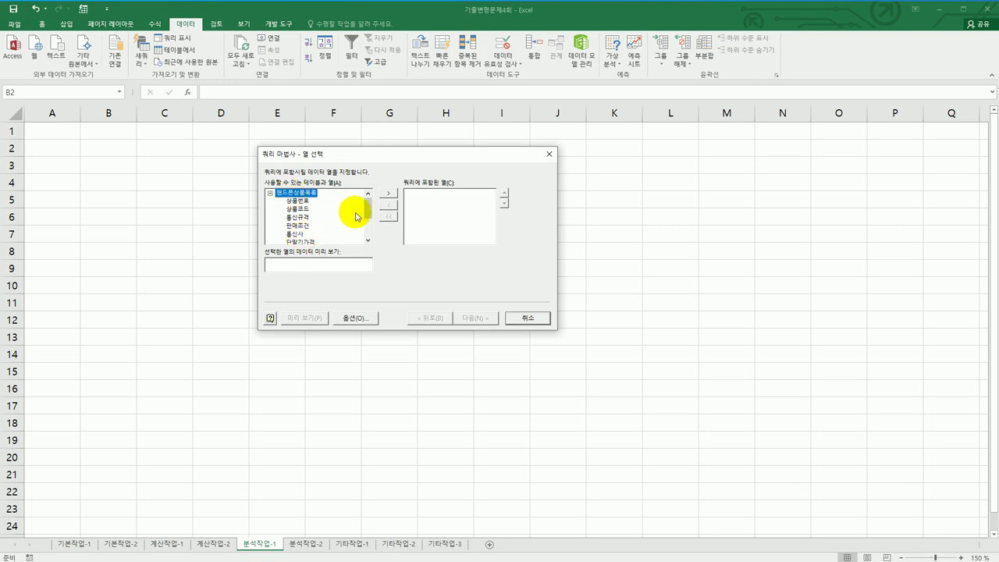
drag(368, 208, 368, 228)
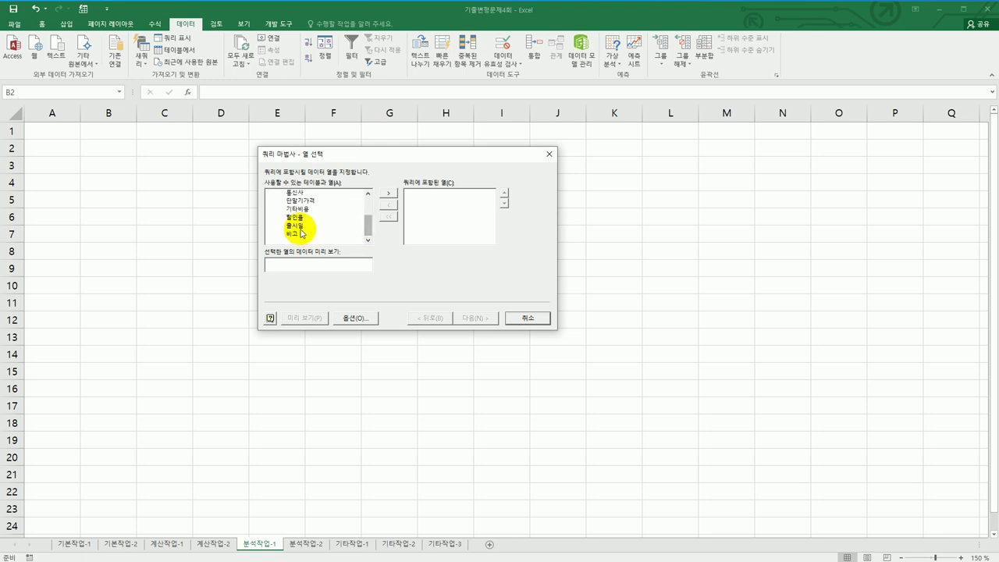
double_click(296, 226)
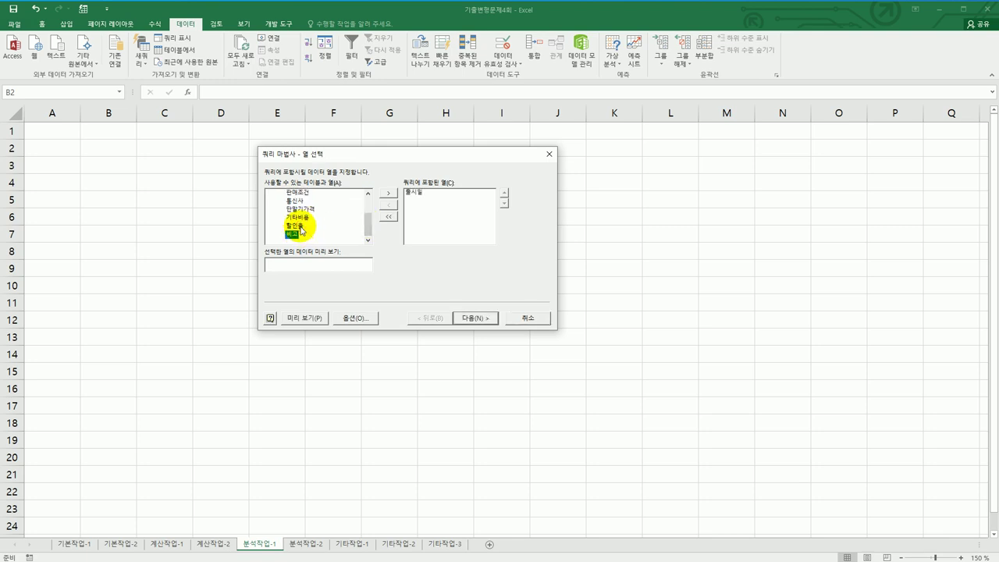
double_click(295, 202)
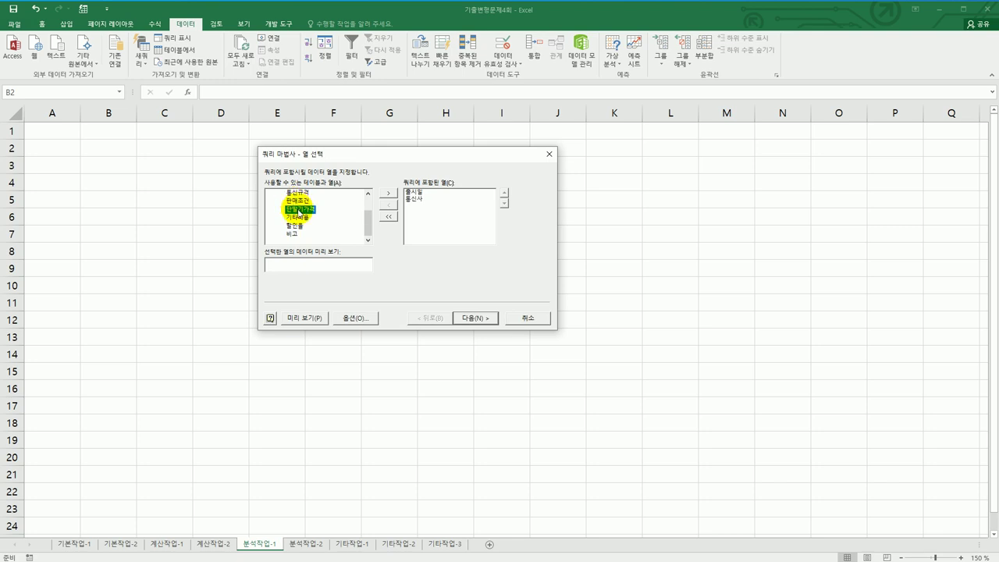
double_click(298, 210)
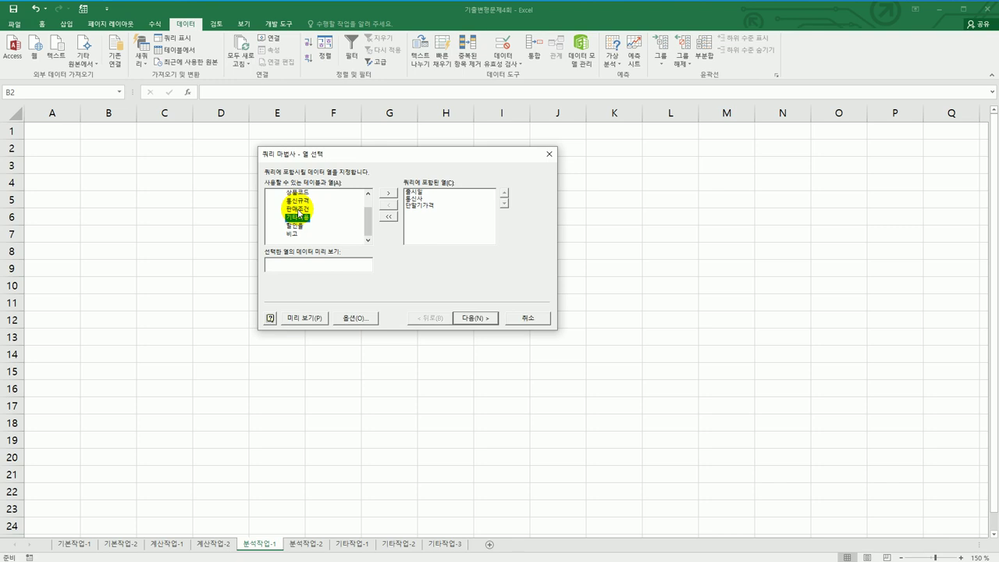
double_click(302, 218)
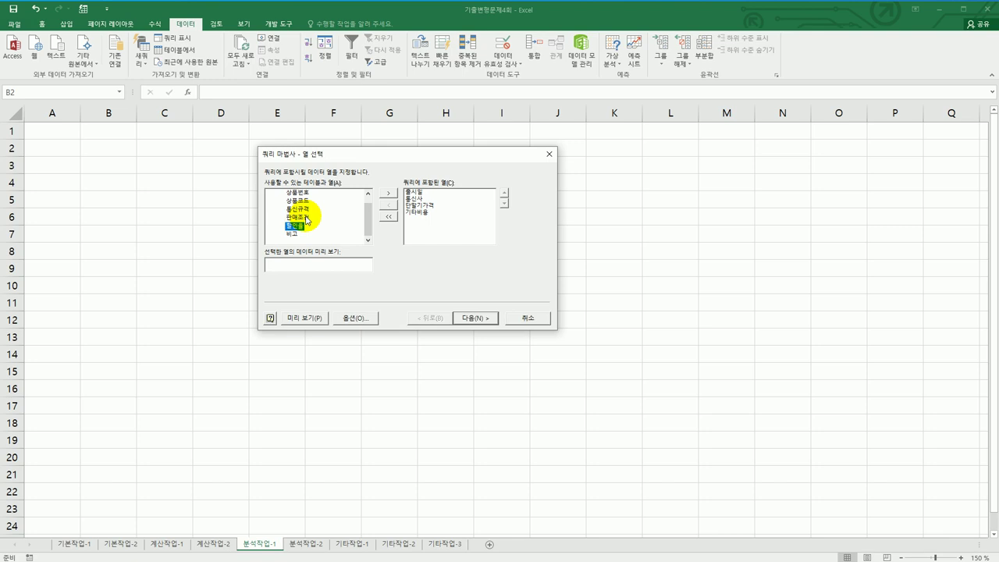
Finish the query without any filter or sort and import its data as a PivotTable report at cell B2 of the existing worksheet.
click(473, 317)
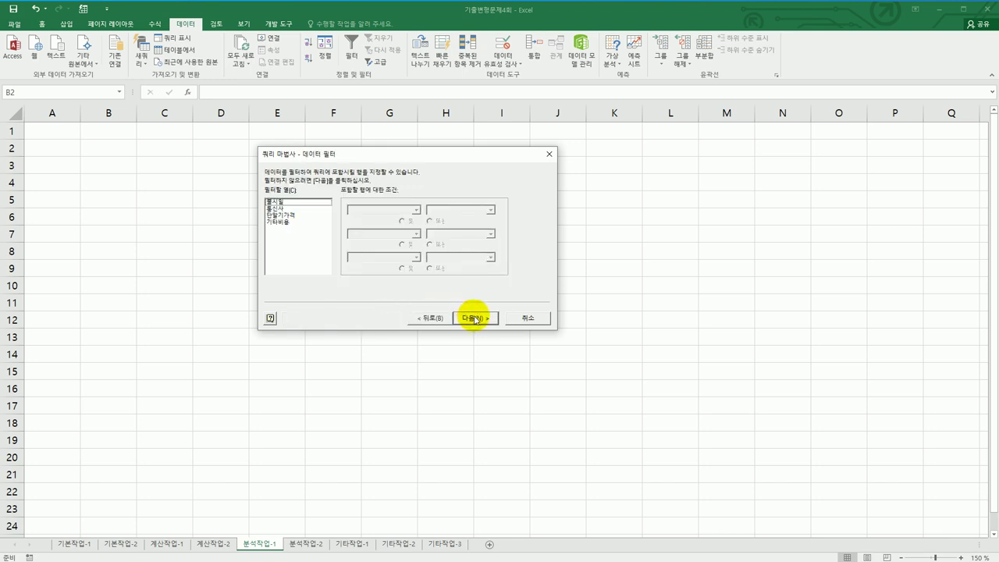
click(473, 318)
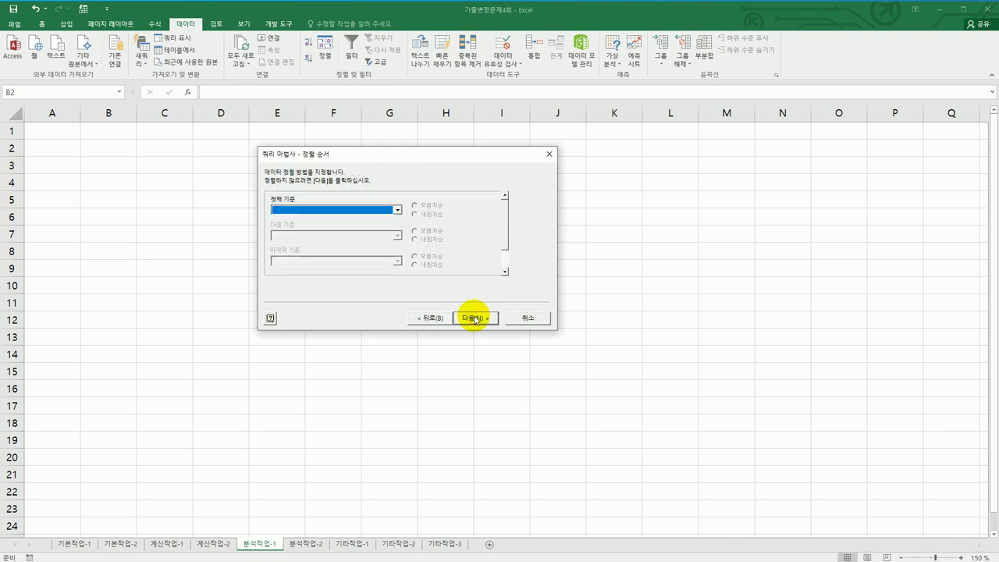
click(473, 318)
click(473, 316)
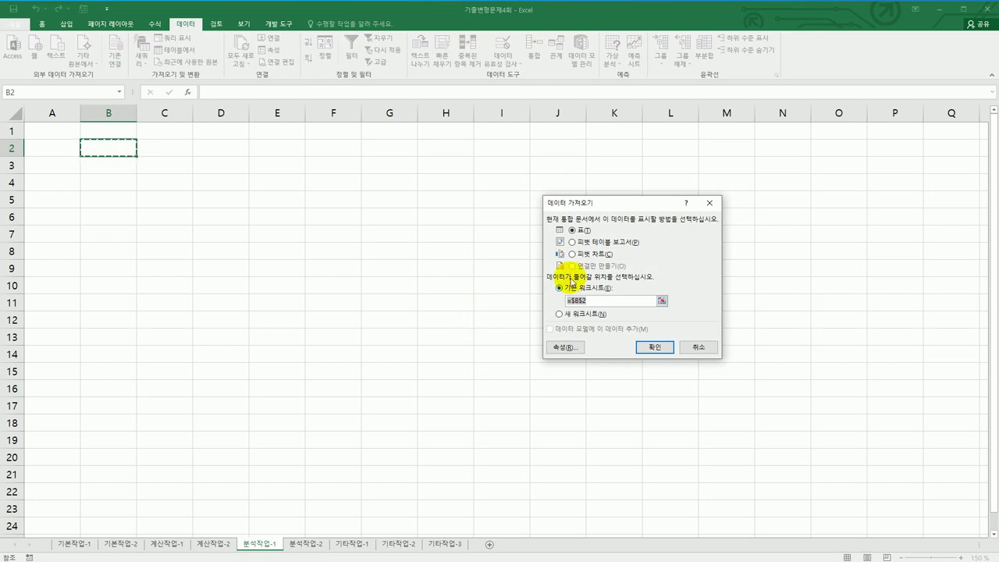
click(598, 244)
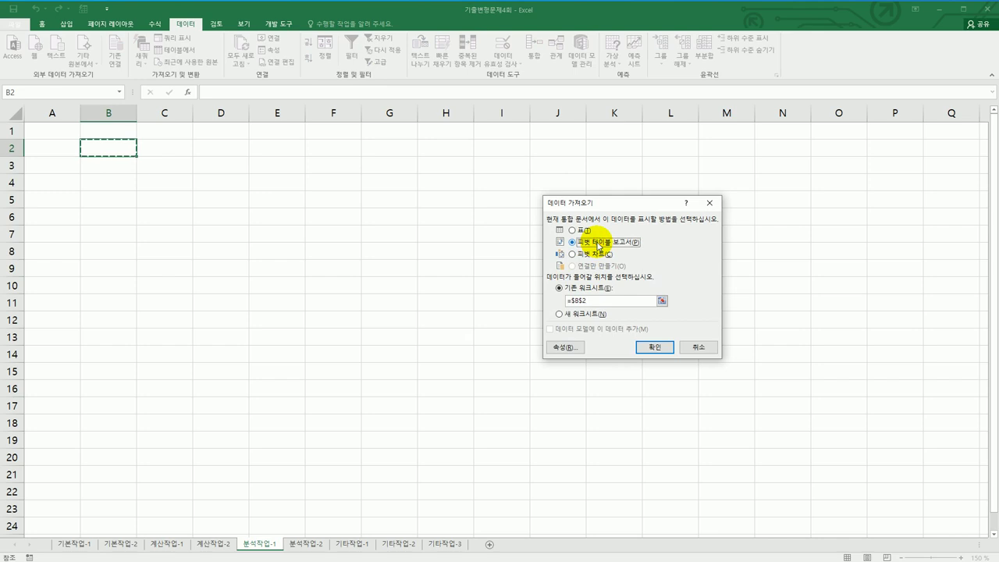
click(642, 352)
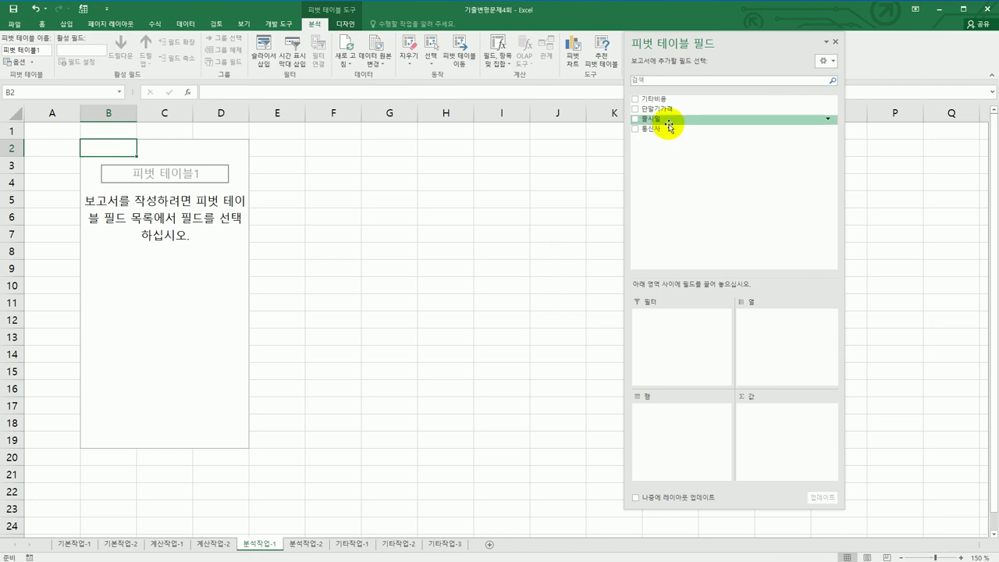
Place 출시일 and 통신사 in the PivotTable's rows area and 단말기가격 and 기타비용 in its values area.
drag(670, 128, 668, 445)
drag(661, 139, 677, 460)
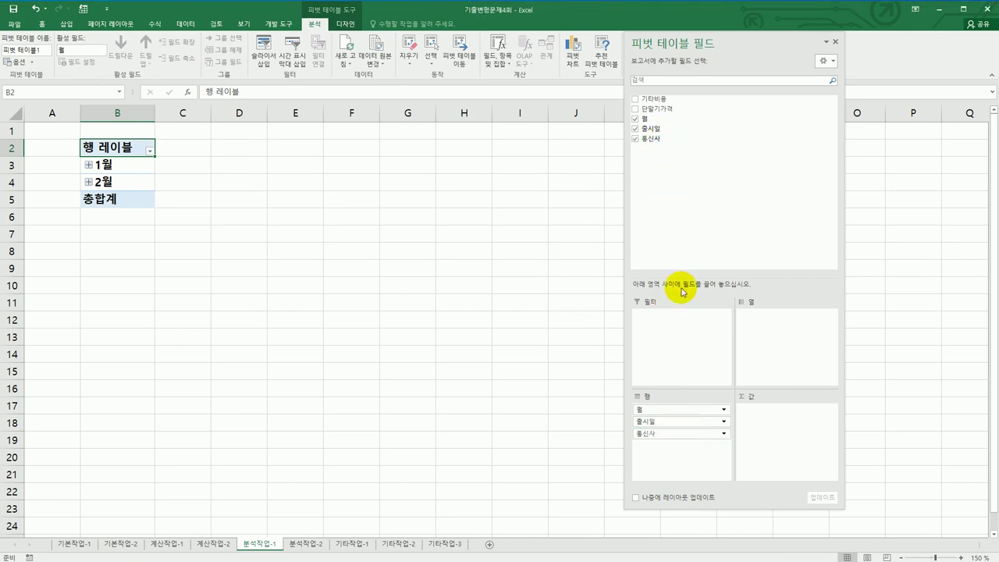
drag(680, 109, 772, 429)
drag(698, 99, 785, 450)
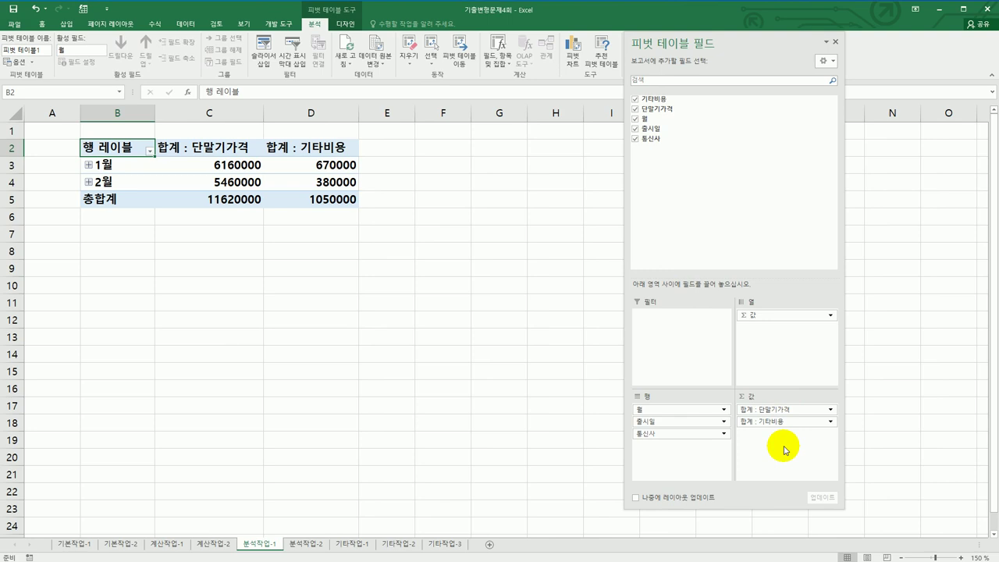
Set the PivotTable's report layout to outline form.
click(341, 29)
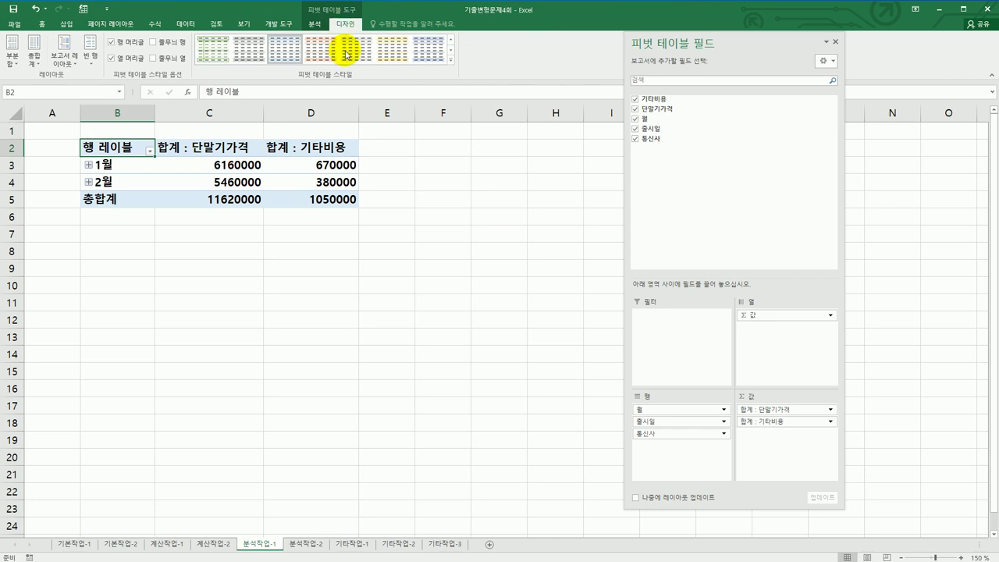
click(68, 53)
click(102, 104)
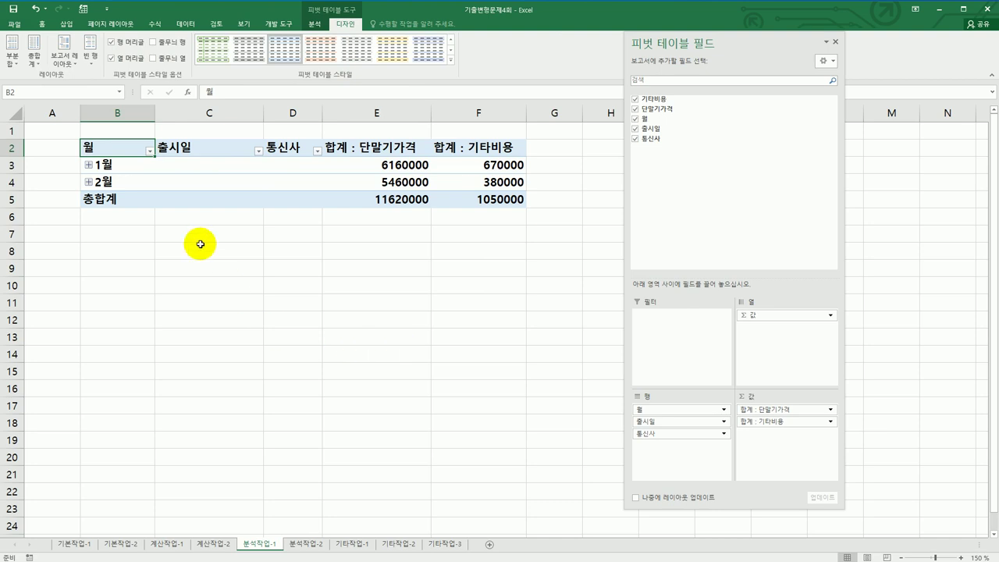
Group the PivotTable's release dates by 월 only, and show all subtotals at the bottom of each group.
click(128, 169)
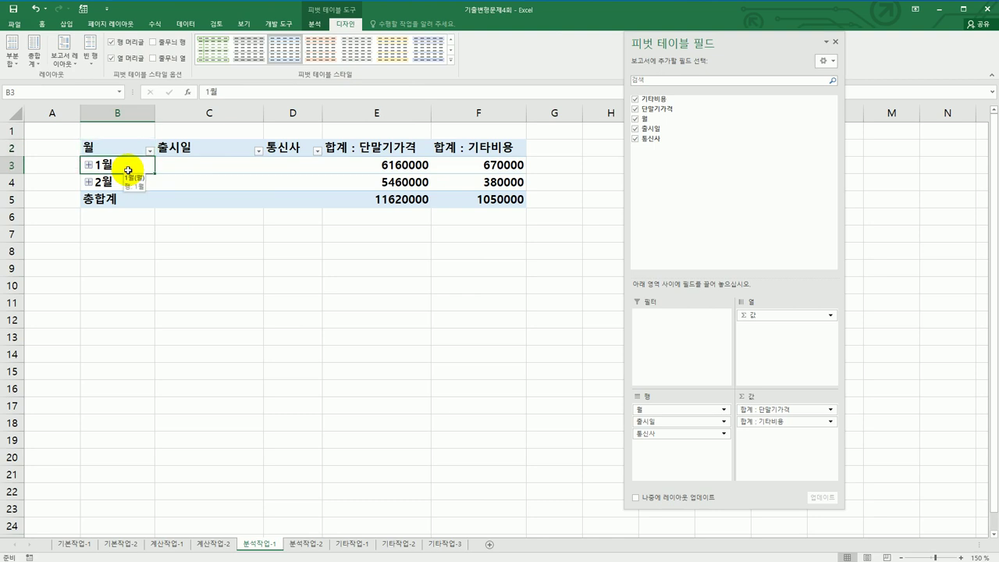
right_click(129, 163)
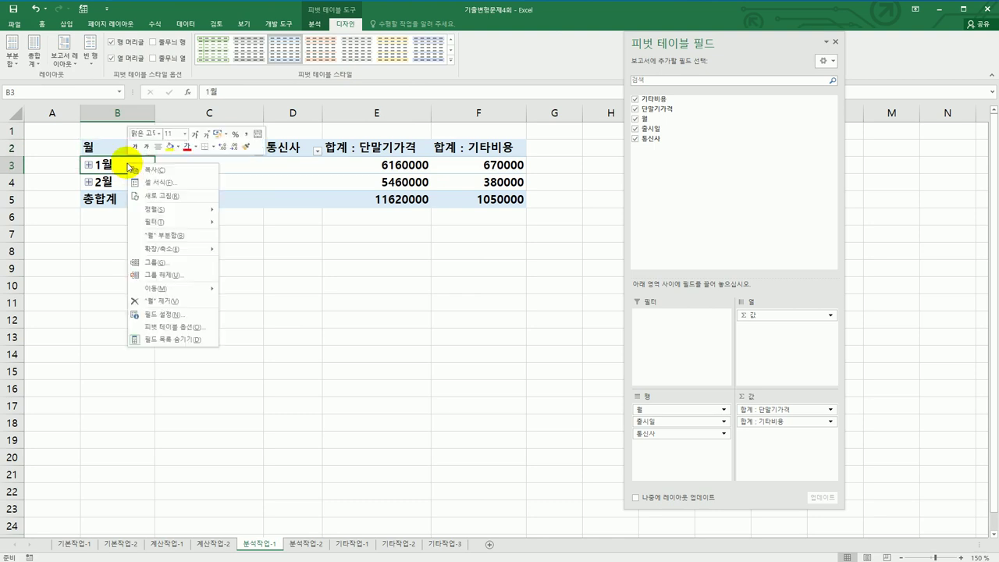
click(177, 263)
drag(140, 174, 251, 230)
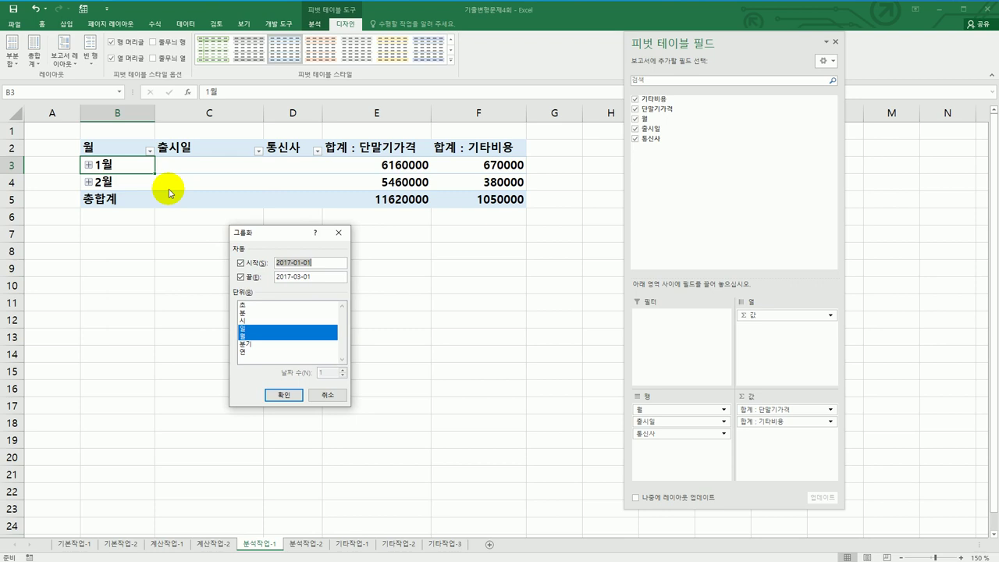
click(266, 329)
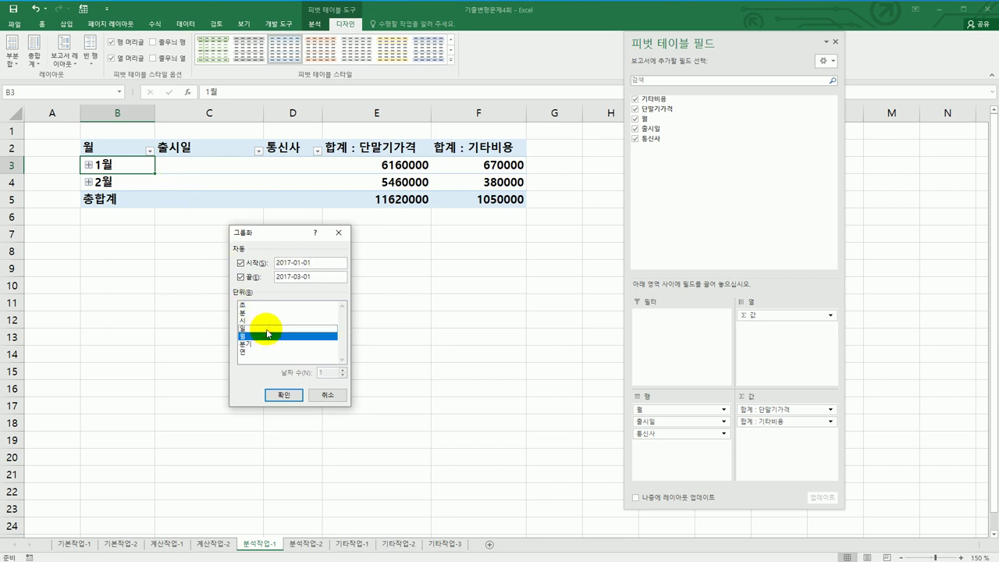
click(285, 396)
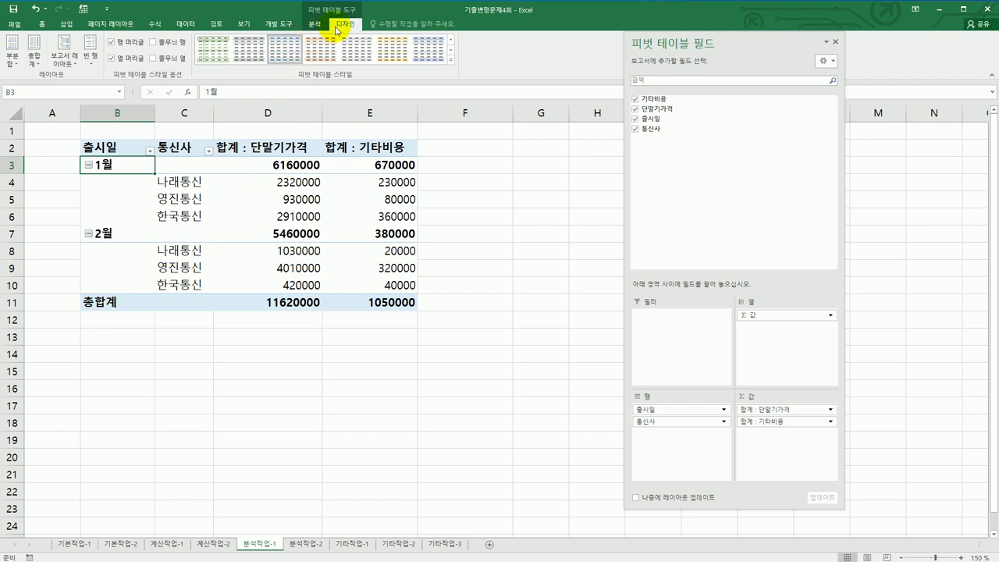
click(13, 63)
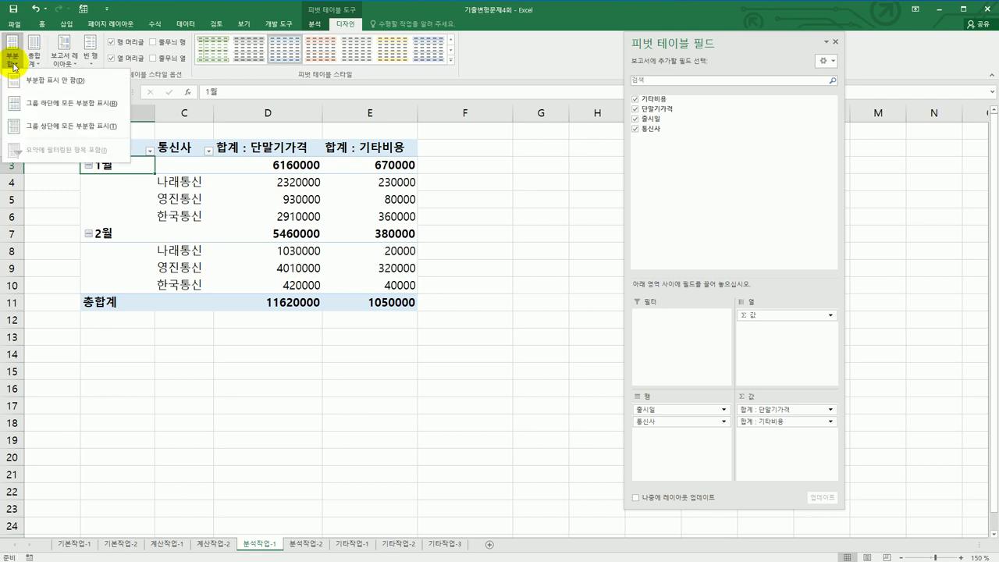
click(49, 107)
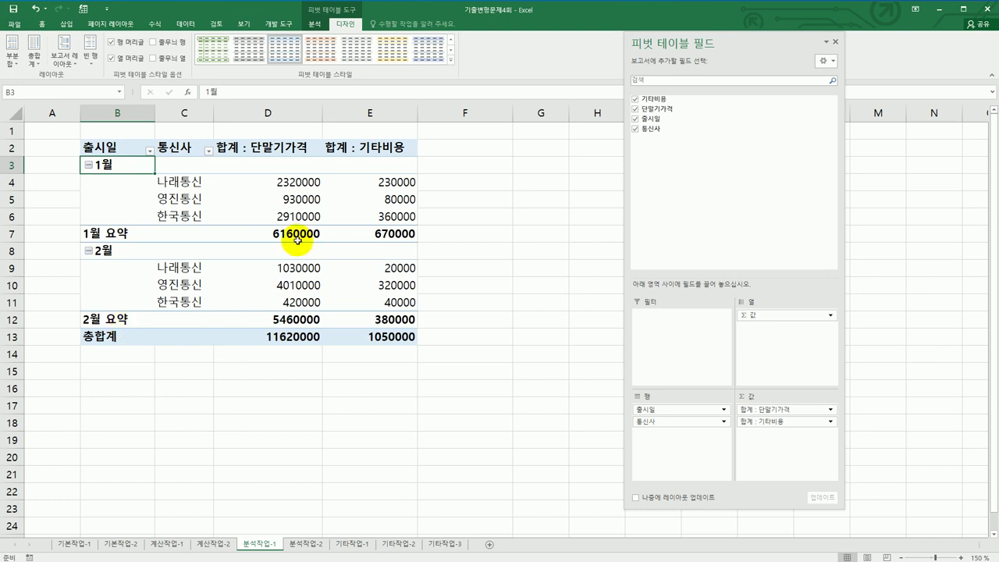
Summarize the 단말기가격 value field by 평균 instead of sum.
click(277, 150)
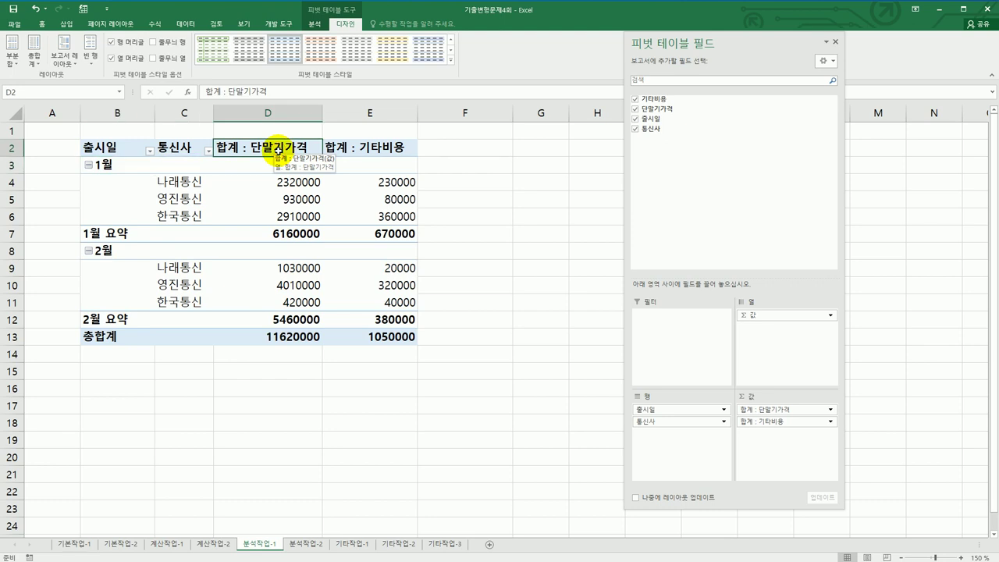
right_click(277, 150)
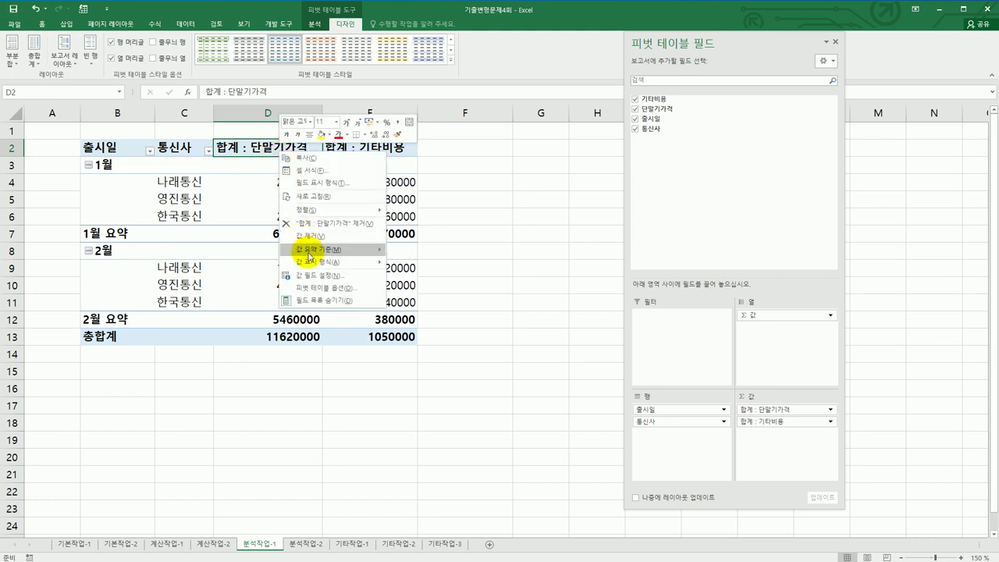
mouse_move(309, 256)
click(425, 276)
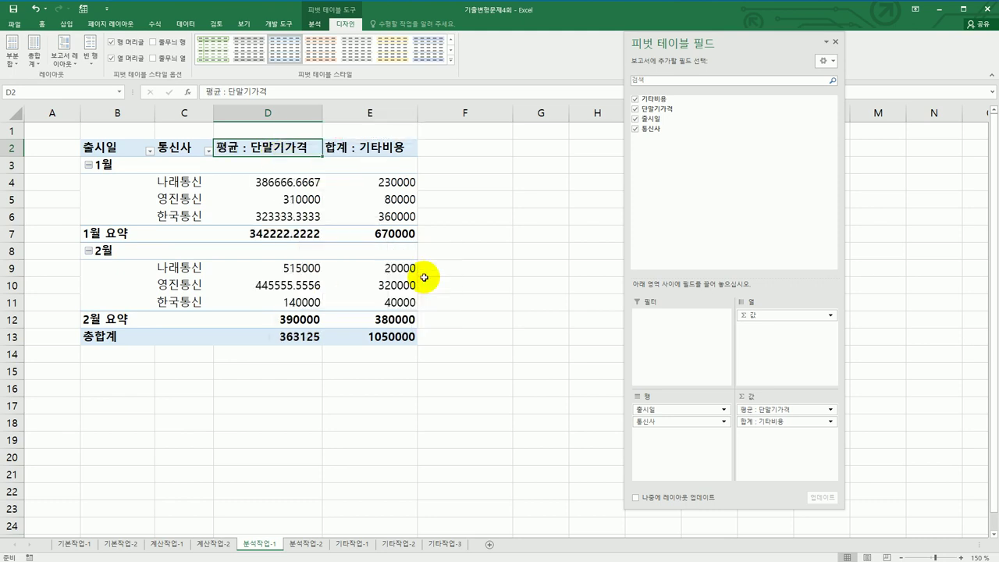
Format the 평균 : 단말기가격 value field as 숫자 with 0 decimal places and the thousands separator.
click(273, 142)
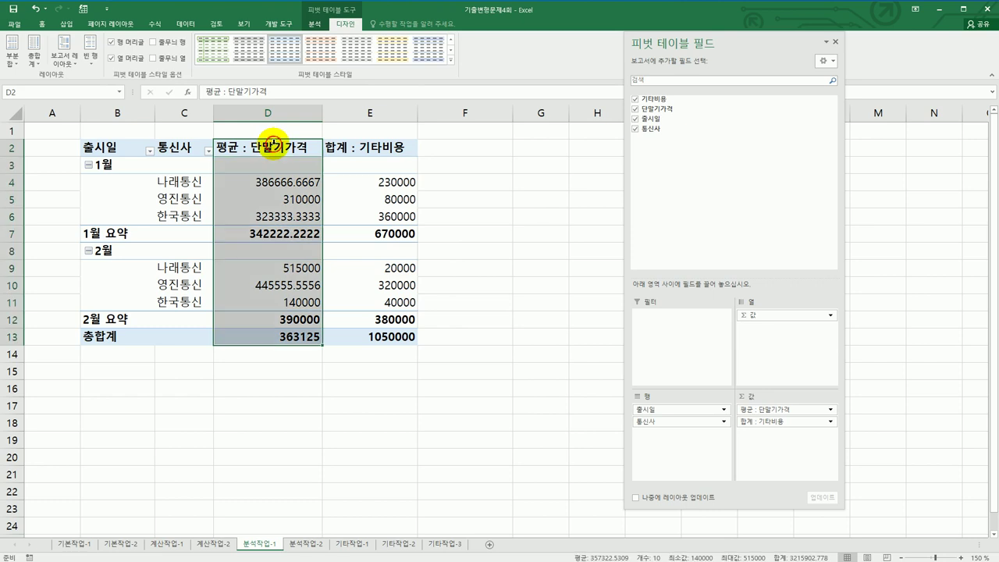
double_click(273, 148)
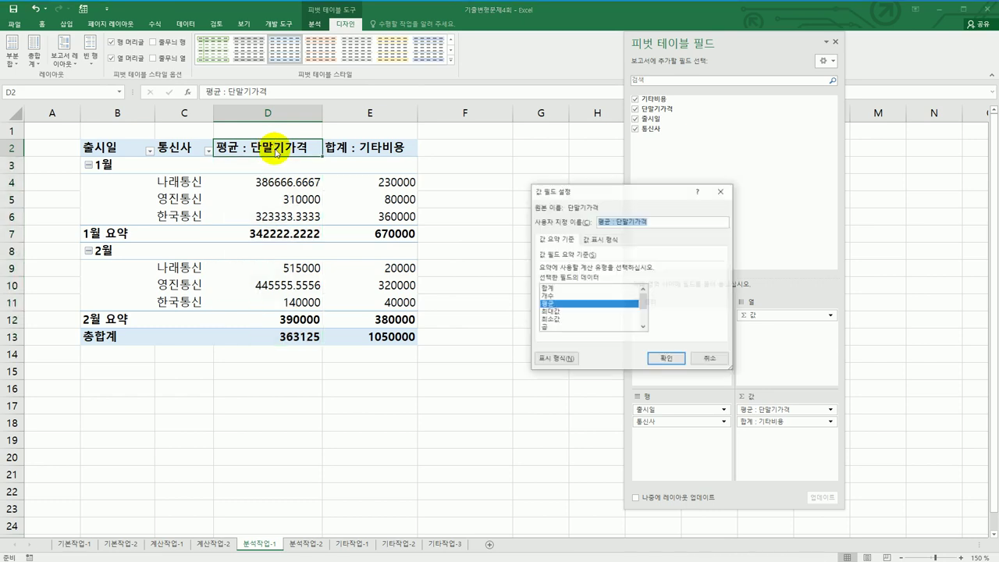
drag(584, 194, 512, 201)
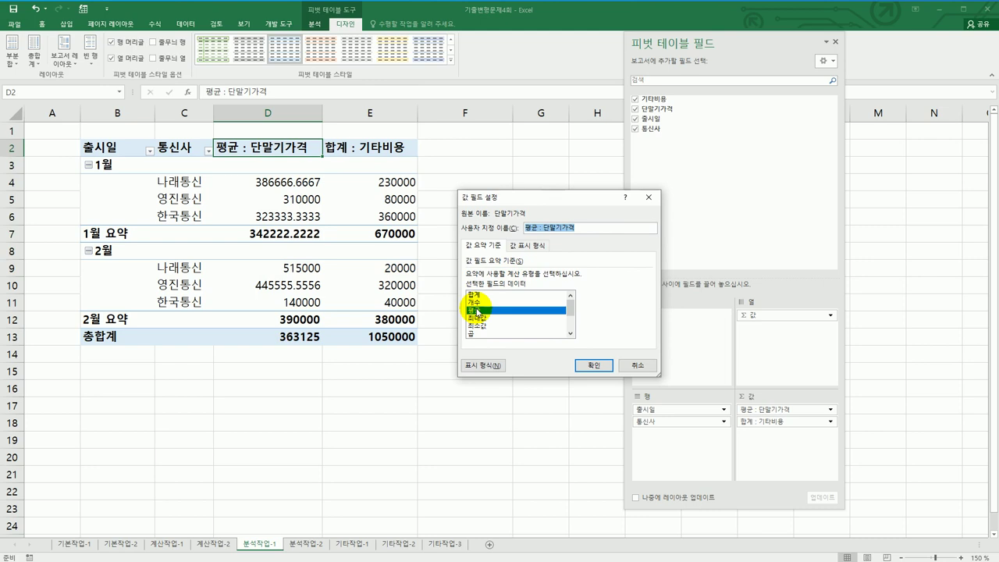
click(480, 366)
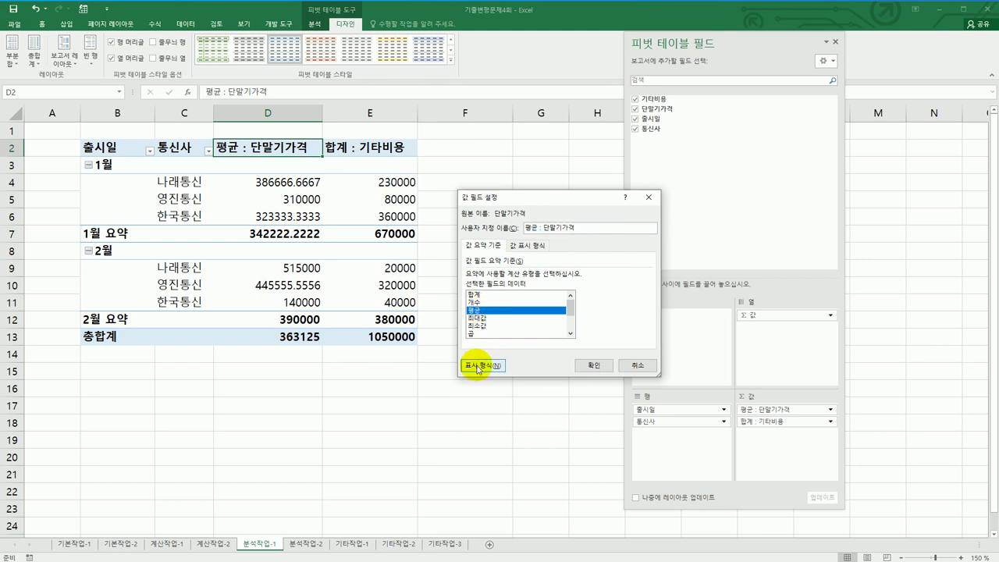
click(518, 199)
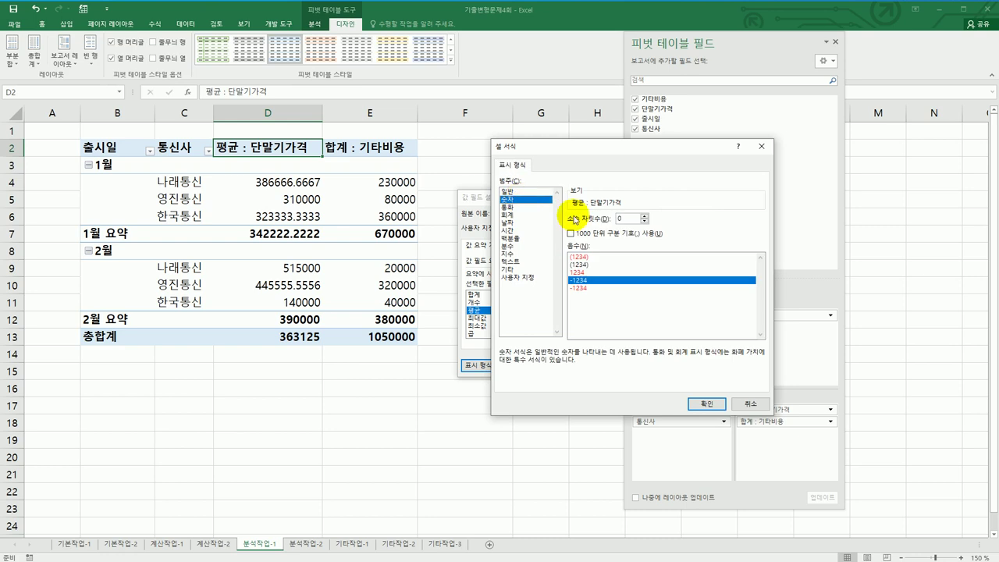
click(615, 238)
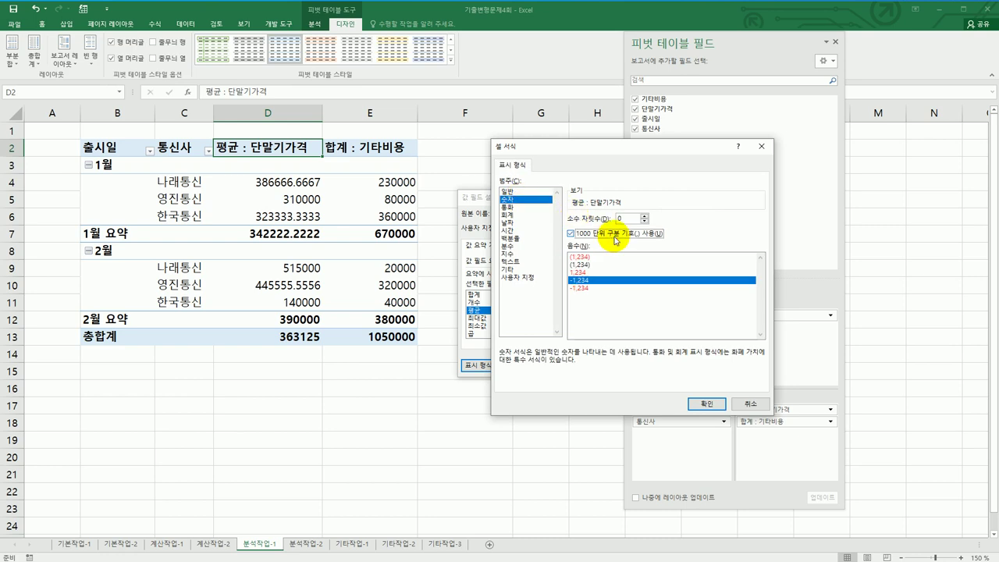
click(703, 404)
click(591, 365)
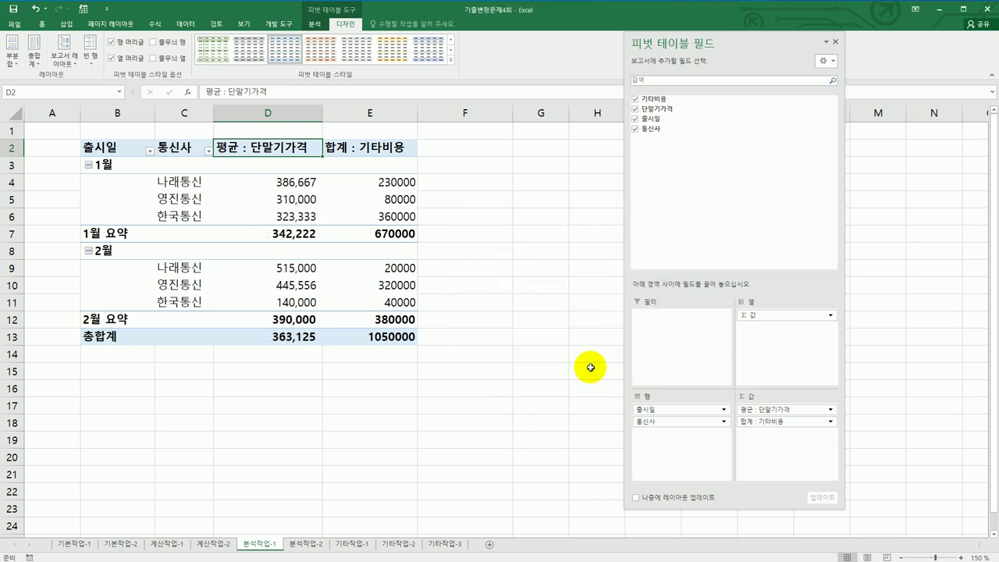
Summarize the 기타비용 value field by 평균 and format it as 숫자 with 0 decimals and the thousands separator.
click(375, 148)
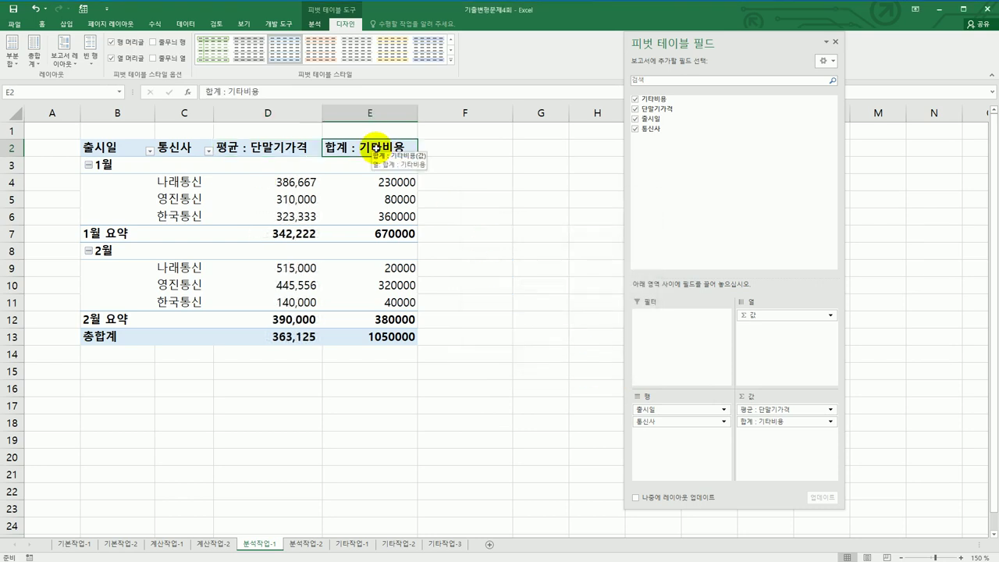
right_click(374, 148)
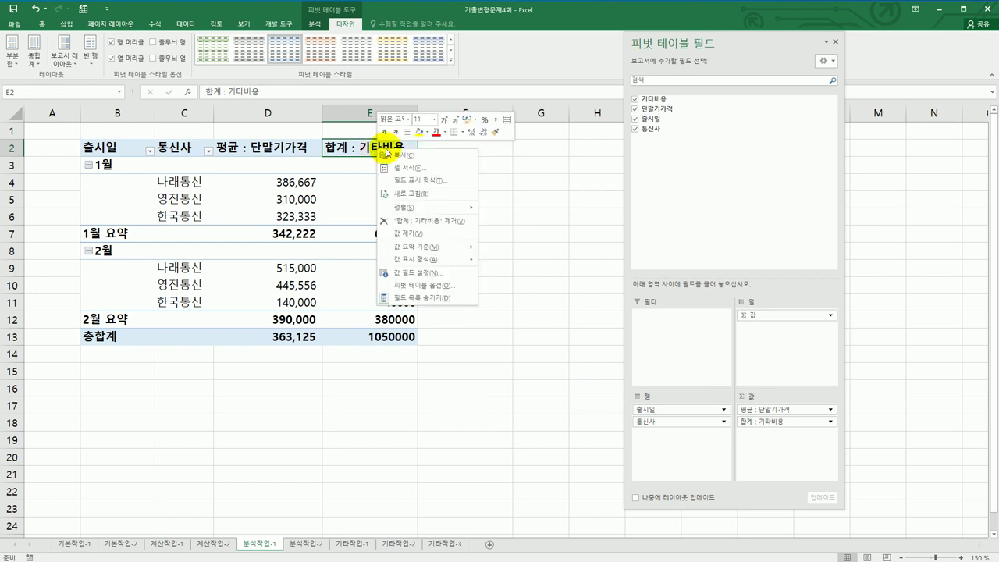
click(451, 275)
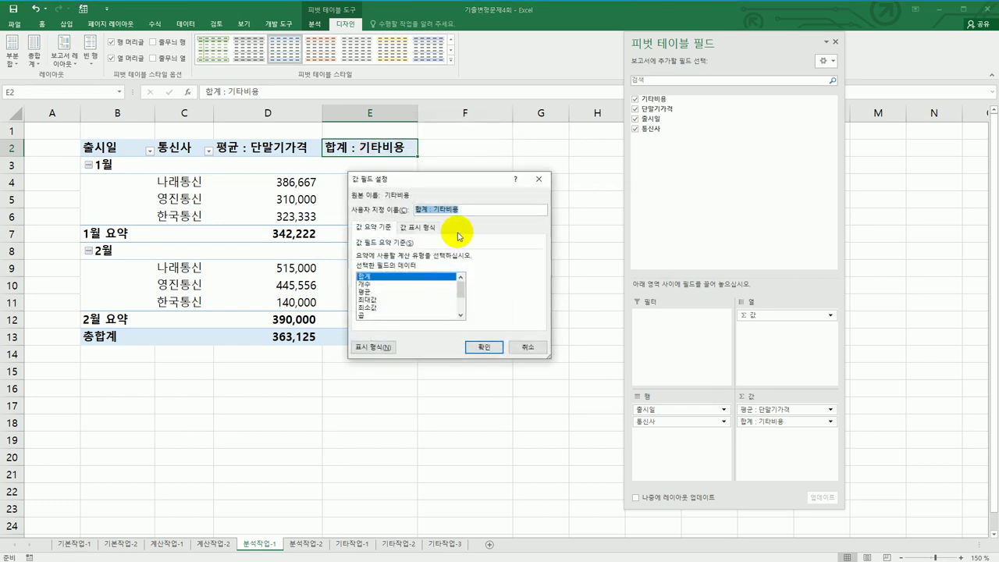
click(404, 292)
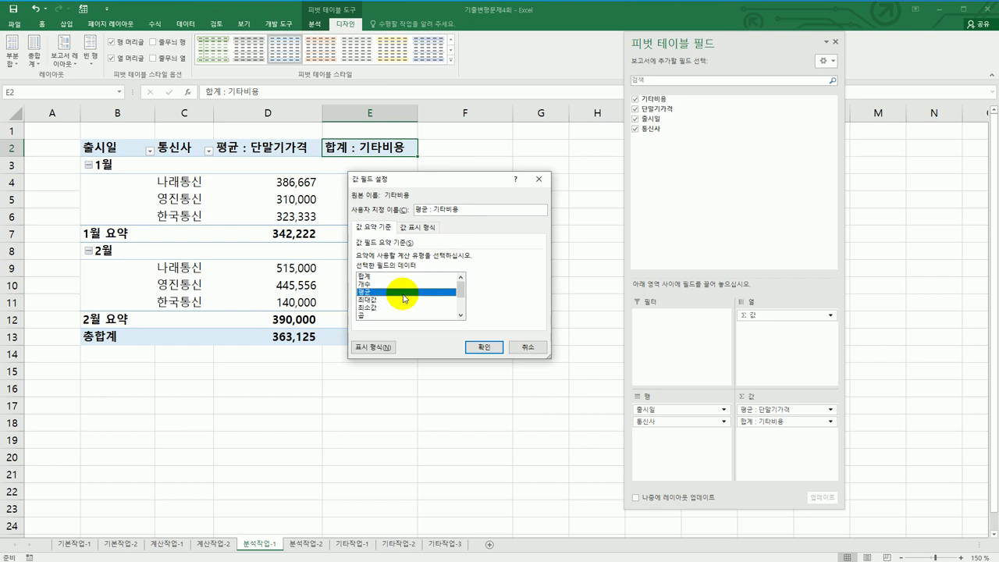
click(376, 350)
drag(446, 134, 639, 143)
click(536, 199)
click(601, 233)
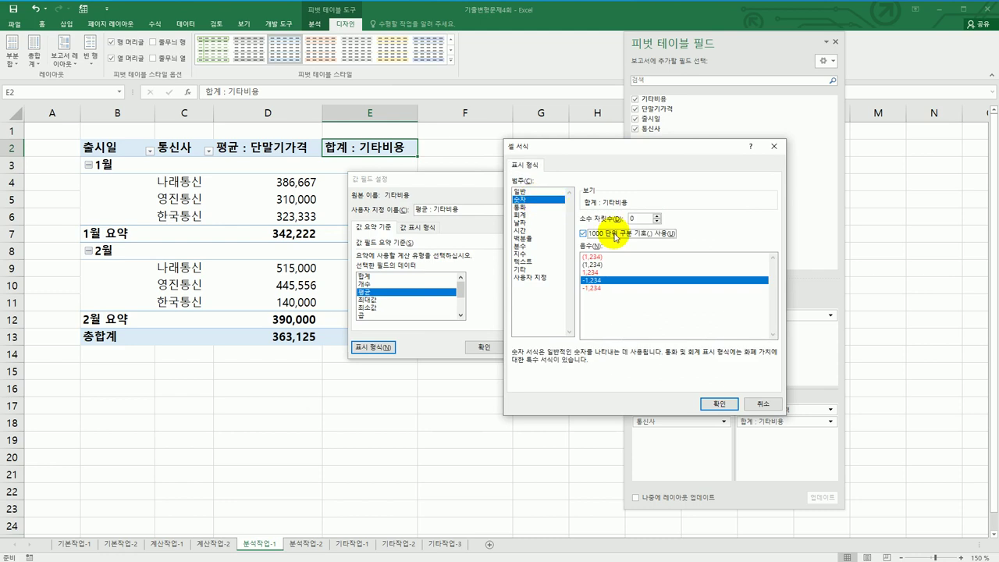
click(719, 404)
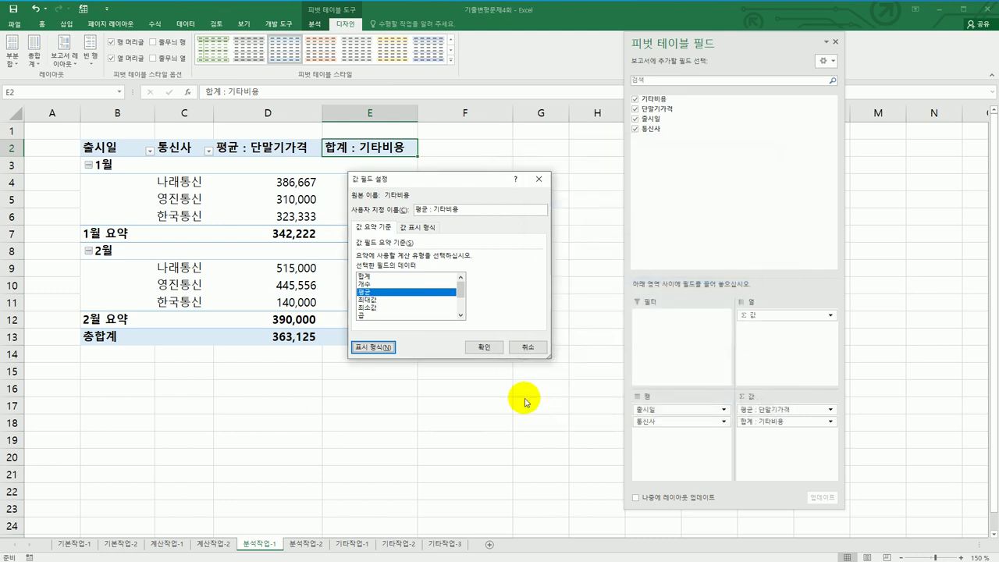
click(483, 346)
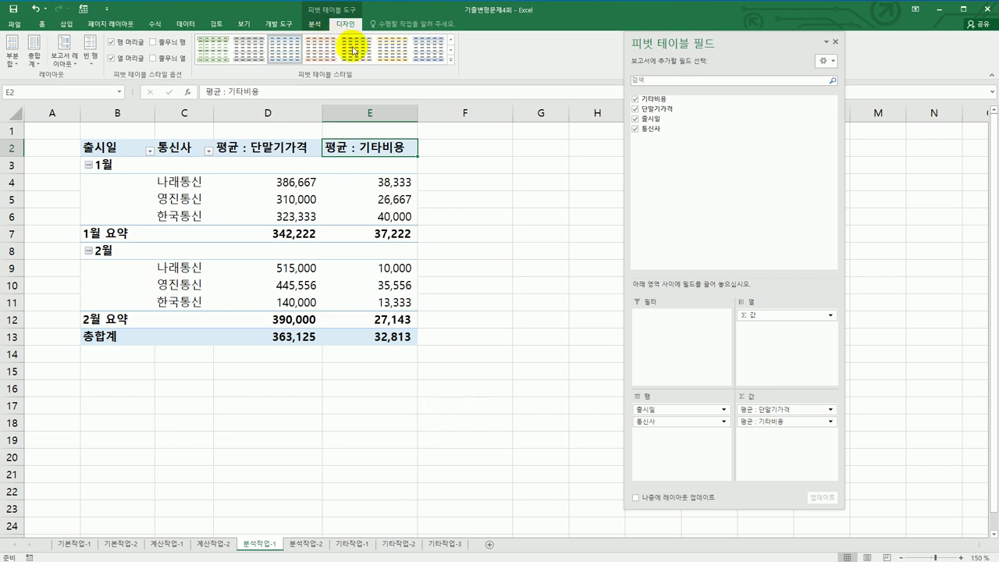
Apply 피벗 스타일 보통 9 to the PivotTable and turn on banded columns (줄무늬 열).
click(451, 60)
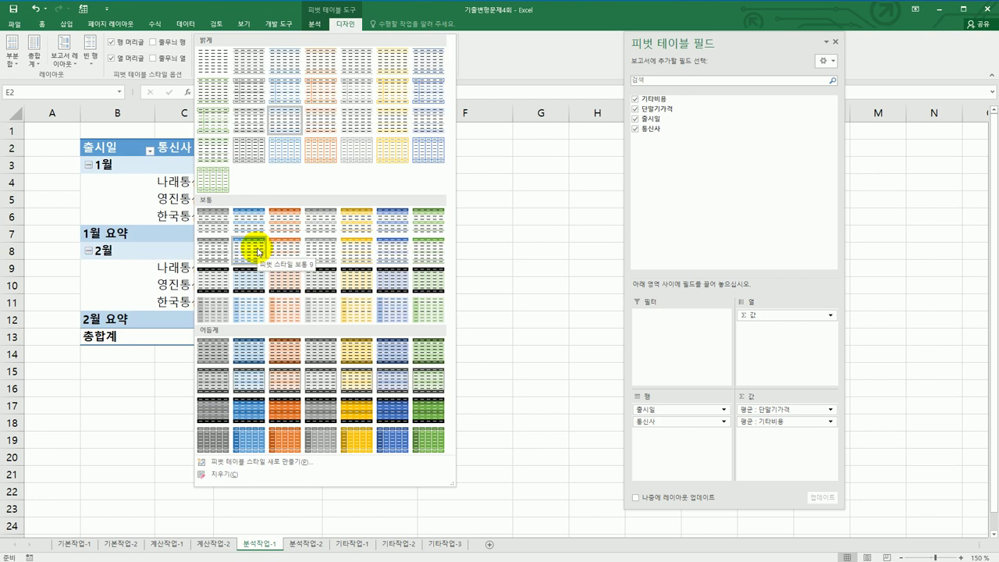
click(258, 250)
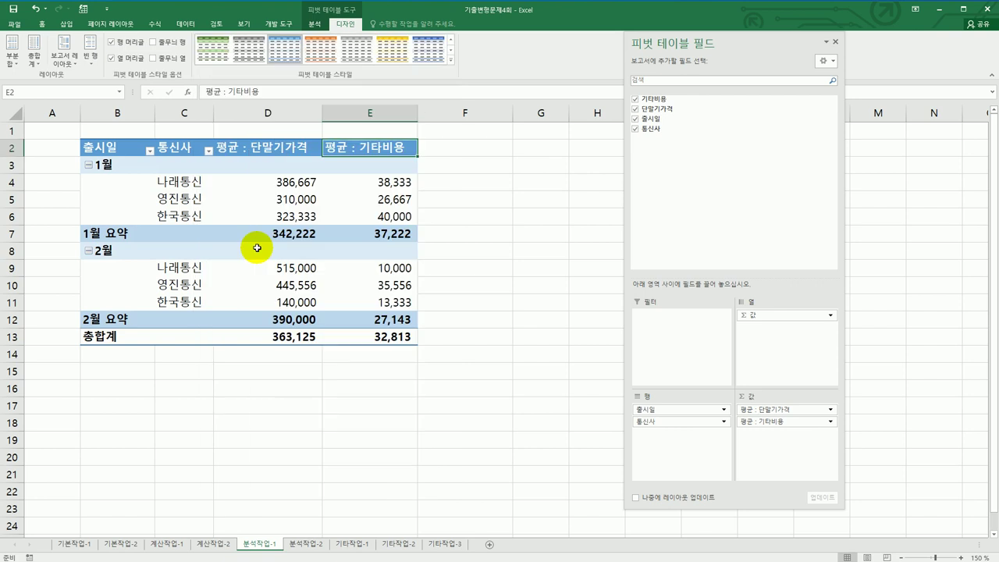
click(166, 62)
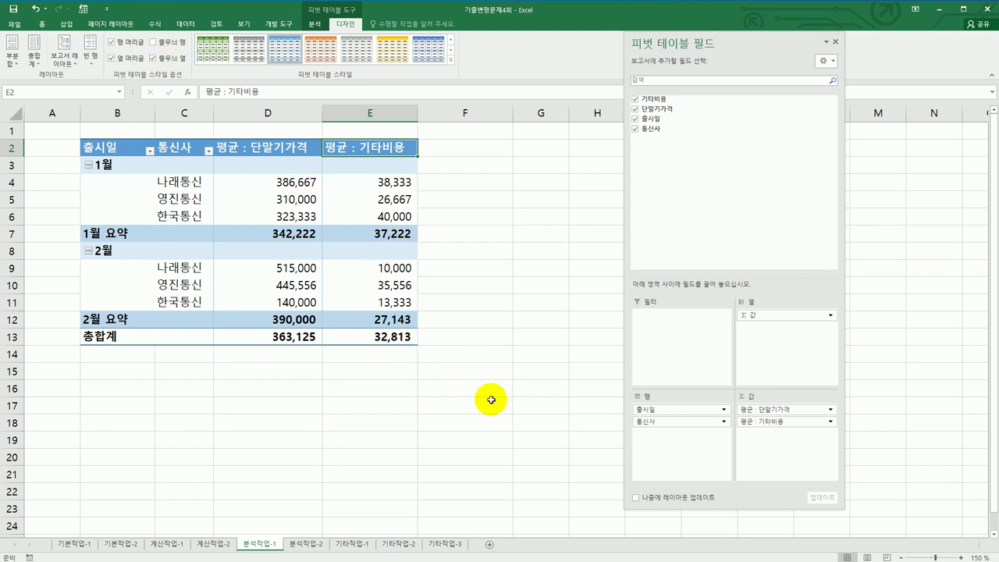
On the 분석작업-2 sheet, remove duplicate records from table [표1], comparing only the 성명, 등급 and 성별 columns.
click(524, 403)
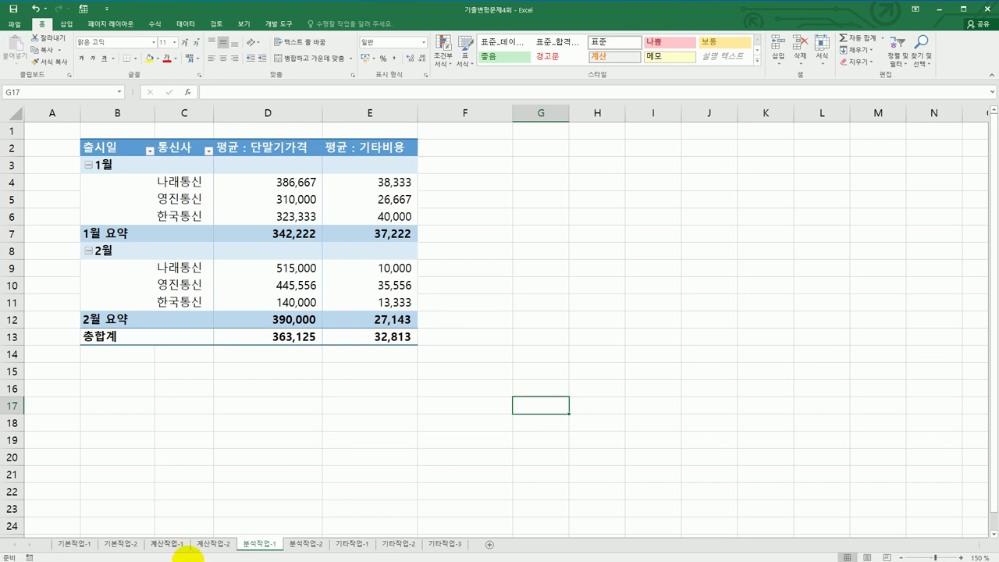
click(305, 545)
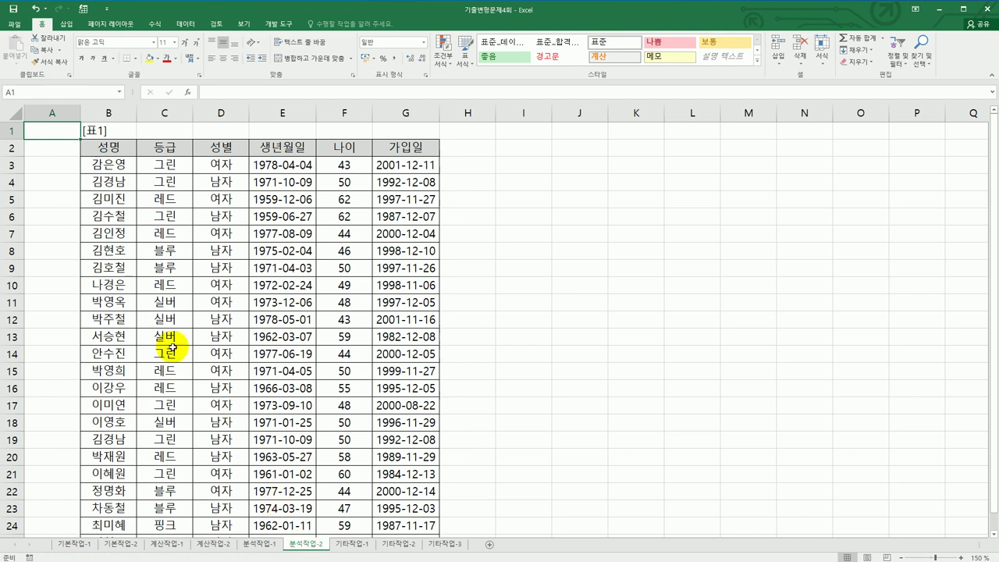
click(207, 161)
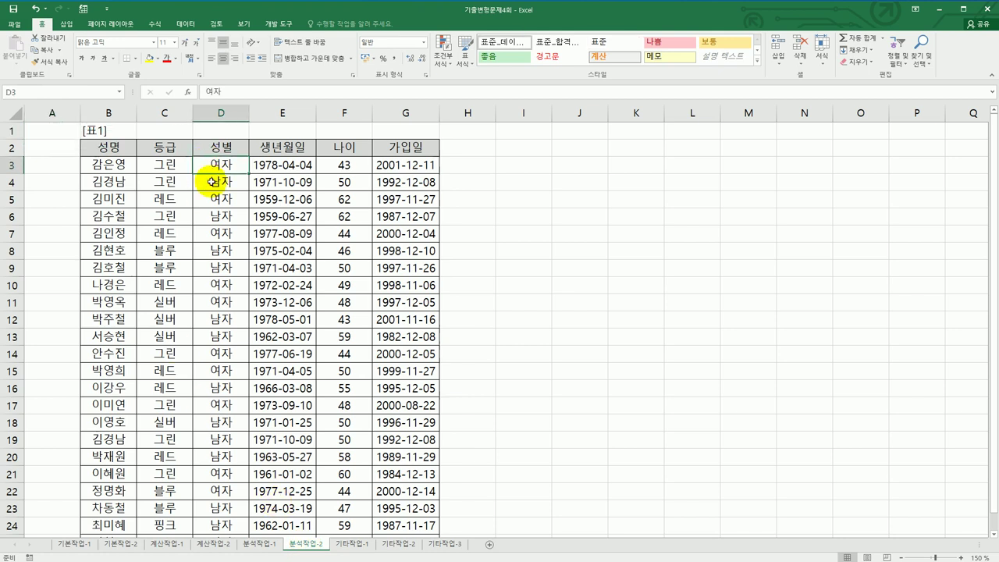
click(187, 24)
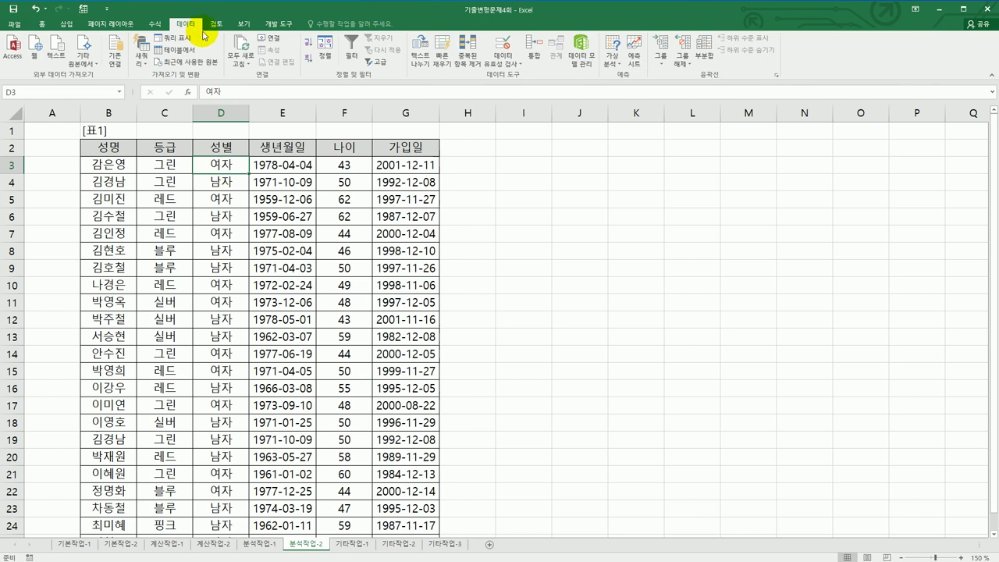
click(476, 66)
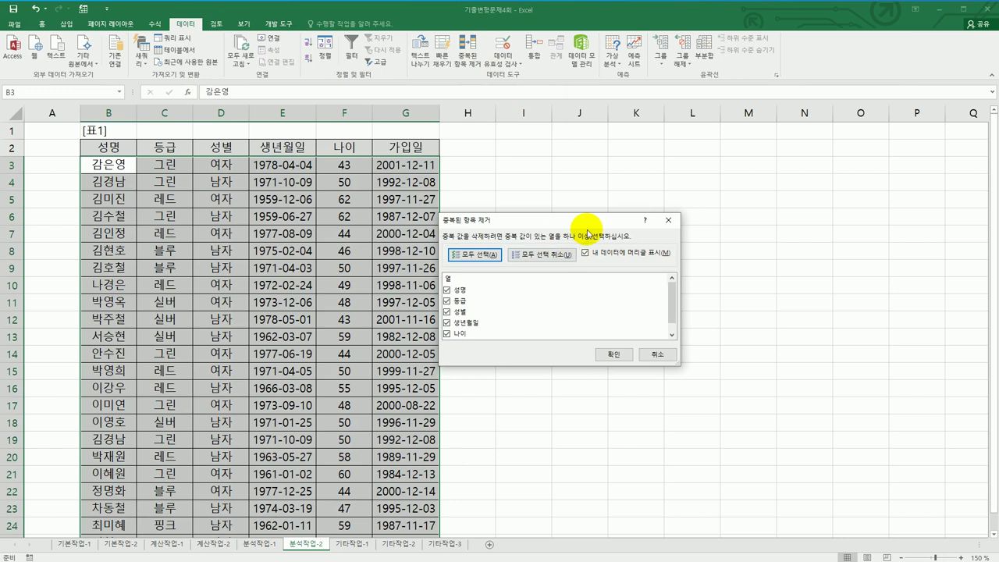
drag(584, 225, 649, 206)
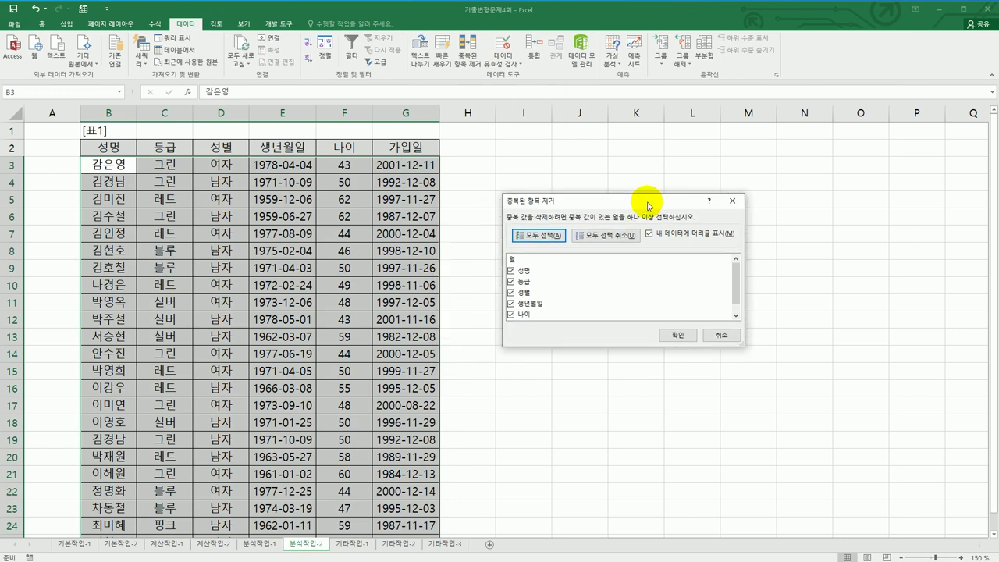
click(622, 238)
click(511, 271)
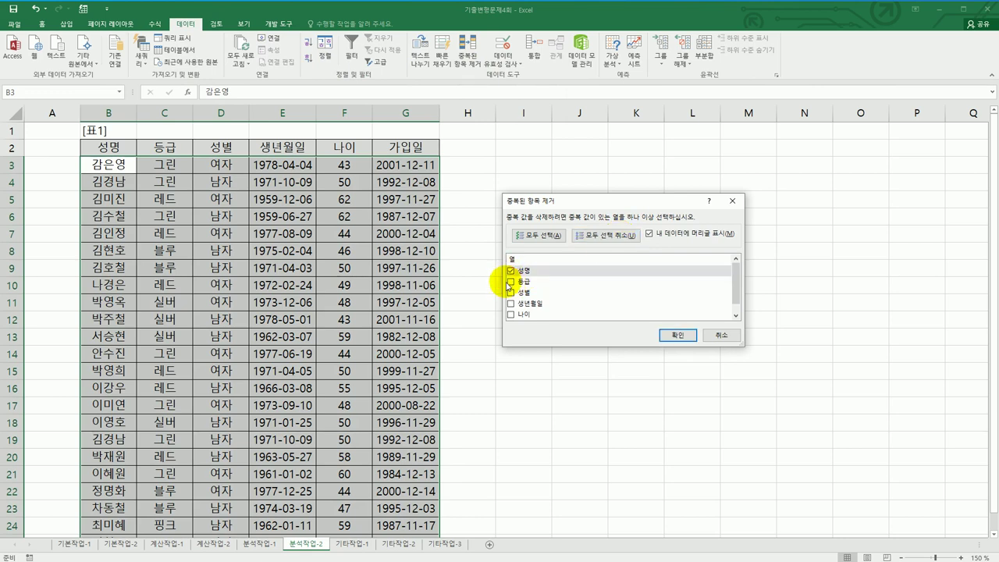
click(510, 283)
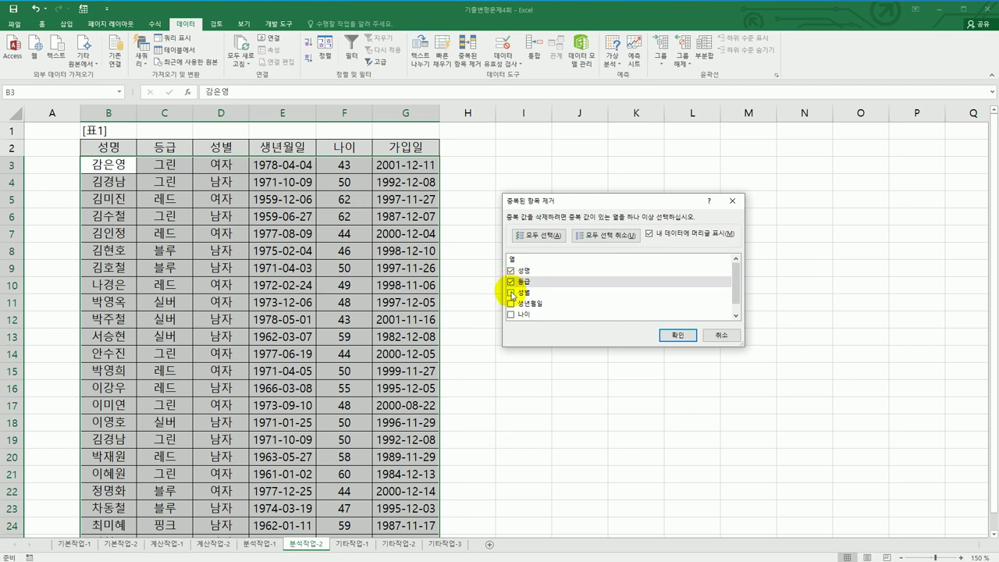
click(511, 293)
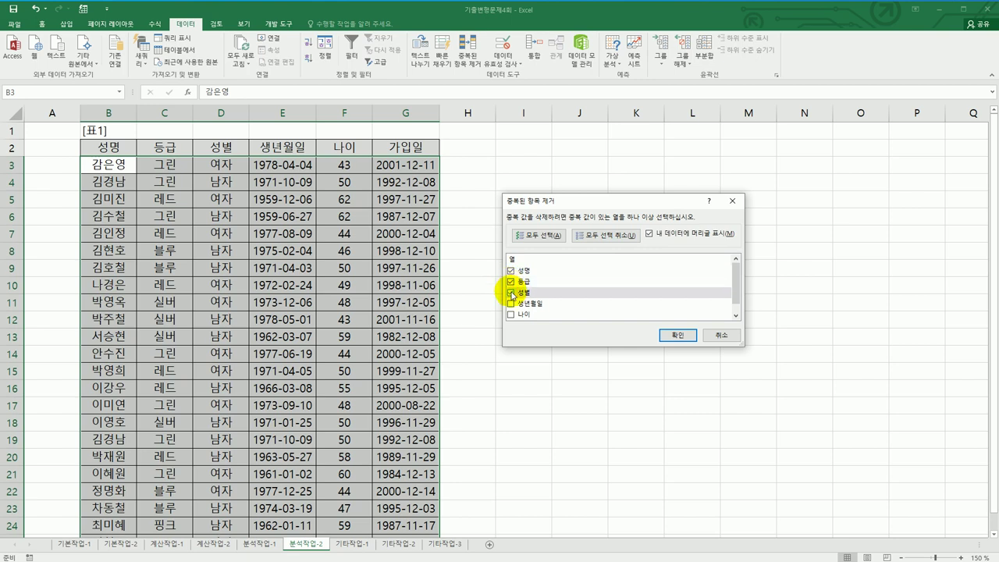
click(677, 335)
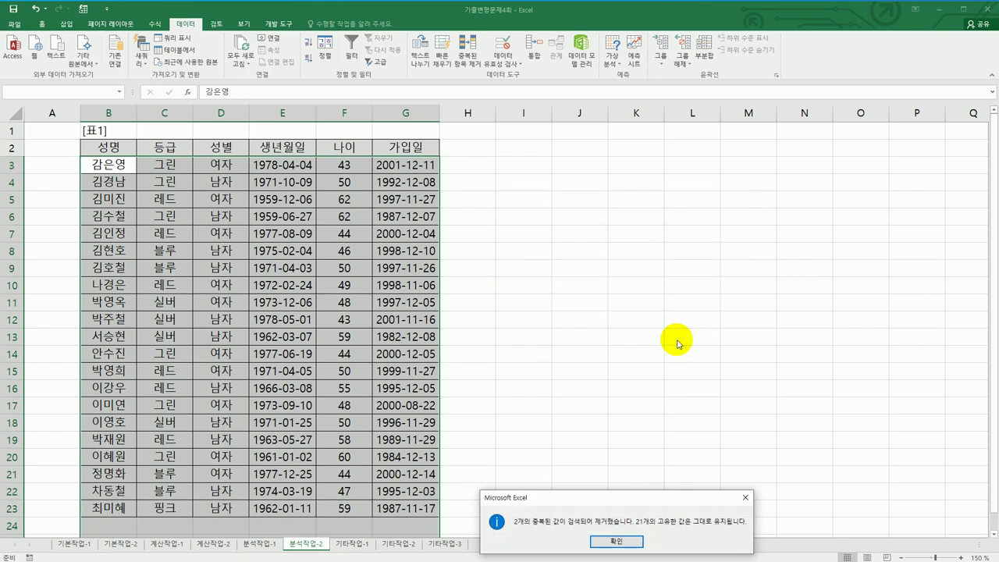
drag(631, 503, 654, 286)
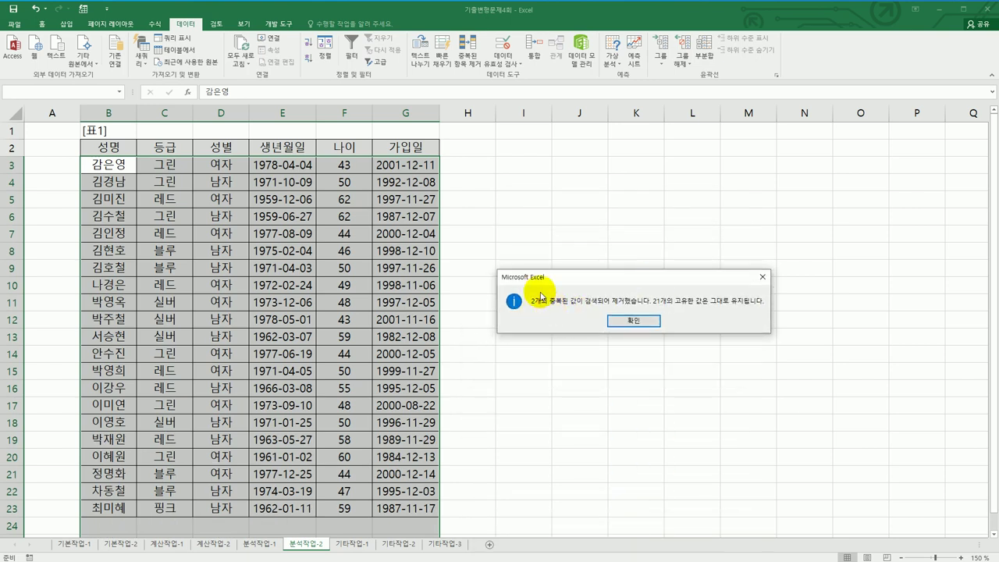
click(646, 327)
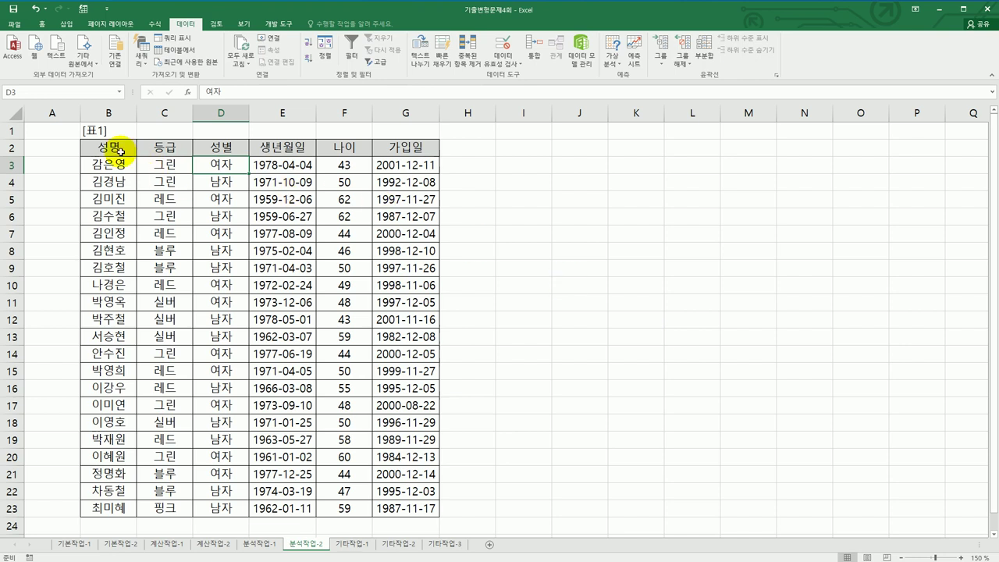
Sort the table by 등급 in ascending order, with 성별 ascending as the second sort level.
click(156, 151)
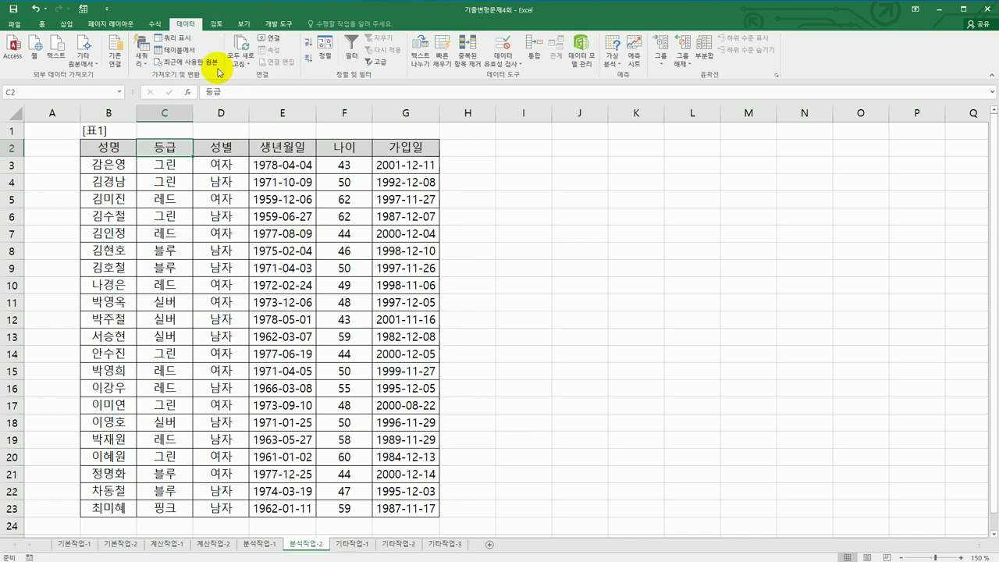
click(326, 57)
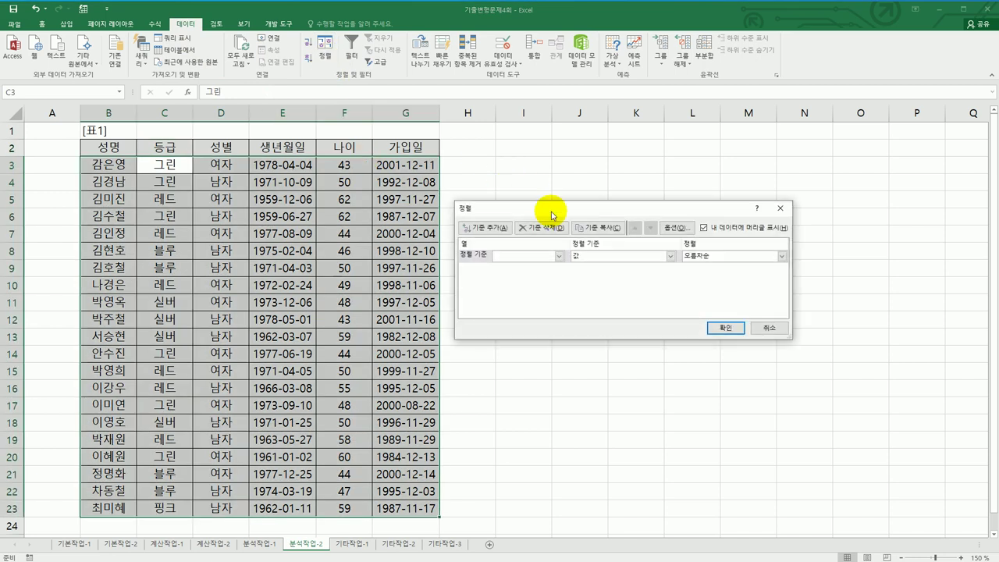
click(558, 256)
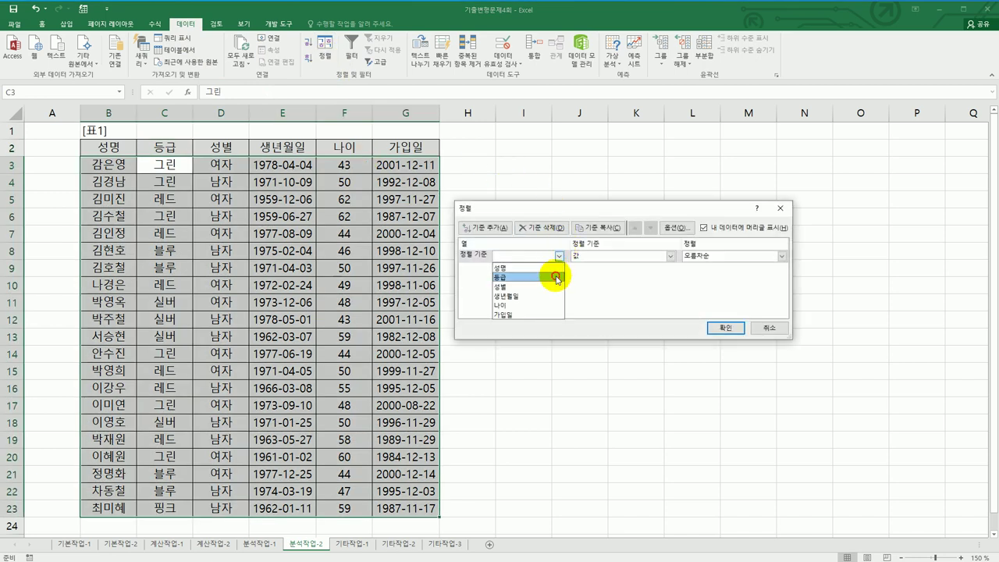
click(557, 277)
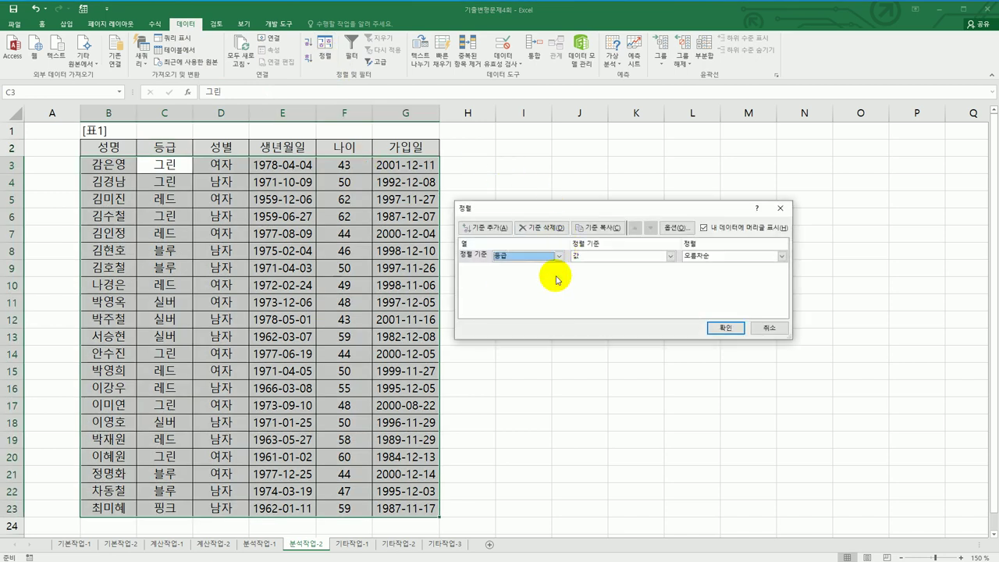
click(488, 227)
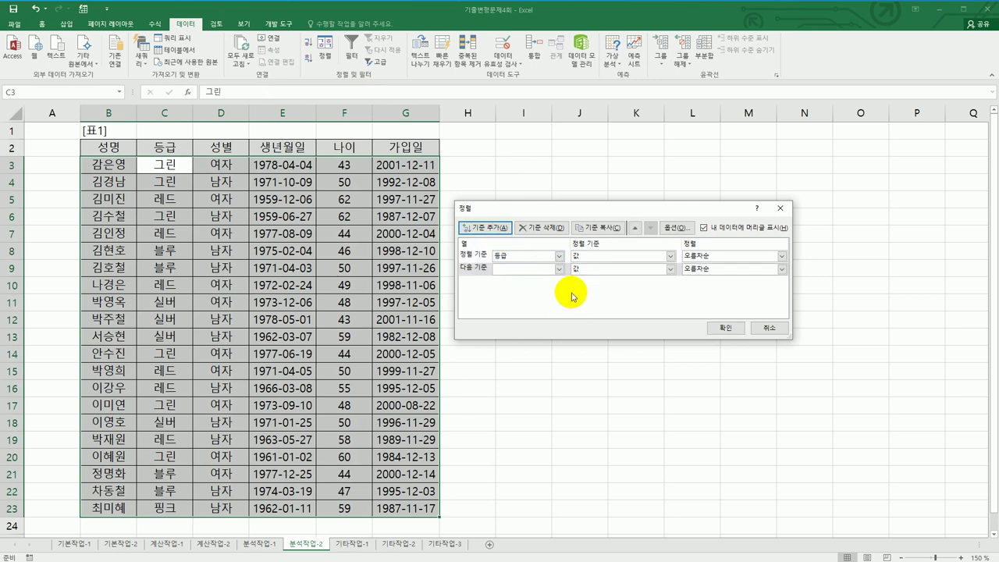
click(558, 269)
click(546, 299)
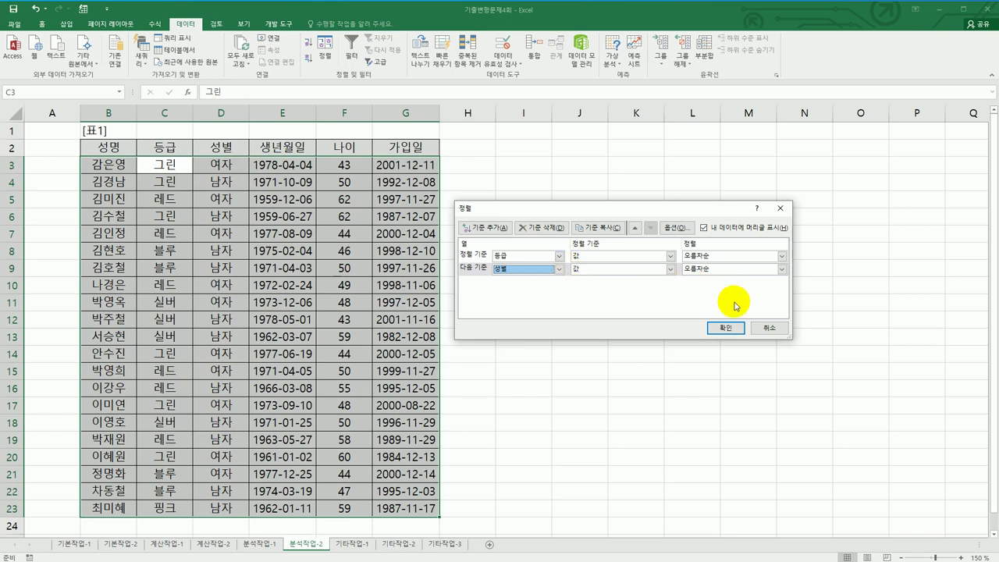
click(727, 327)
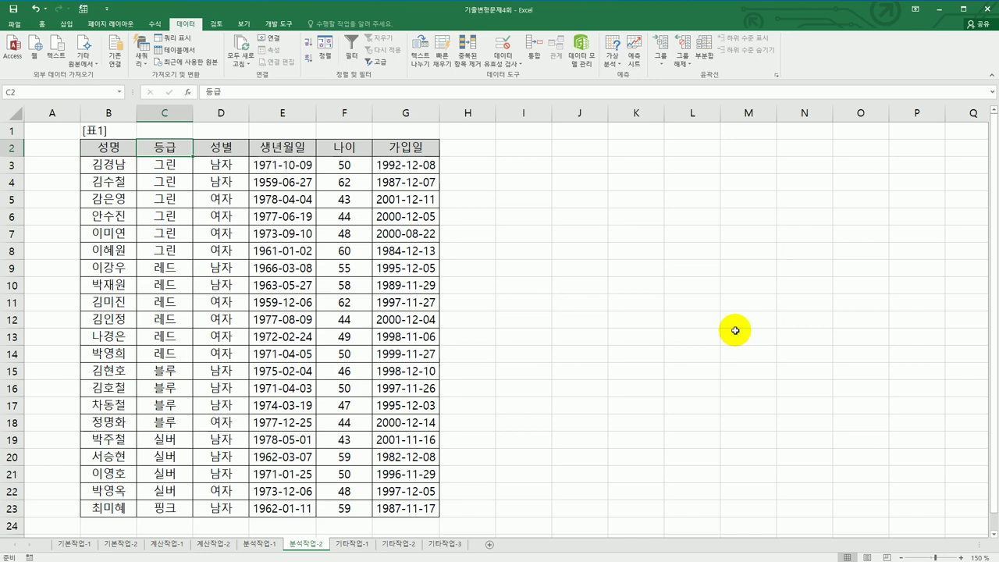
Add subtotals to the table grouped by 등급, calculating the average (평균) of 나이 only.
click(702, 61)
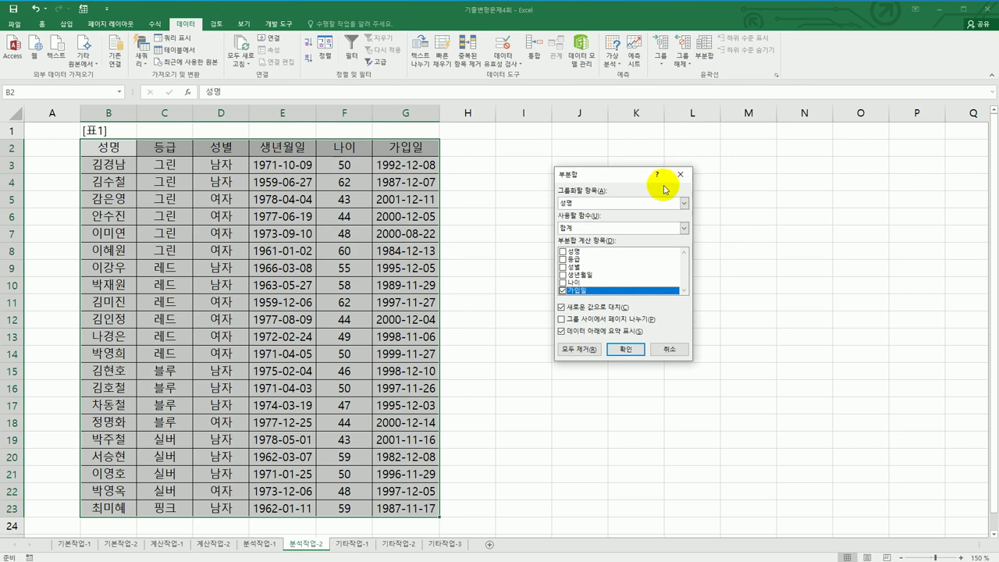
click(639, 203)
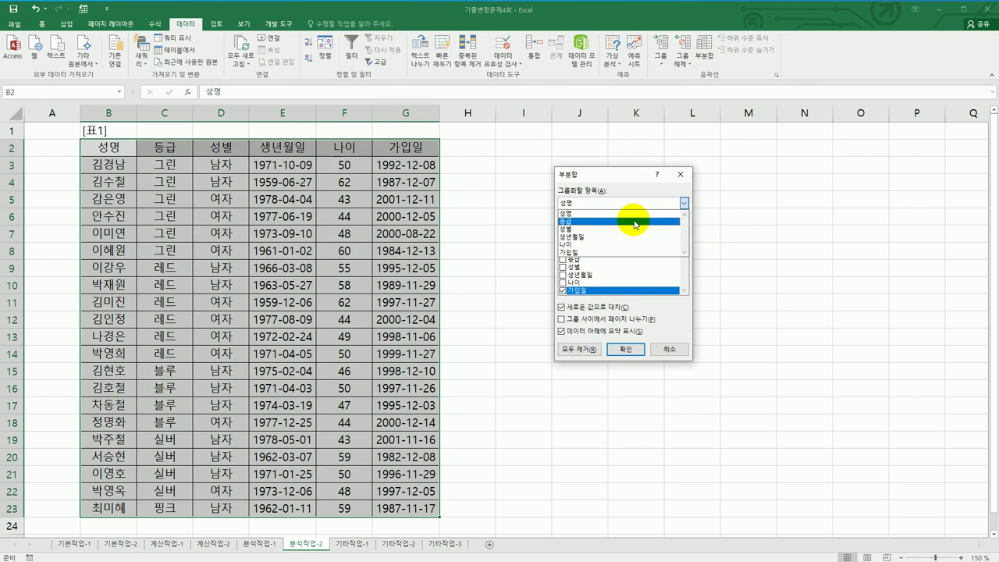
click(634, 221)
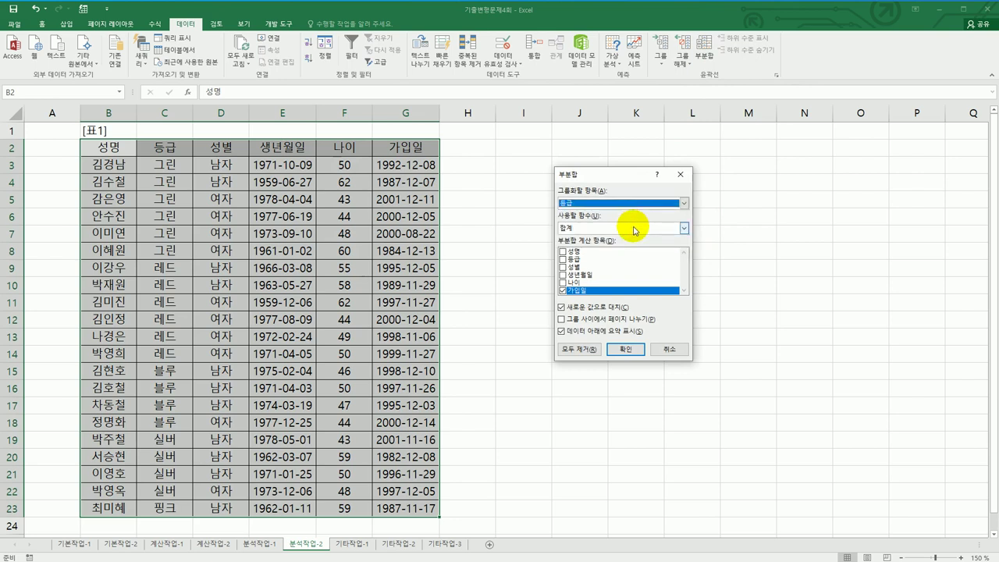
click(635, 226)
click(630, 254)
click(562, 290)
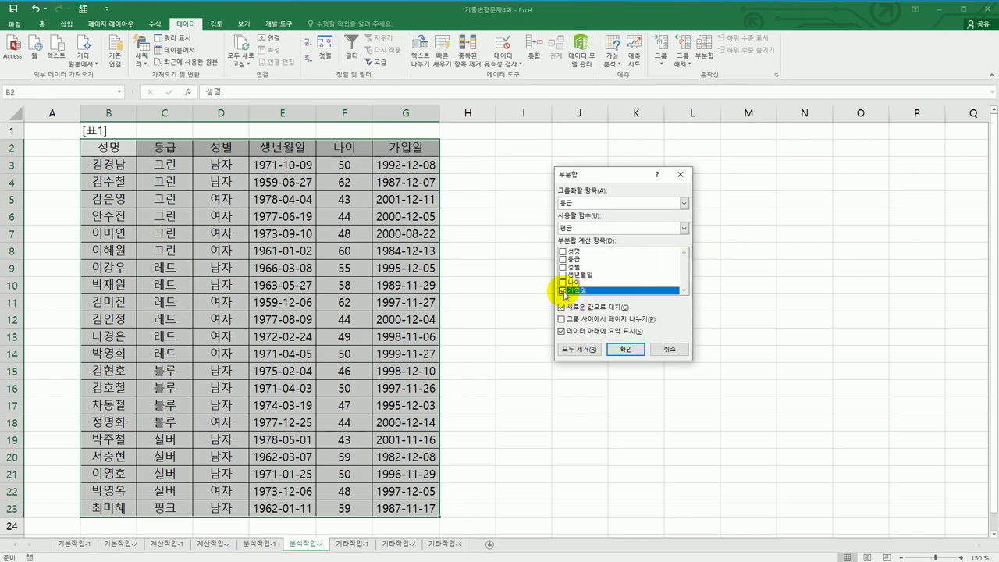
click(562, 282)
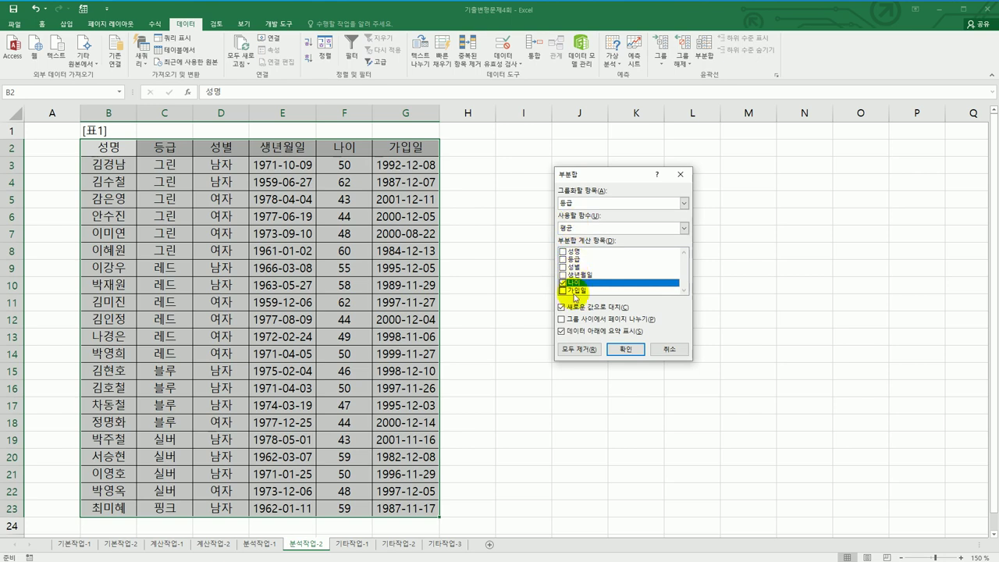
click(625, 349)
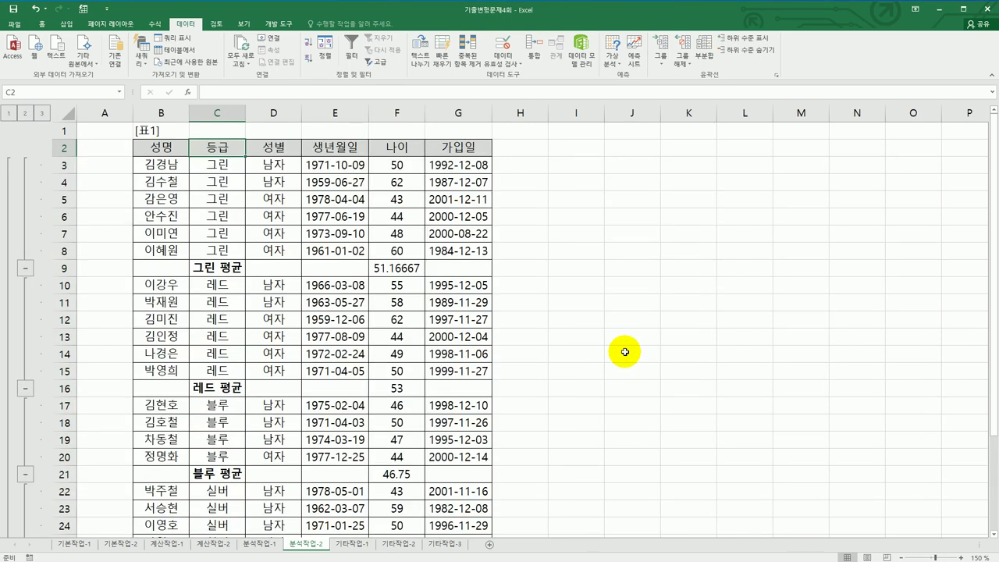
Add a nested subtotal grouped by 성별 that counts (개수) 가입일 only, without replacing the existing subtotals.
click(703, 55)
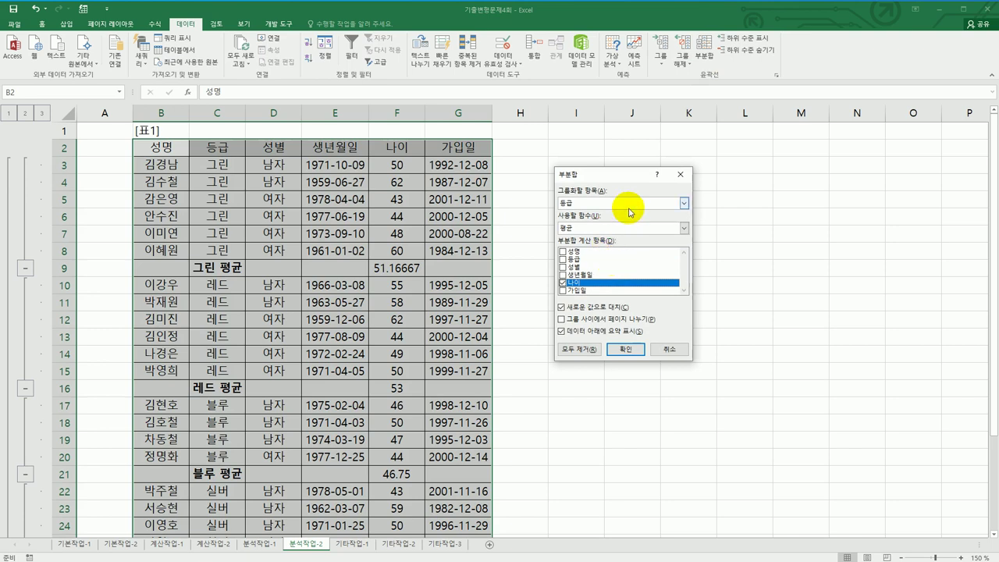
click(630, 203)
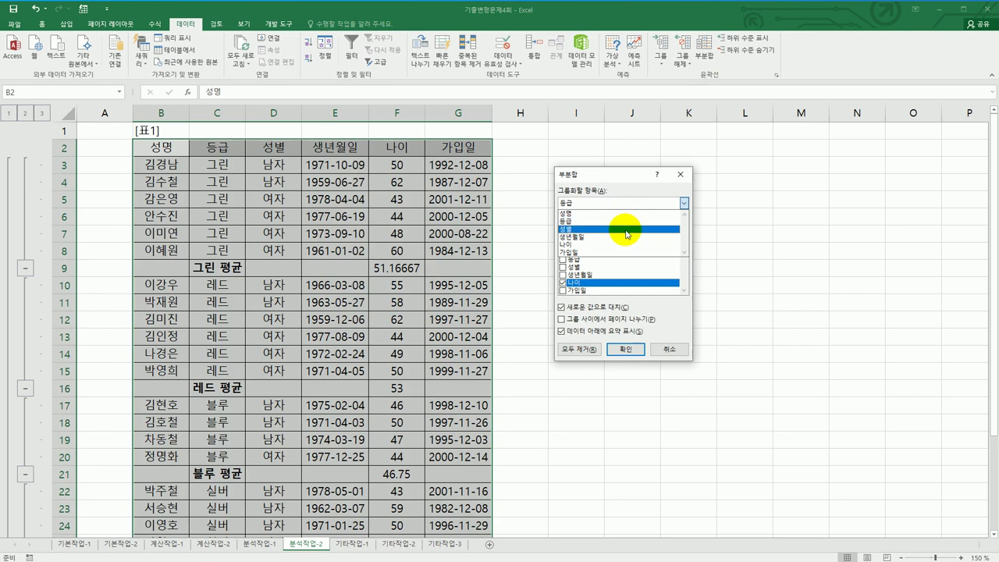
click(626, 230)
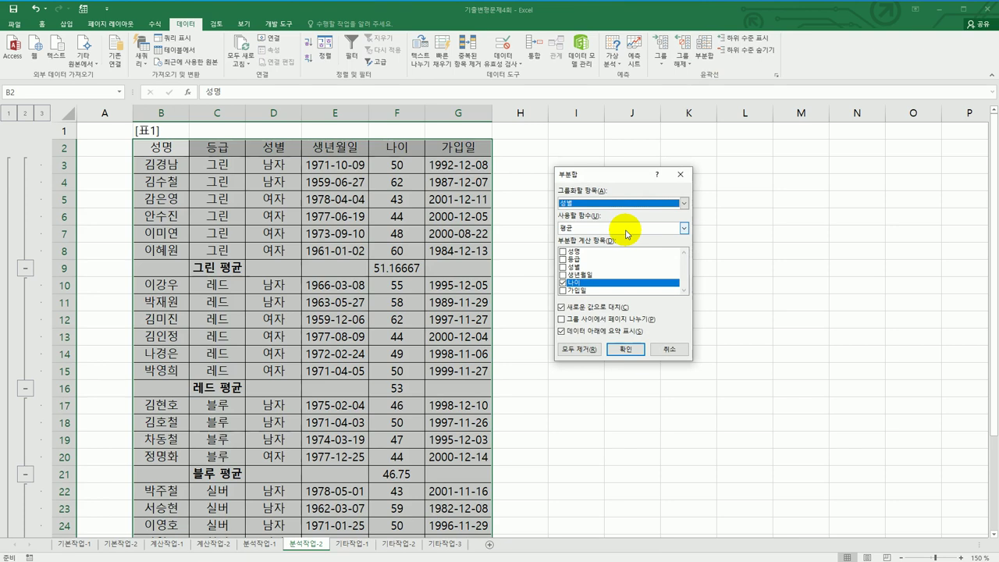
click(628, 229)
click(621, 246)
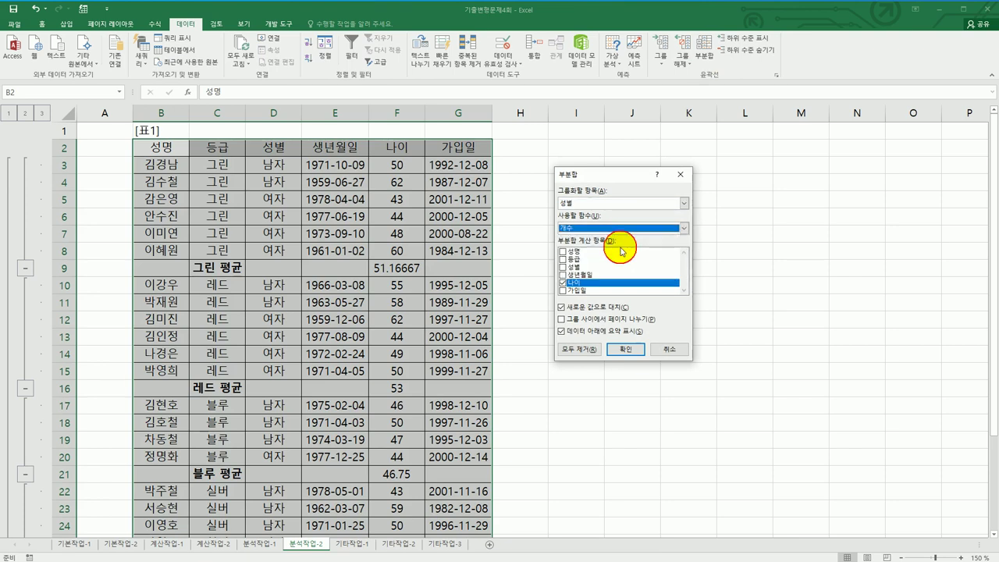
click(562, 284)
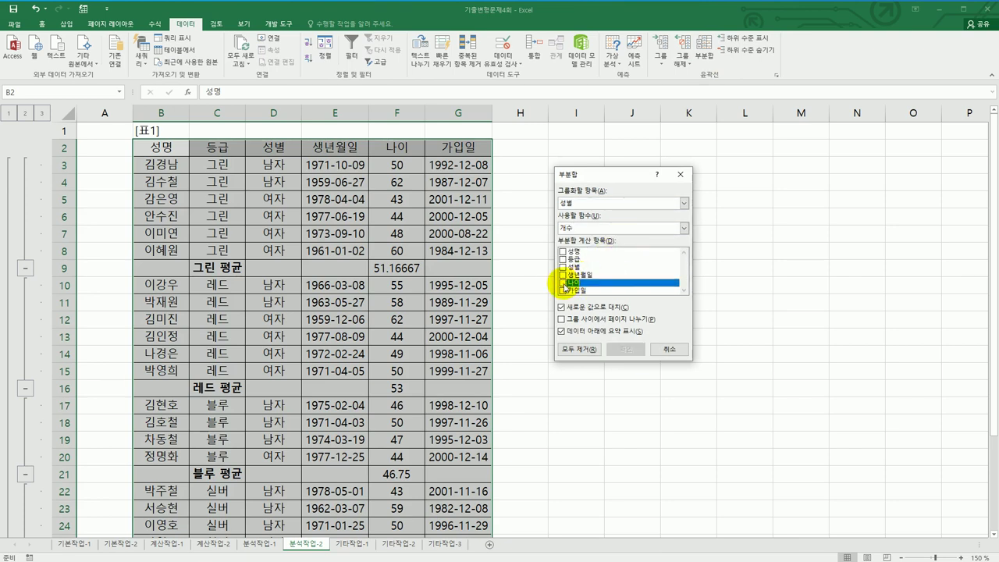
click(563, 292)
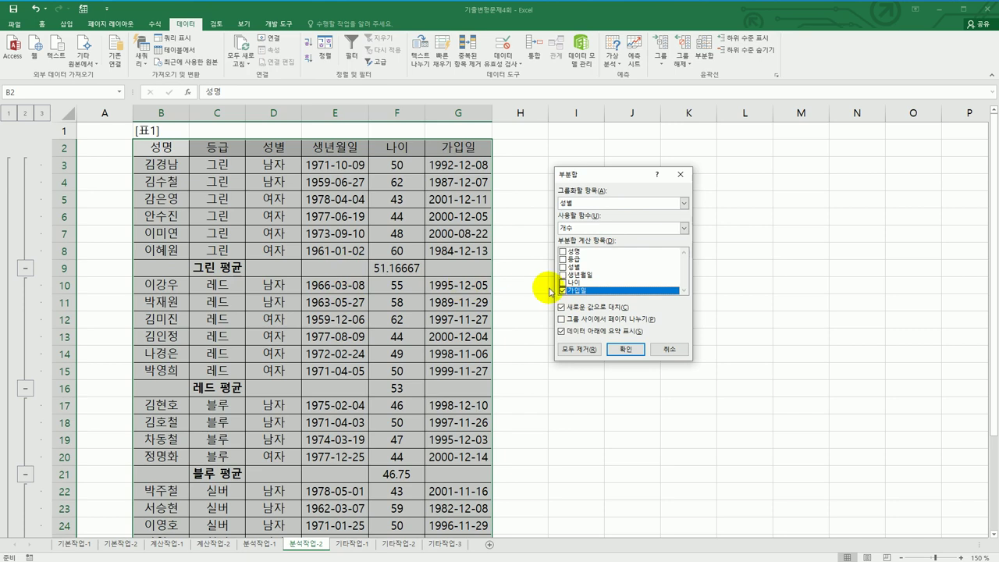
click(589, 309)
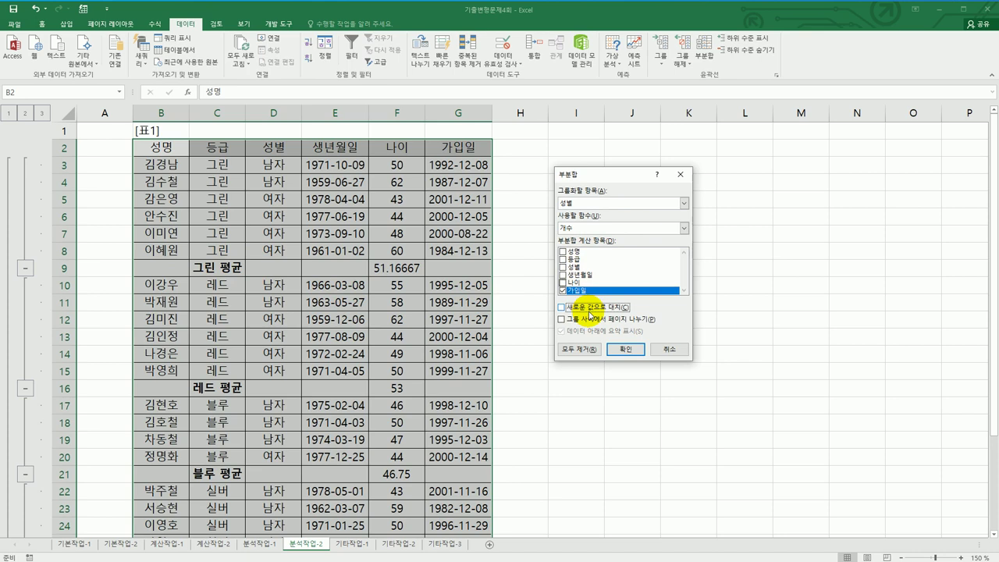
click(626, 350)
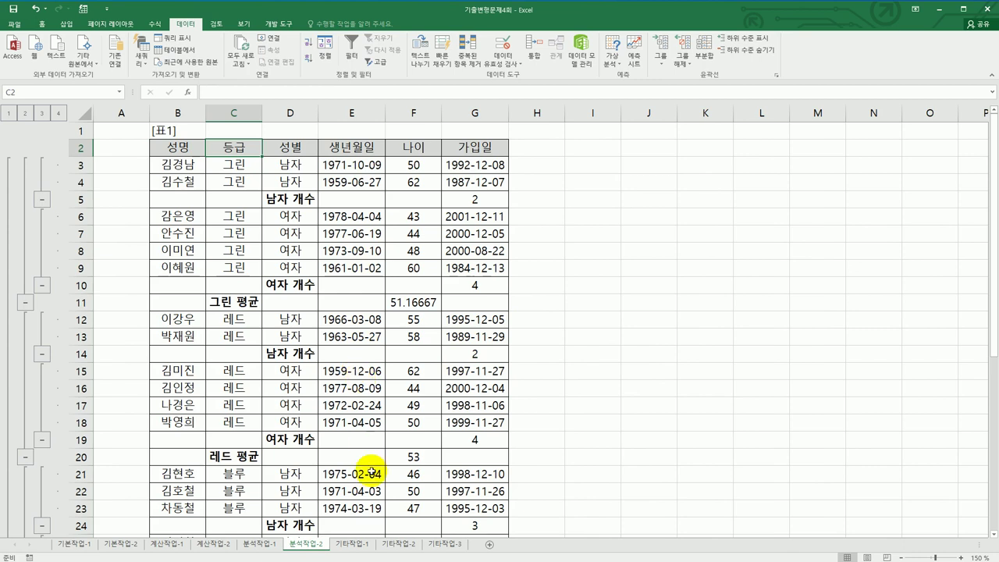
On the 기타작업-1 sheet, change the chart's 증감 series to a line with markers (표식이 있는 꺾은선형) plotted on the secondary axis.
click(350, 542)
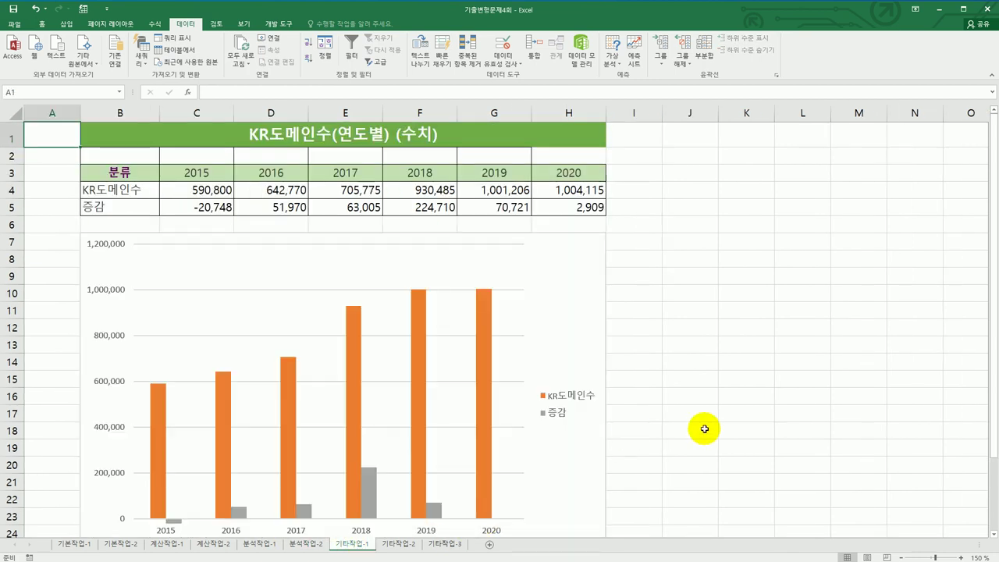
scroll(703, 427, down, 1)
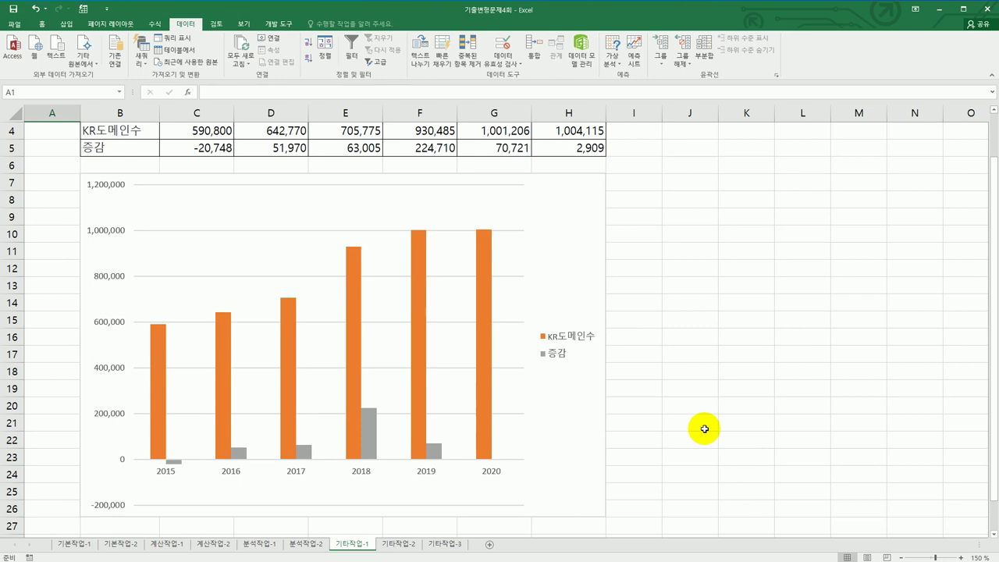
click(371, 431)
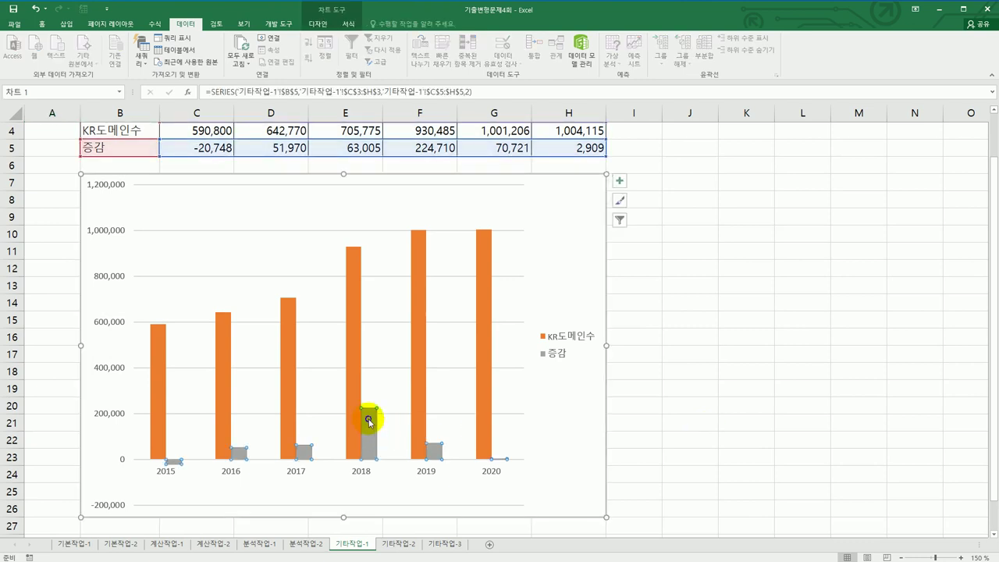
right_click(370, 415)
click(425, 452)
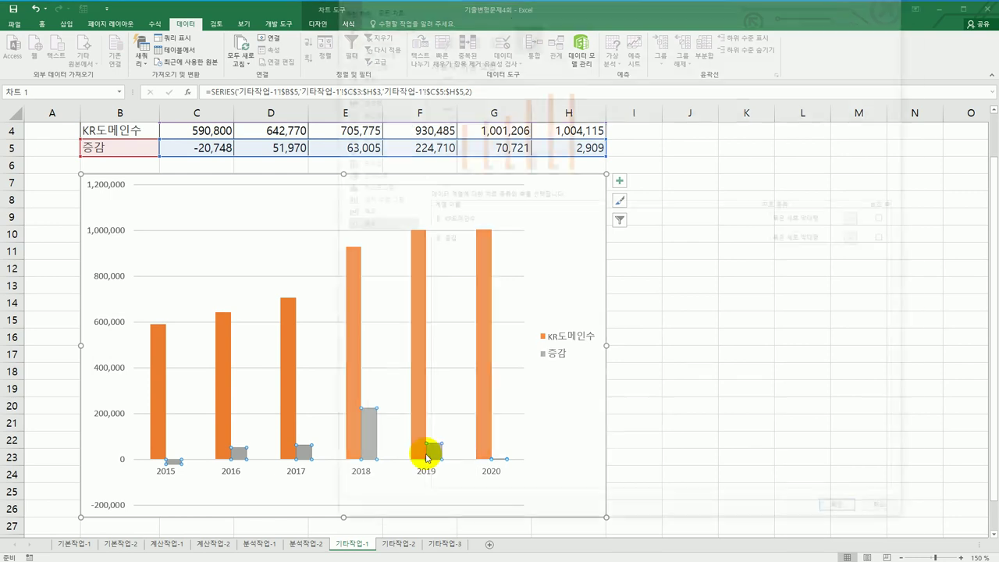
drag(585, 2, 580, 34)
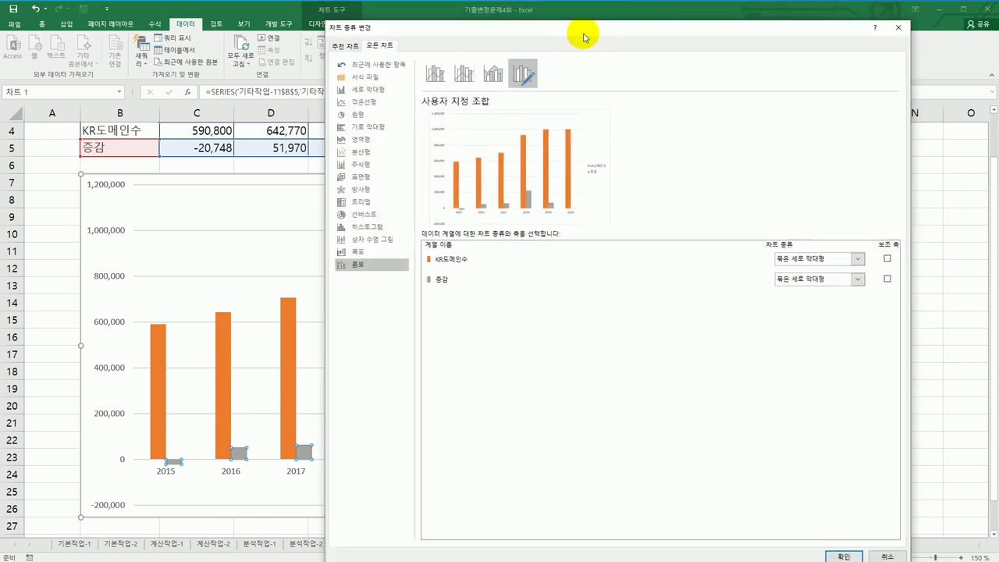
click(825, 284)
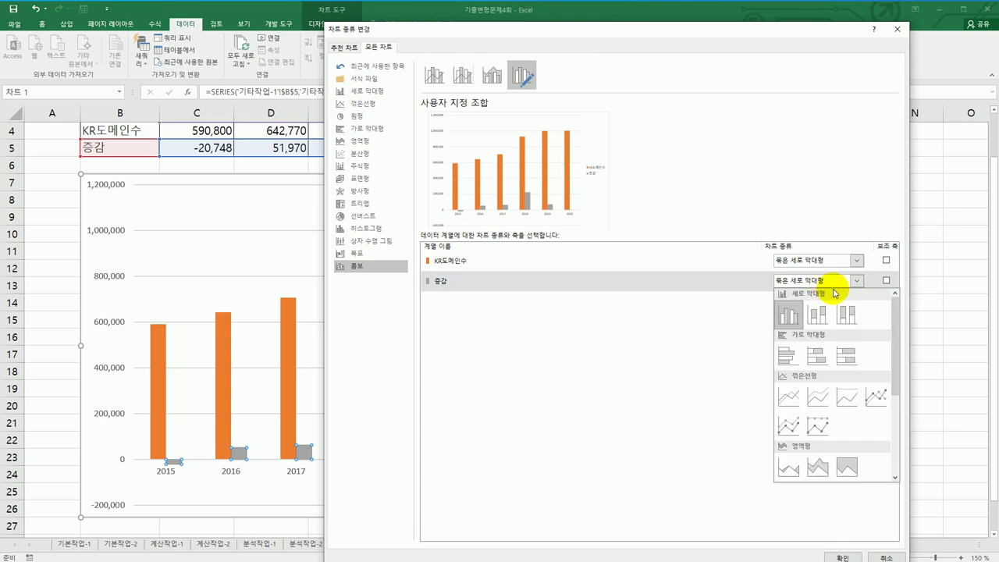
click(872, 399)
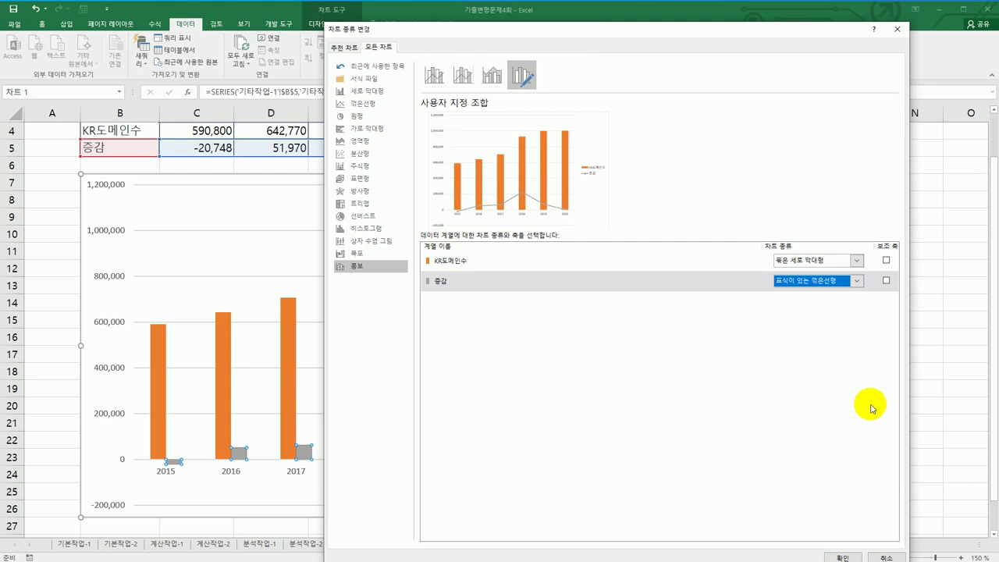
click(886, 281)
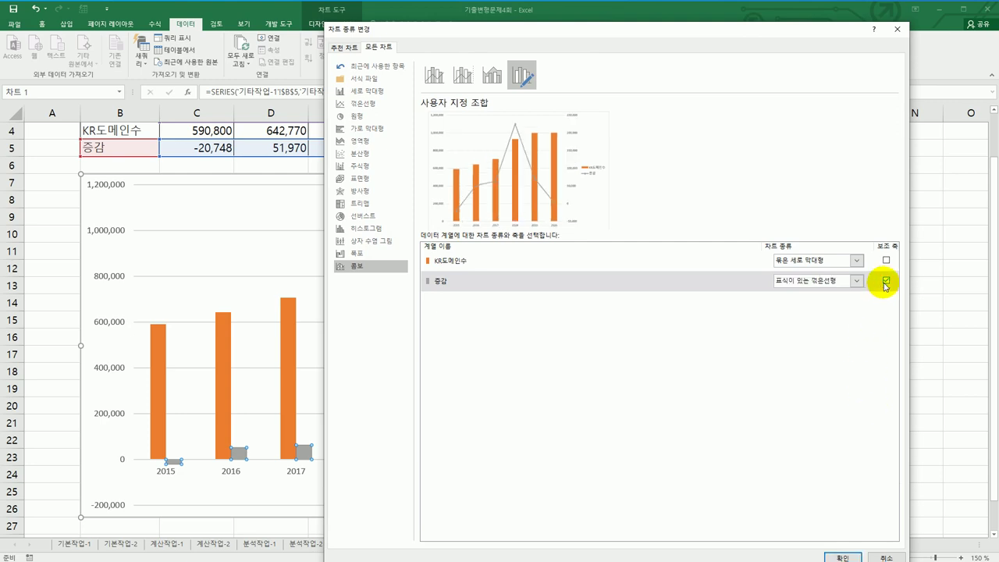
click(842, 556)
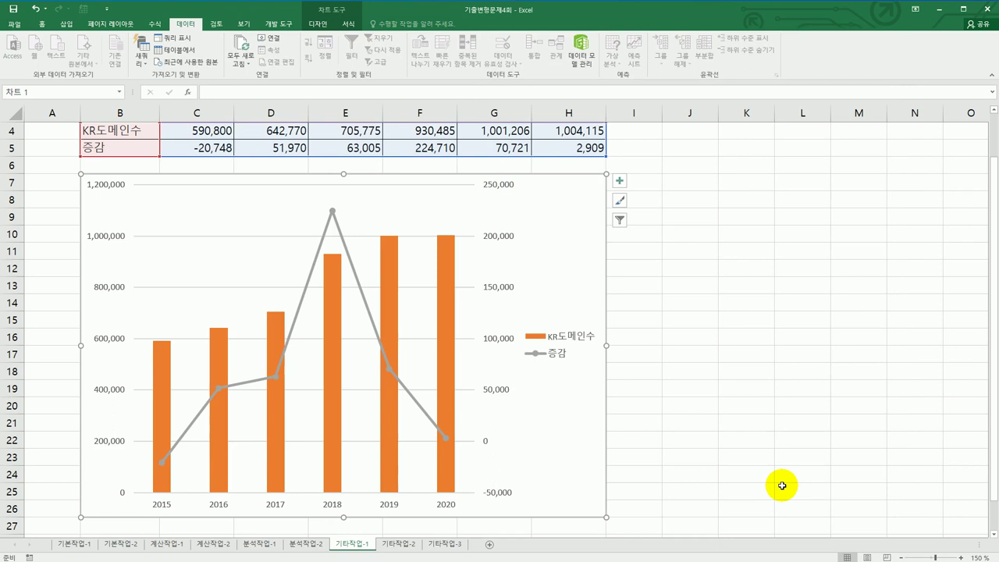
Set the secondary vertical axis bounds to a minimum of -20000 and a maximum of 230000.
click(506, 390)
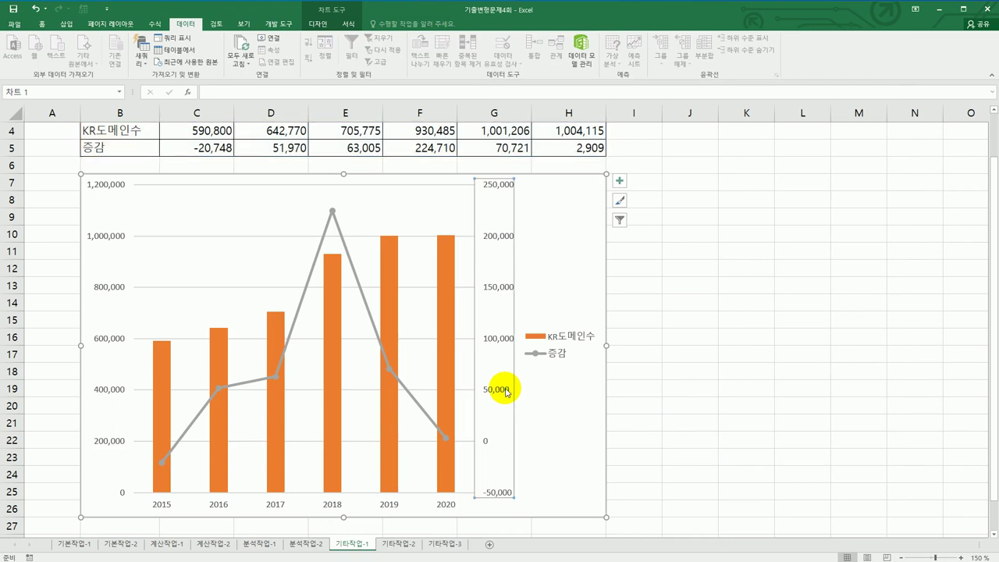
right_click(495, 341)
click(579, 444)
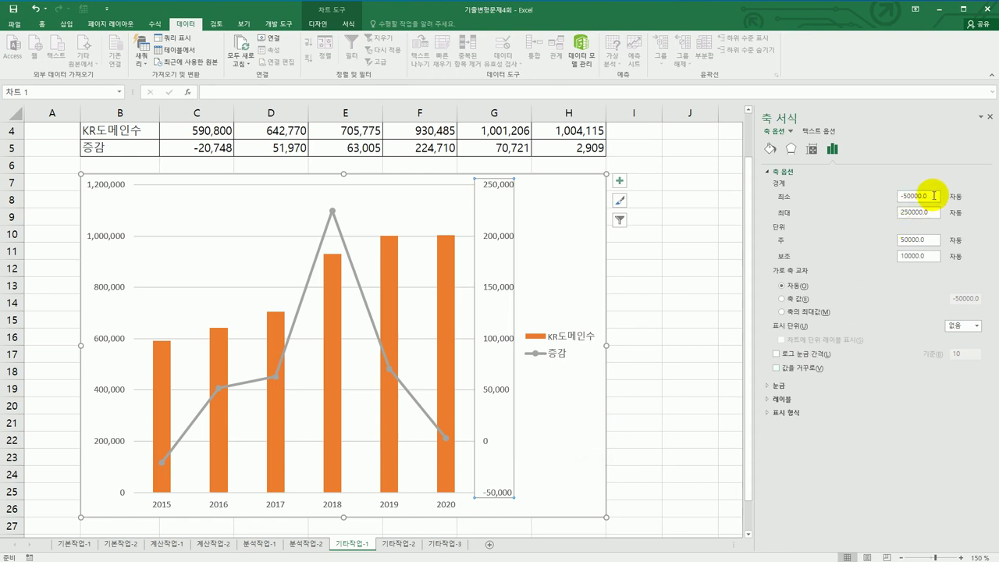
drag(934, 195, 870, 199)
text(-2)
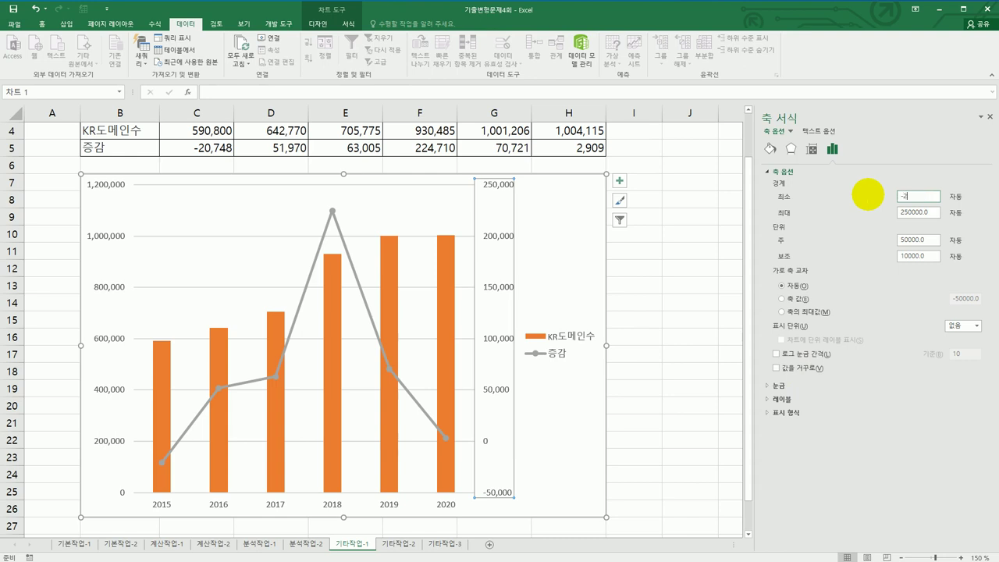
text(0000)
click(914, 212)
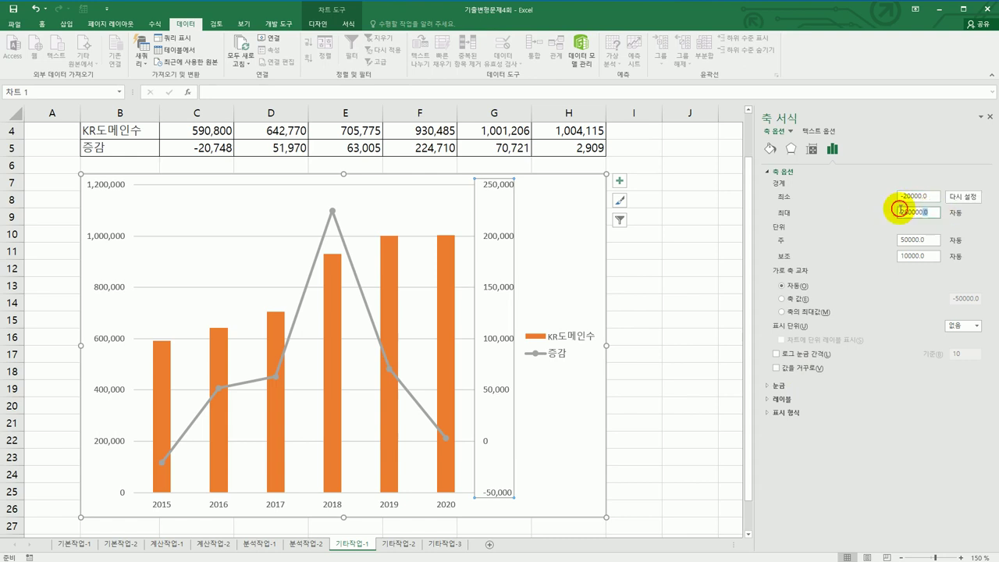
text(23)
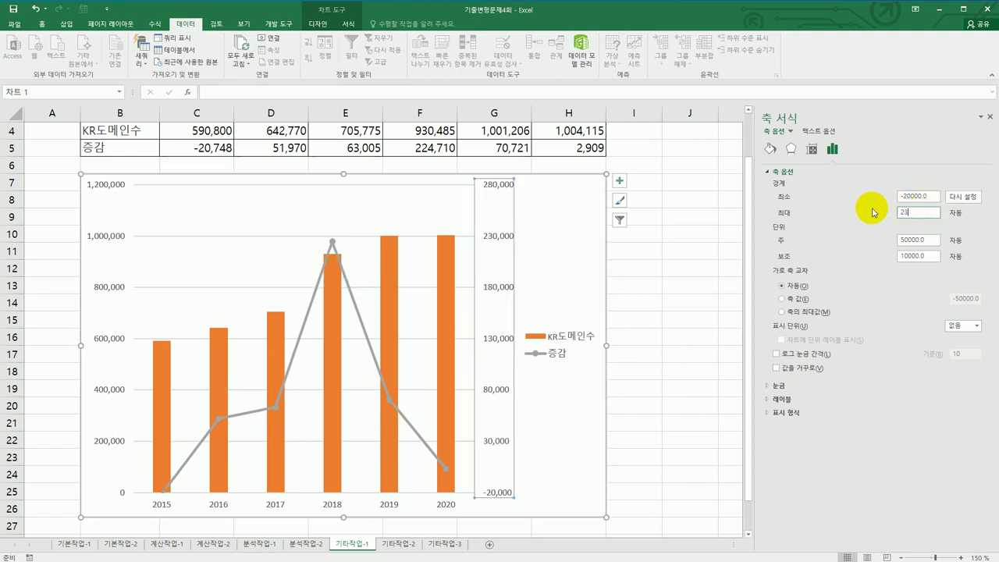
text(0000)
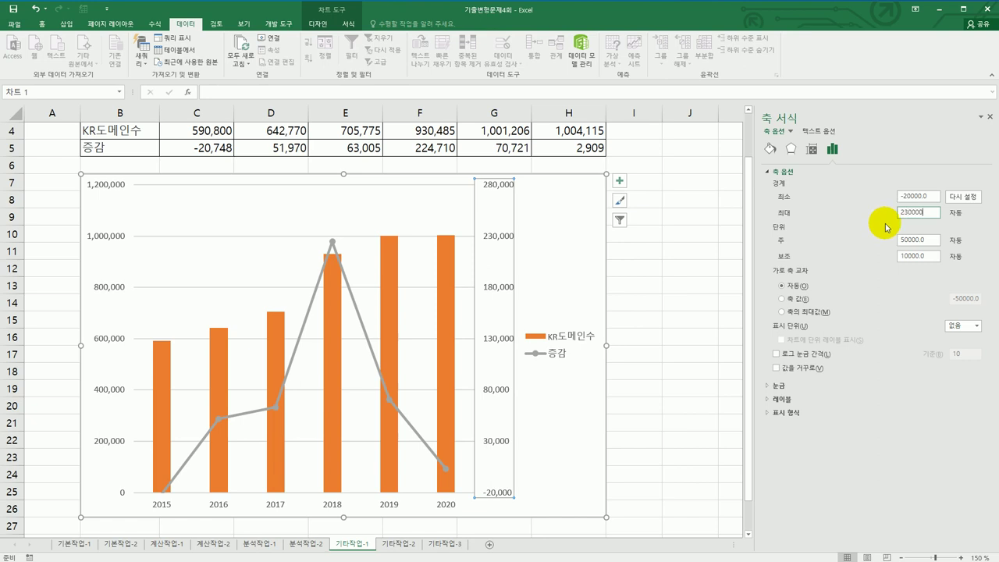
Set the major unit of the secondary vertical axis to 50000.
click(928, 239)
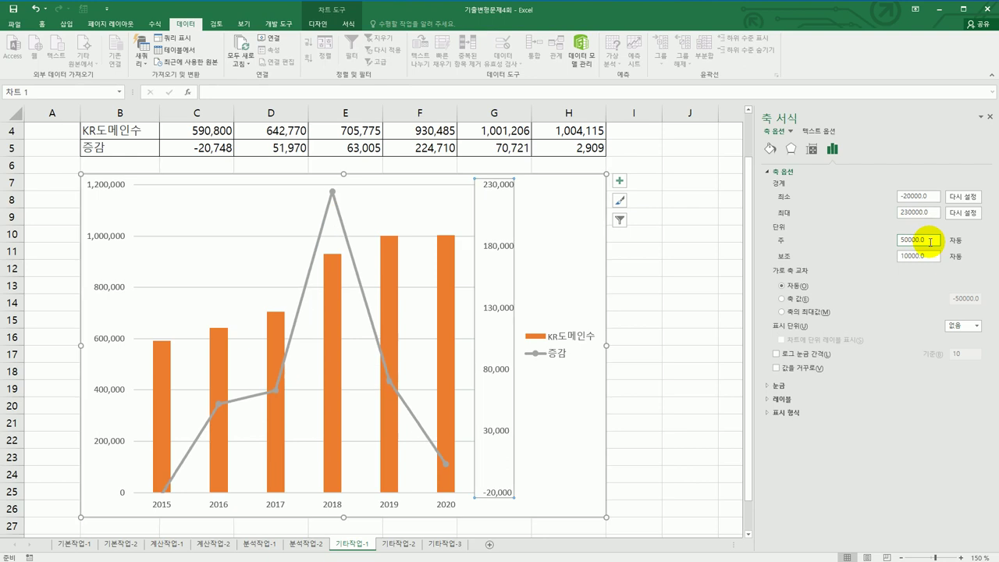
double_click(927, 239)
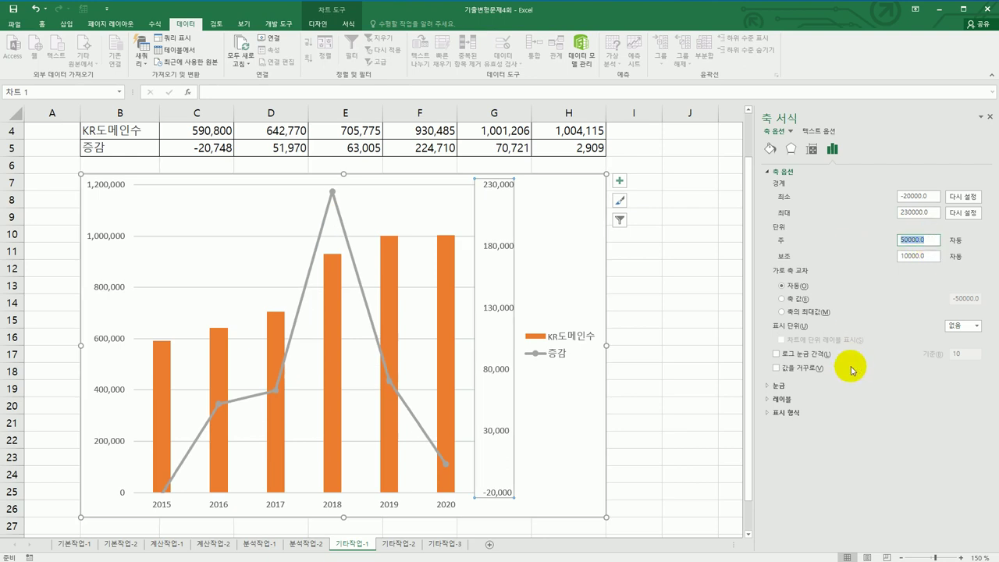
text(50000)
Add a chart title and a primary horizontal (기본 가로) axis title to the chart.
click(620, 180)
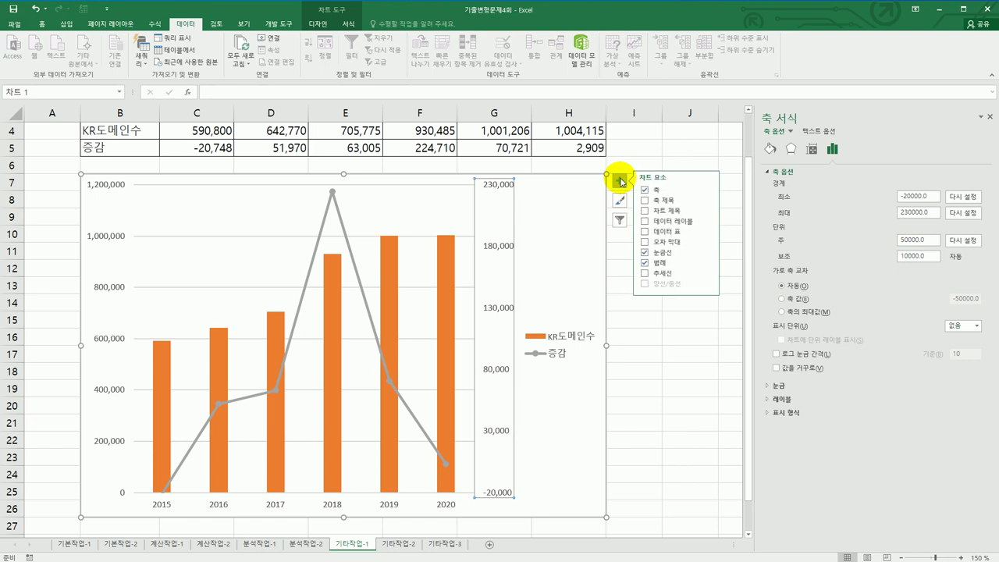
click(658, 211)
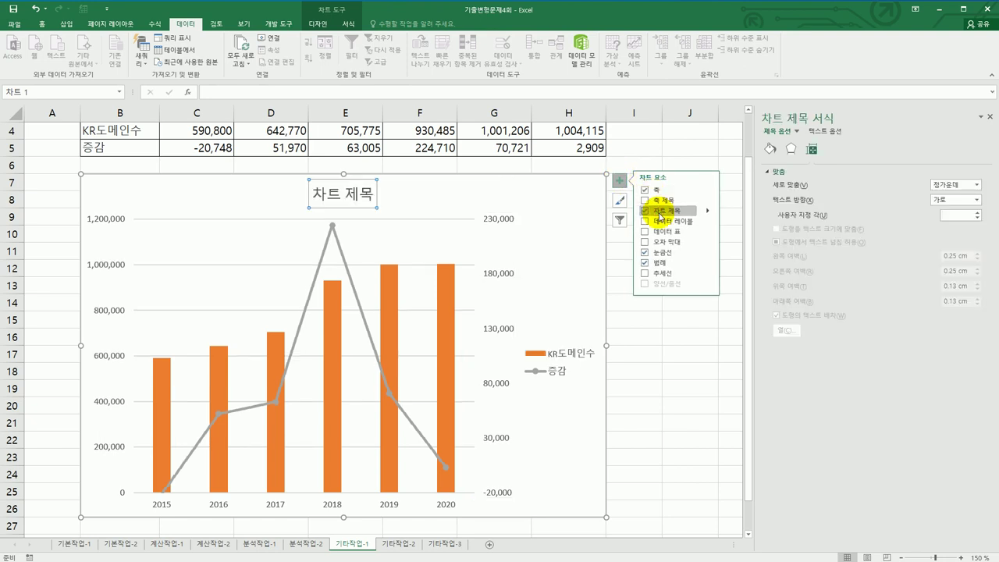
click(707, 201)
click(742, 200)
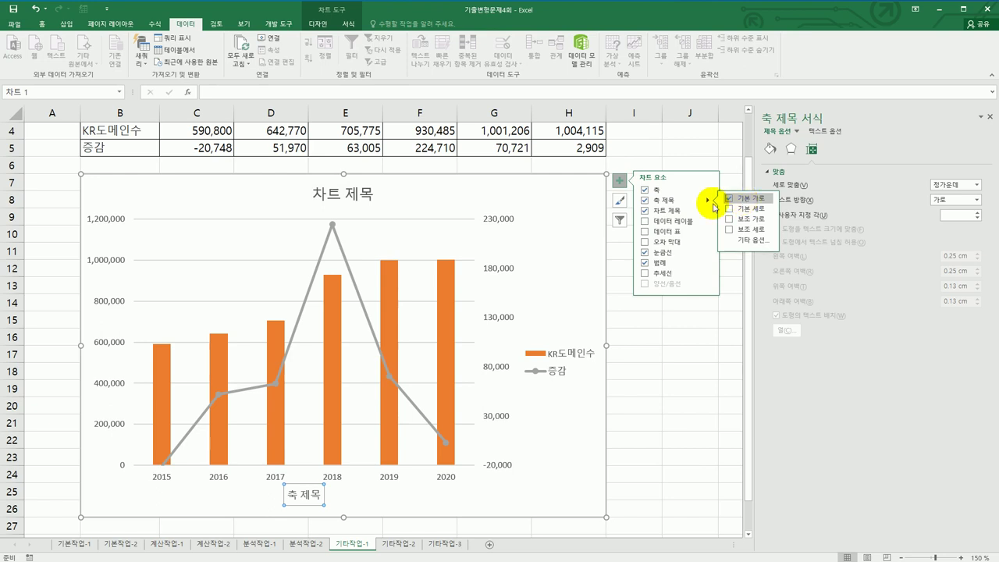
Replace the placeholder chart title text with KR도메인통계.
click(362, 196)
drag(312, 192, 381, 192)
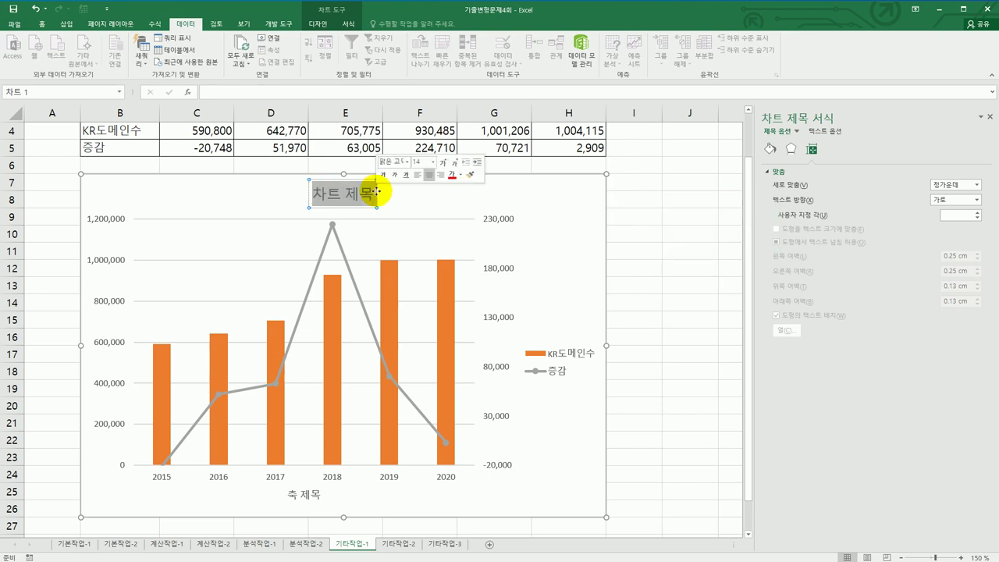
key(Delete)
text(KR)
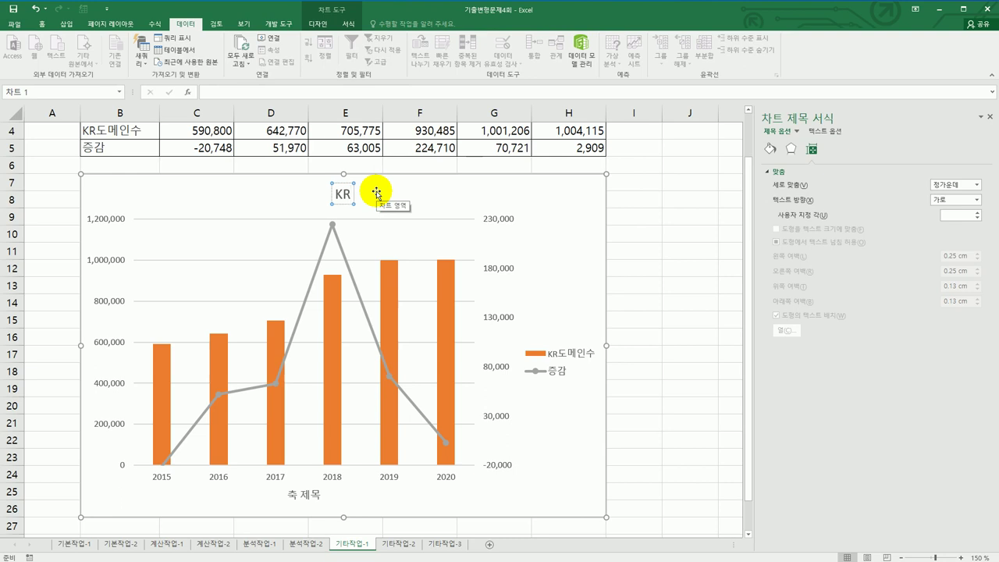
text(도메)
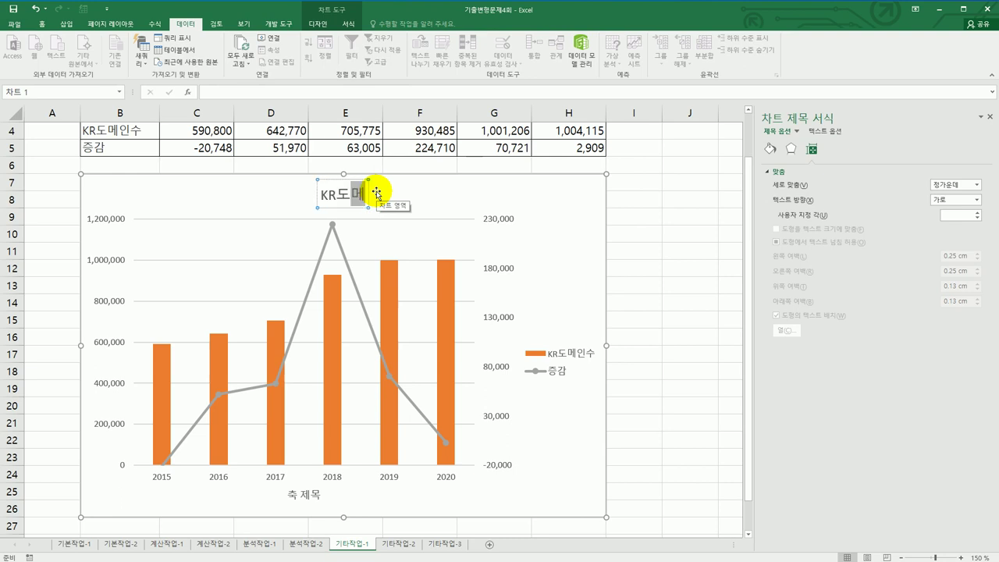
text(인수계)
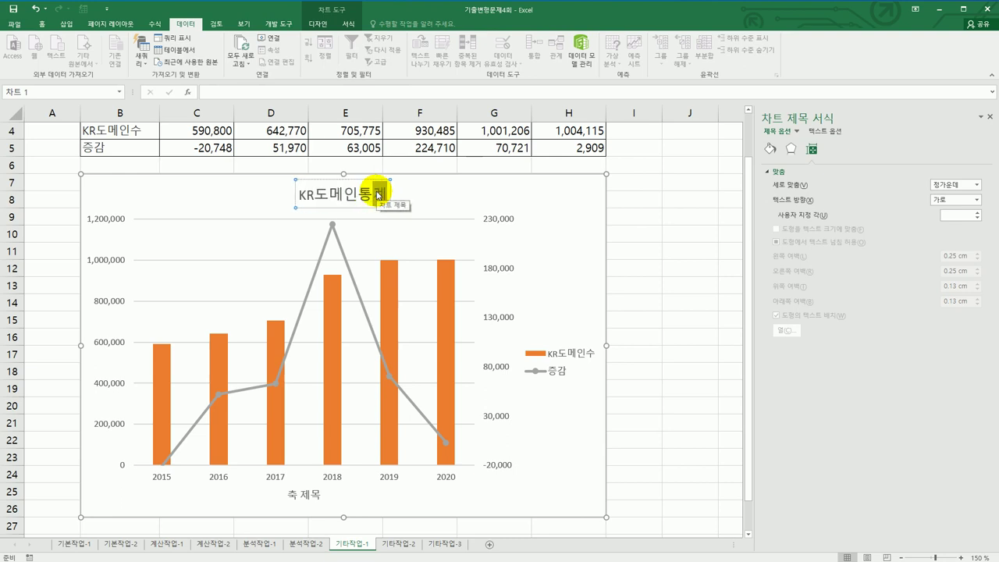
Replace the horizontal axis title's placeholder text with 연도.
click(289, 496)
drag(286, 499, 320, 495)
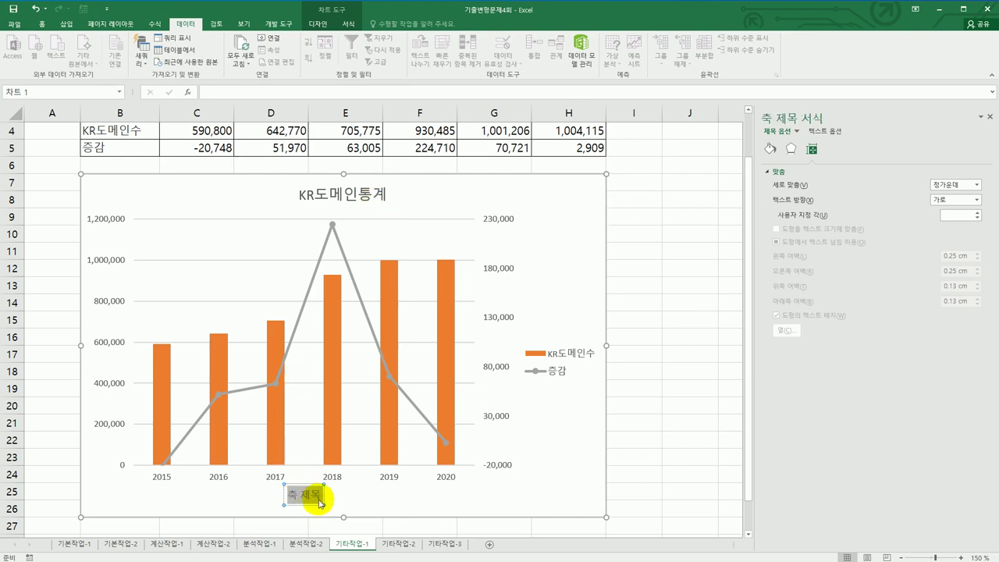
text(연도)
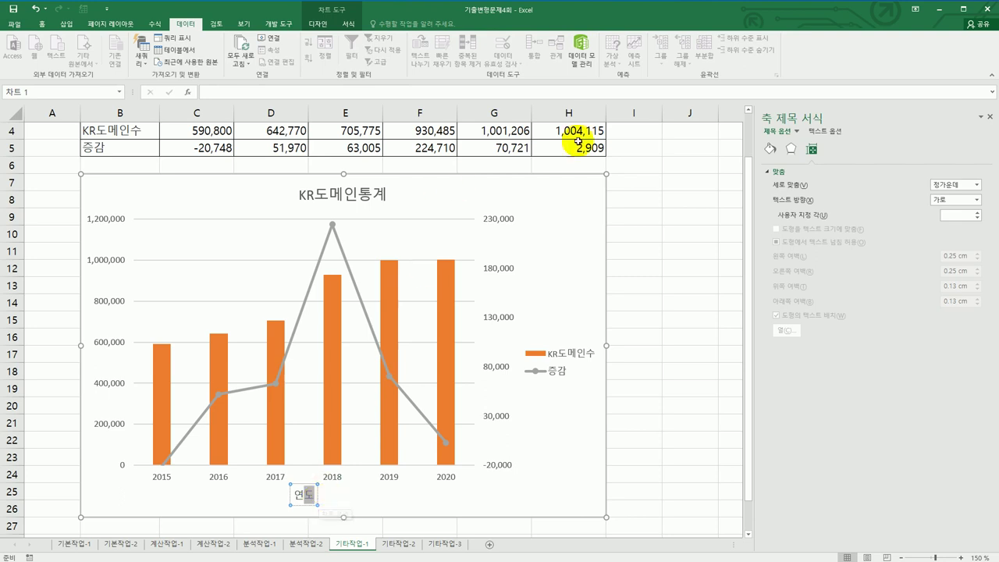
Place the chart legend above the plot area (위쪽).
click(602, 186)
click(620, 181)
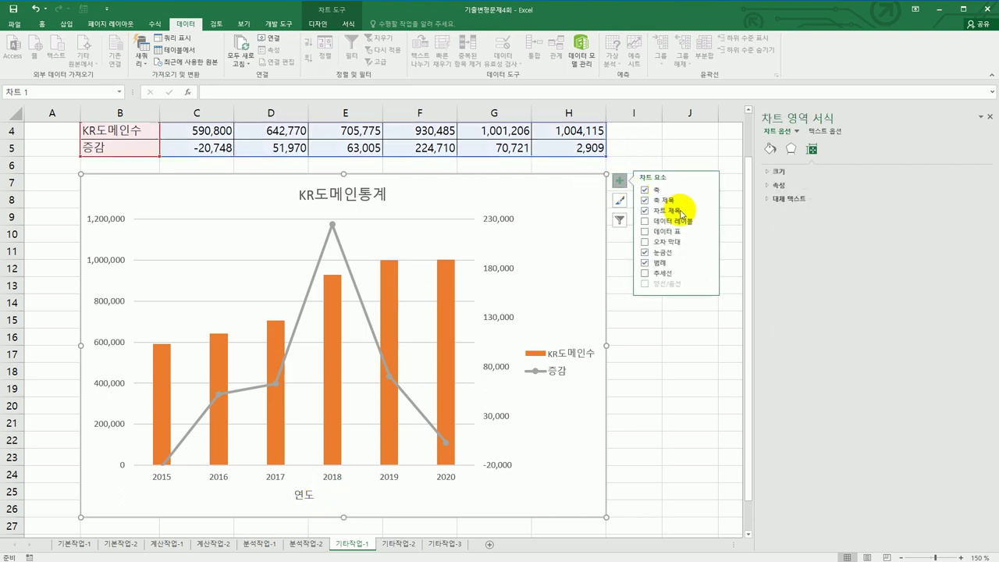
click(707, 263)
click(738, 275)
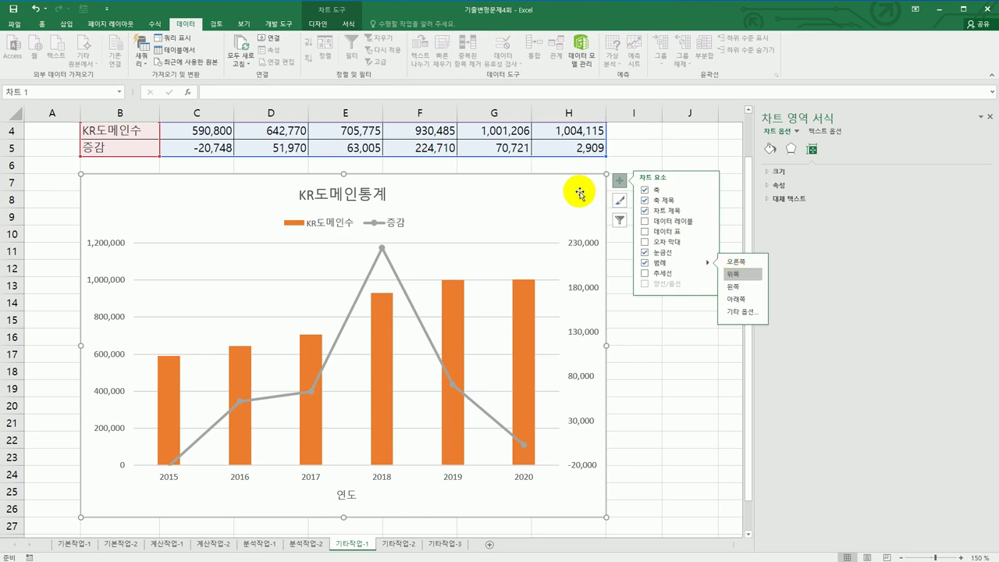
Give the chart area border rounded corners (둥근 모서리).
click(770, 149)
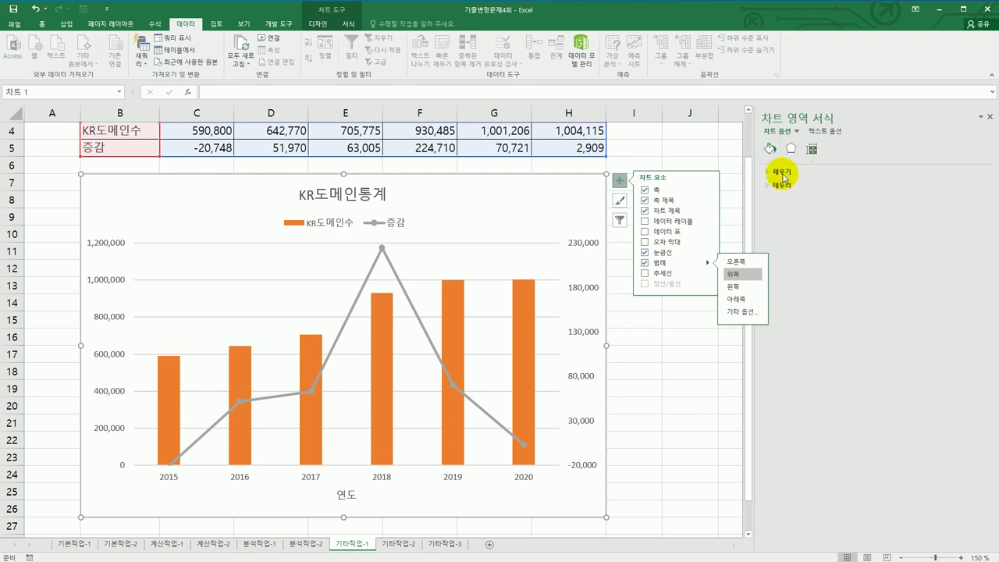
click(782, 185)
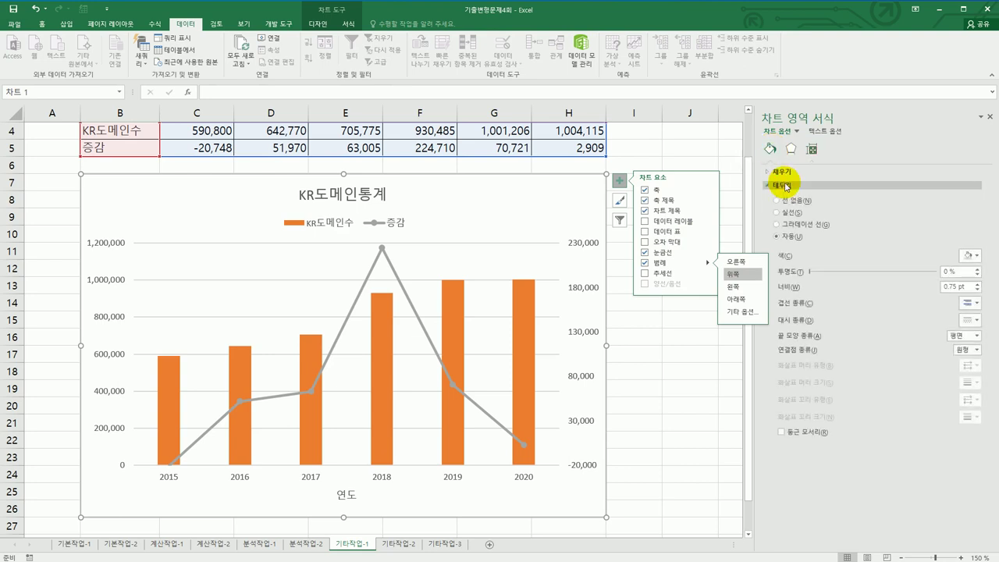
click(800, 435)
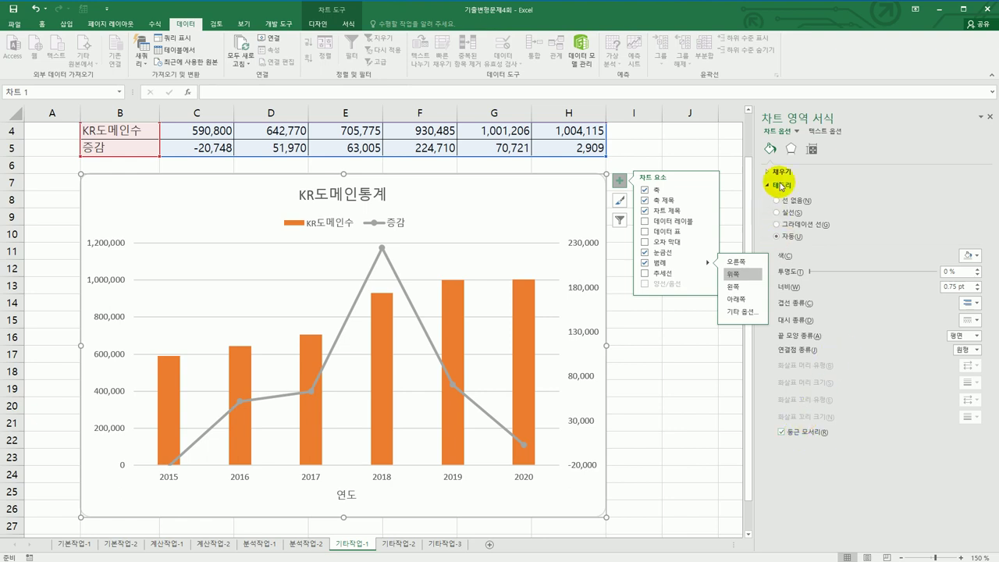
Apply the first outer (바깥쪽) shadow preset, cast toward the lower right, to the chart area.
click(790, 149)
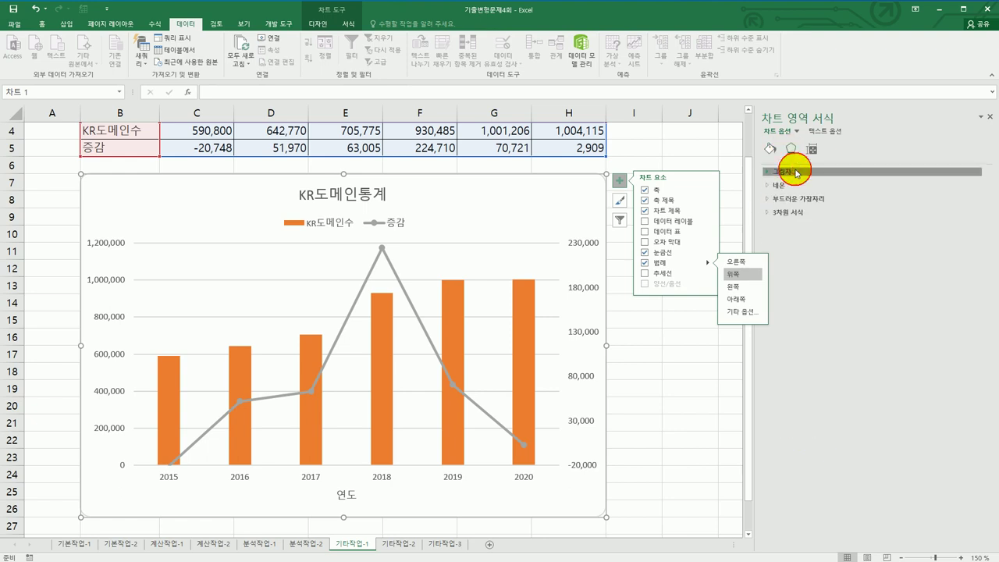
click(792, 171)
click(974, 187)
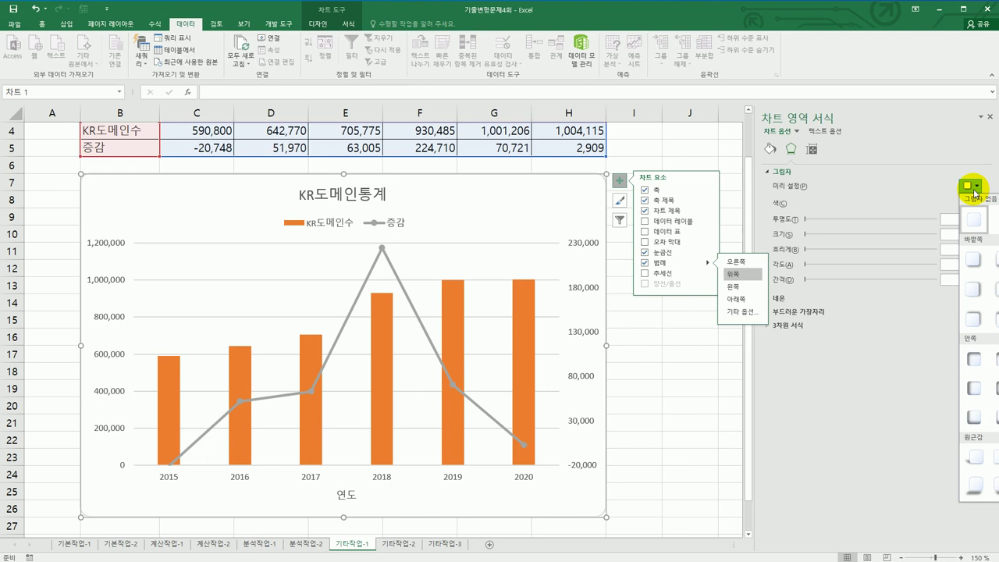
click(971, 263)
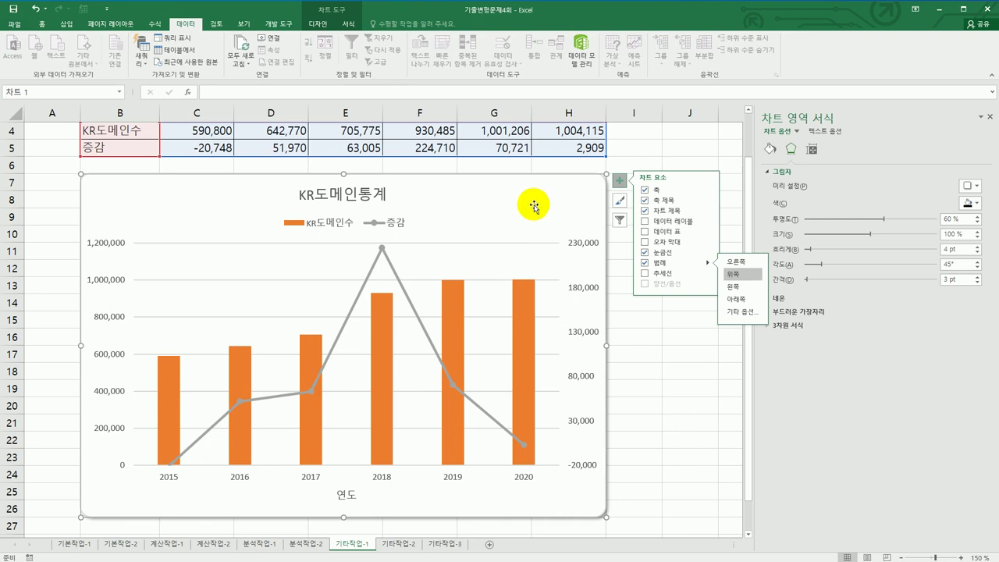
Set the chart's font size to 10, close its formatting options and deselect the chart.
click(43, 23)
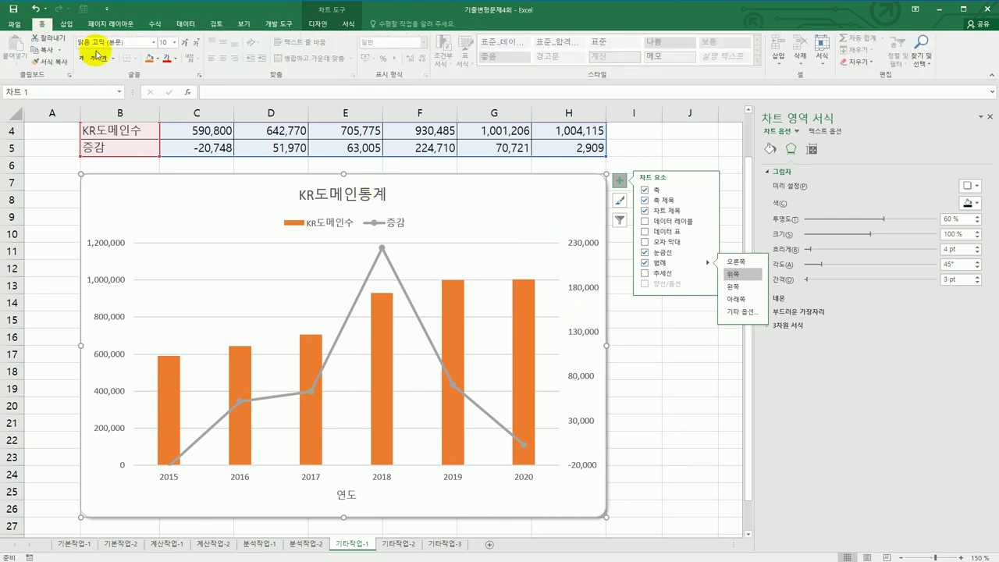
click(175, 42)
click(172, 74)
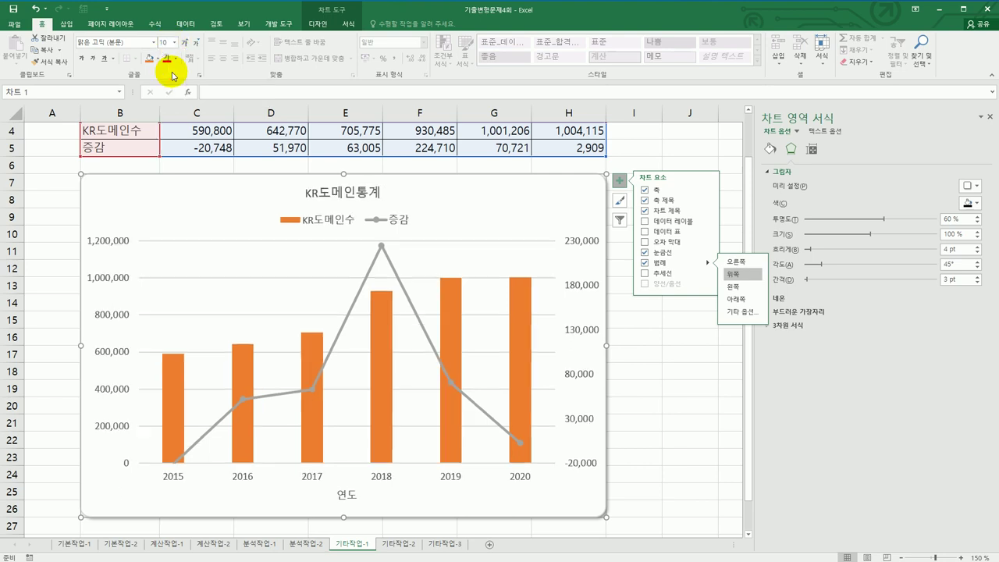
click(618, 180)
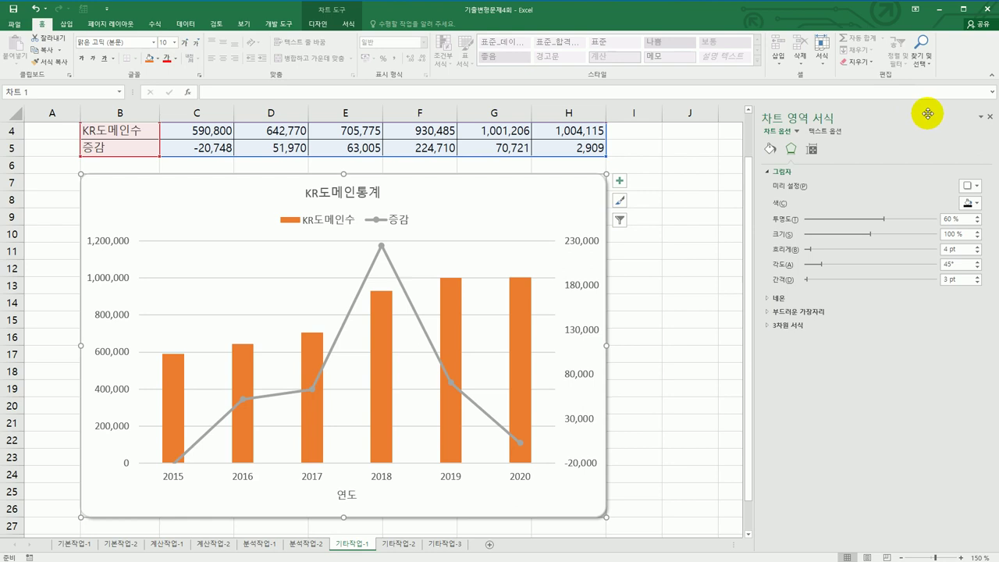
click(989, 117)
click(722, 306)
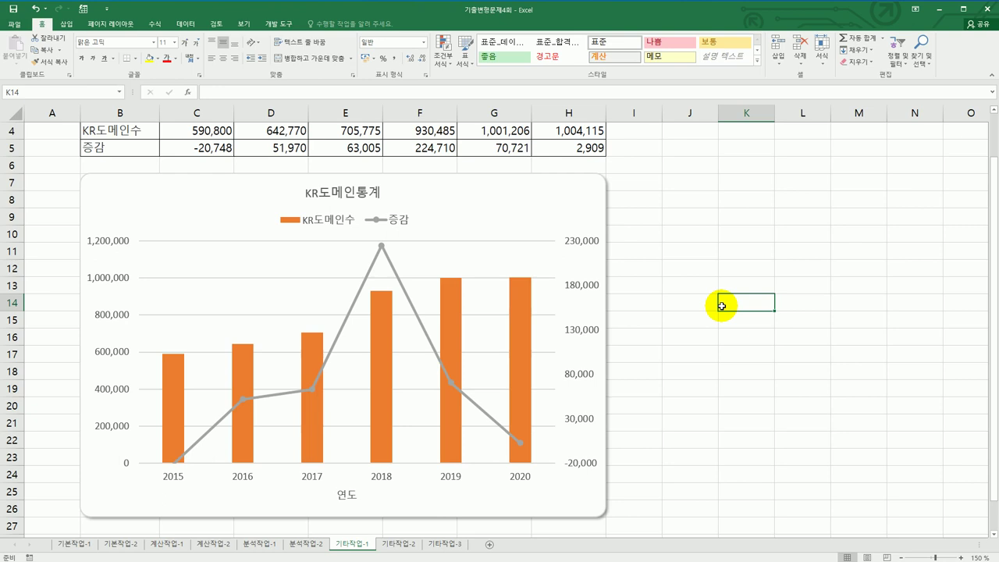
On the 기타작업-2 sheet, draw a form-control button (단추) covering cells B2:C3.
click(394, 544)
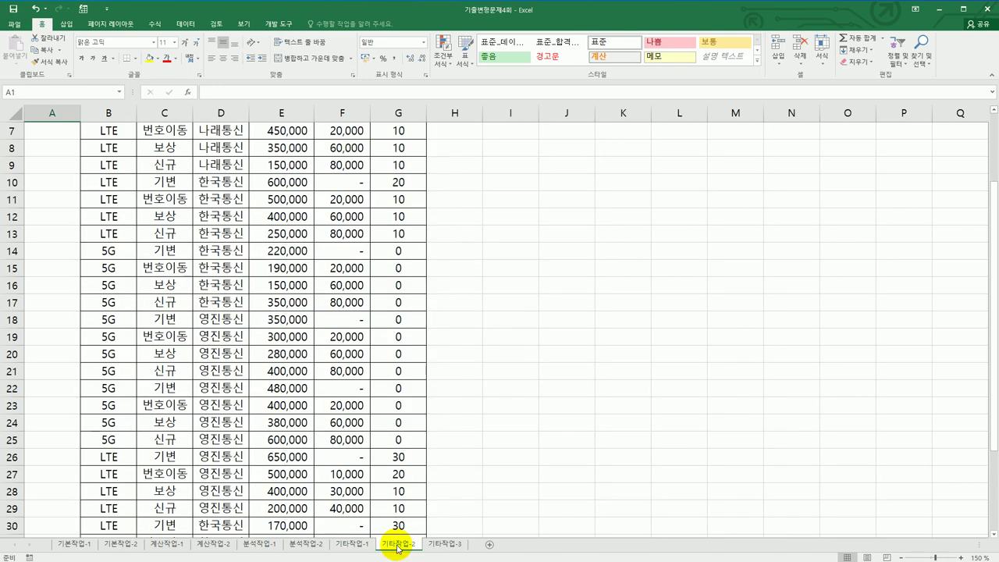
click(593, 422)
scroll(592, 422, up, 2)
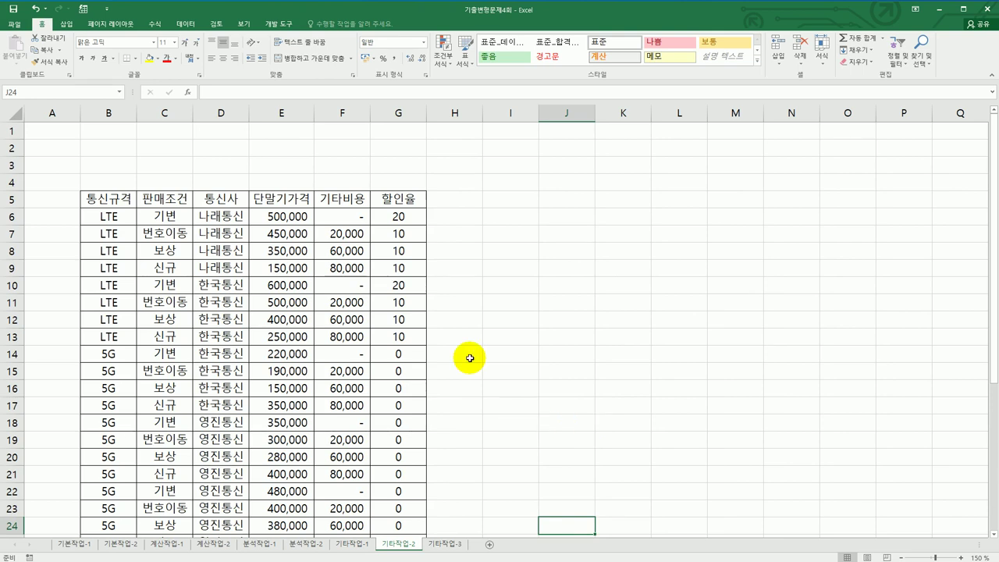
click(277, 26)
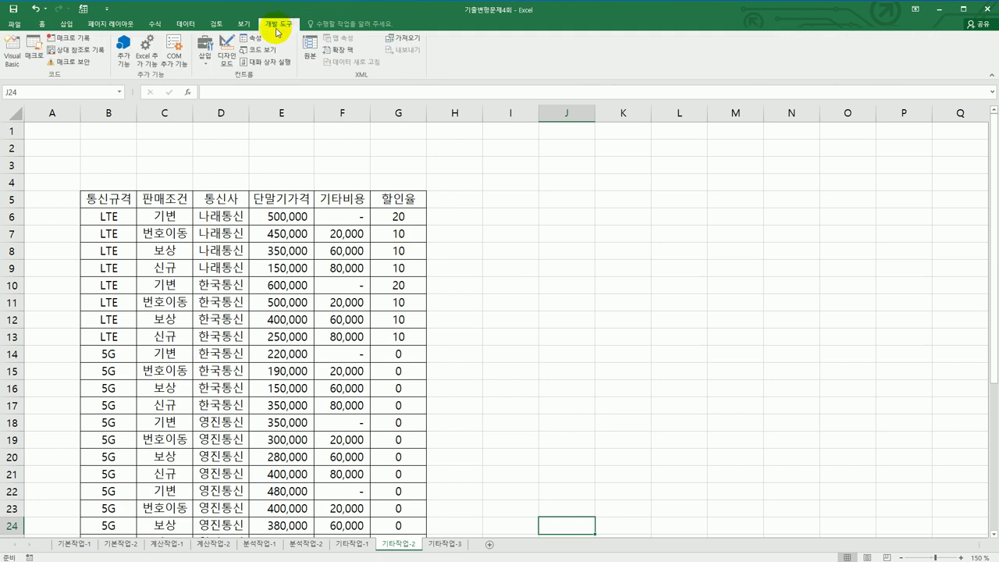
click(201, 62)
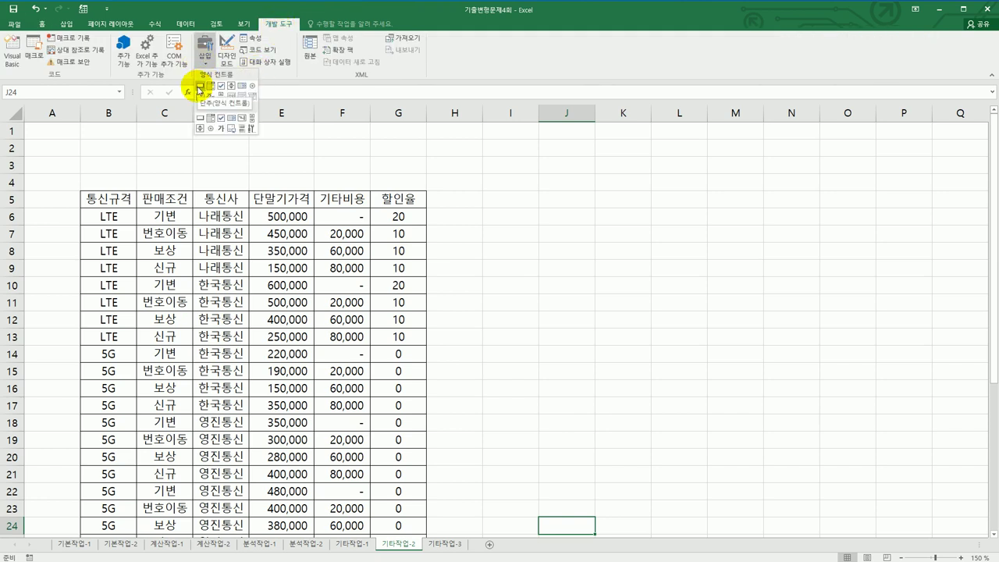
click(200, 87)
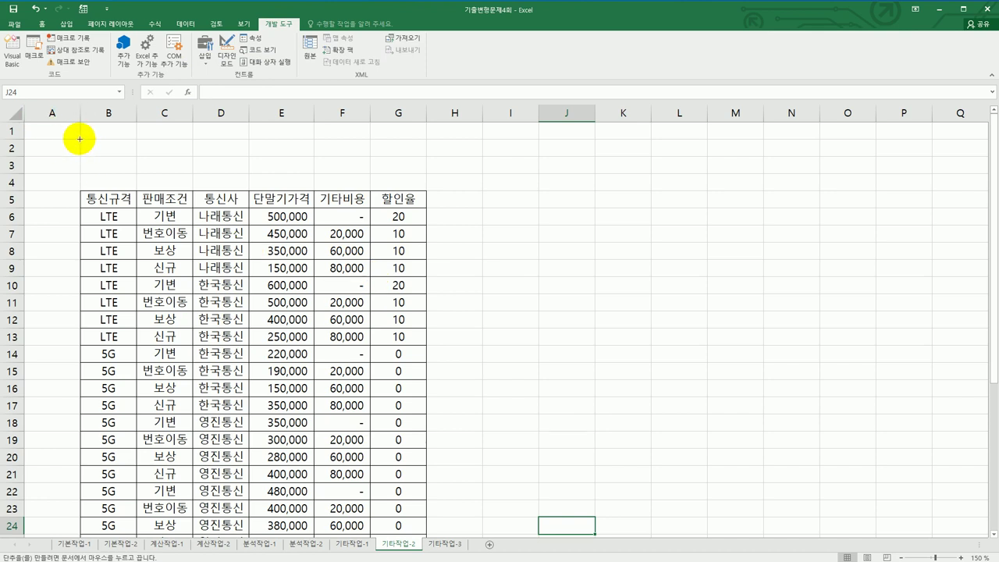
mouse_move(79, 139)
mouse_down()
mouse_move(161, 158)
mouse_move(170, 170)
mouse_up()
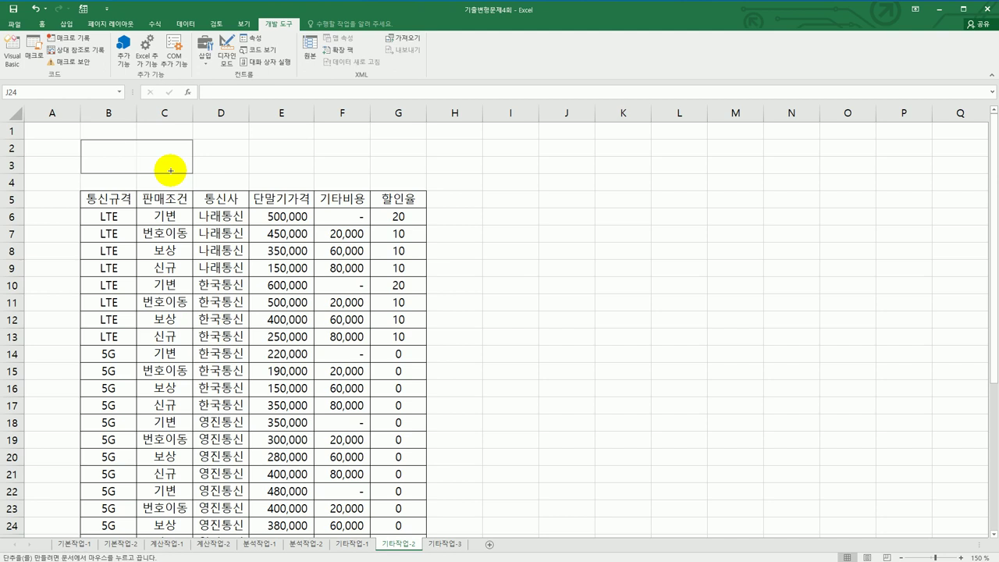
drag(170, 170, 170, 170)
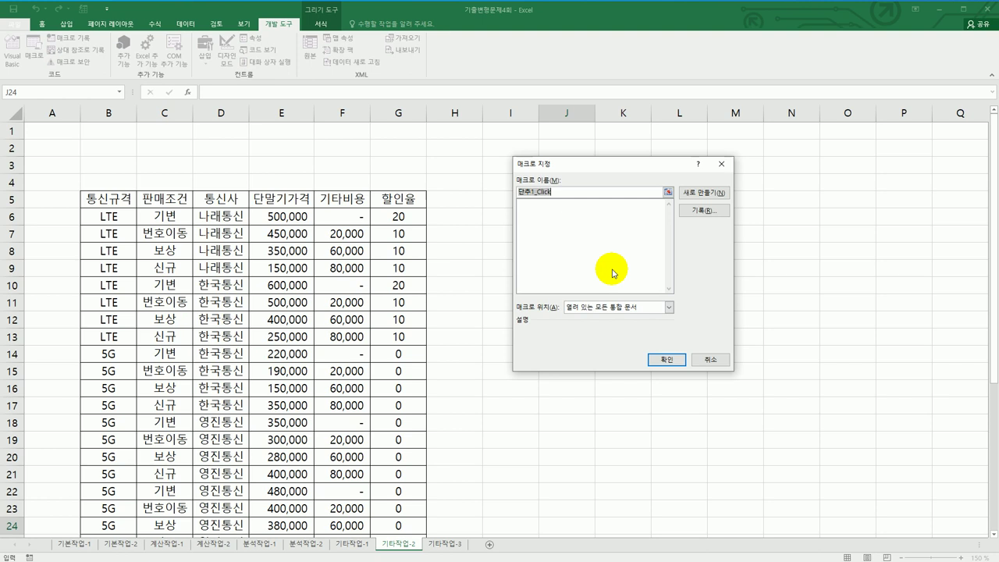
Name the button's macro 서식적용 and start recording it in the current workbook (현재 통합 문서).
text(서식적ㅇ)
text(용)
click(691, 214)
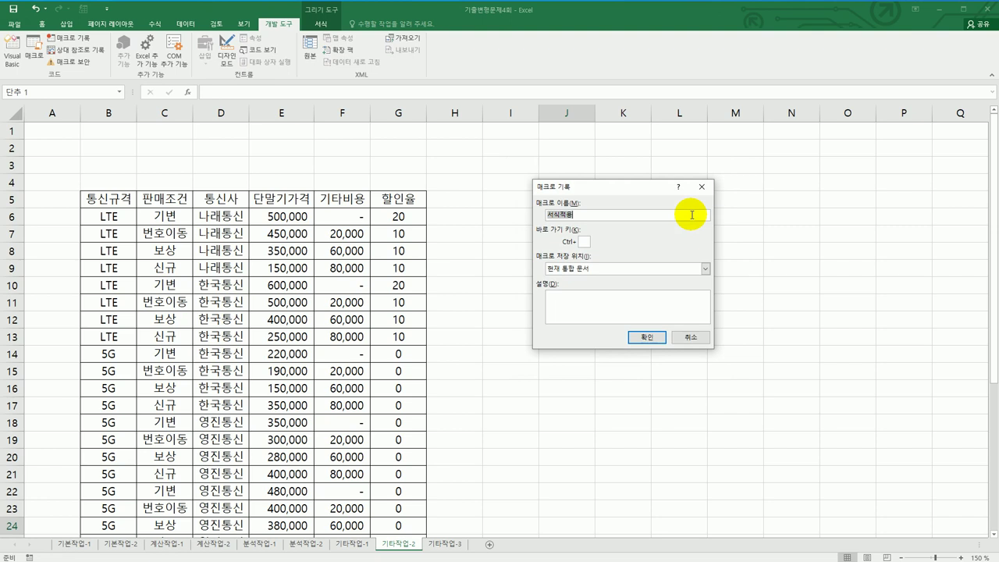
click(640, 336)
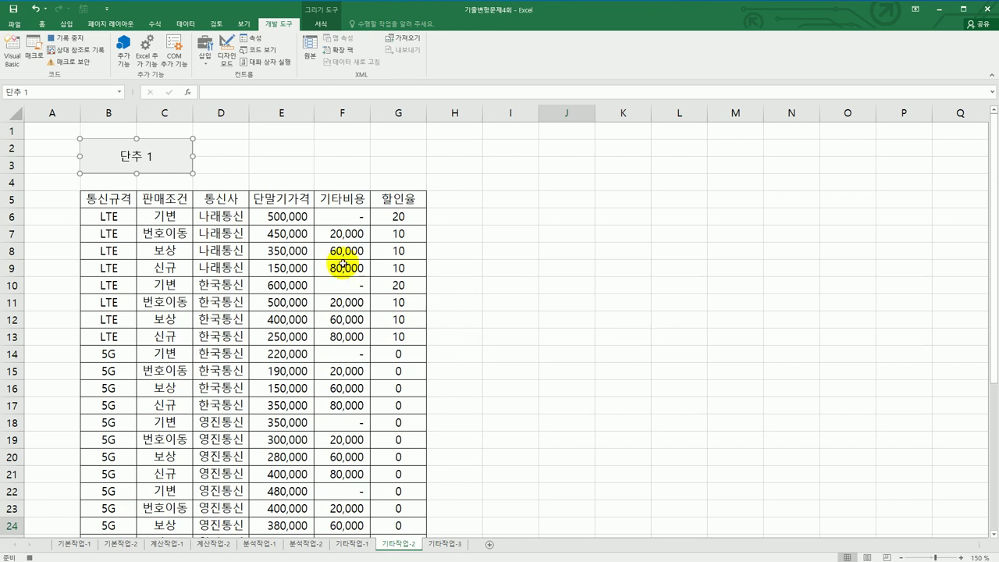
Apply the custom number format [>0]"O";[=0]"X" to the 할인율 values in G6:G37.
drag(394, 218, 404, 510)
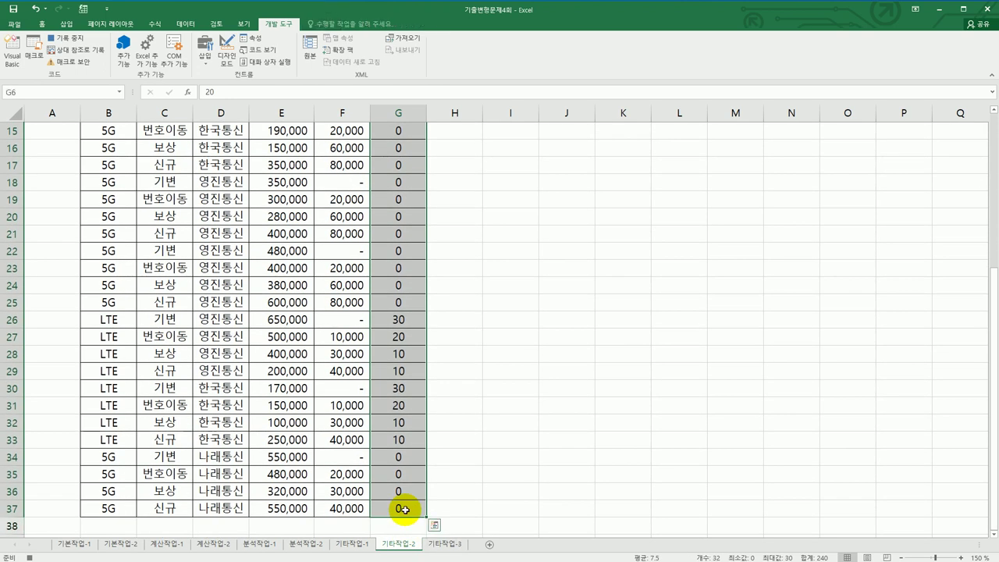
right_click(404, 202)
click(463, 379)
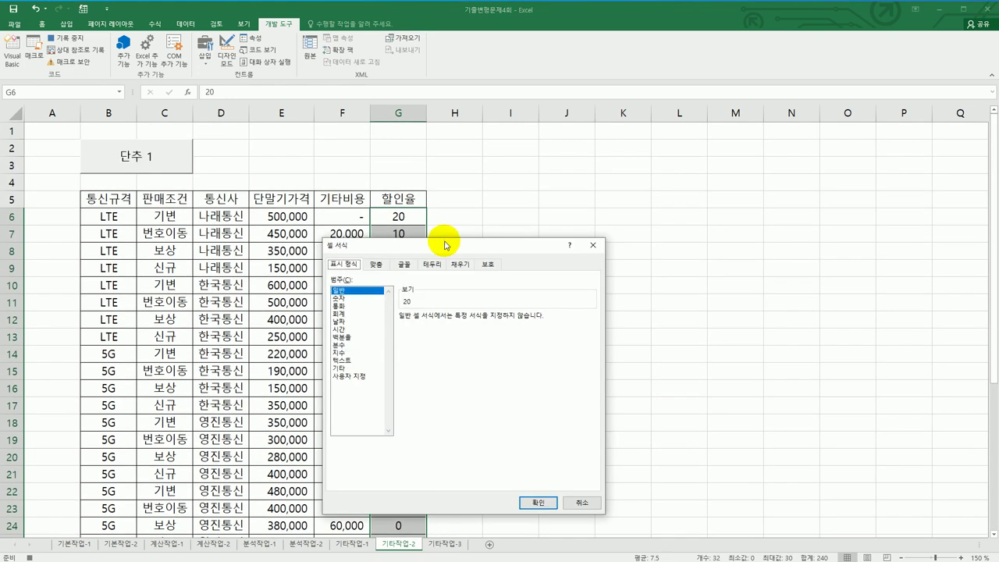
drag(445, 245, 646, 172)
click(565, 305)
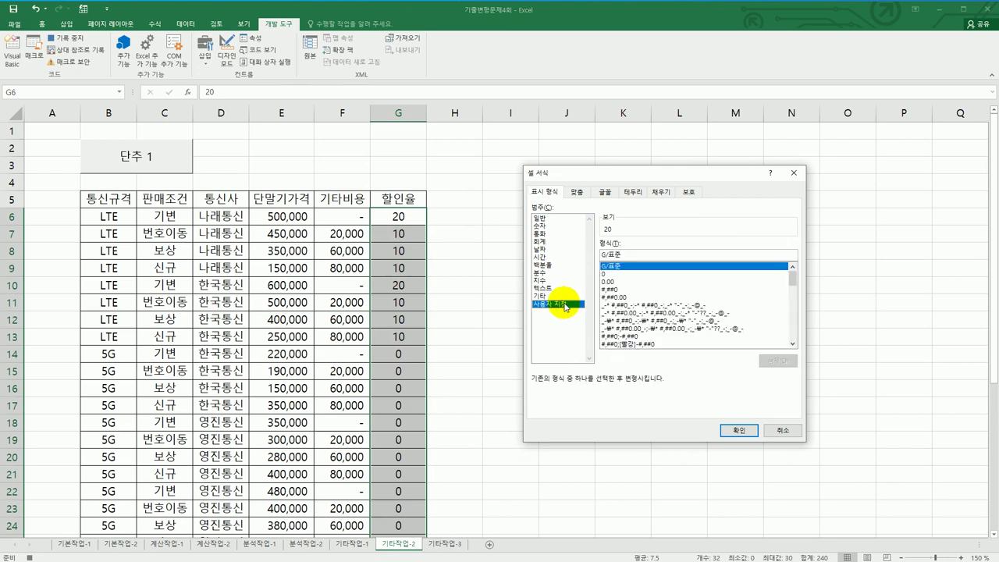
double_click(641, 254)
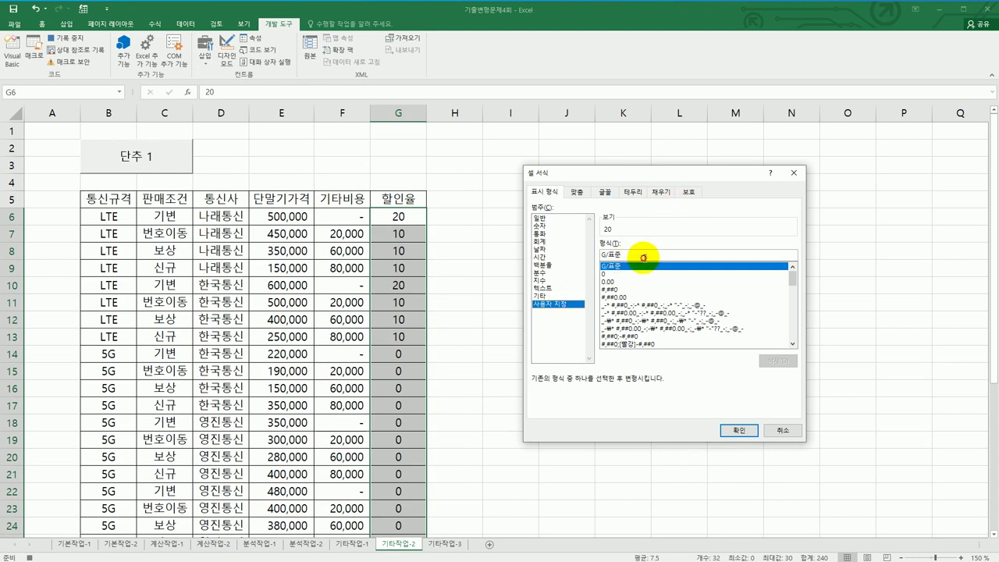
key(Delete)
text([>0)
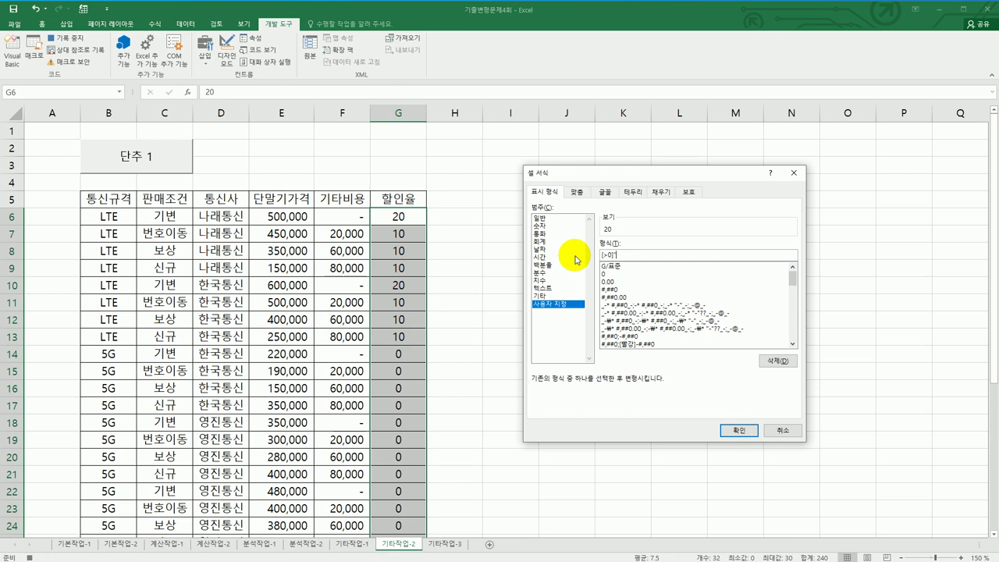
text(ㅇ)
text(")
text(;[)
text(=0])
text(")
text(X)
click(751, 436)
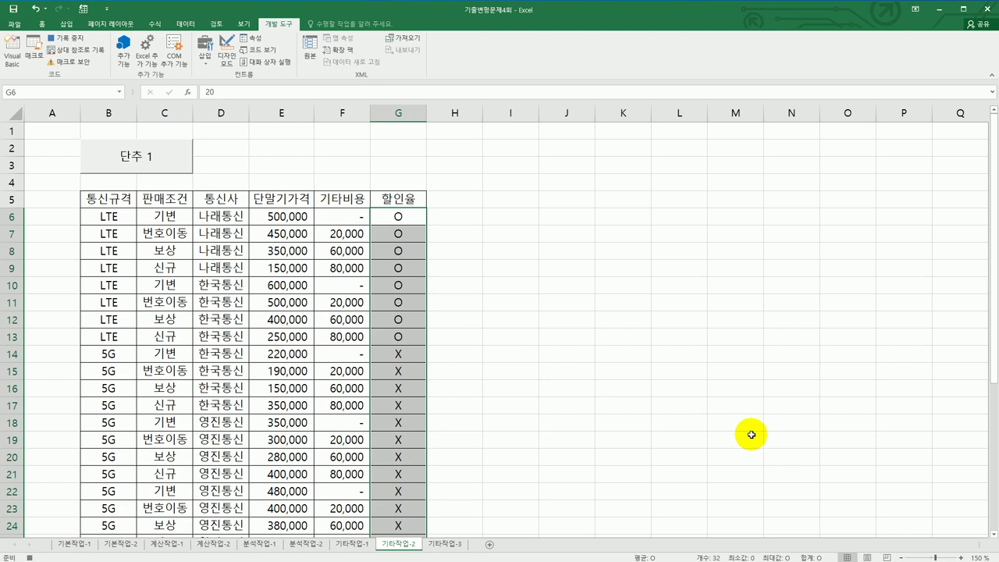
Stop the macro recording and change the button's label to 서식적용.
click(410, 218)
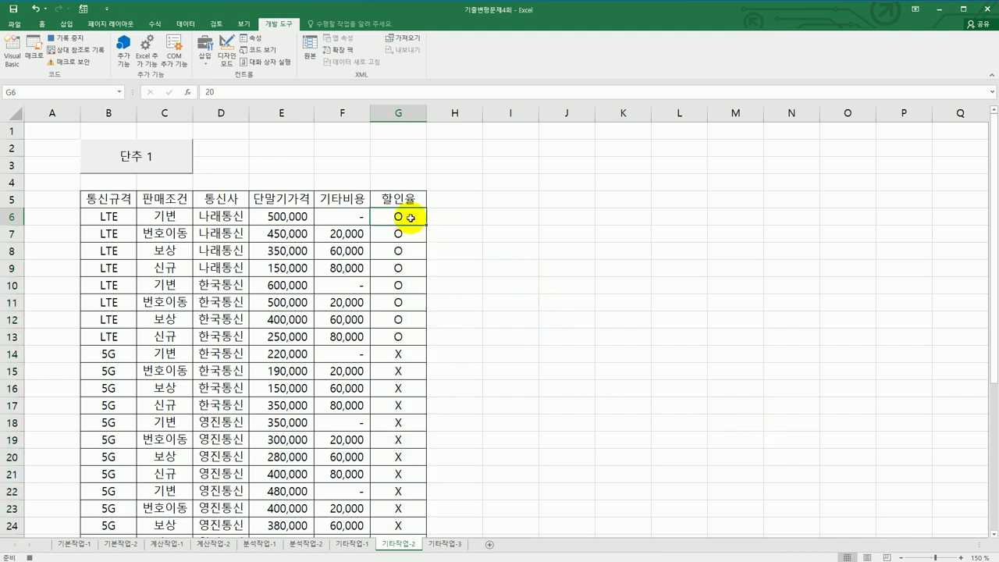
click(64, 38)
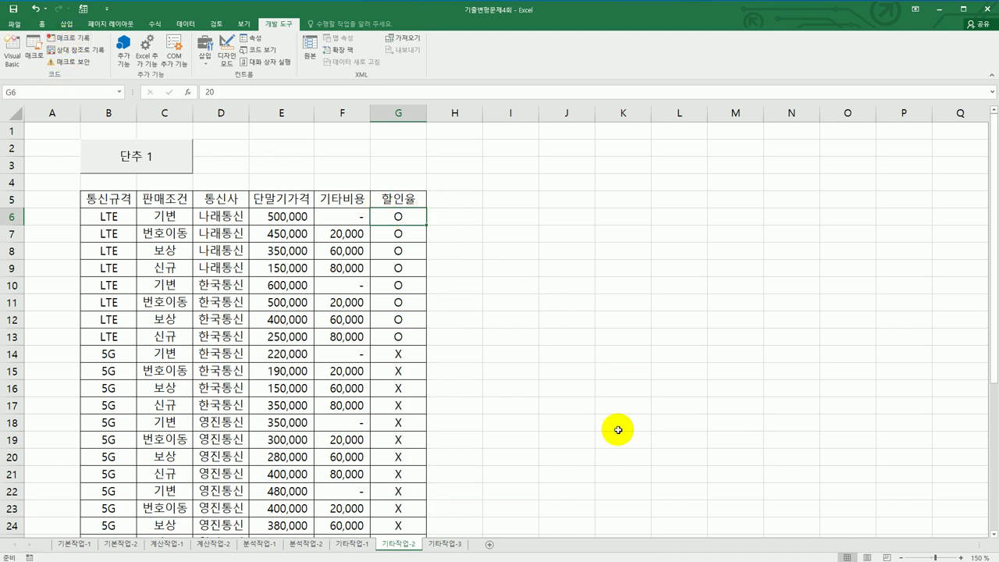
right_click(153, 162)
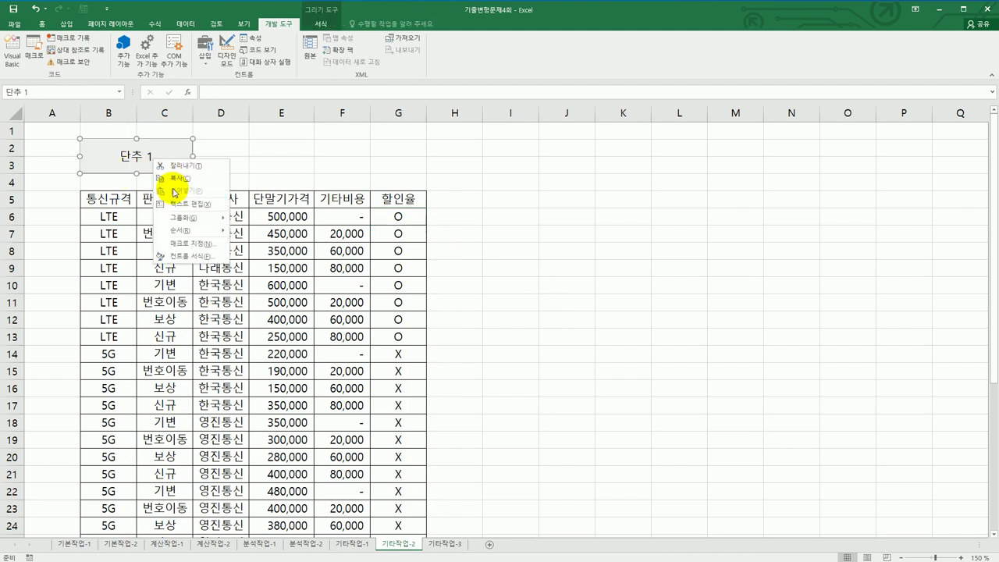
click(175, 204)
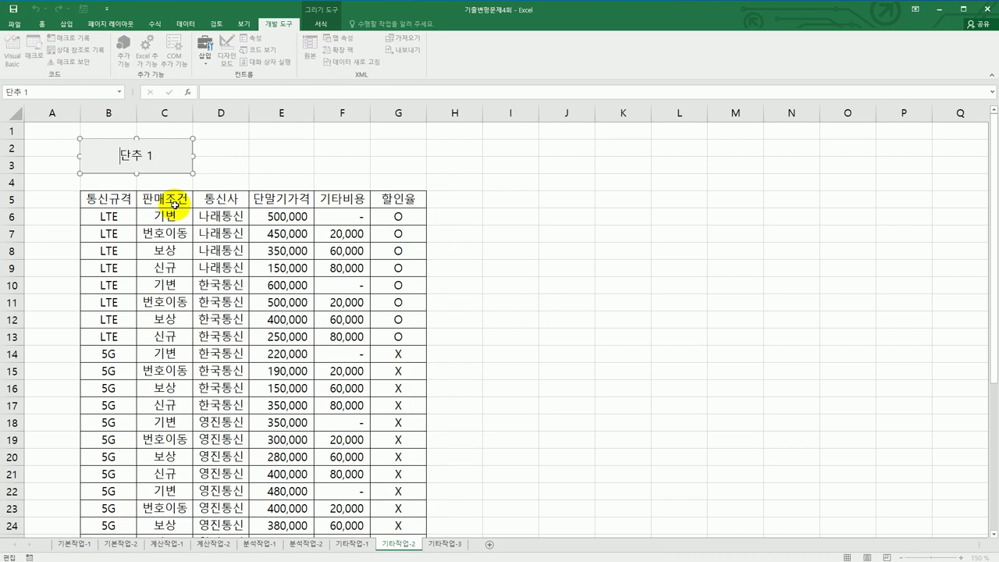
key(ctrl+a)
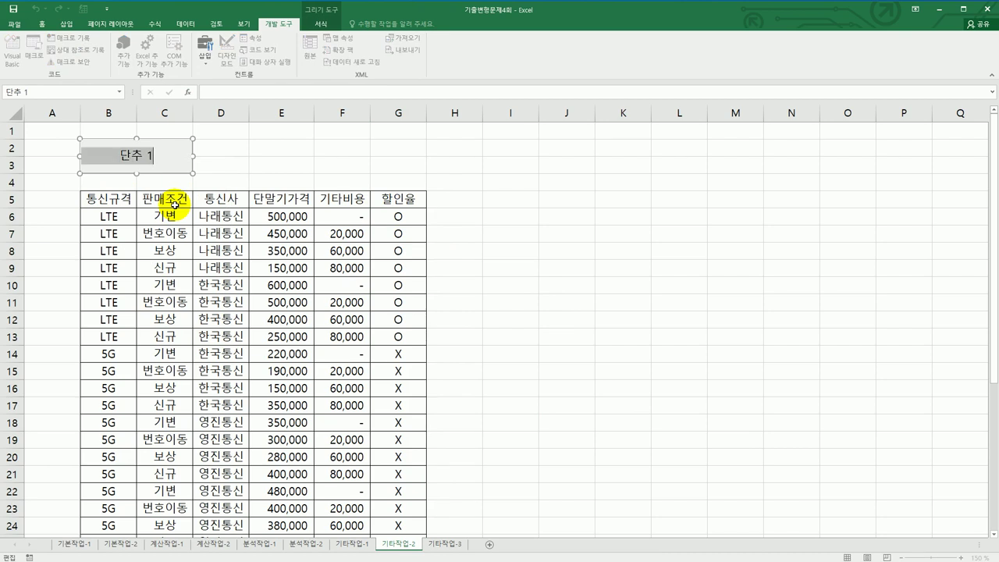
text(tjt)
key(BackSpace)
key(BackSpace)
key(BackSpace)
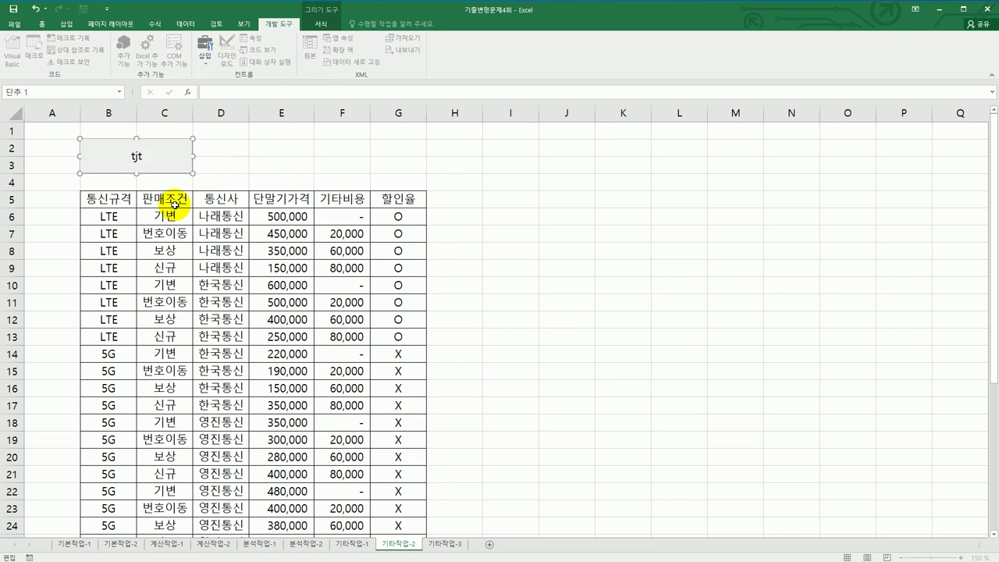
text(서식적ㅇㅛㅇ)
click(544, 250)
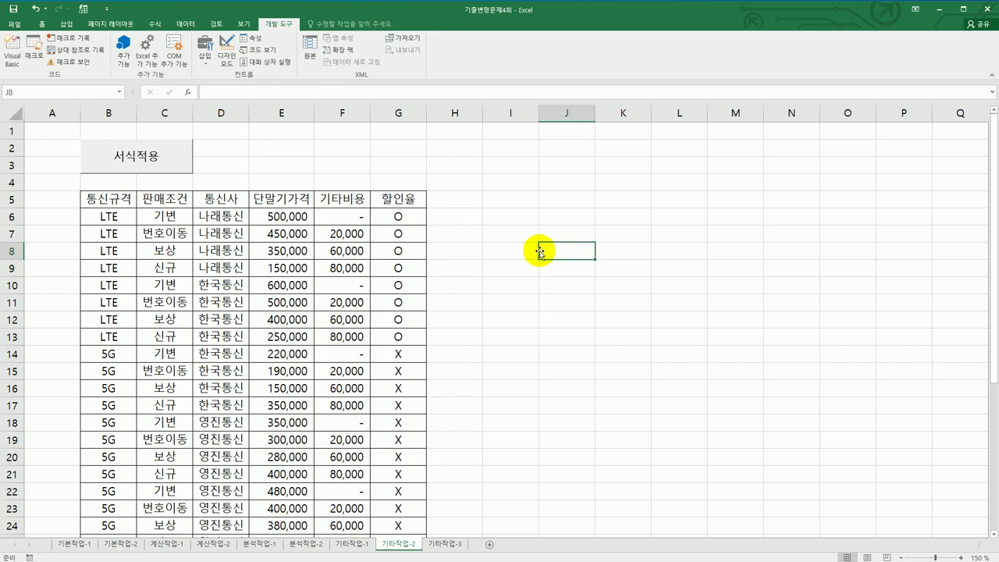
Draw a second form-control button (단추) covering cells E2:F3.
click(207, 61)
click(202, 86)
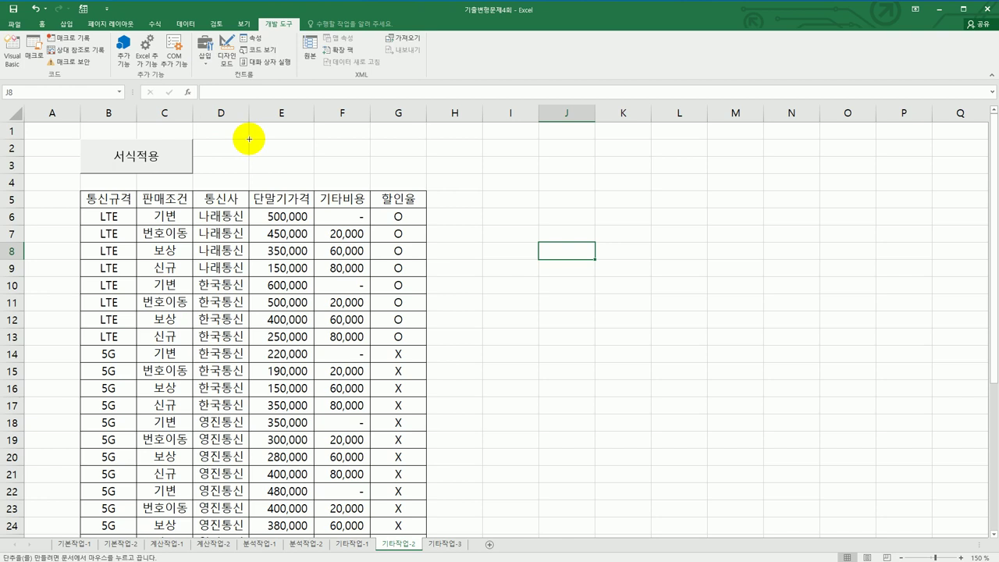
drag(248, 139, 351, 170)
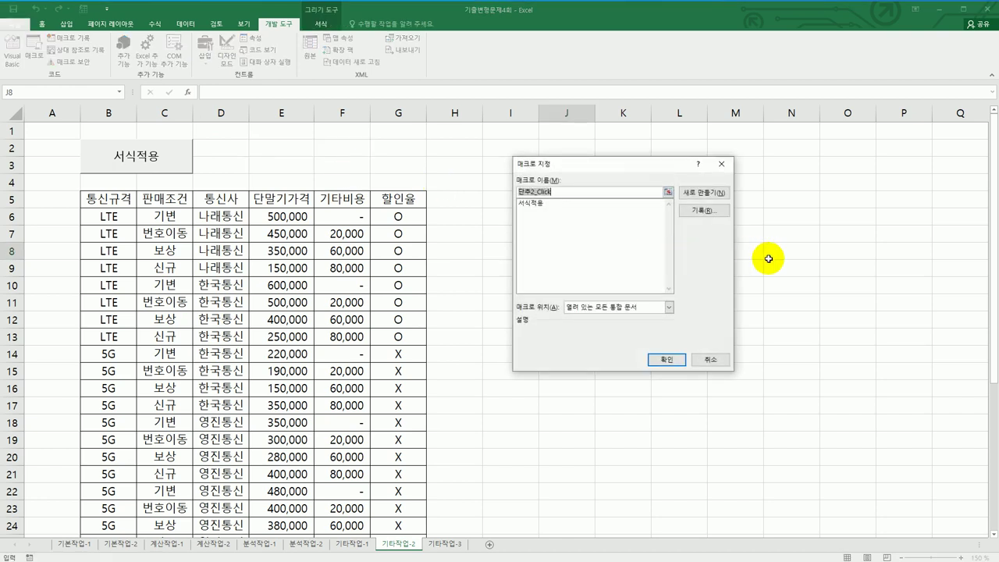
Name the second button's macro 그래프보기 and start recording it in the current workbook (현재 통합 문서).
text(ㅅ)
text(그래프)
text(보기)
click(704, 210)
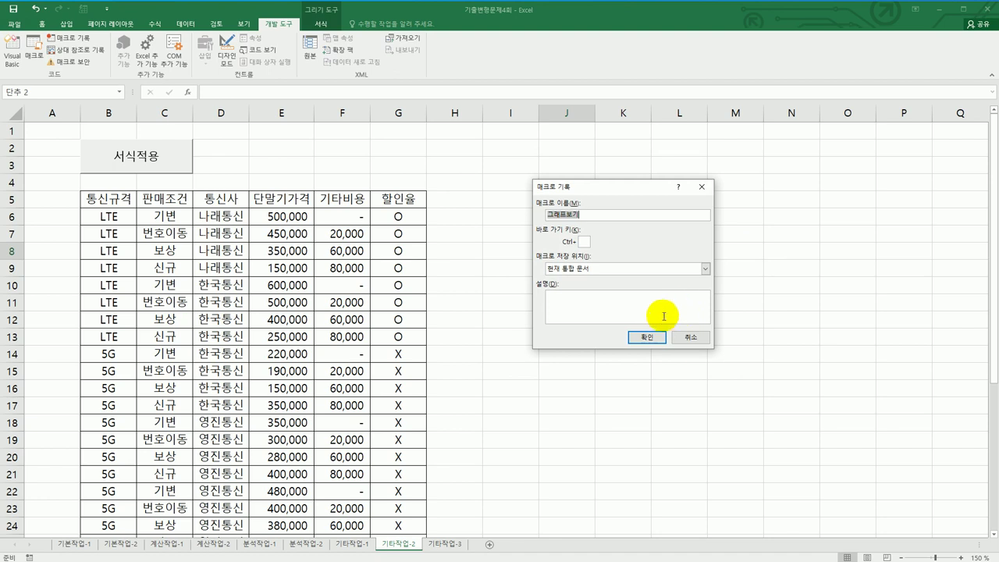
click(647, 338)
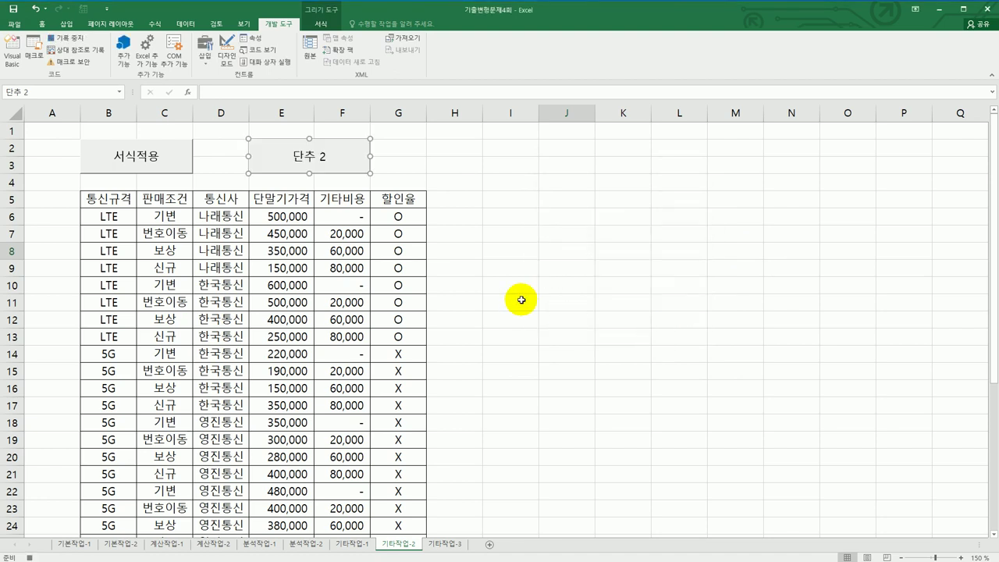
Create a new conditional formatting rule for the 단말기가격 values in E6:E37 with the 데이터 막대 format style.
click(291, 219)
drag(291, 235, 277, 508)
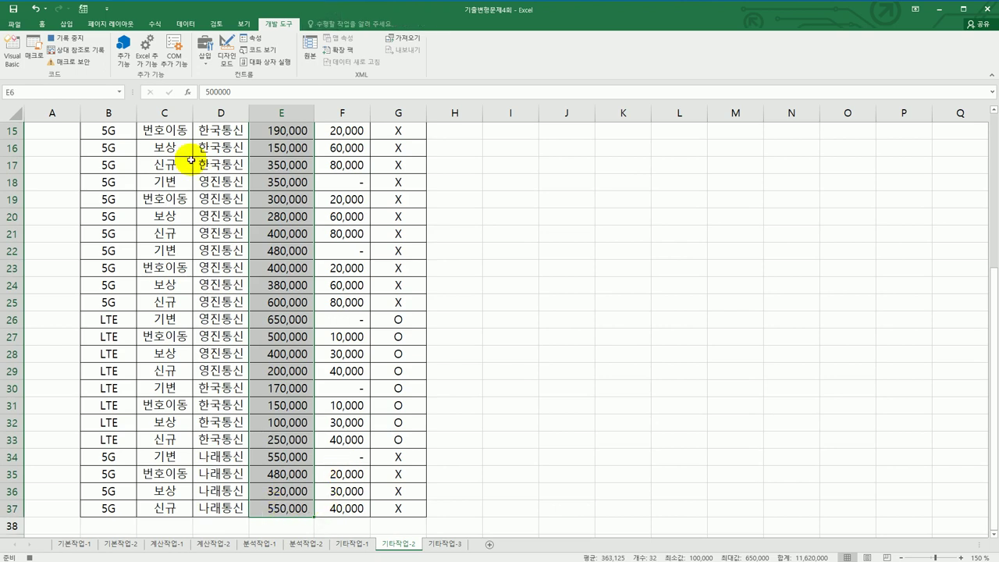
click(49, 24)
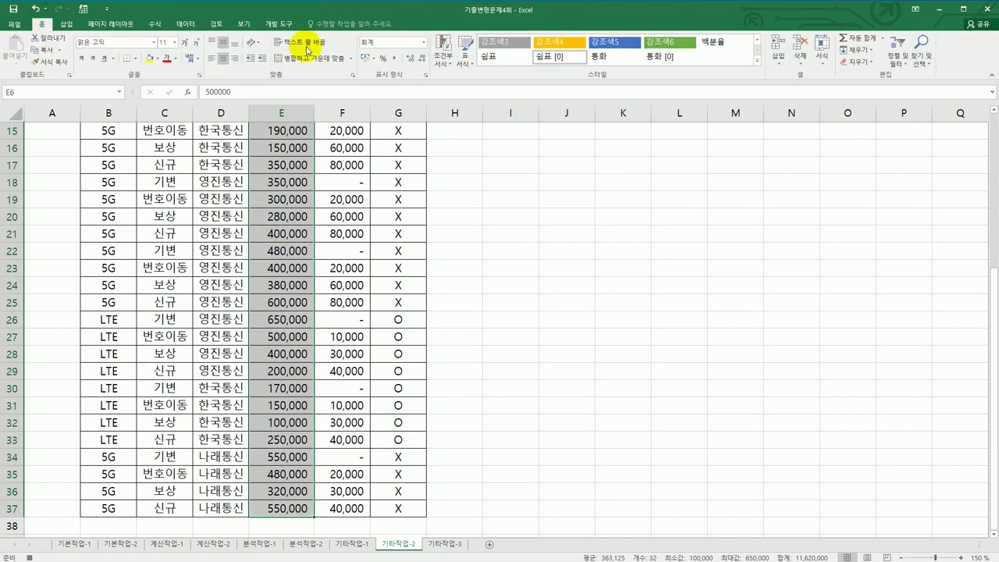
click(451, 58)
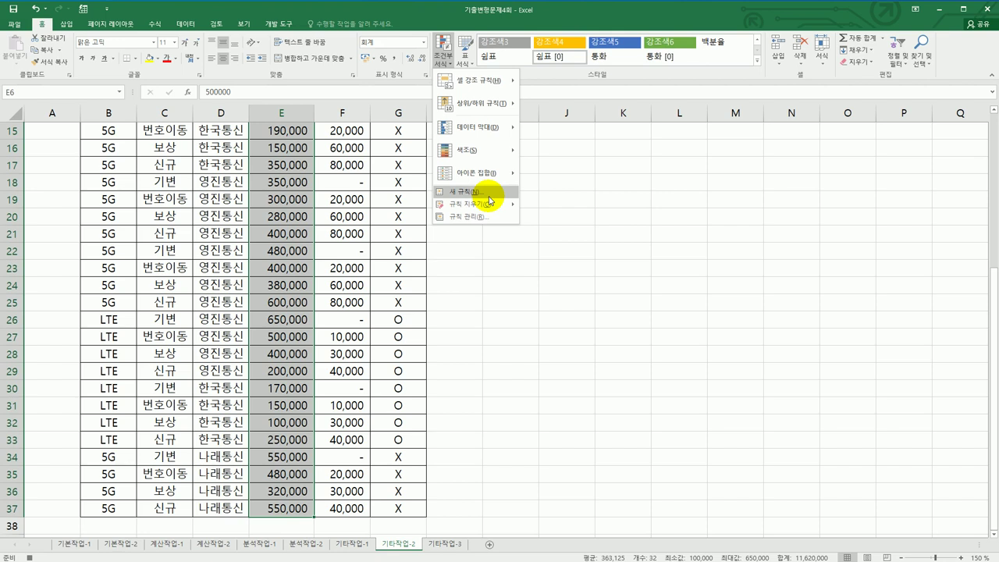
click(489, 196)
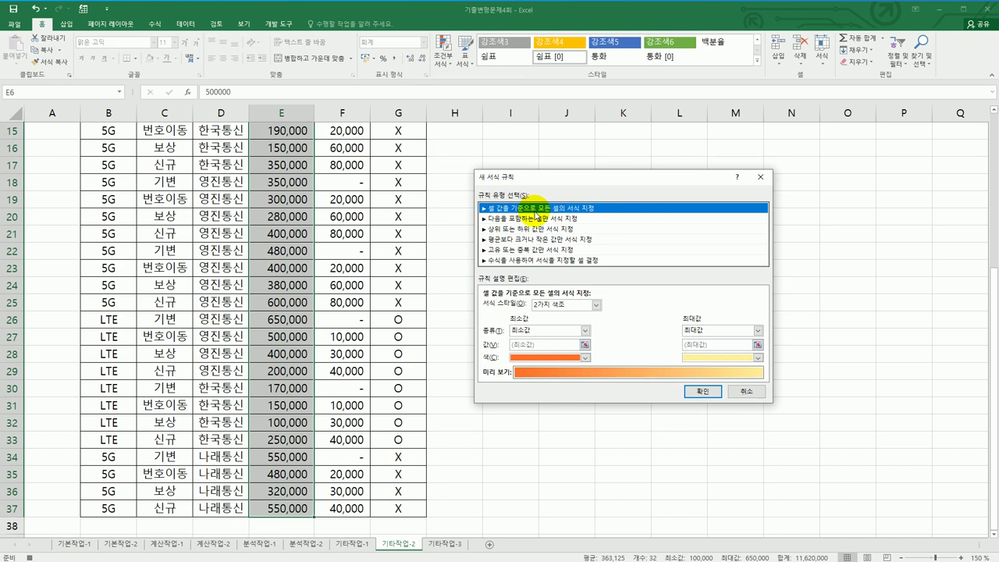
click(596, 306)
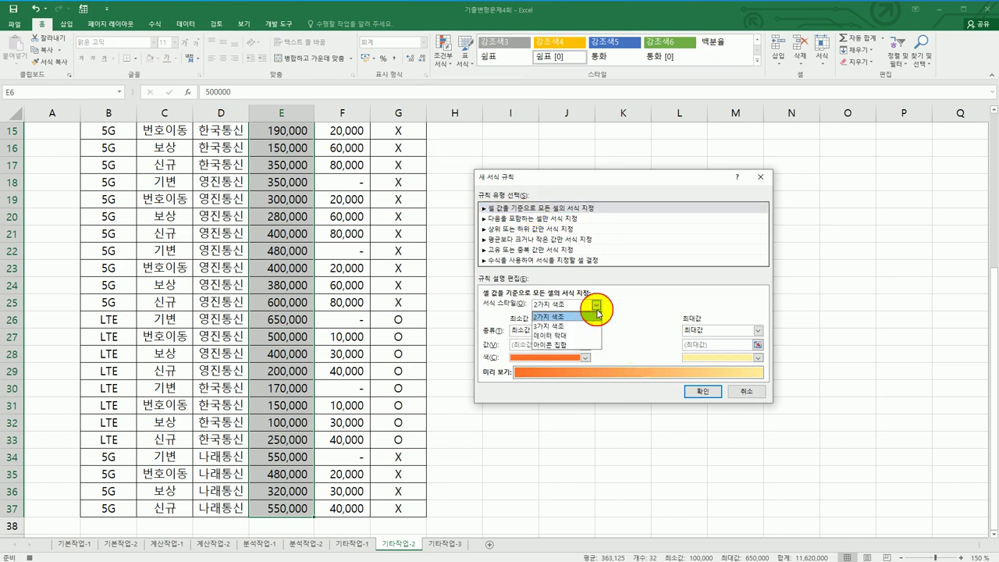
click(586, 336)
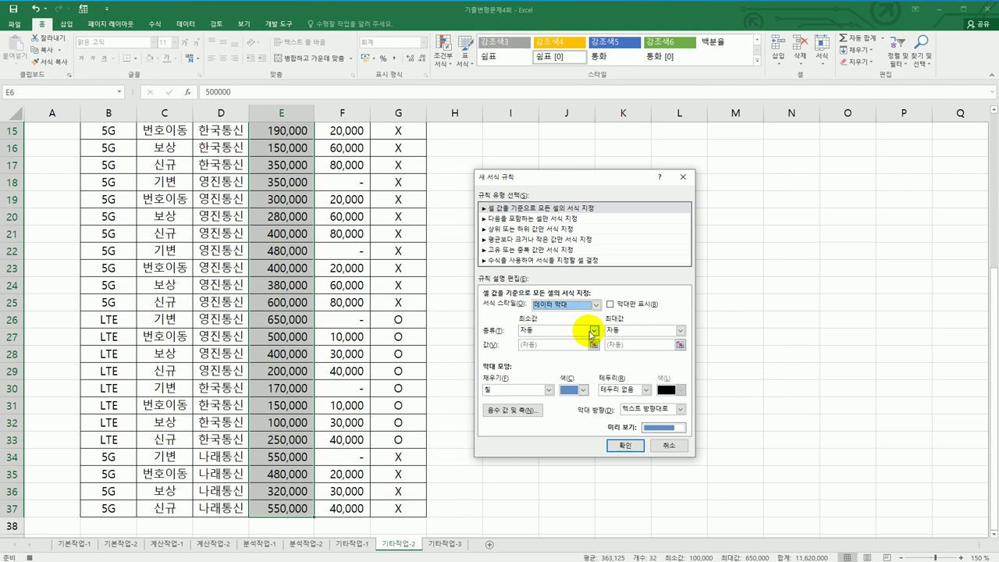
Set the data bar's minimum type to 백분위수 with value 10 and its maximum type to 백분위수 with value 90.
click(589, 333)
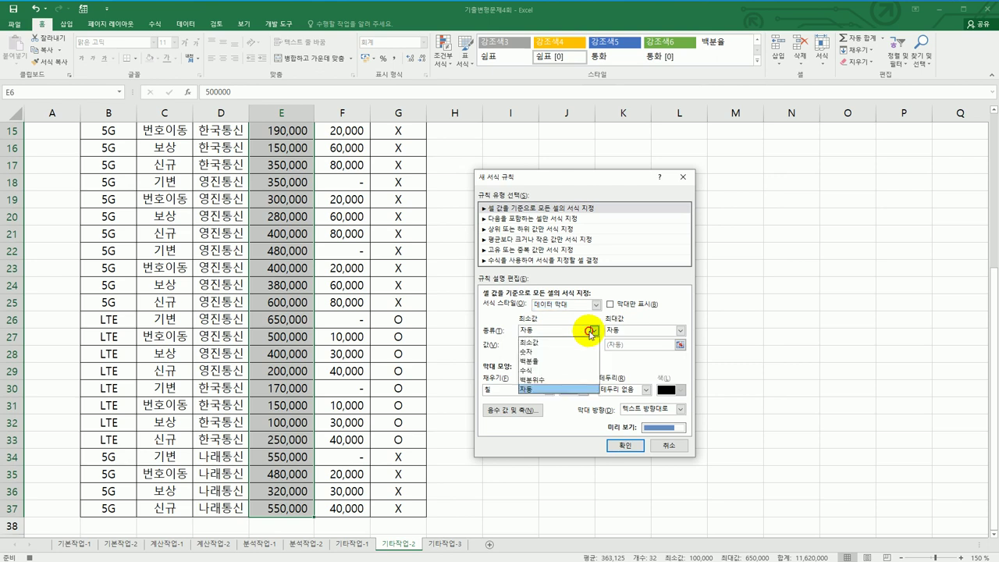
click(579, 381)
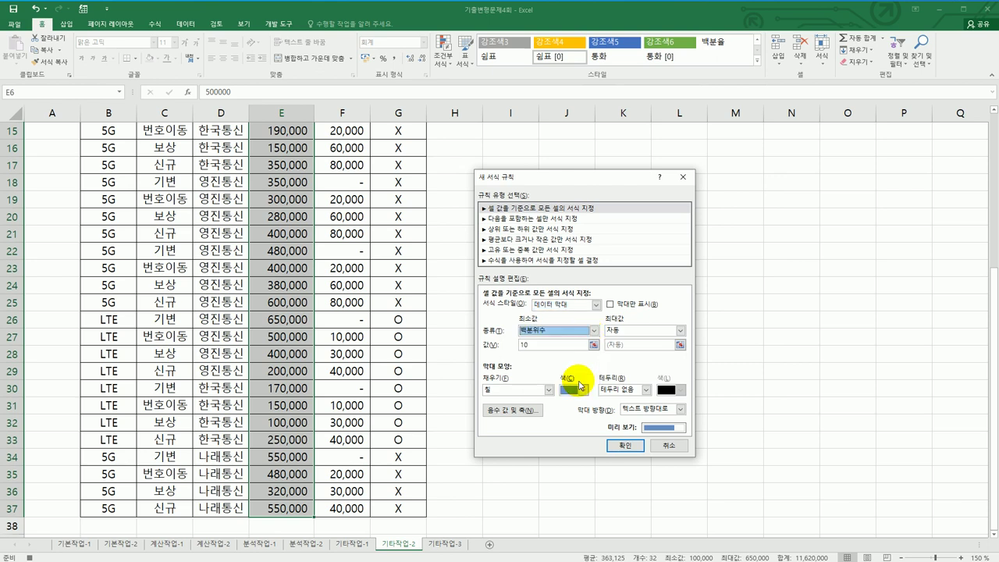
click(644, 335)
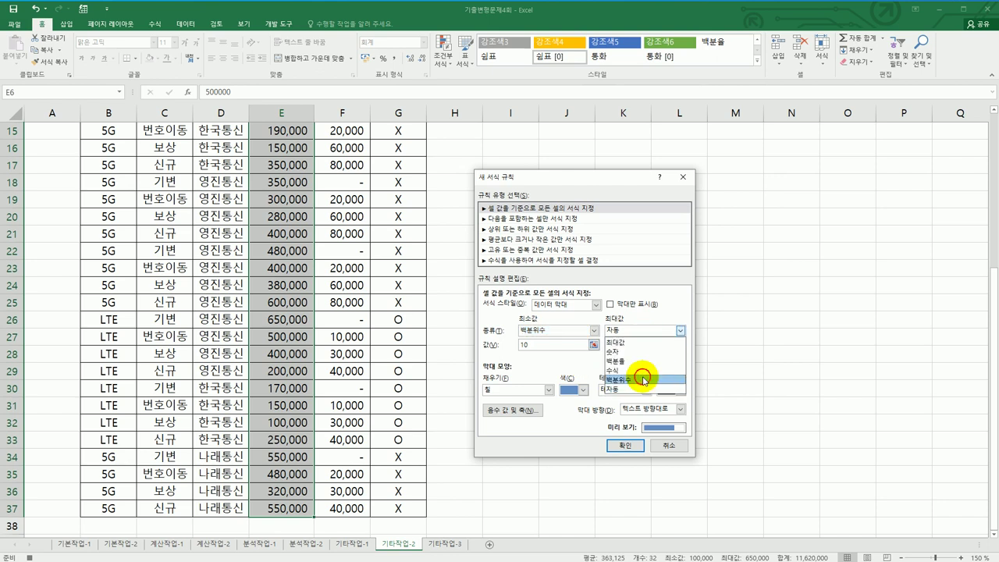
click(645, 379)
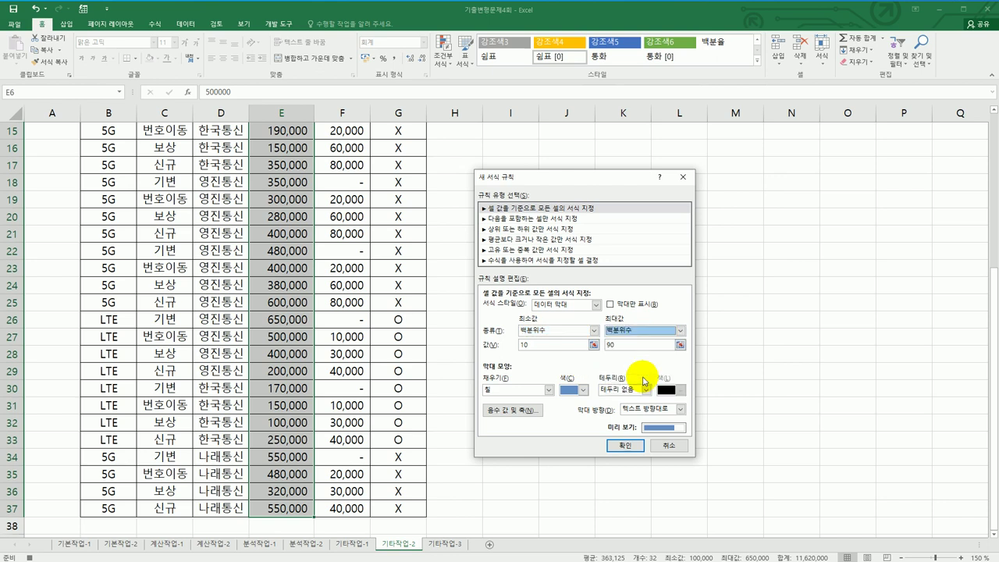
Give the data bars a 그라데이션 채우기 fill in standard light blue and apply the rule.
click(547, 390)
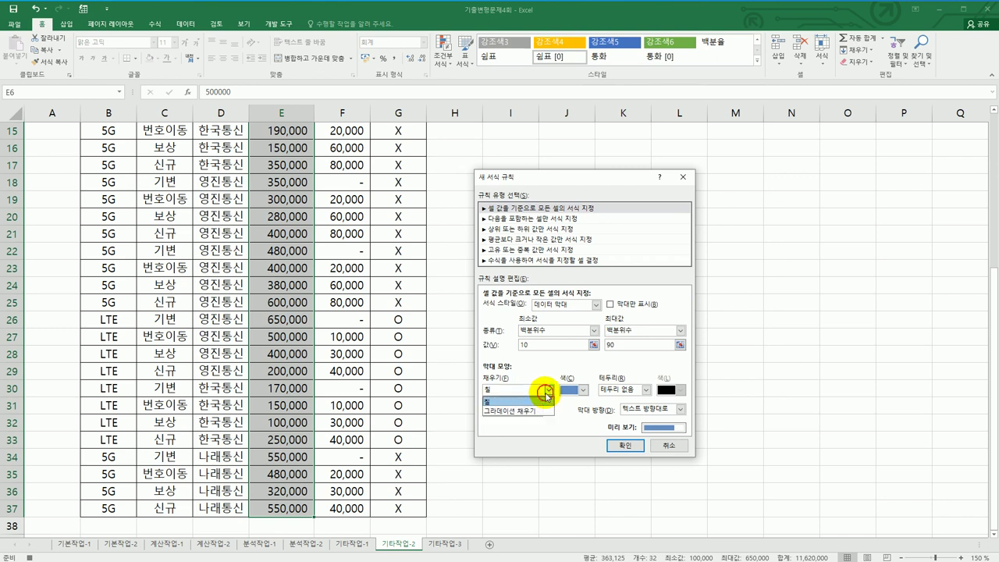
click(530, 411)
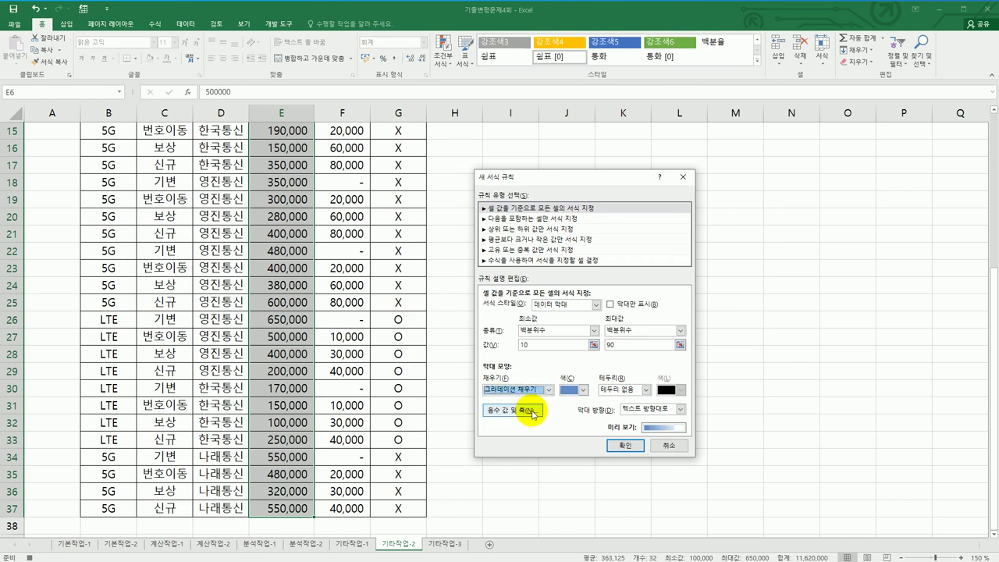
click(583, 389)
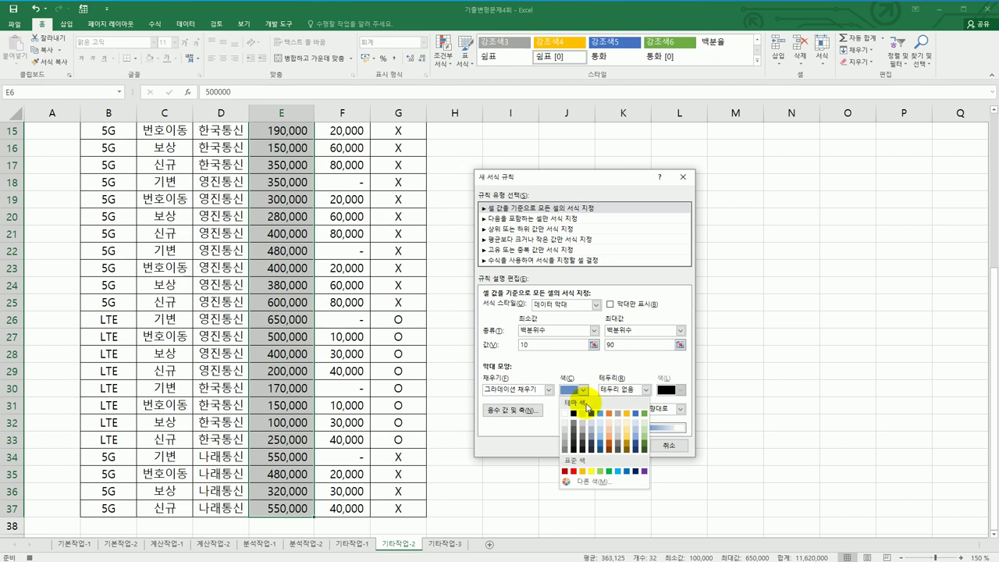
click(620, 471)
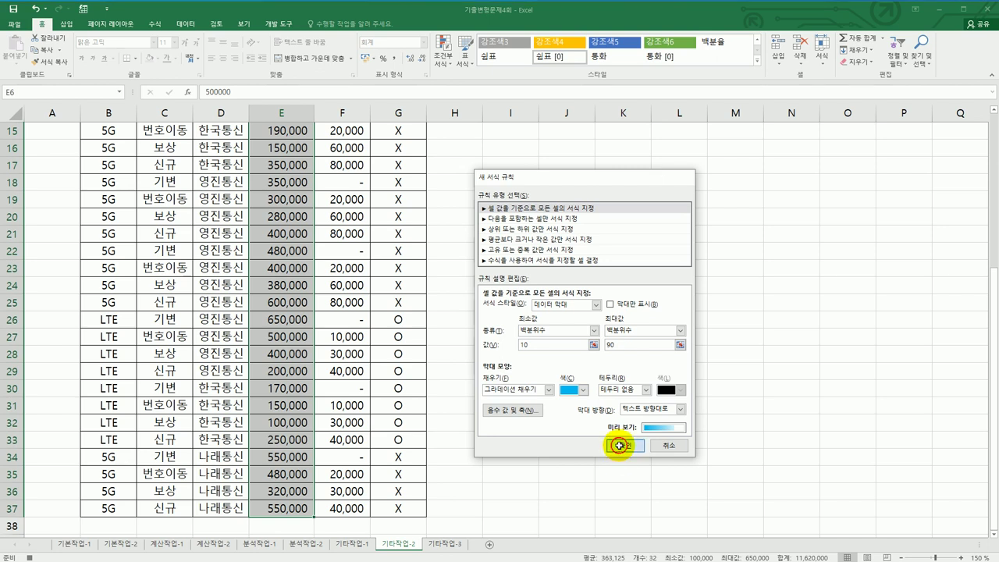
click(621, 444)
scroll(621, 441, up, 1)
scroll(621, 442, up, 5)
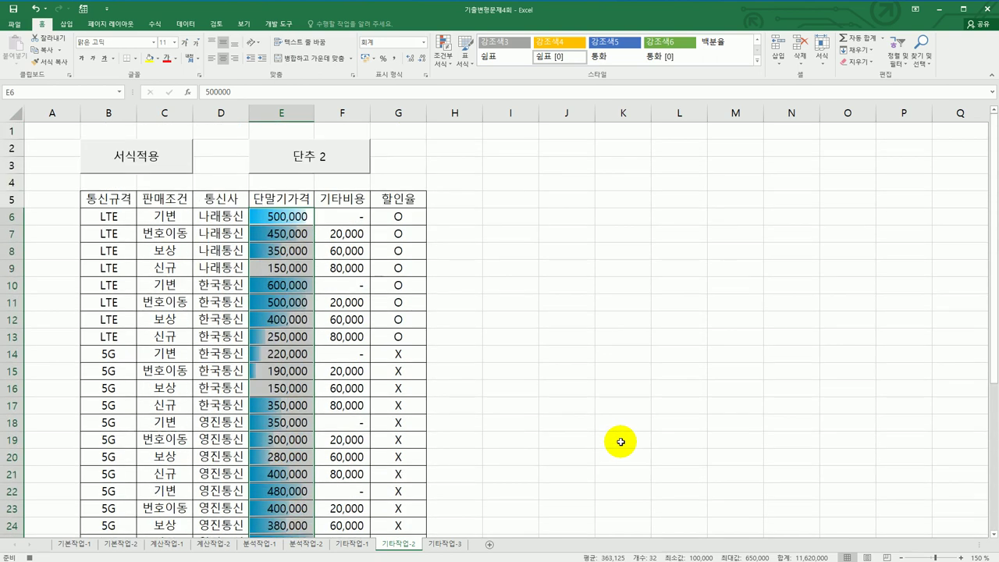
Select only cell E6 and stop recording the 그래프보기 macro.
click(287, 216)
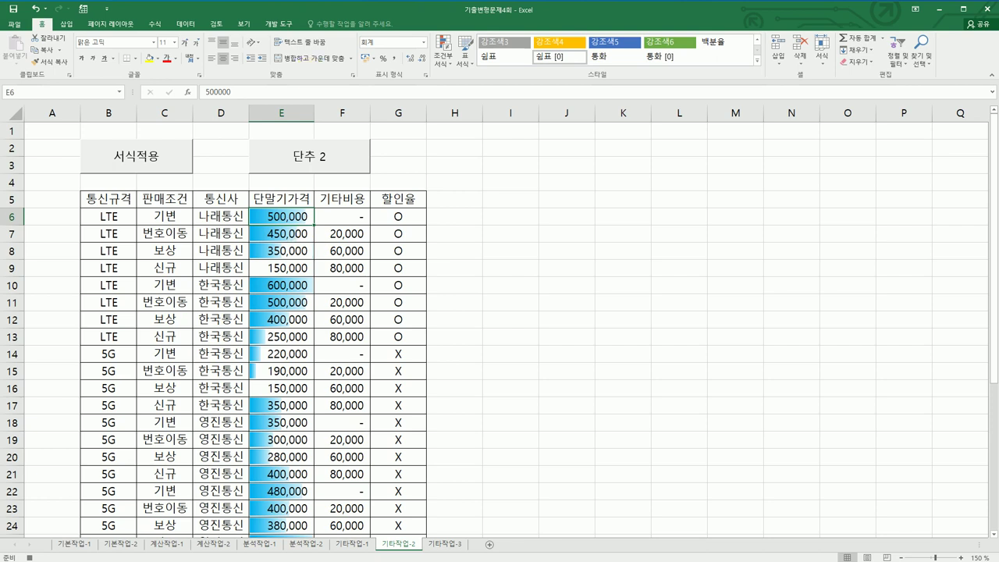
click(275, 25)
click(64, 38)
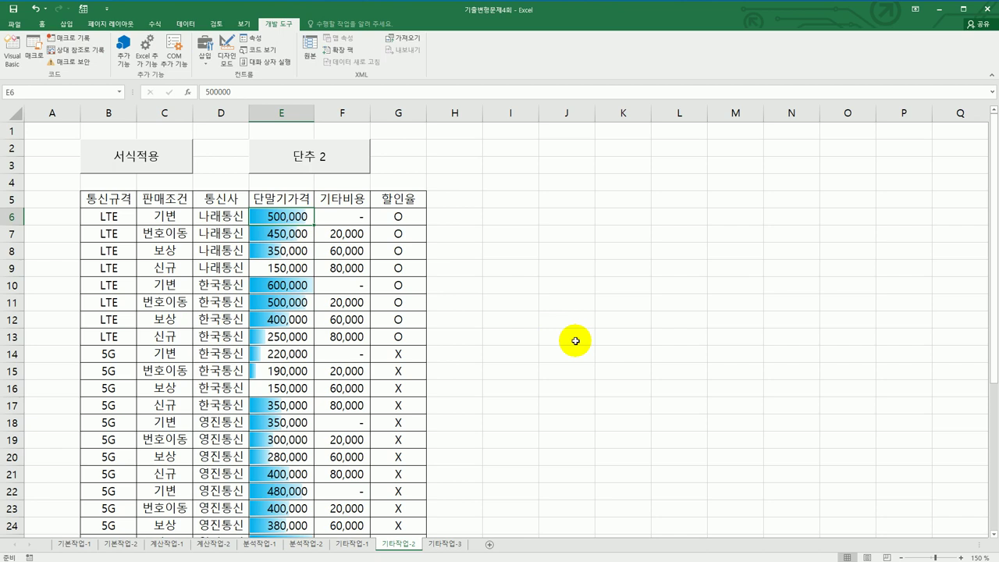
Change the label of the second button over E2:F3 to 그래프보기.
right_click(299, 159)
click(320, 200)
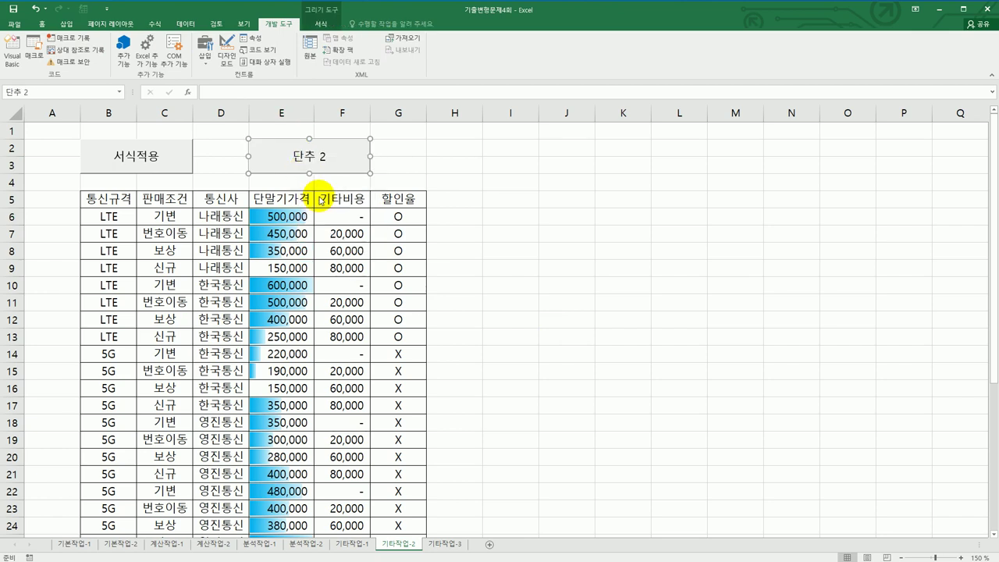
key(ctrl+a)
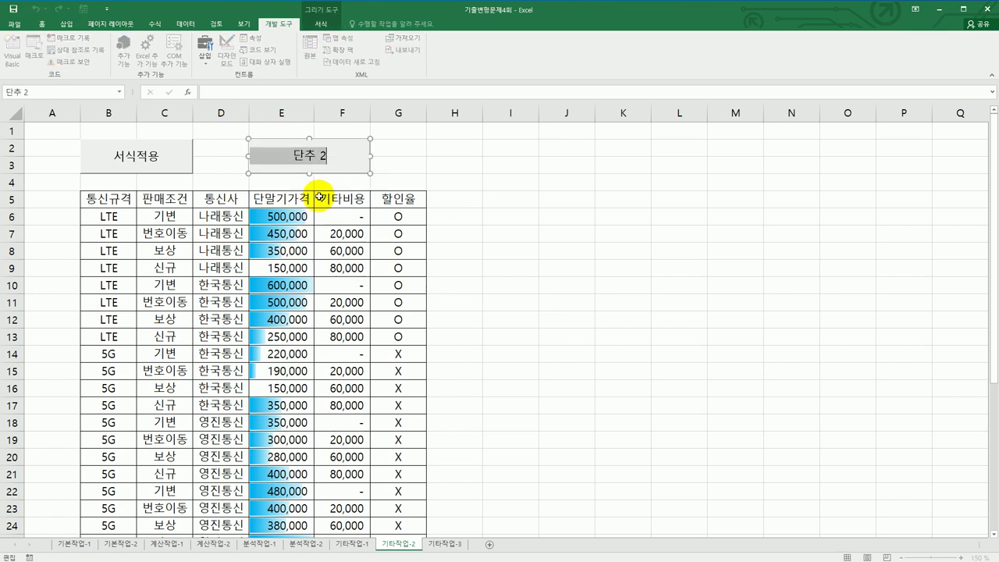
text(글)
text(보기)
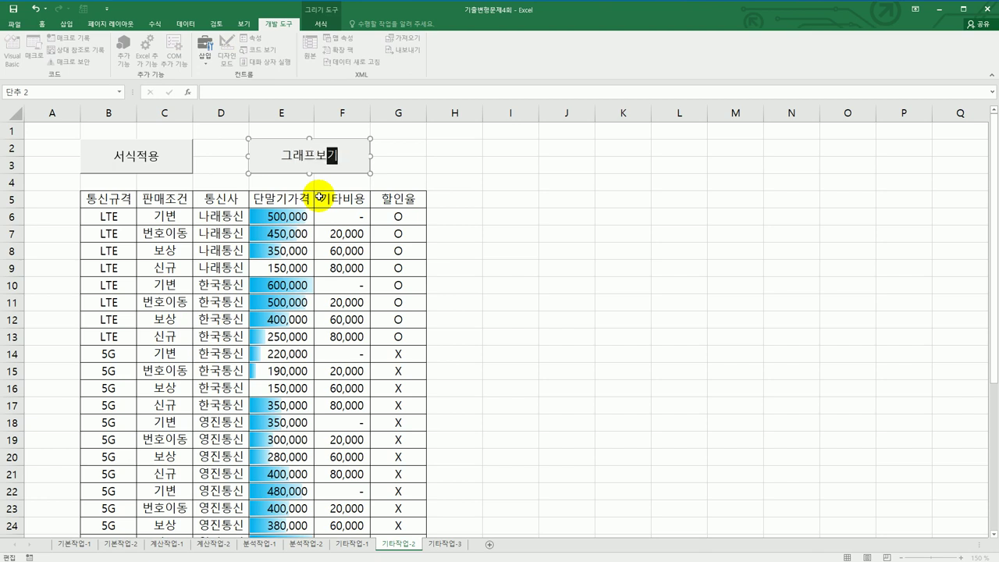
click(535, 264)
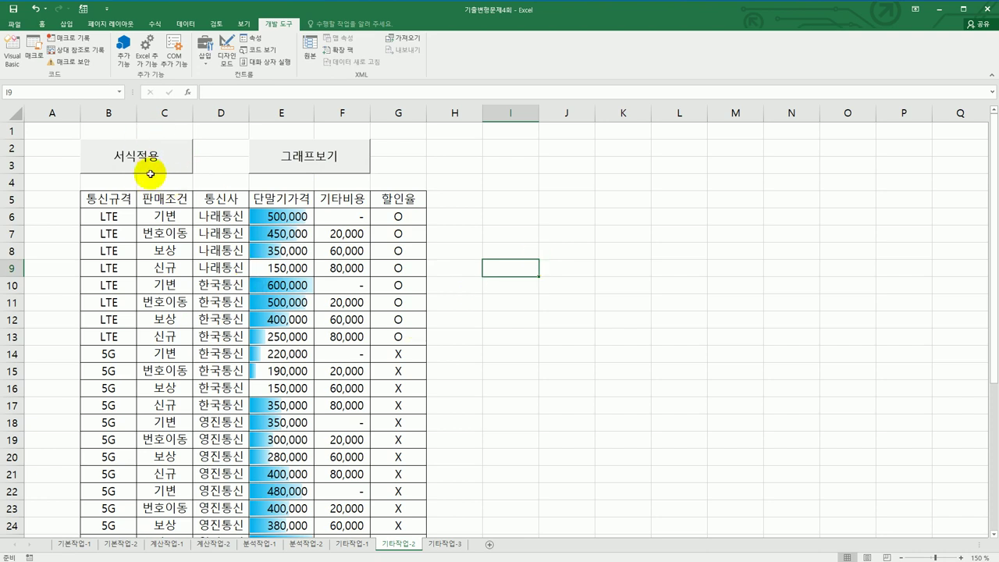
click(623, 271)
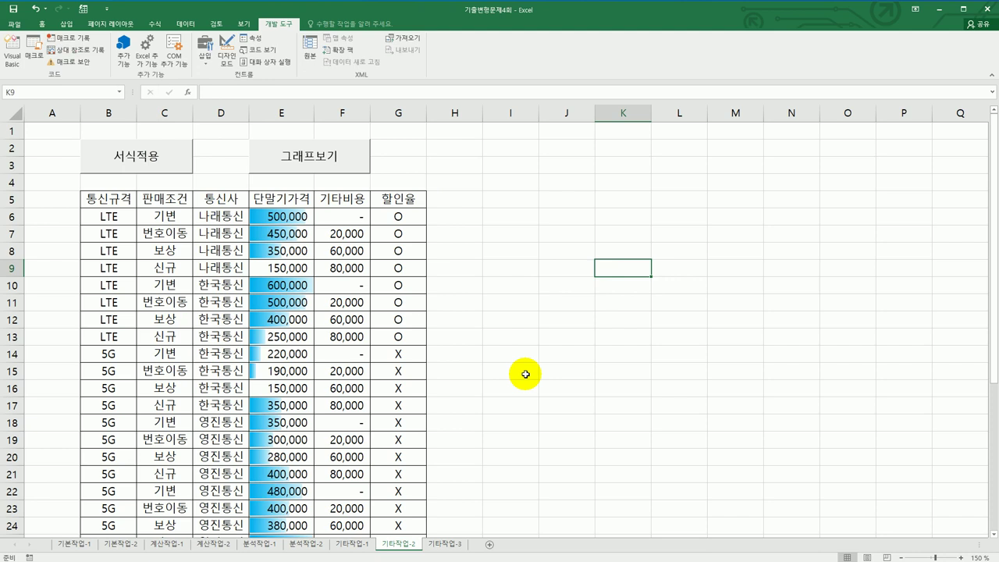
On sheet 기타작업-3, turn on design mode and open the click event procedure of the 요금계산 command button.
click(455, 545)
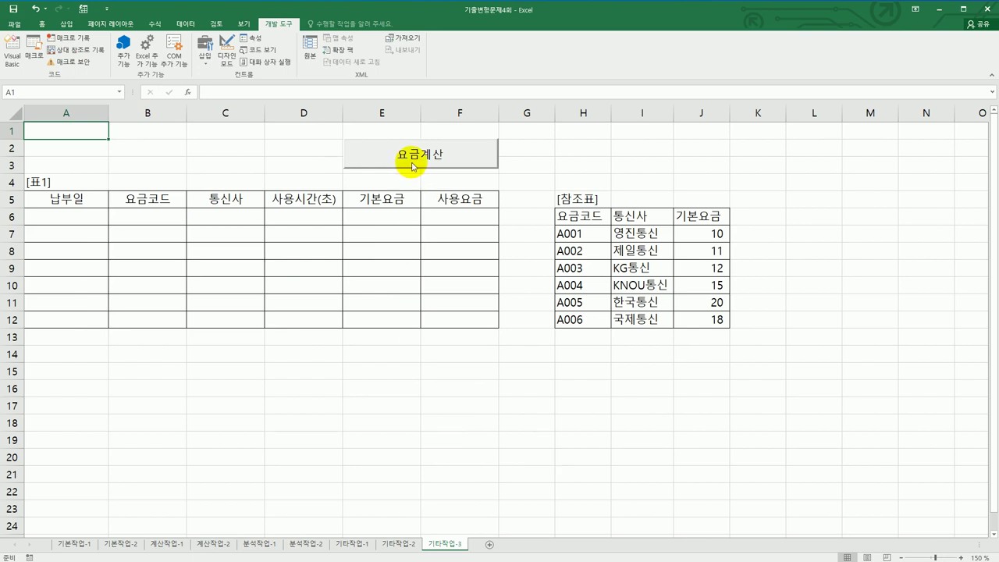
click(226, 53)
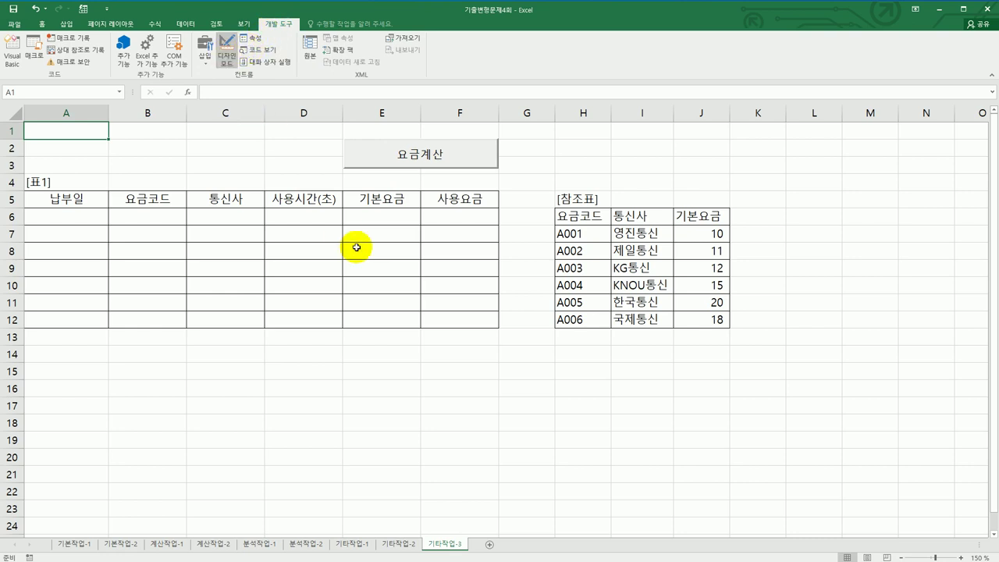
click(400, 157)
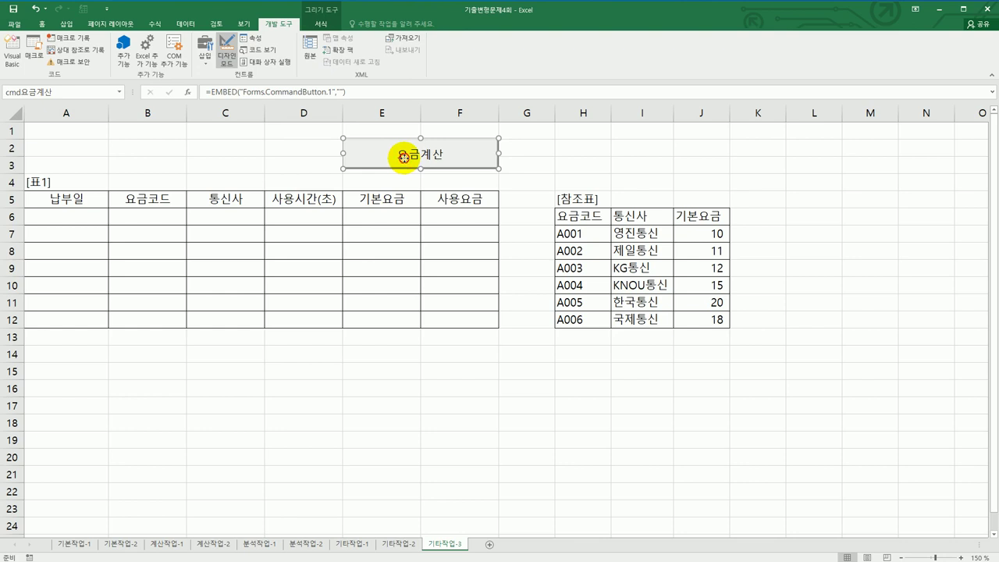
double_click(404, 160)
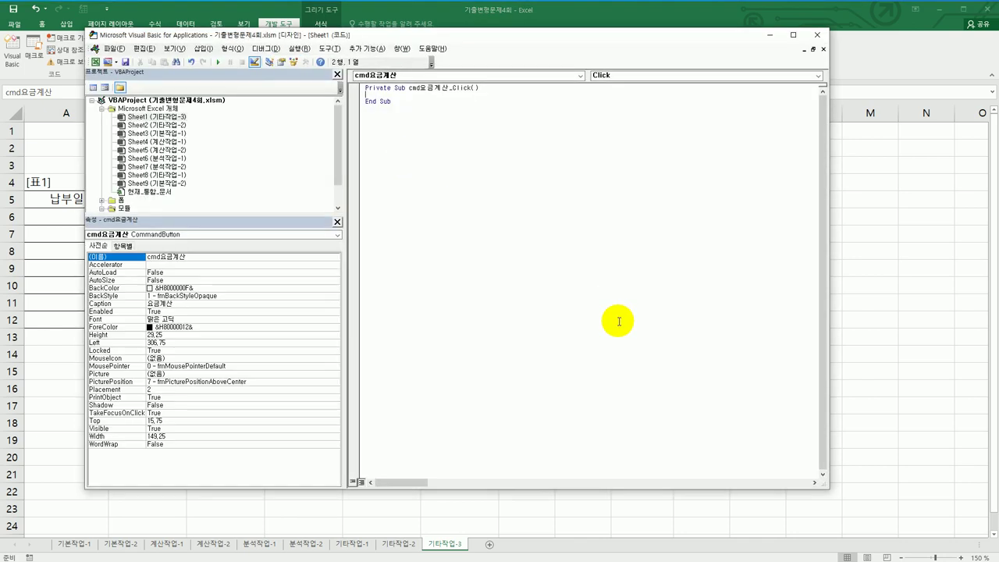
Write 요금계산.Show in the cmd요금계산_Click procedure and close the Visual Basic editor.
text(ㅇ)
text(금계산)
text(.s)
key(Tab)
key(BackSpace)
key(BackSpace)
key(BackSpace)
key(BackSpace)
key(BackSpace)
key(BackSpace)
key(BackSpace)
text(산.sh)
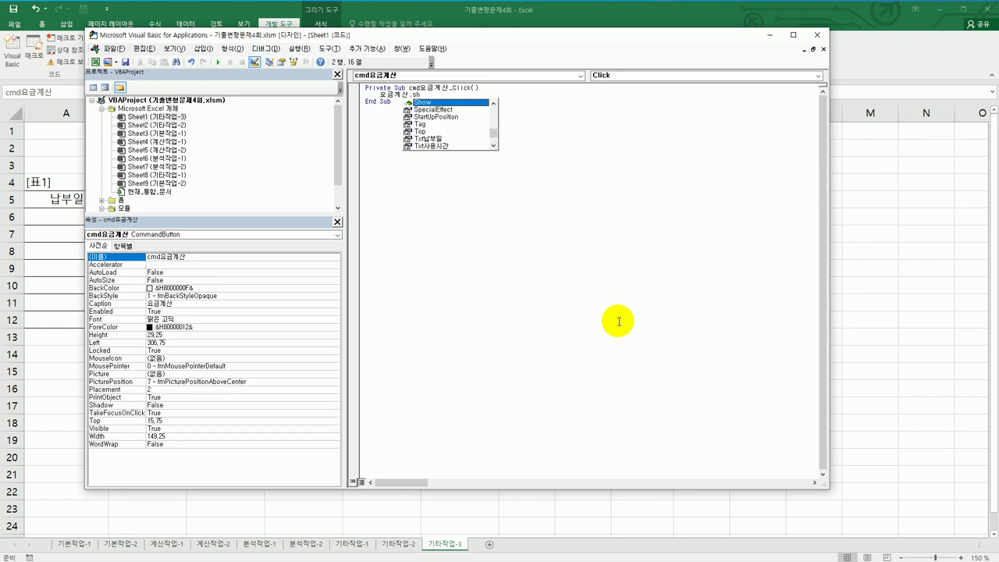
key(Tab)
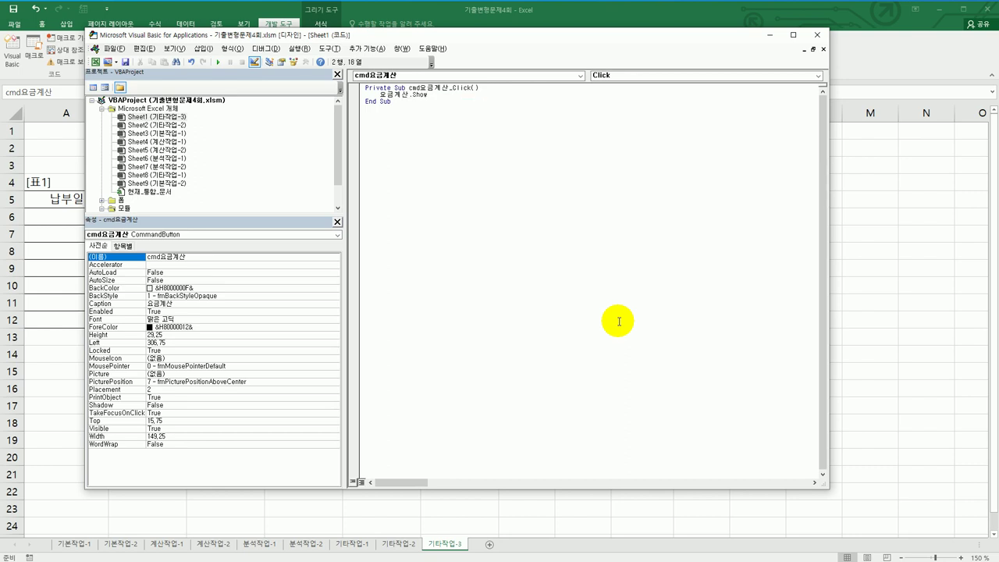
click(818, 33)
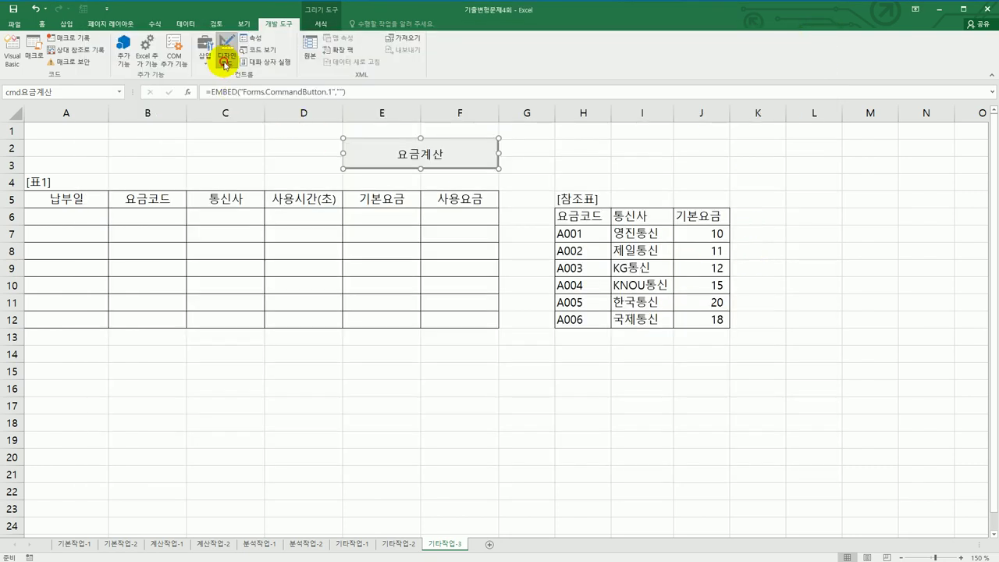
Turn off design mode, then open the 요금계산 form with its sheet button and look over its 납부일 field and 계산 button.
click(227, 55)
click(428, 153)
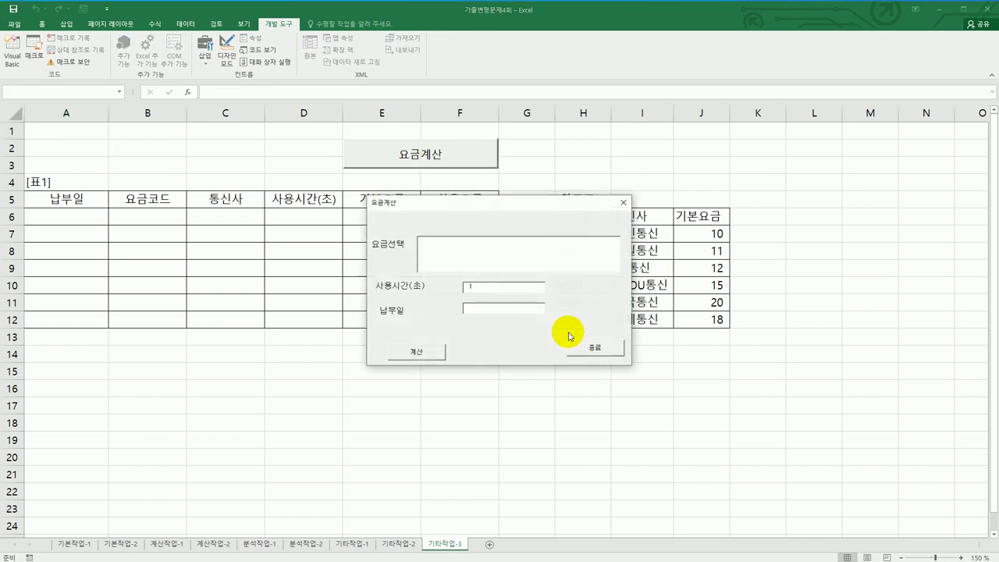
drag(520, 203, 396, 243)
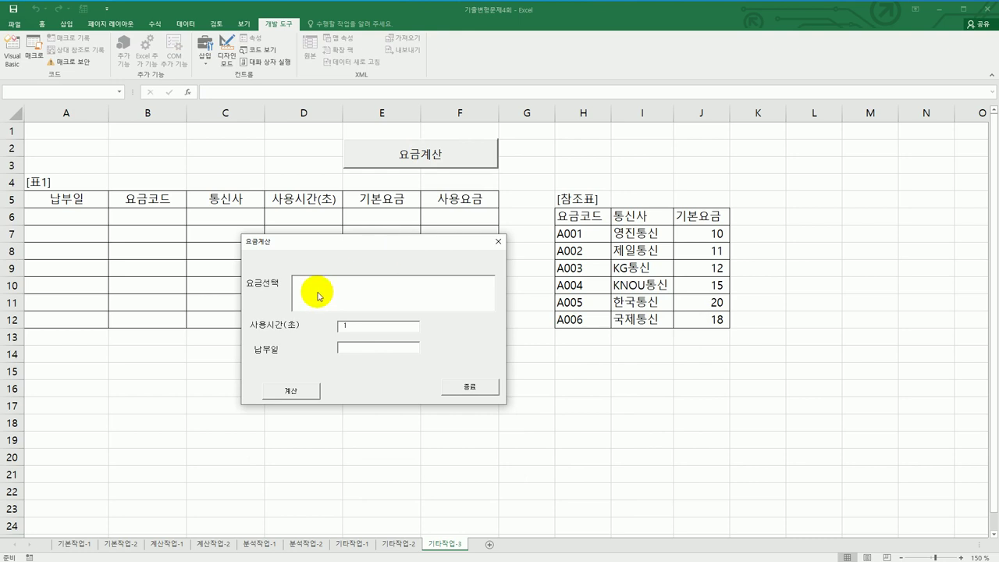
click(343, 348)
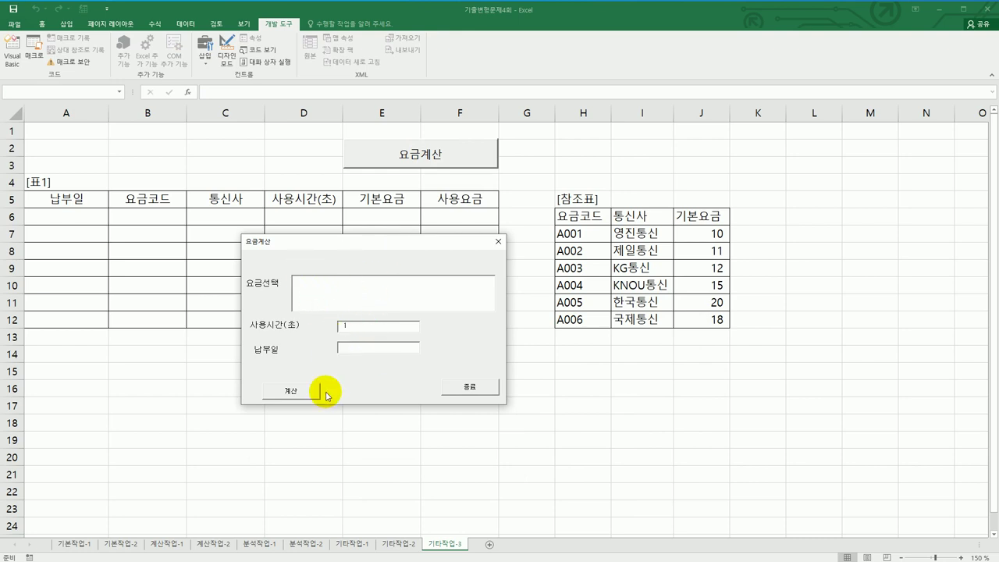
click(297, 400)
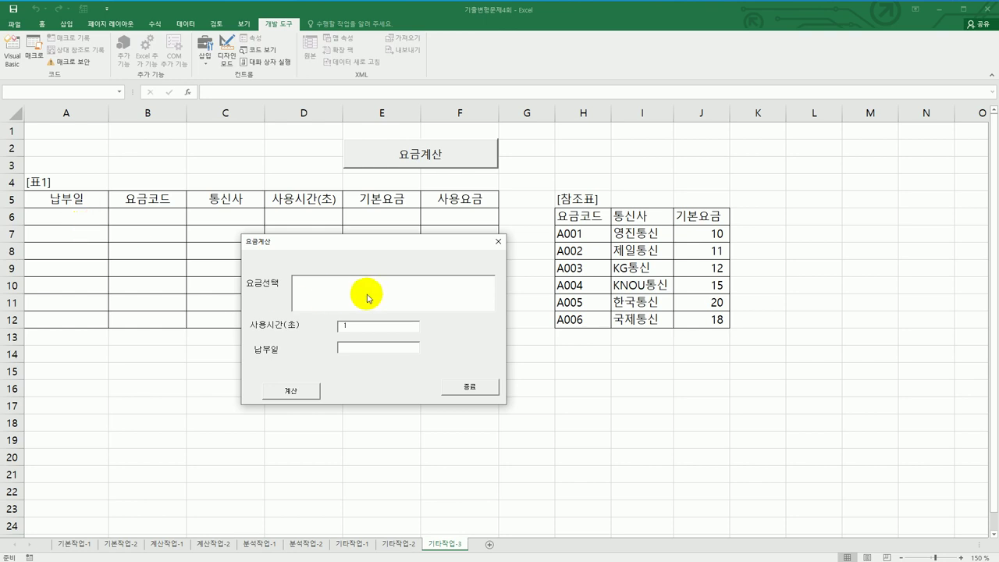
click(345, 349)
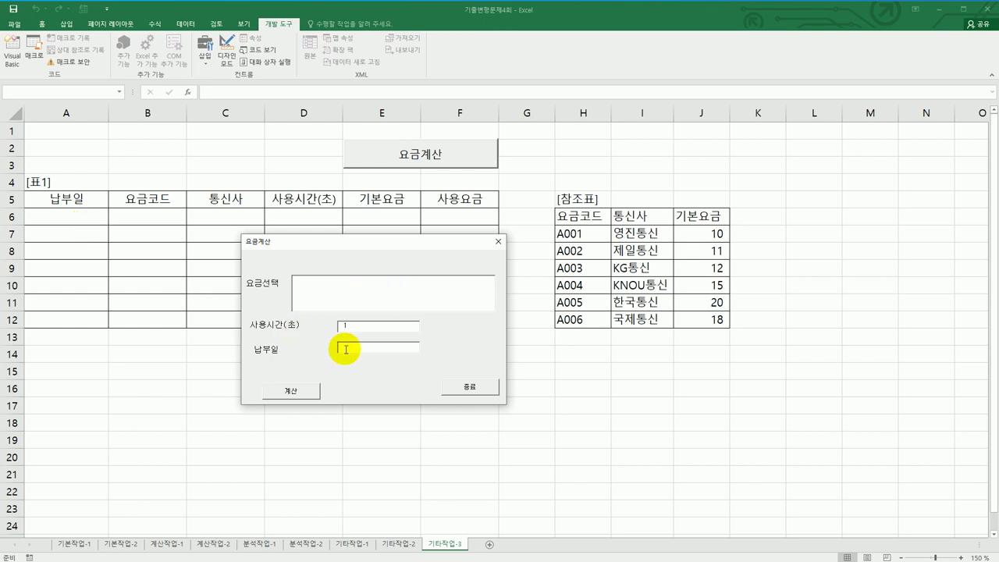
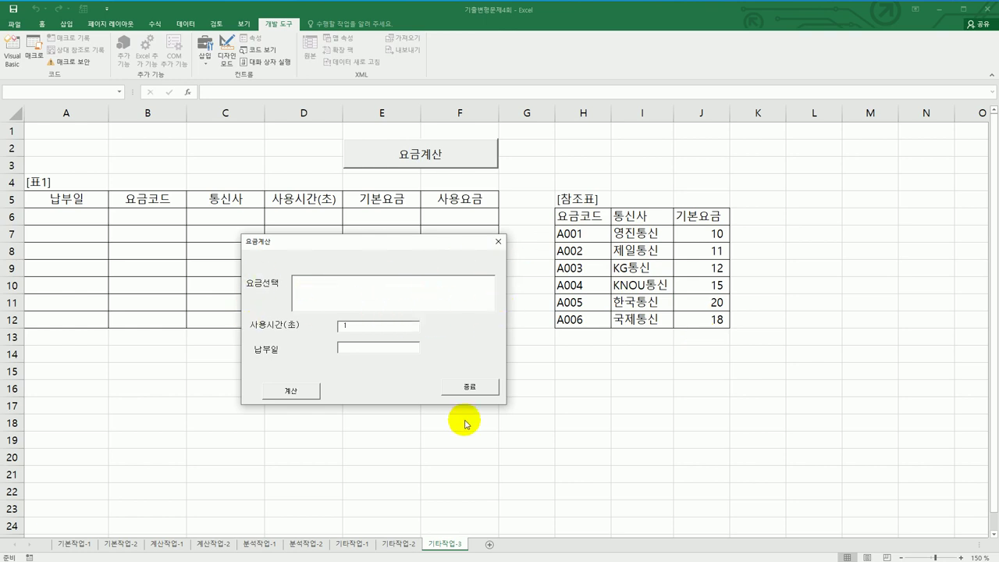
Close the 요금계산 form, reopen the Visual Basic editor and go to the UserForm_Initialize procedure in that form's code.
click(498, 247)
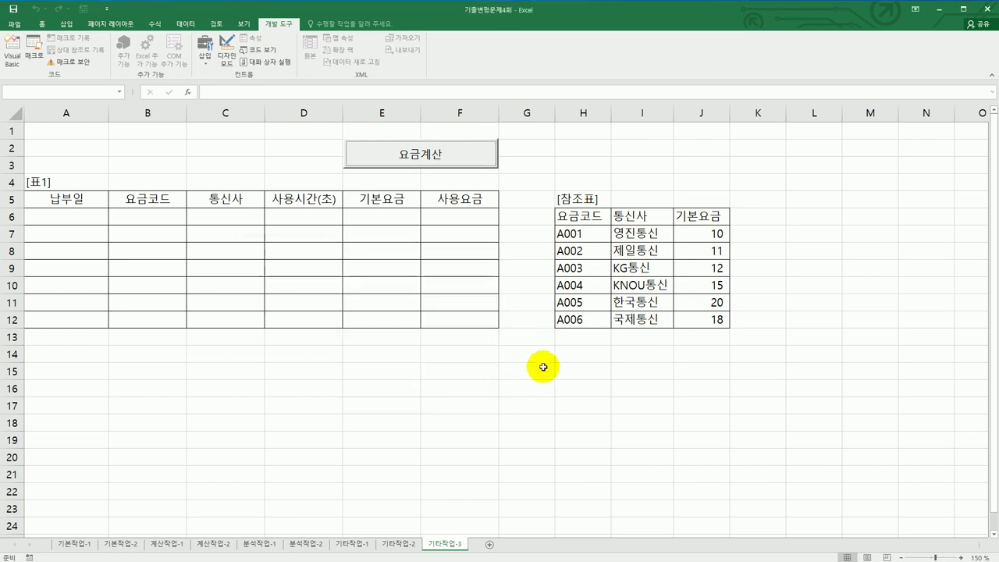
click(522, 368)
click(13, 67)
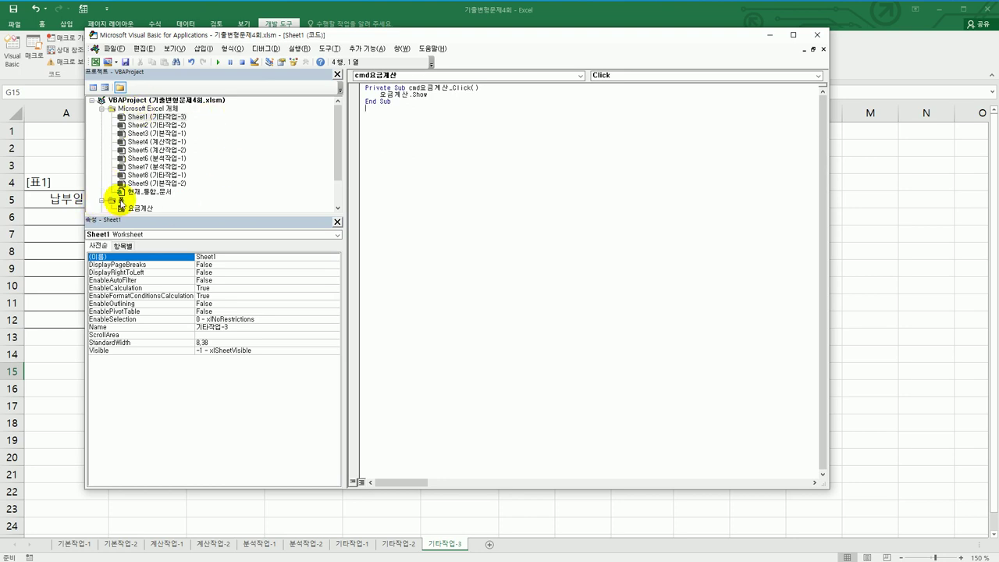
click(141, 209)
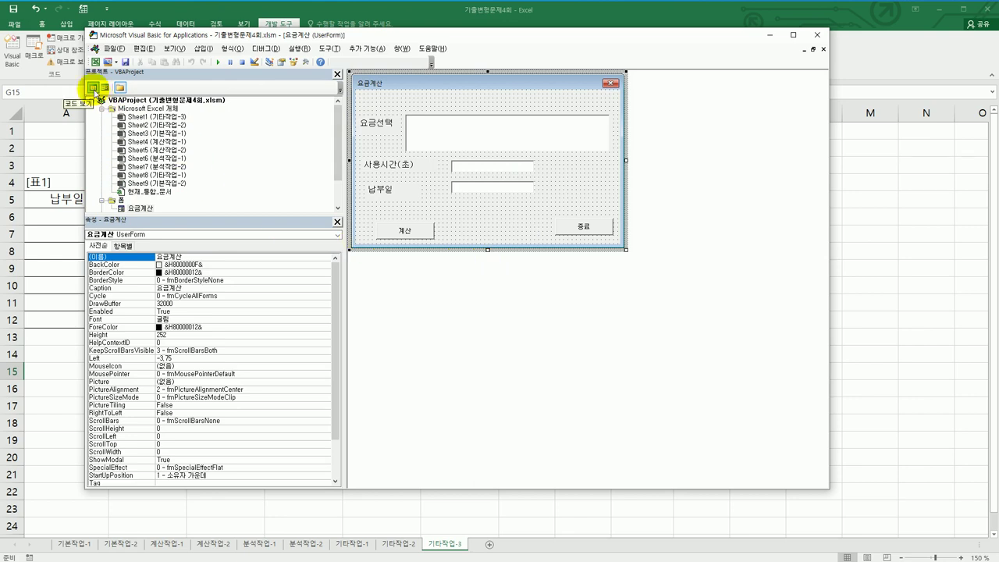
click(94, 88)
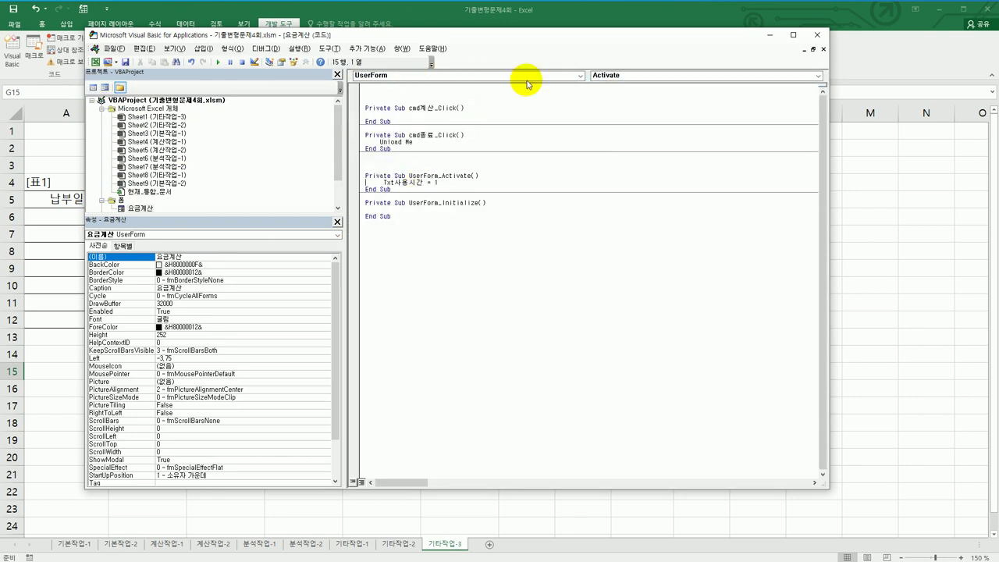
click(635, 76)
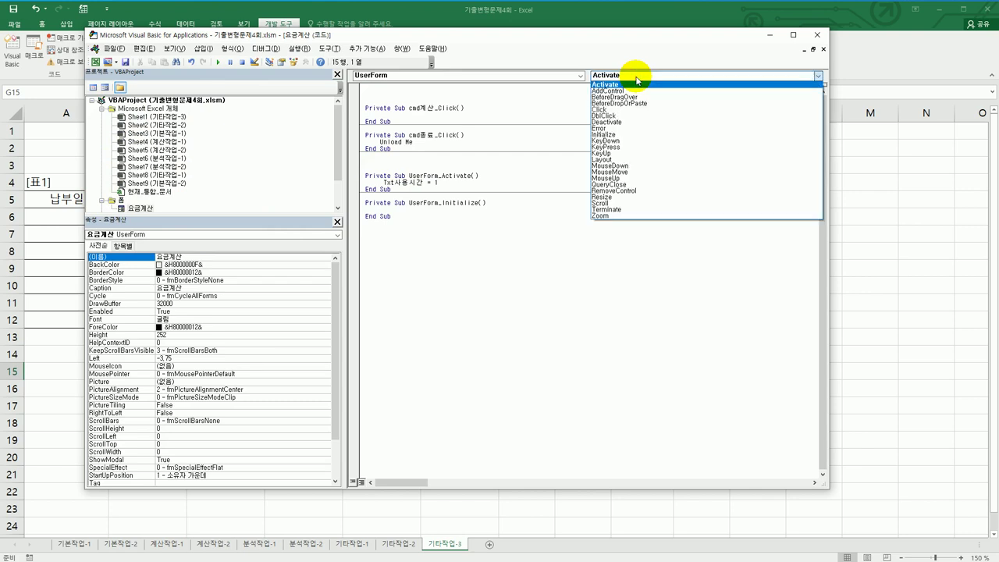
click(637, 134)
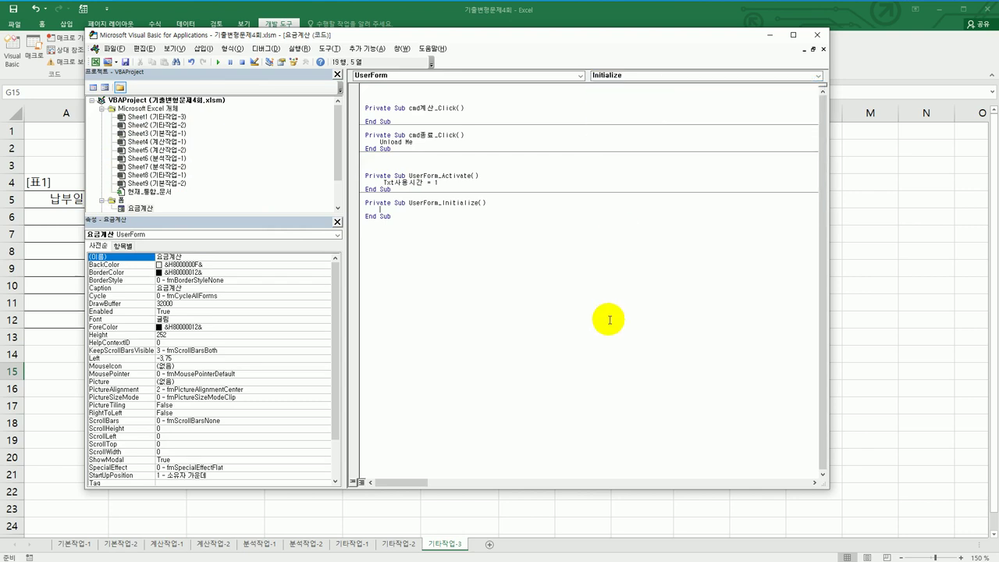
In UserForm_Initialize, write Txt납부일 = Date and lst요금.RowSource = "H6:J12" on separate lines.
text(txt납부일 = date)
key(Return)
text(lst요금)
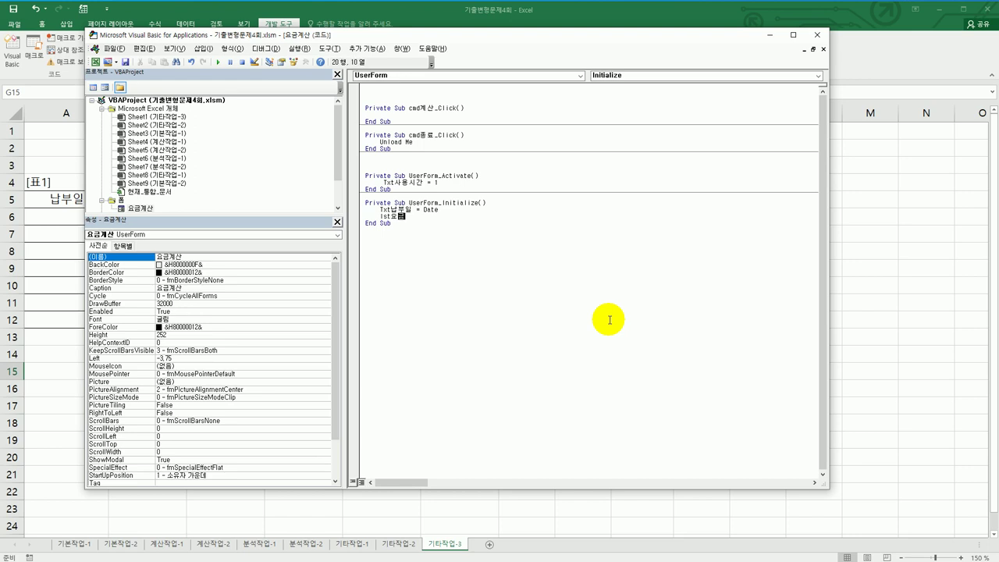
text(.ro)
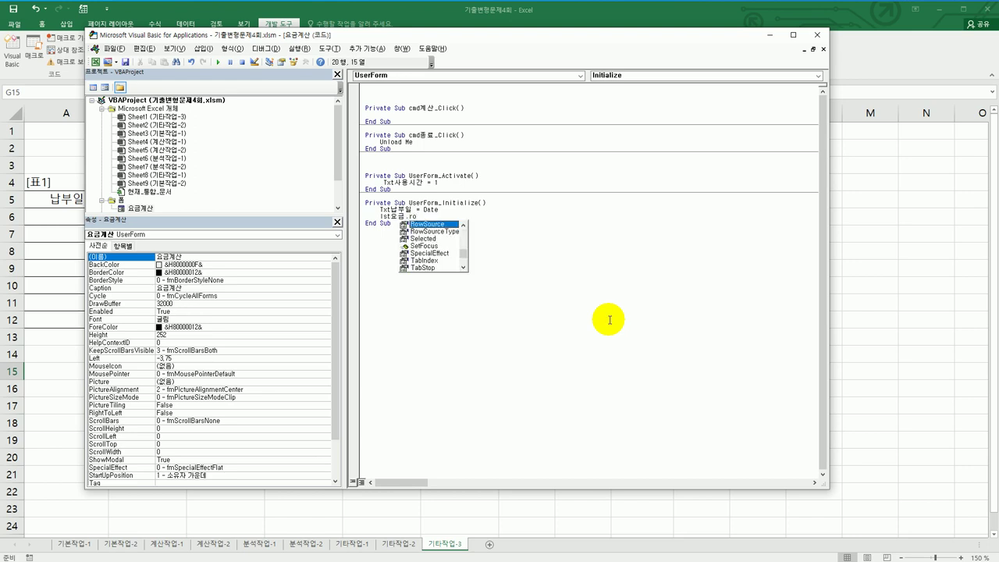
key(Tab)
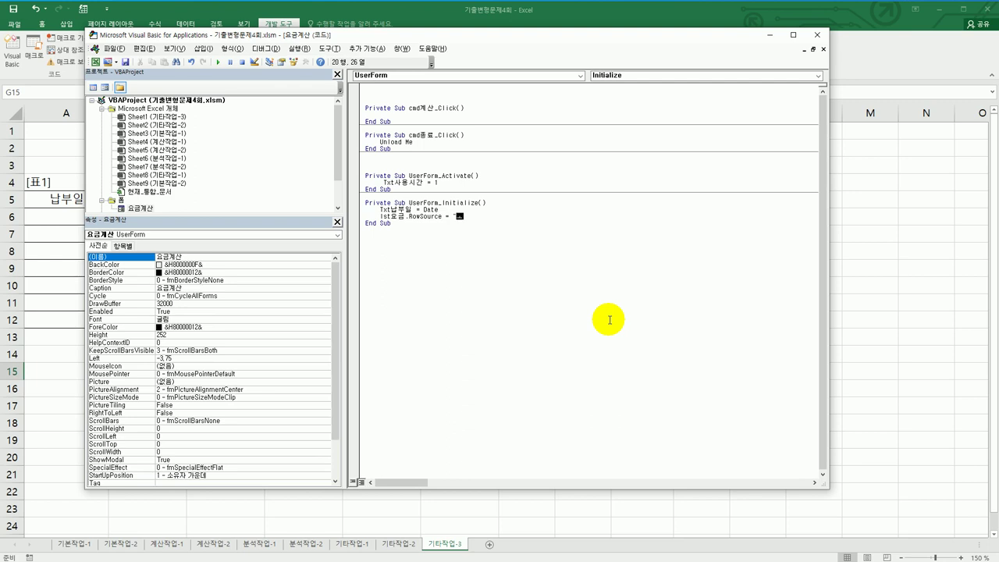
text(= "H)
text(6:)
text(I)
text(J12)
text(")
key(Return)
Open the 요금계산 form design, select the 요금선택 list box and examine its ColumnCount property.
click(148, 208)
double_click(151, 209)
click(462, 140)
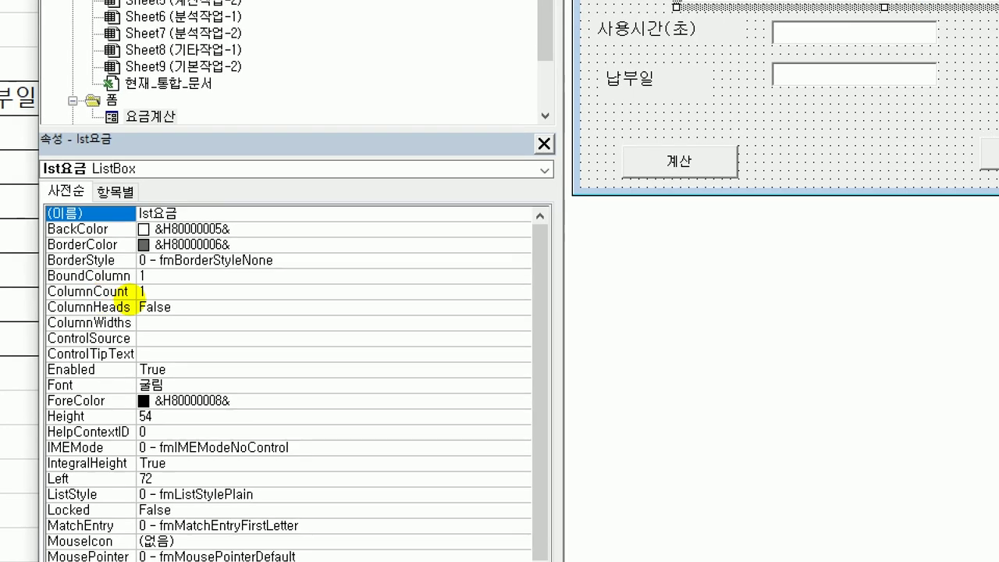
mouse_move(37, 308)
mouse_down()
mouse_move(142, 305)
mouse_move(199, 287)
mouse_move(148, 277)
mouse_move(33, 282)
mouse_move(37, 304)
mouse_up()
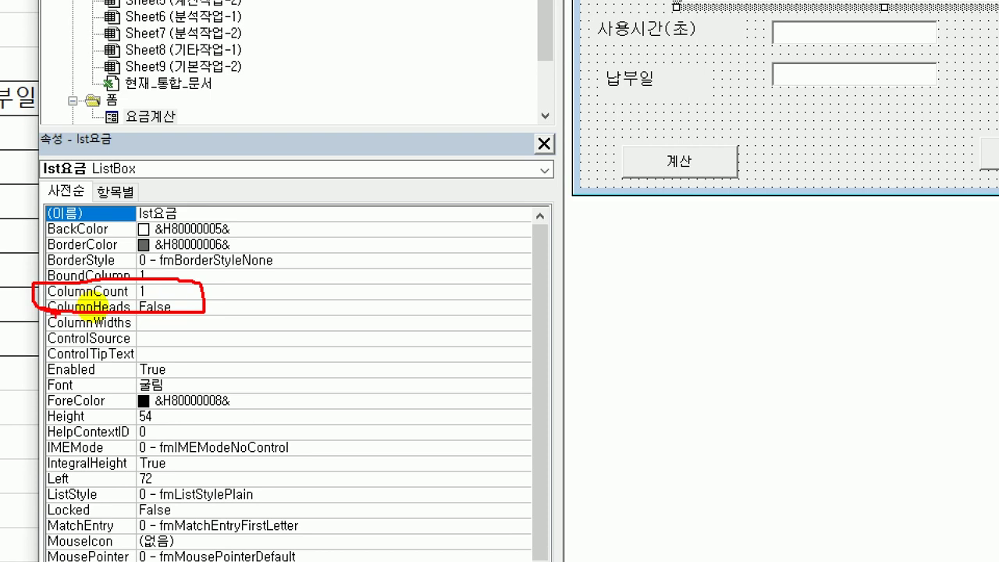
mouse_move(381, 290)
mouse_down()
mouse_move(395, 312)
mouse_move(389, 327)
mouse_move(359, 306)
mouse_move(212, 292)
mouse_move(227, 299)
mouse_up()
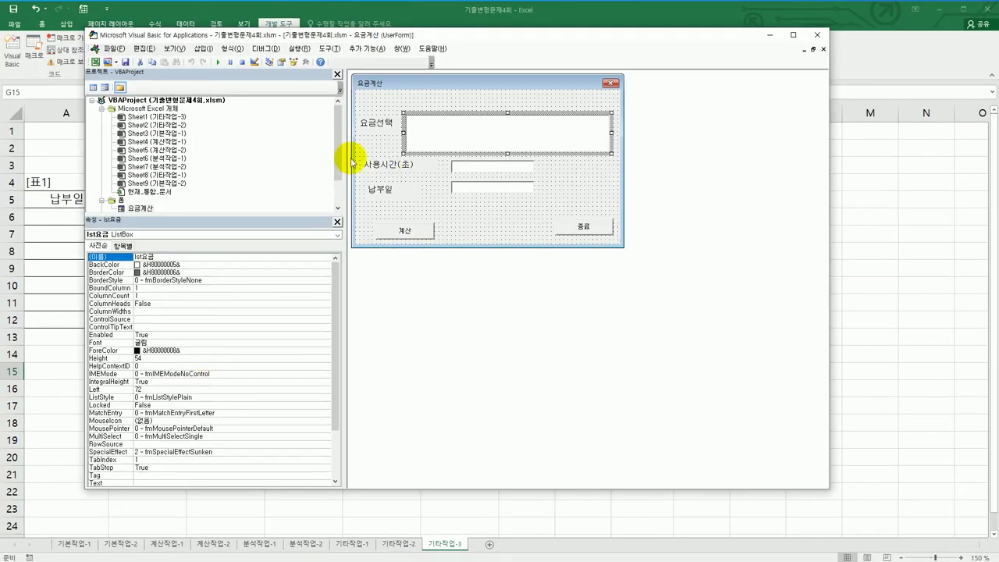
Return to the form's code and add lst요금.ColumnCount = 3 below the RowSource line in UserForm_Initialize.
click(94, 87)
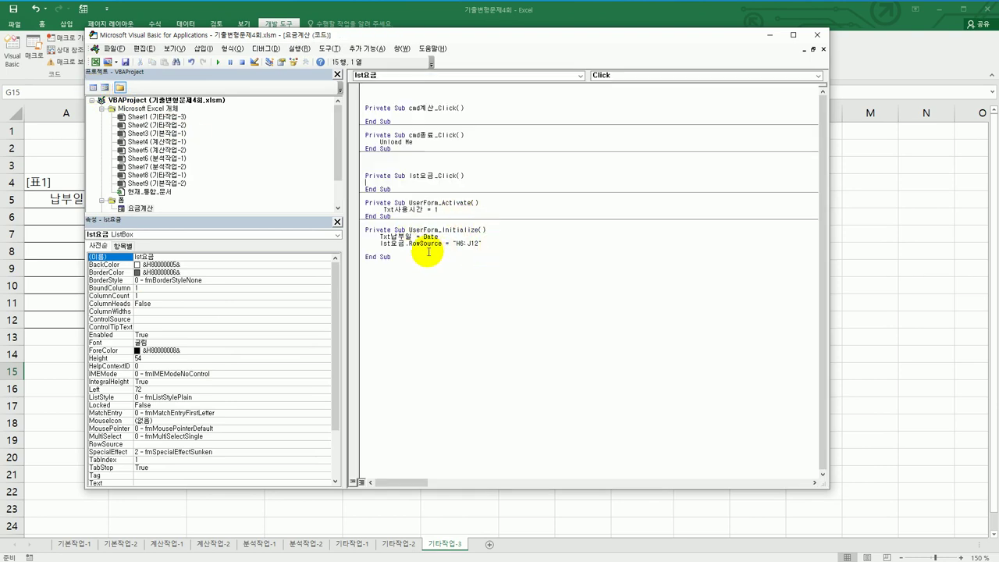
click(396, 250)
text(lst요금.)
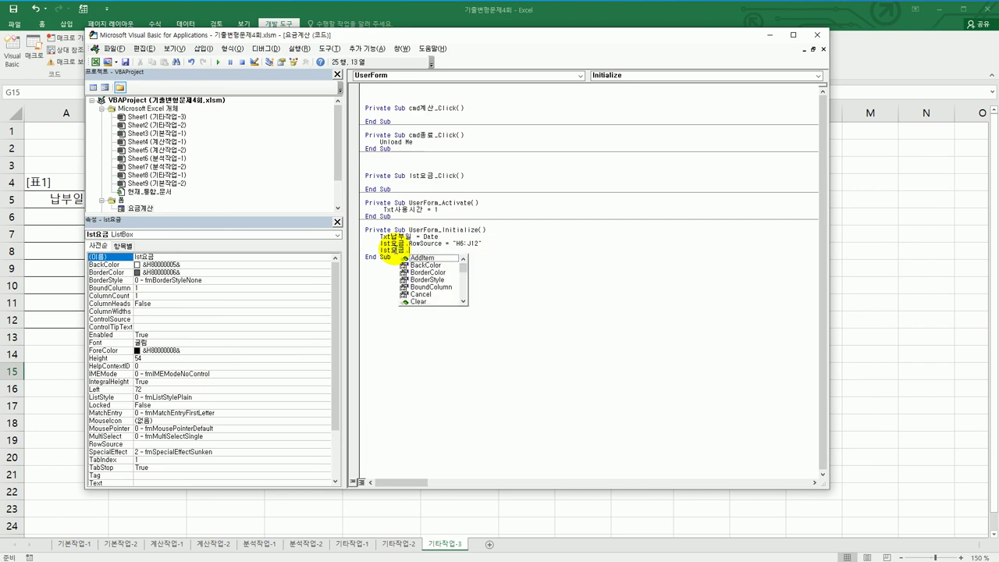
text(co)
key(Down)
key(Tab)
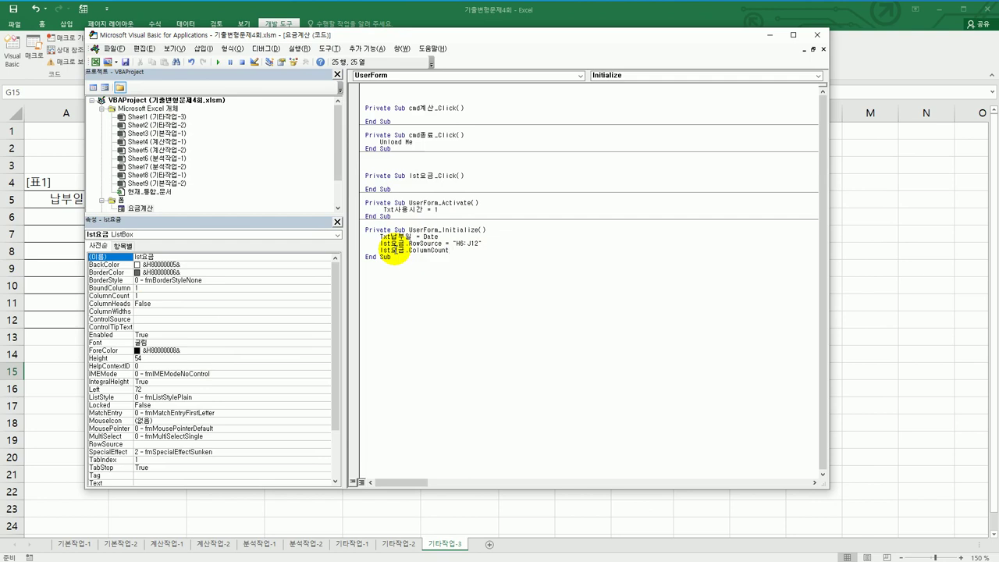
key(Down)
Close the editor, run the 요금계산 form from the sheet to check its 요금선택 list and 납부일 field, and close the form.
click(817, 36)
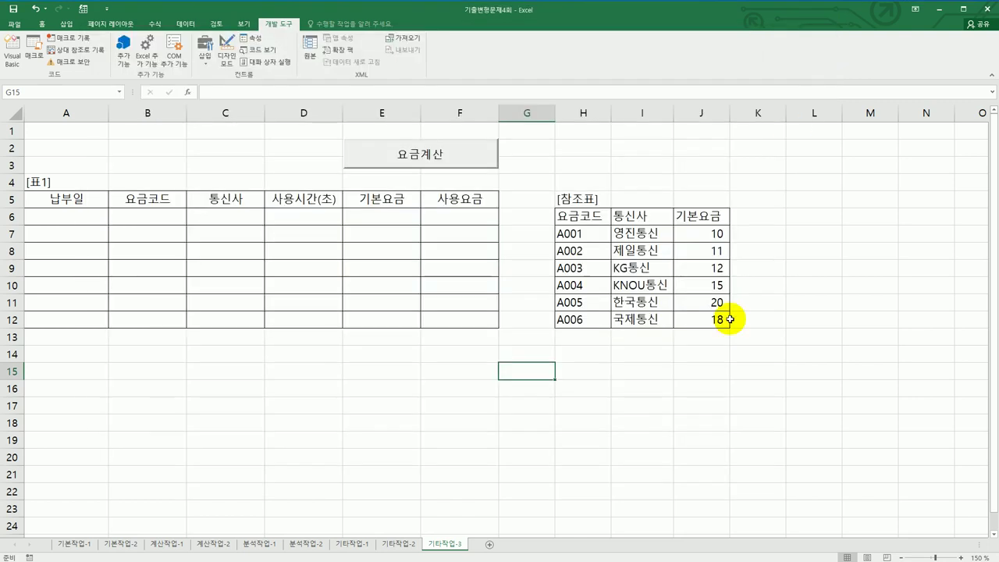
click(425, 154)
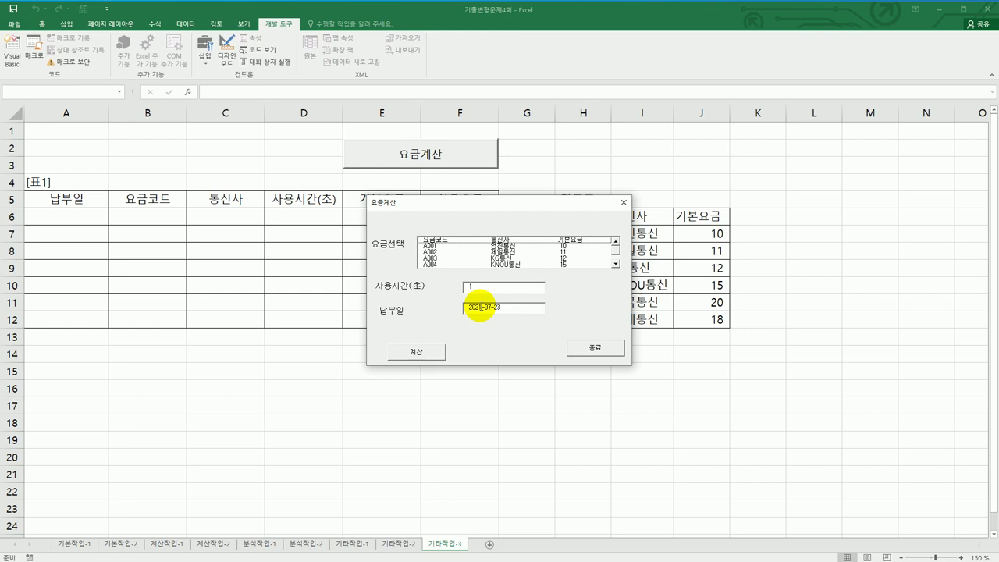
click(500, 307)
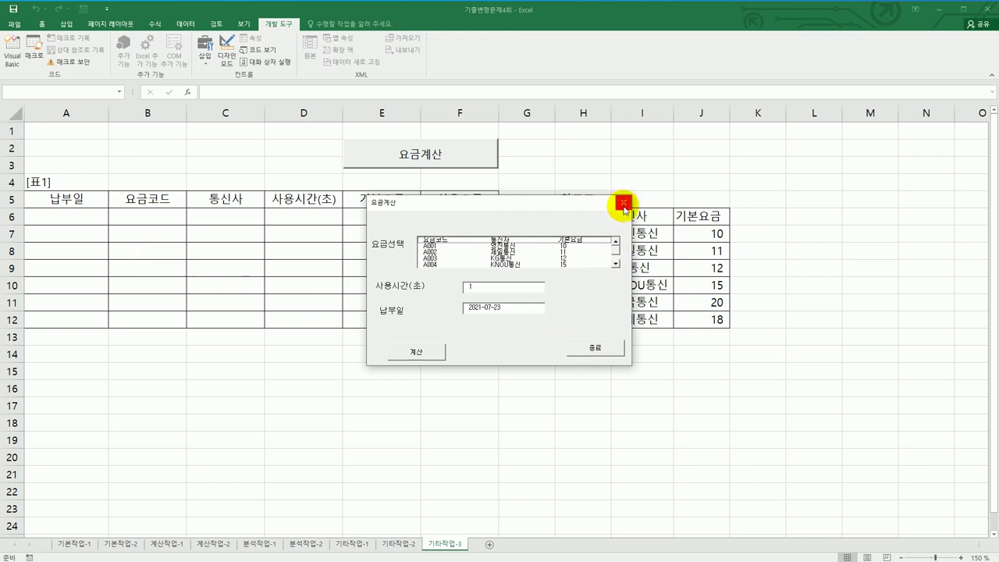
click(624, 203)
Examine the layout of [표1] by selecting its header row A5:F5, the range A4:F5 and cell A6.
click(82, 199)
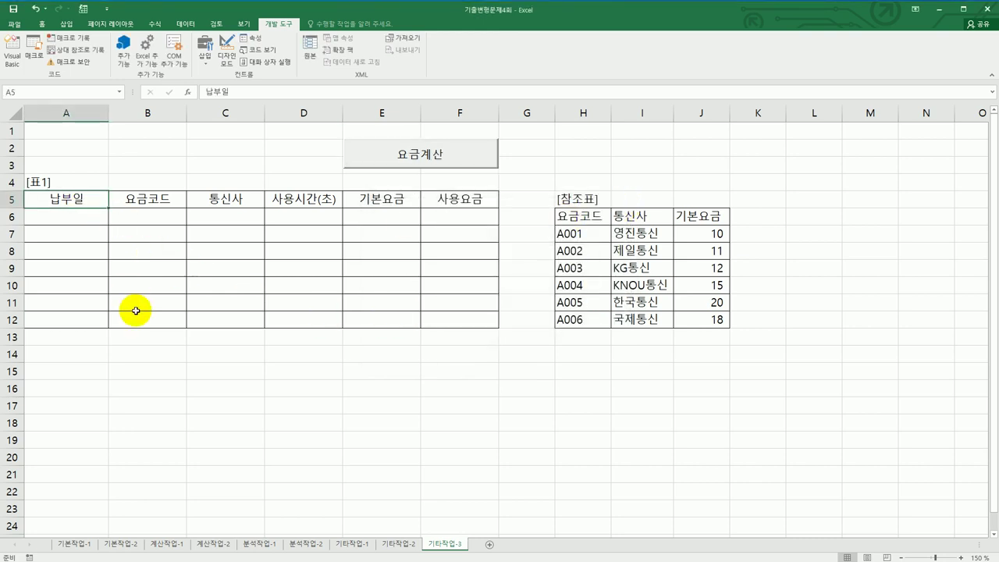
drag(117, 199, 455, 200)
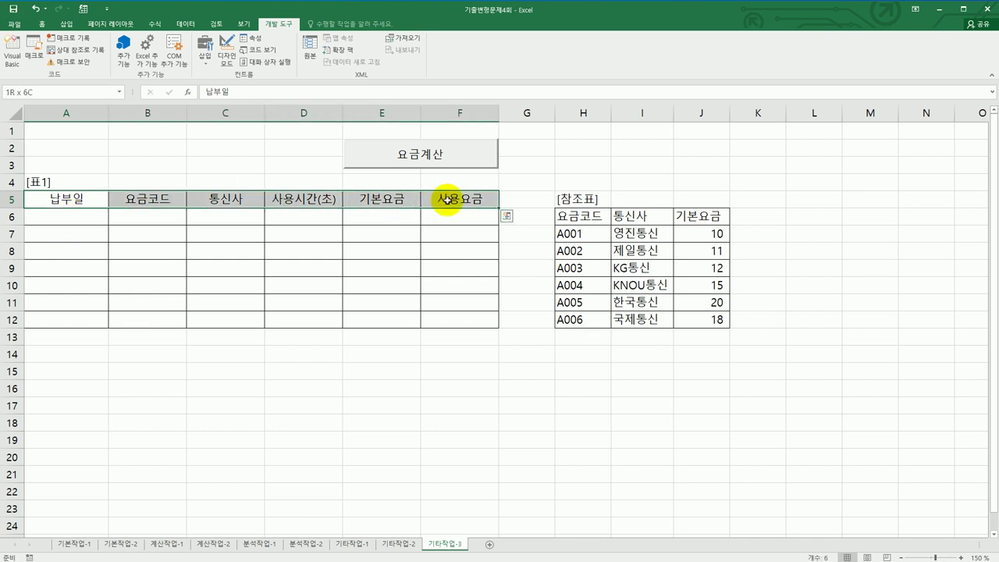
ctrl+click(31, 191)
click(35, 183)
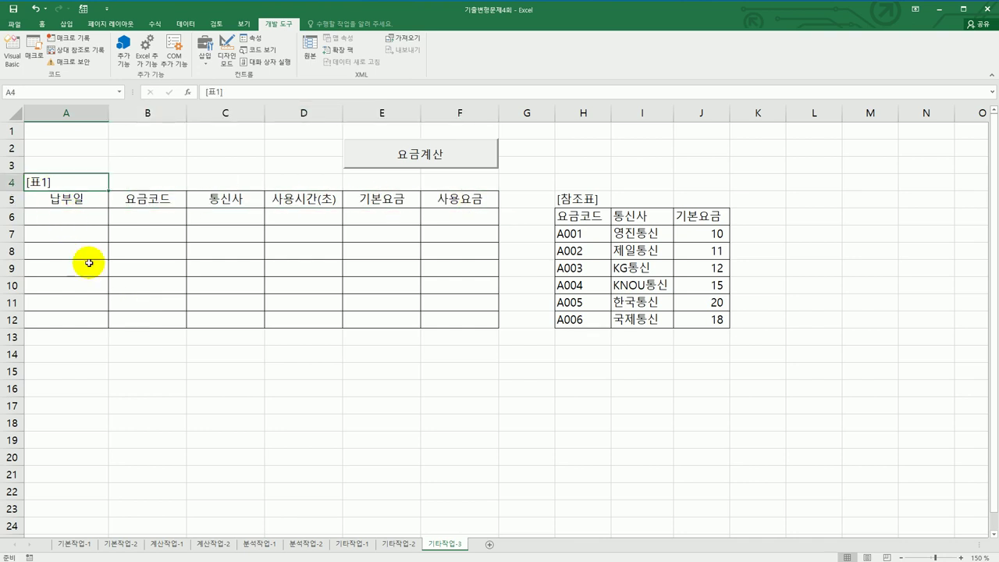
drag(83, 184, 464, 199)
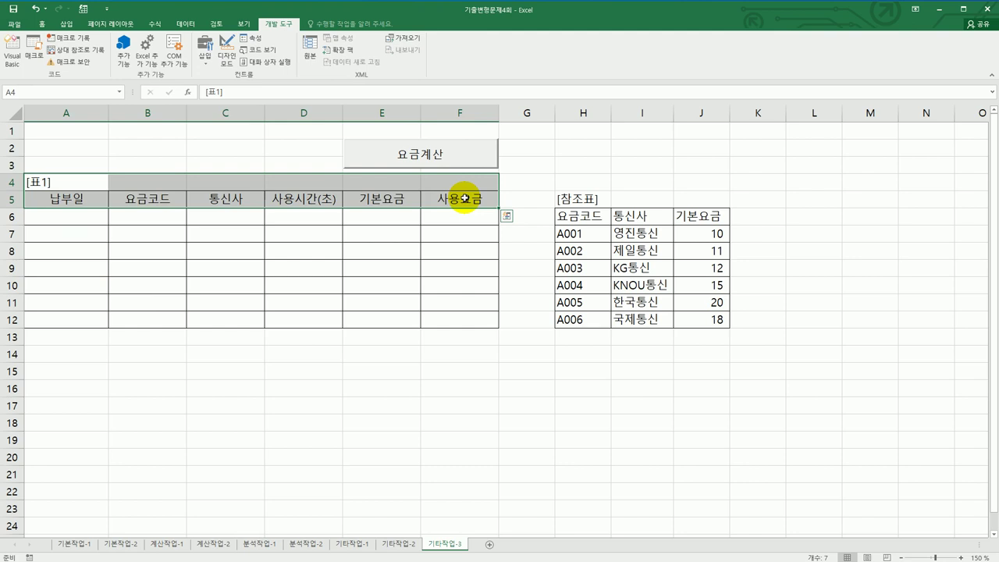
click(84, 226)
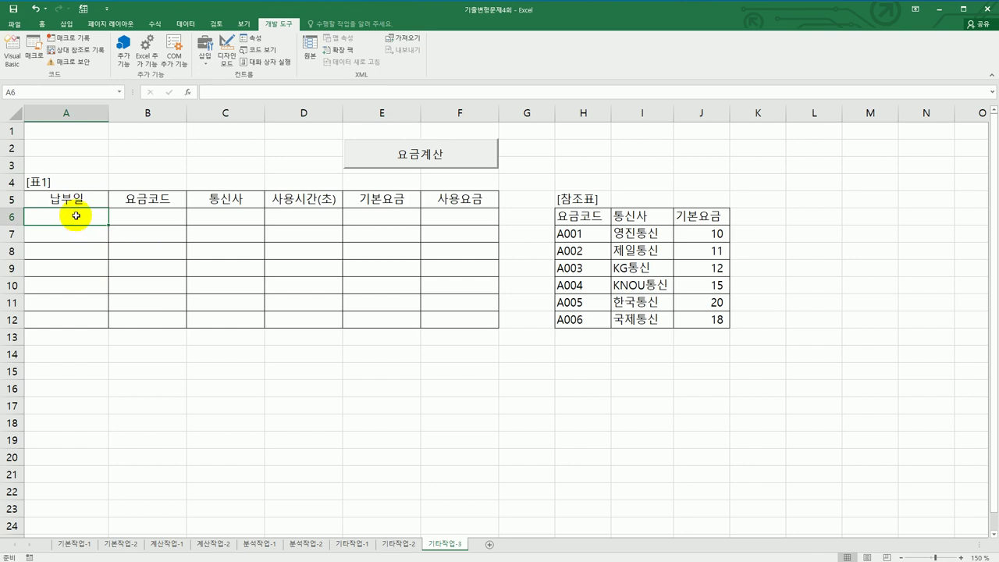
Reopen the Visual Basic editor and go to the cmd계산_Click procedure of the 요금계산 form.
click(17, 66)
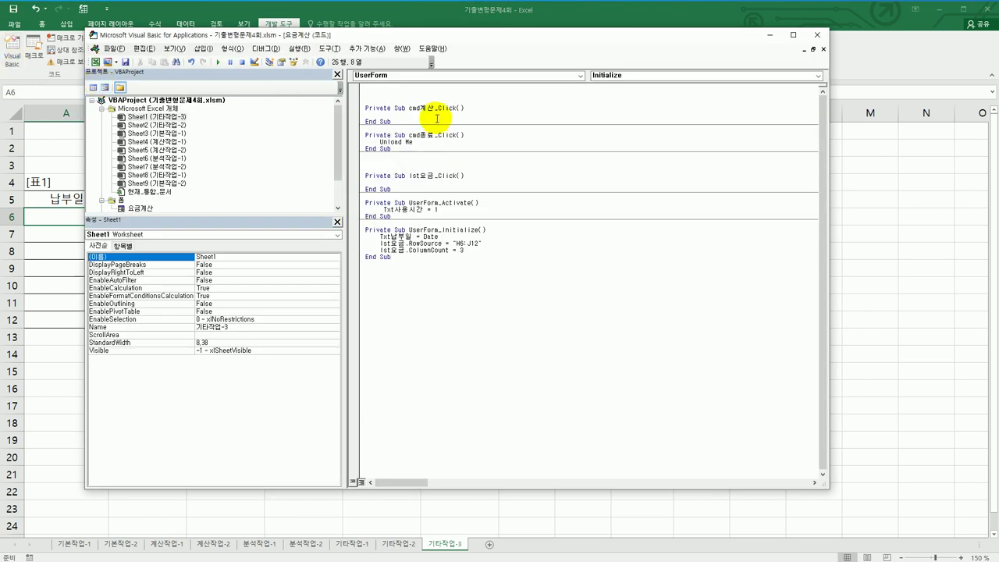
click(450, 79)
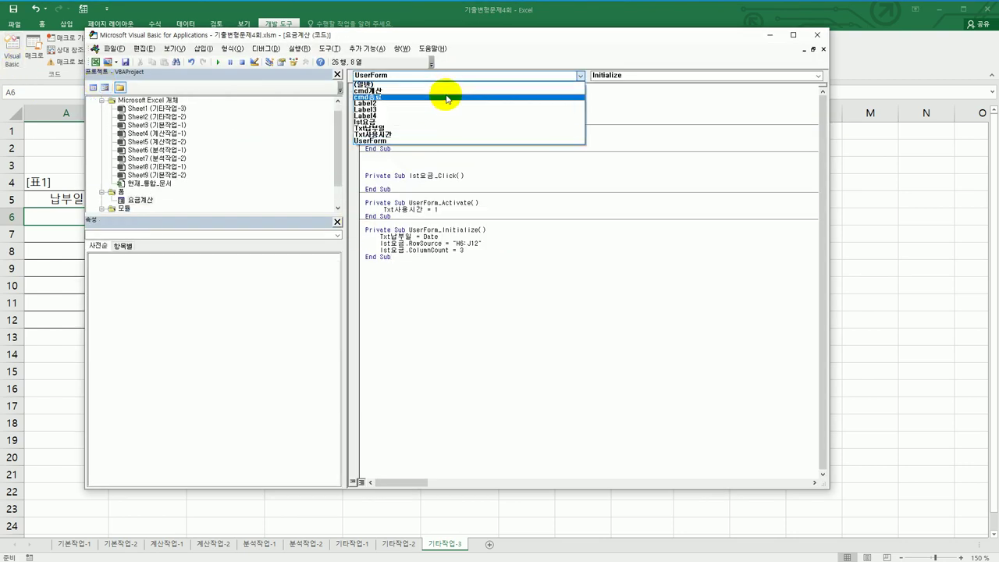
click(445, 85)
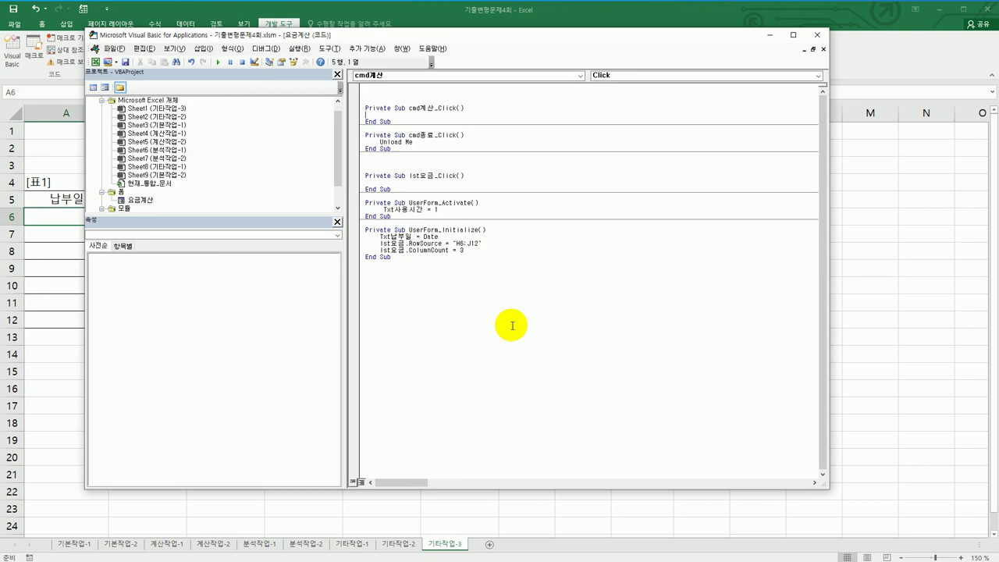
In cmd계산_Click, write i = Range("a5").CurrentRegion.Rows.Count + 4 followed by a blank line.
key(Return)
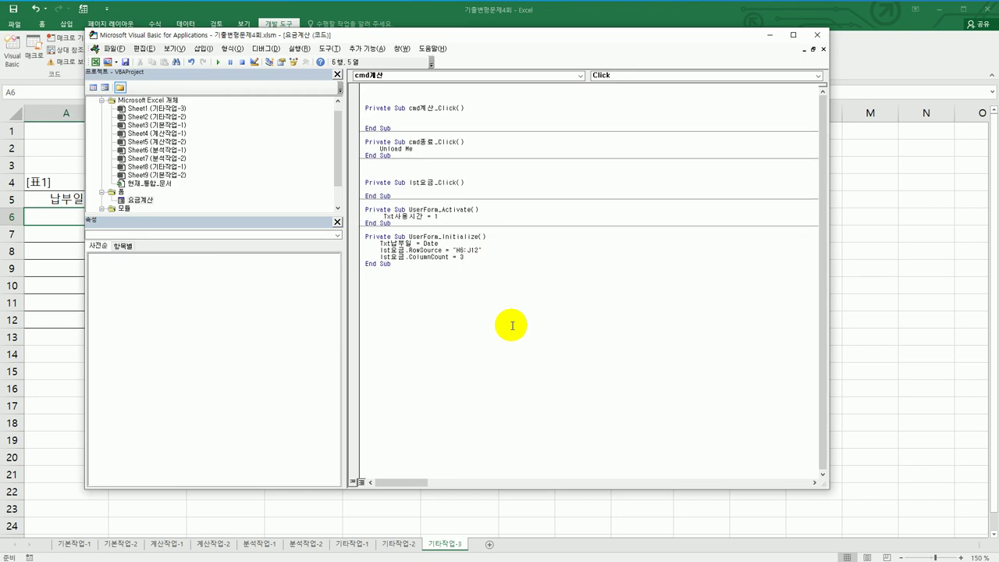
text(i = range(")
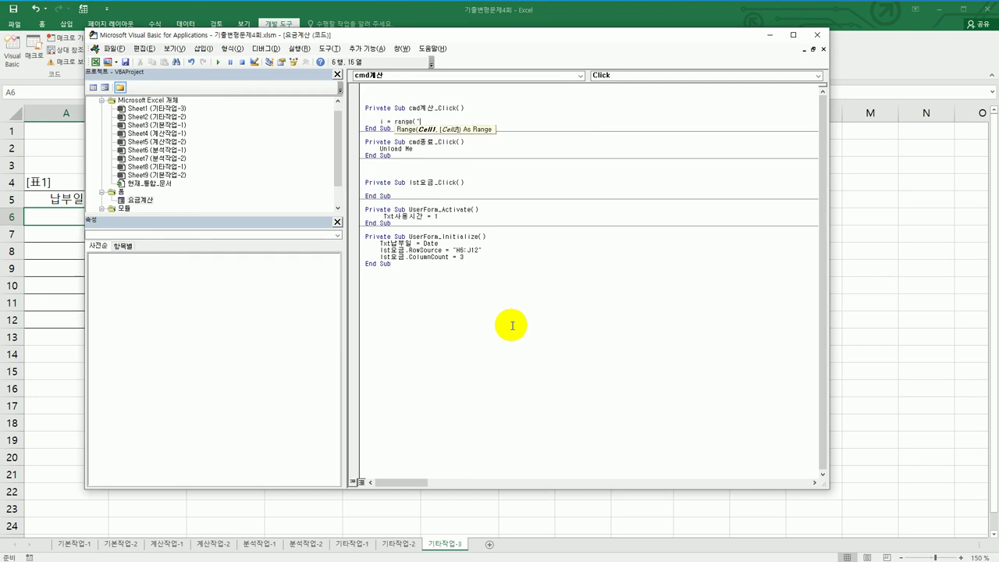
text(a5").)
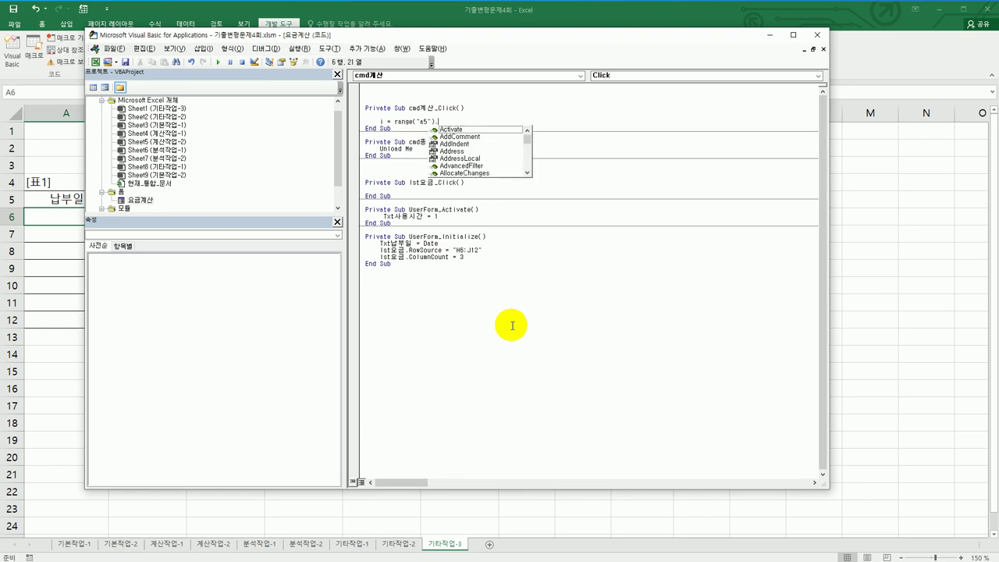
text(cu)
key(Tab)
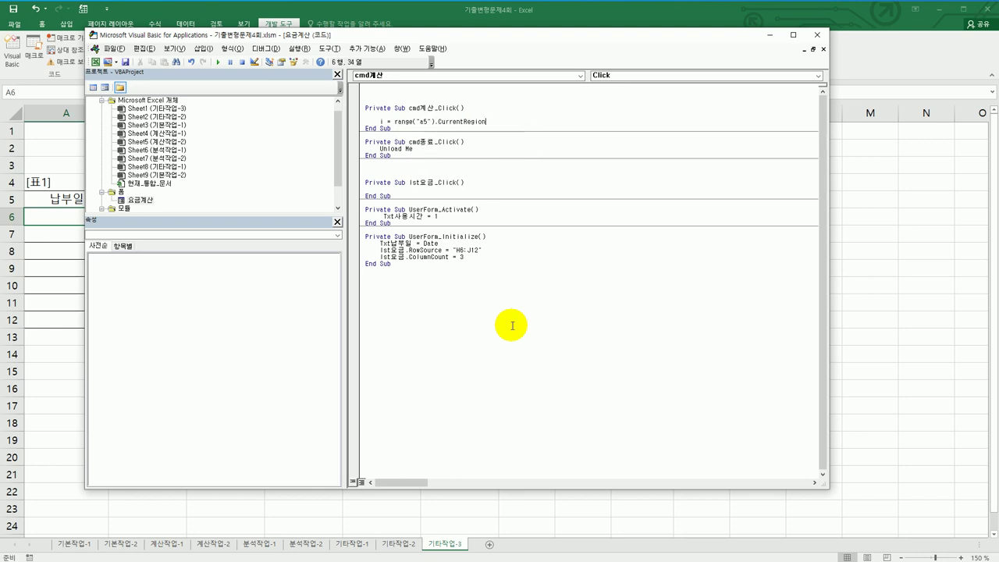
text(.rows)
text(.count)
text(+ 6)
key(BackSpace)
text(4)
key(Return)
key(Return)
Add the line Cells(i, 1) = Txt납부일 to cmd계산_Click.
text(cells(i,1) )
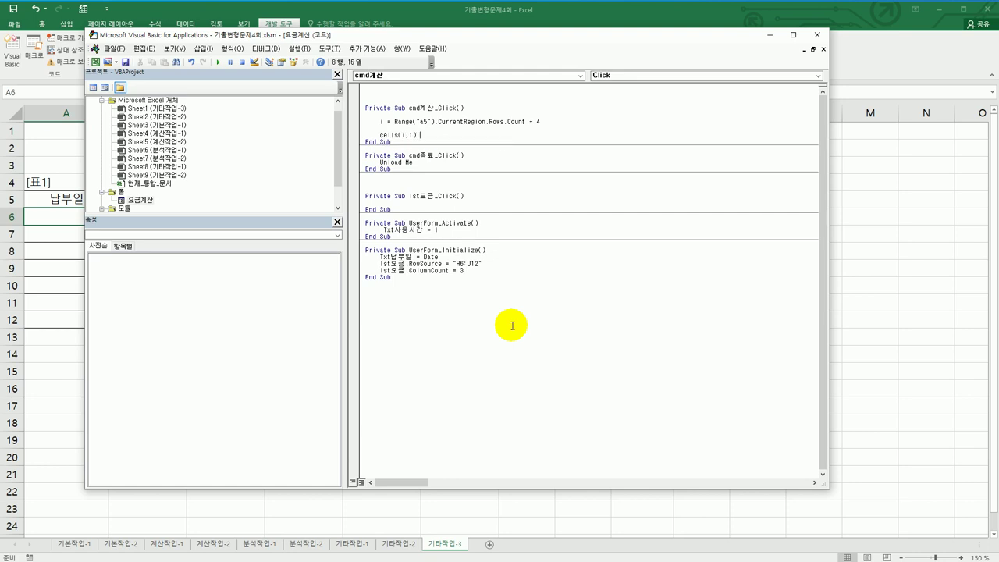
text(= txt납부일)
key(Return)
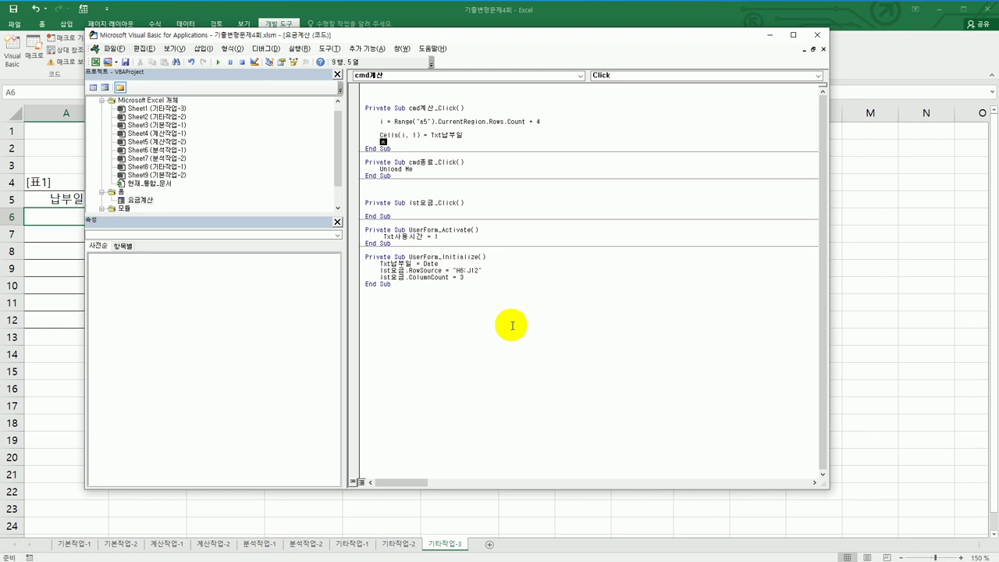
Add the line celss(i, 2) = lst요금 below the 납부일 line in cmd계산_Click.
text(celss(i,2))
key(BackSpace)
text(= lst요금)
key(Return)
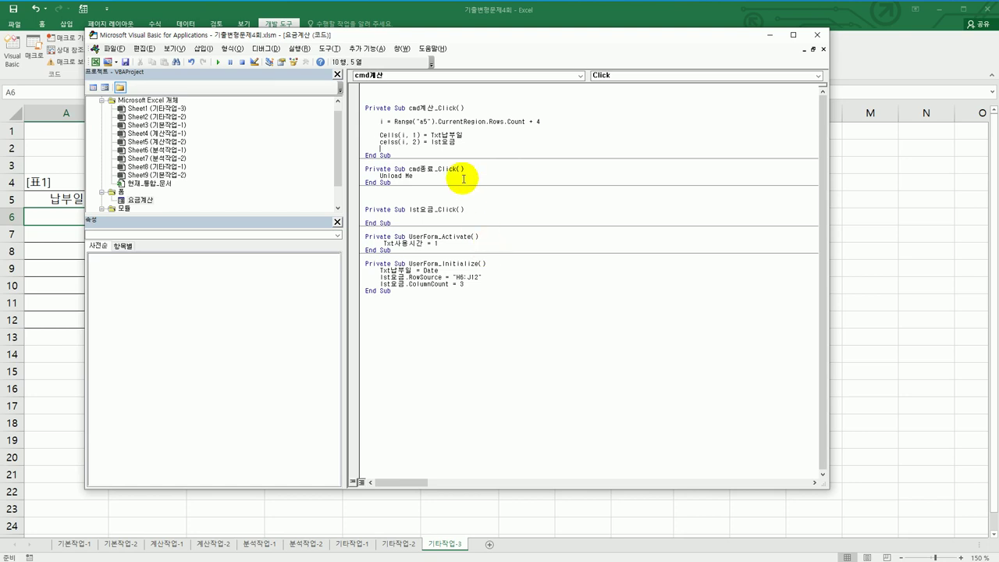
Append .Column(0) to lst요금 in the column 2 assignment of cmd계산_Click.
click(459, 142)
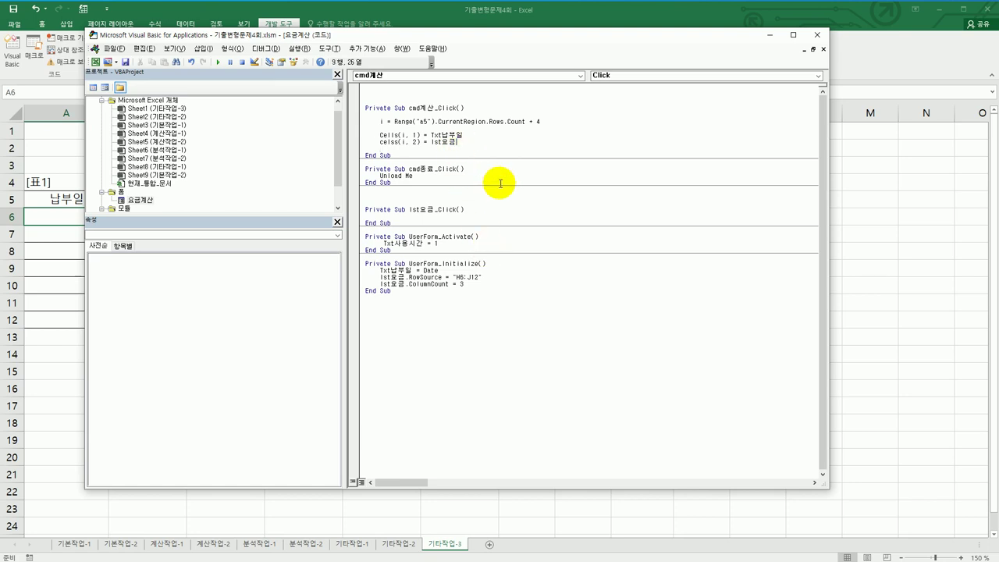
text(.)
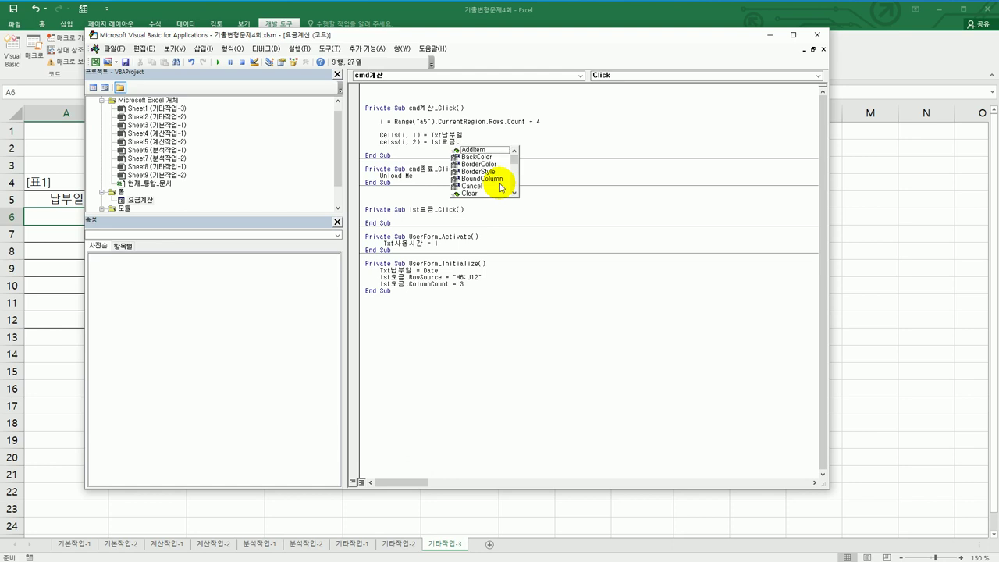
text(co)
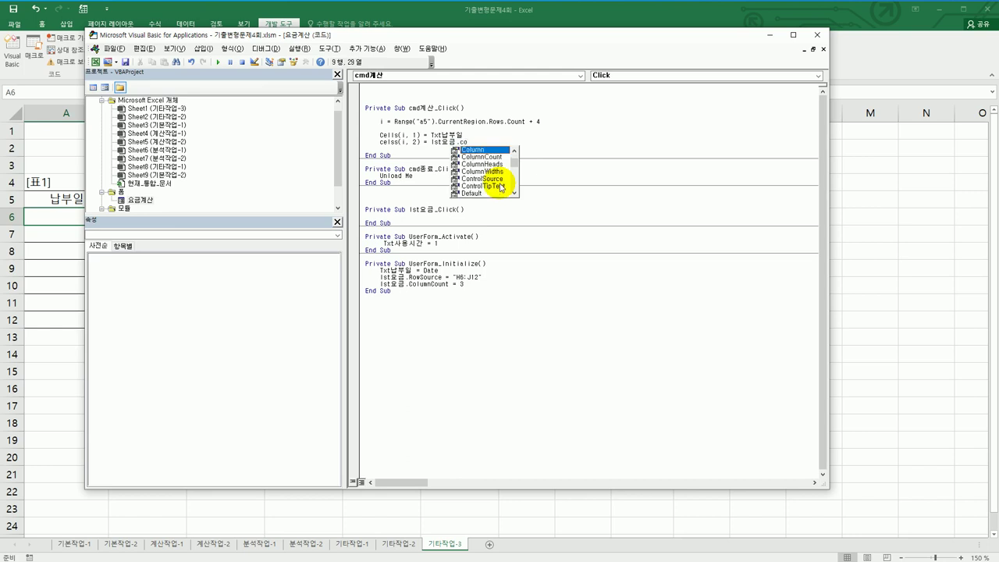
key(Tab)
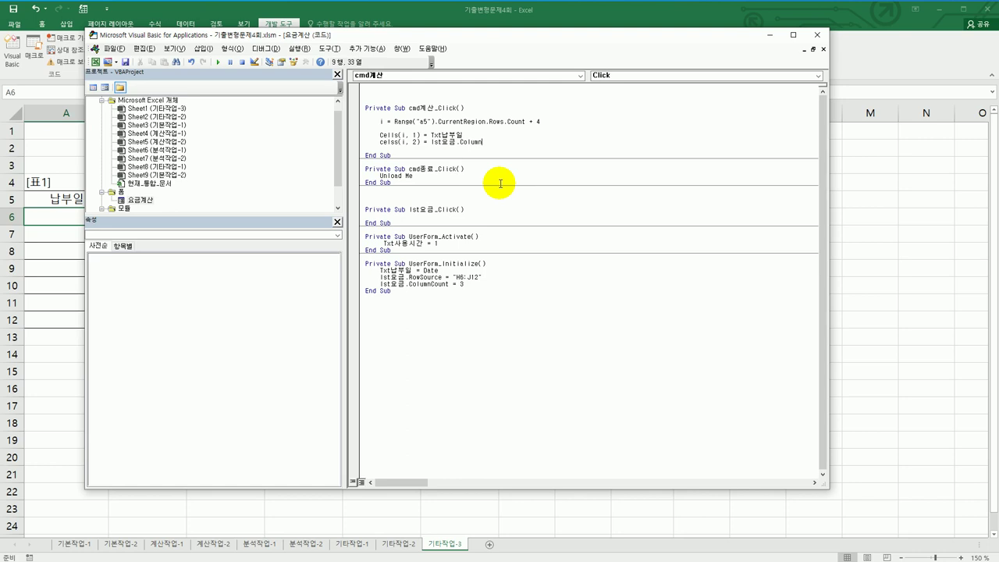
text(()
text(0))
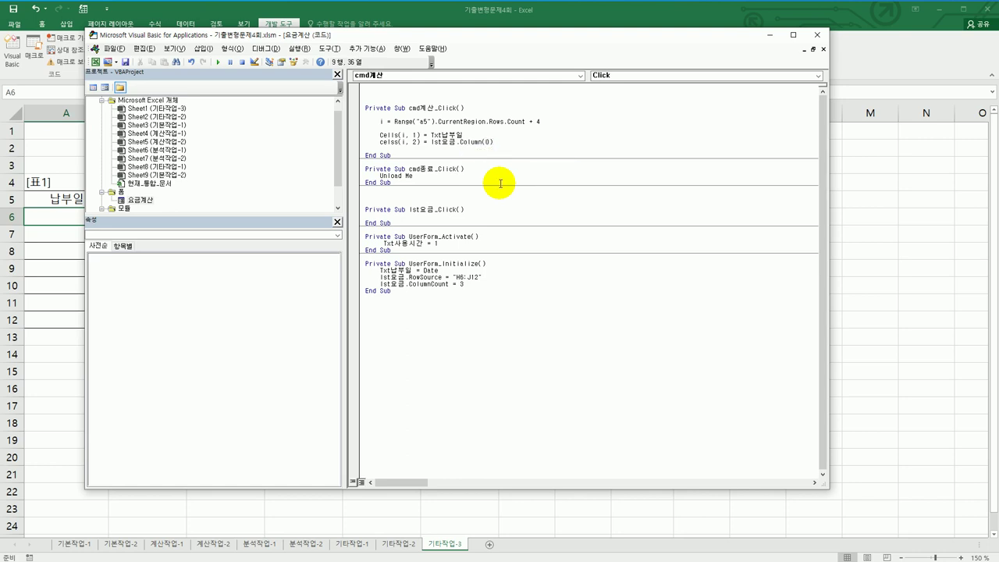
key(Return)
Try the 계산 action of the 요금계산 form on the worksheet with A001 selected, and stop the halted run.
click(817, 35)
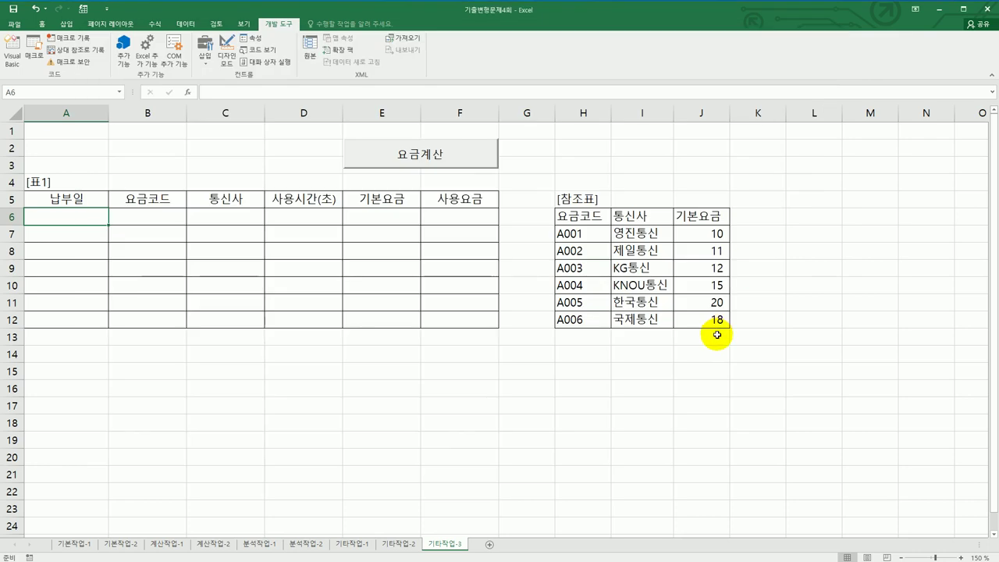
click(698, 386)
click(397, 150)
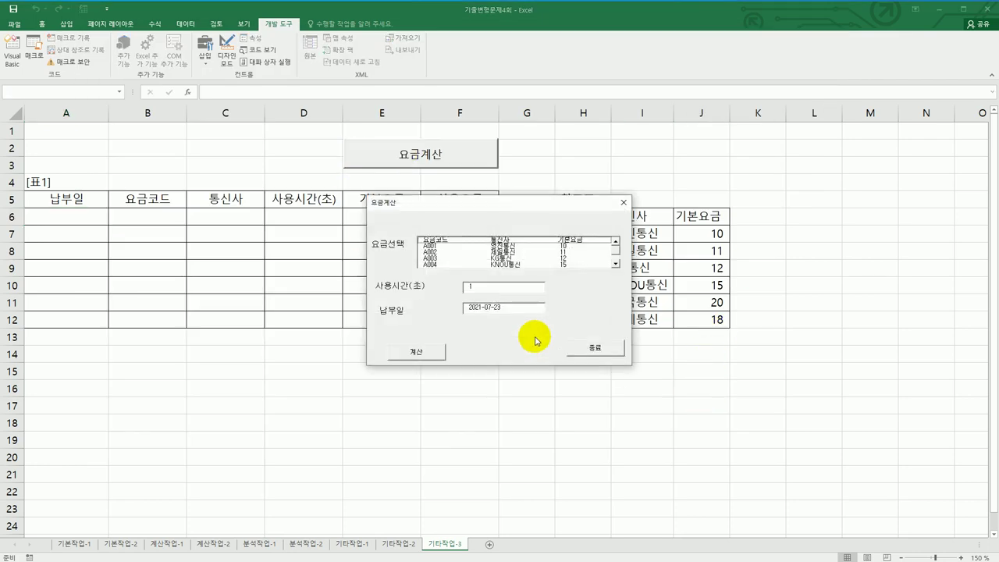
click(437, 246)
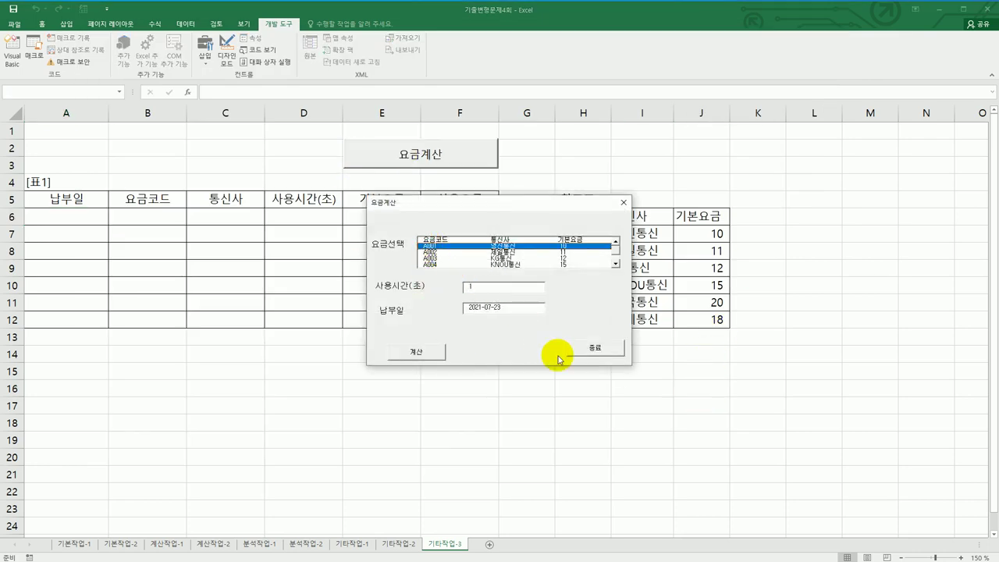
click(398, 353)
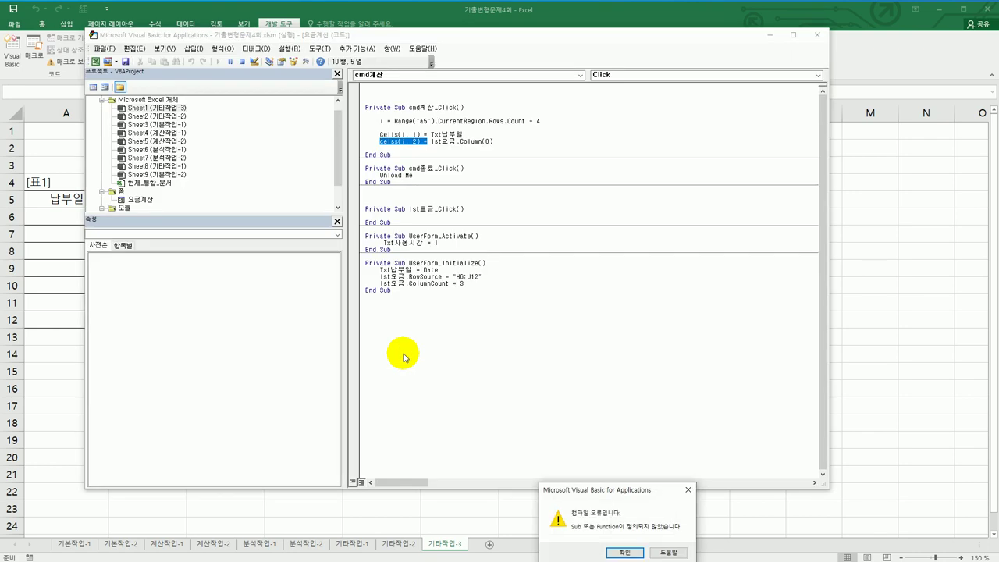
click(621, 553)
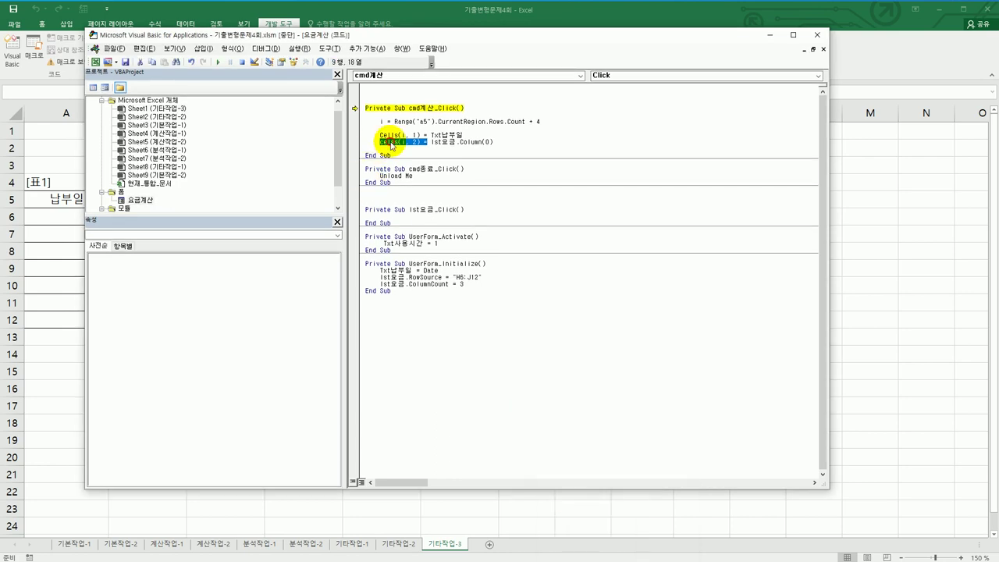
click(243, 62)
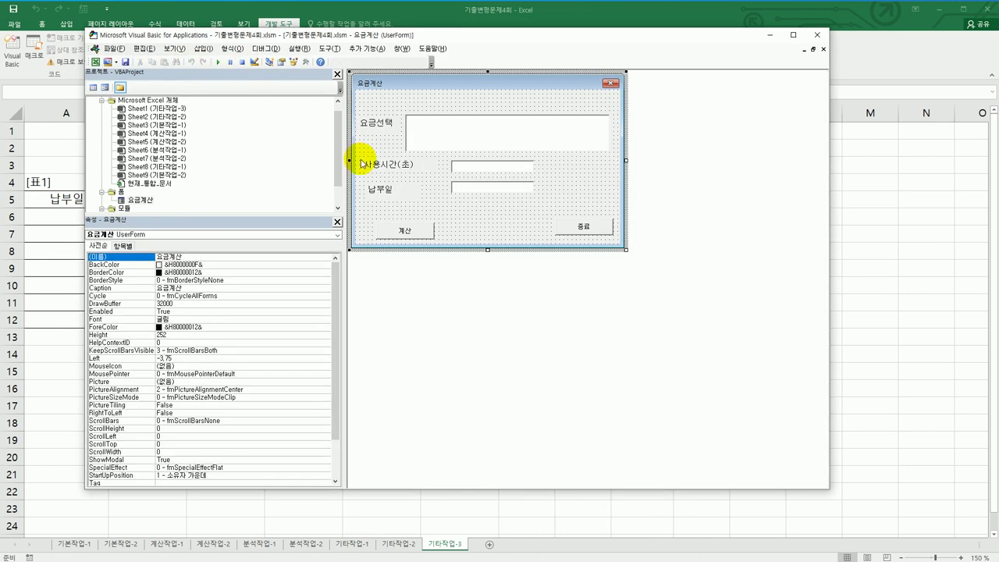
Go back to cmd계산_Click and correct the misspelled celss to Cells in the column 2 assignment.
double_click(403, 229)
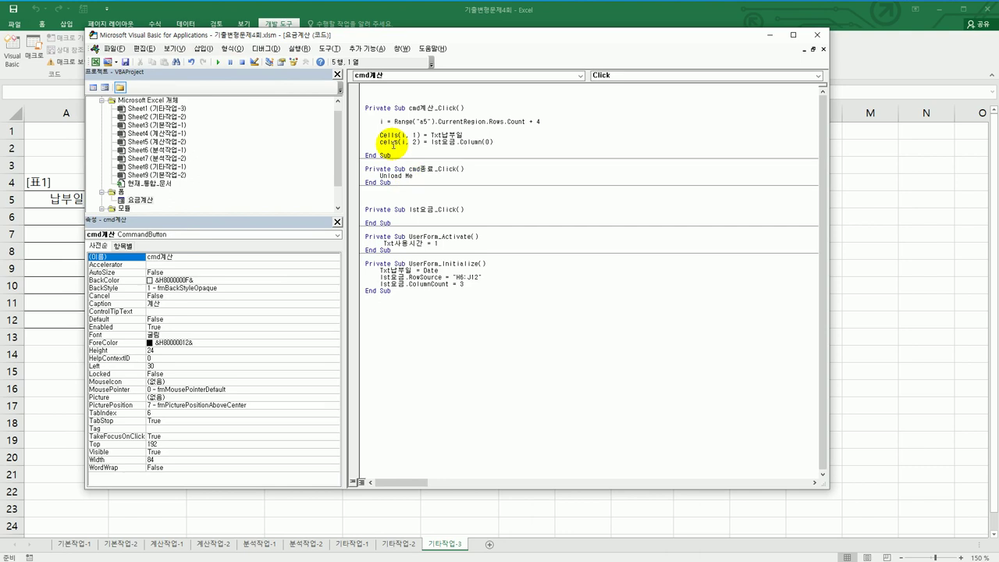
click(391, 143)
key(BackSpace)
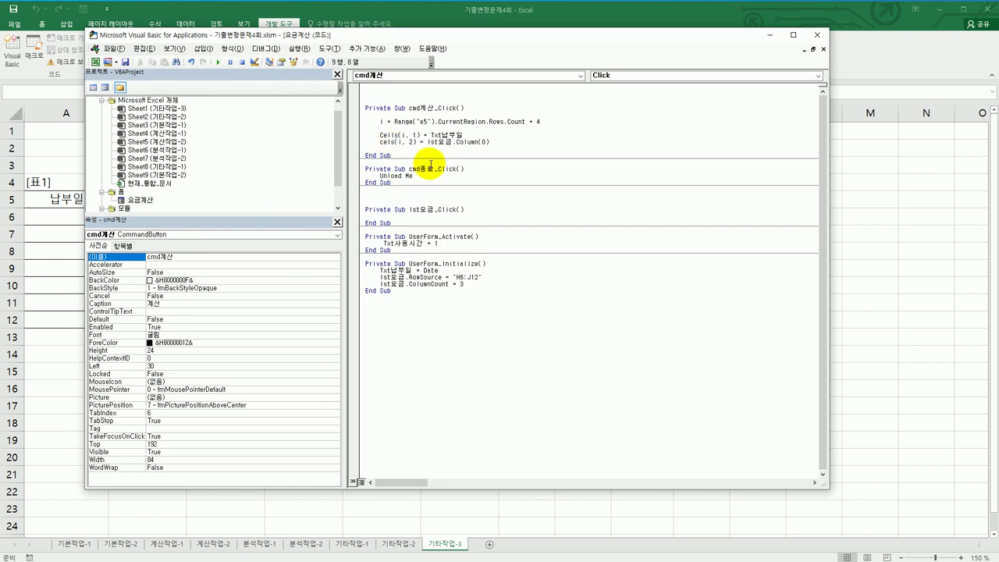
text(l)
key(Down)
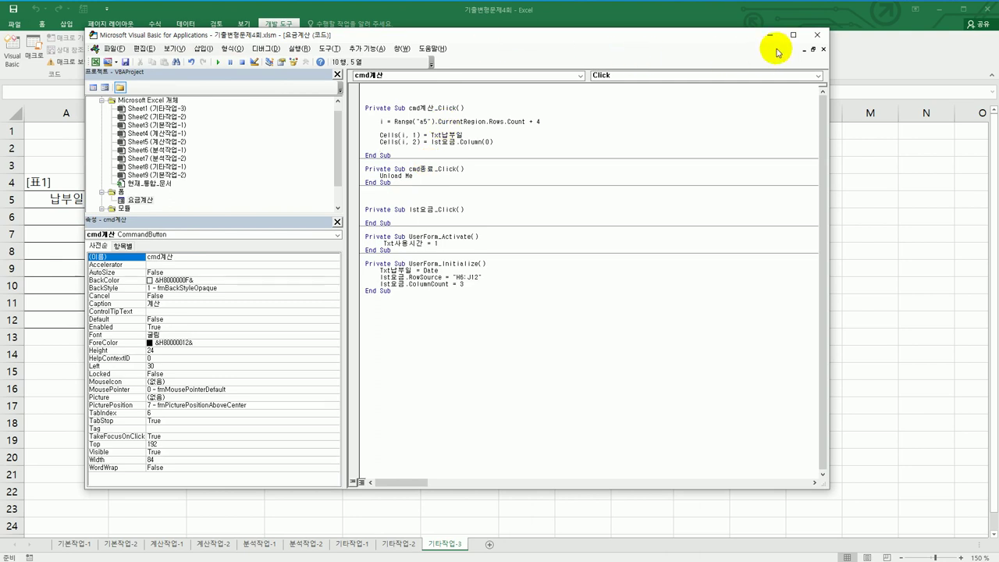
Test the 요금계산 form on the worksheet by calculating with A003, close it and clear the test entry in A6:B6.
click(817, 35)
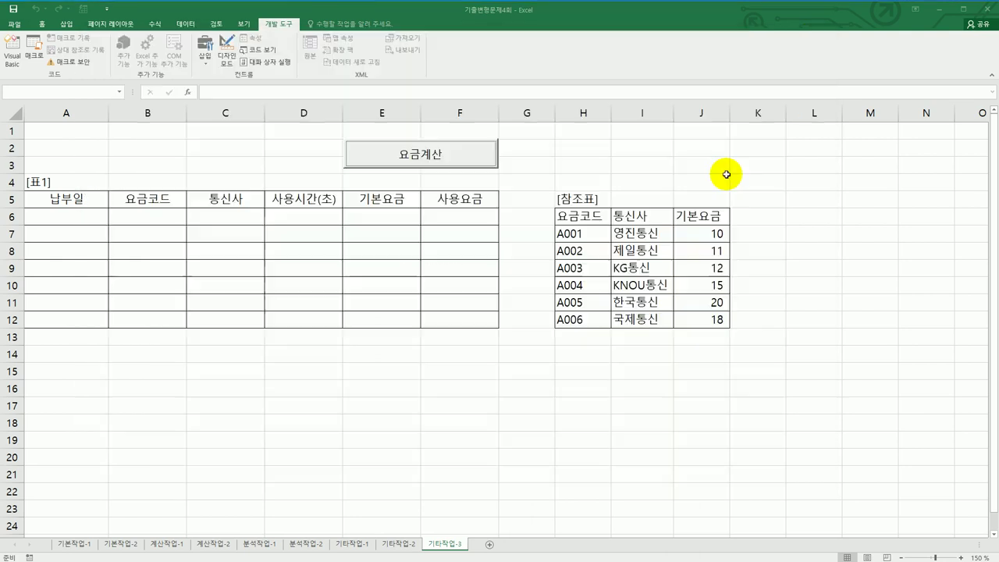
click(415, 159)
click(451, 258)
click(415, 353)
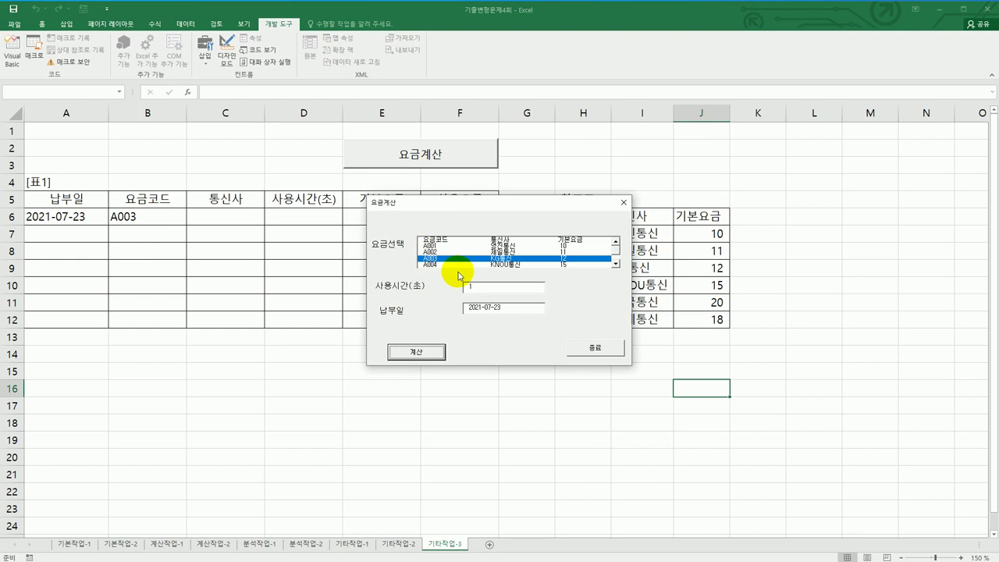
click(577, 347)
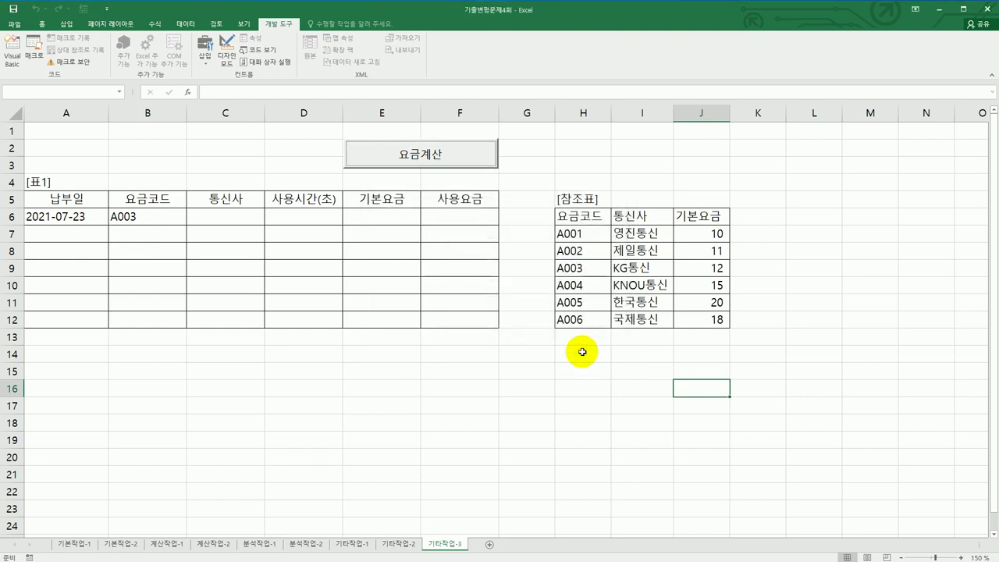
drag(78, 218, 142, 221)
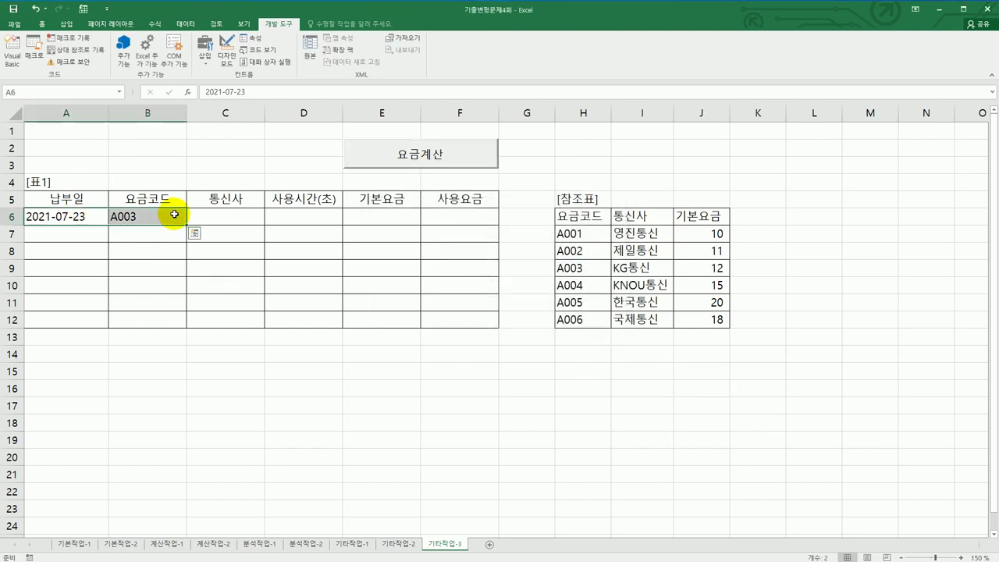
click(164, 371)
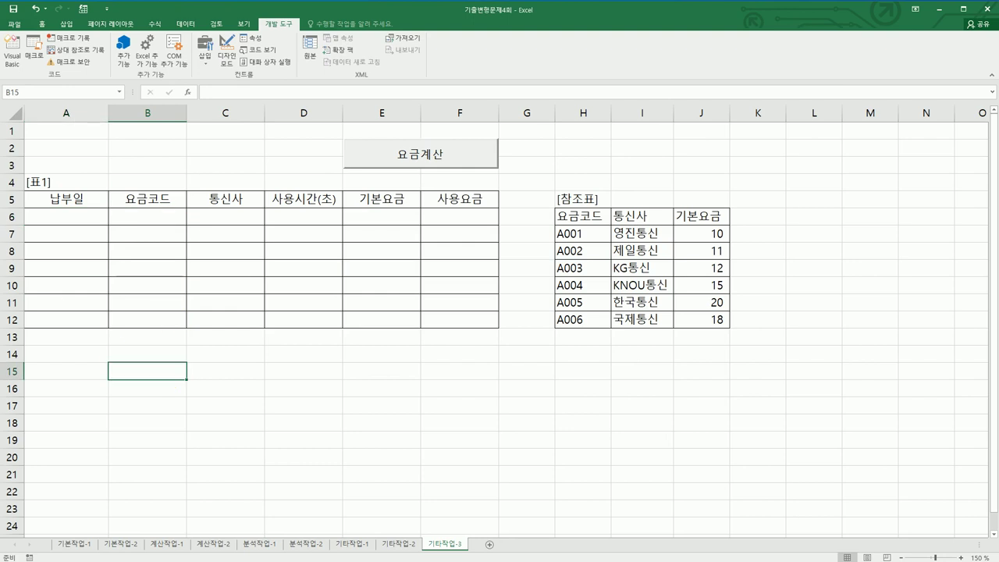
Reopen the Visual Basic editor and remove .Column(0) from the Cells(i, 2) line of cmd계산_Click.
click(13, 54)
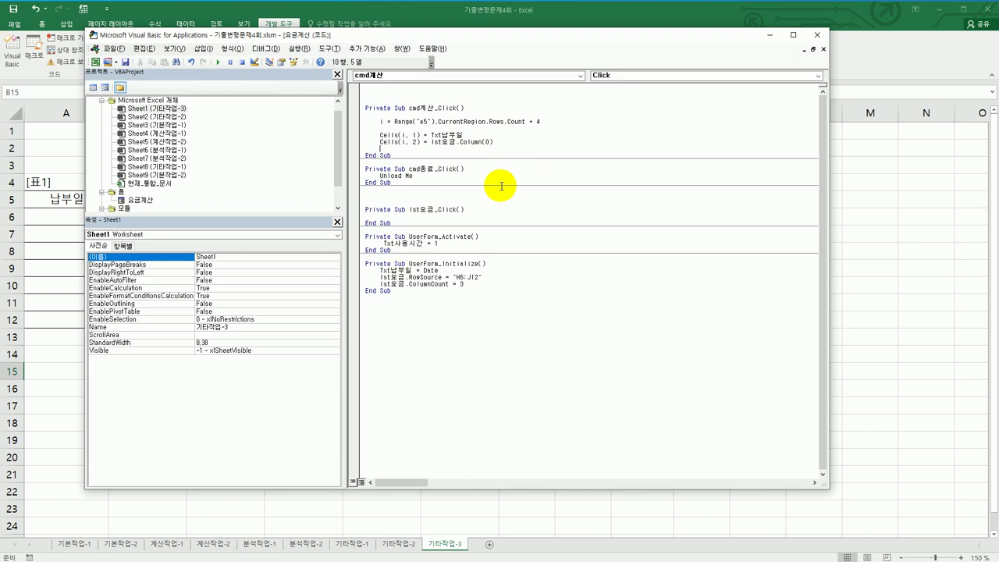
drag(456, 142, 496, 143)
key(Delete)
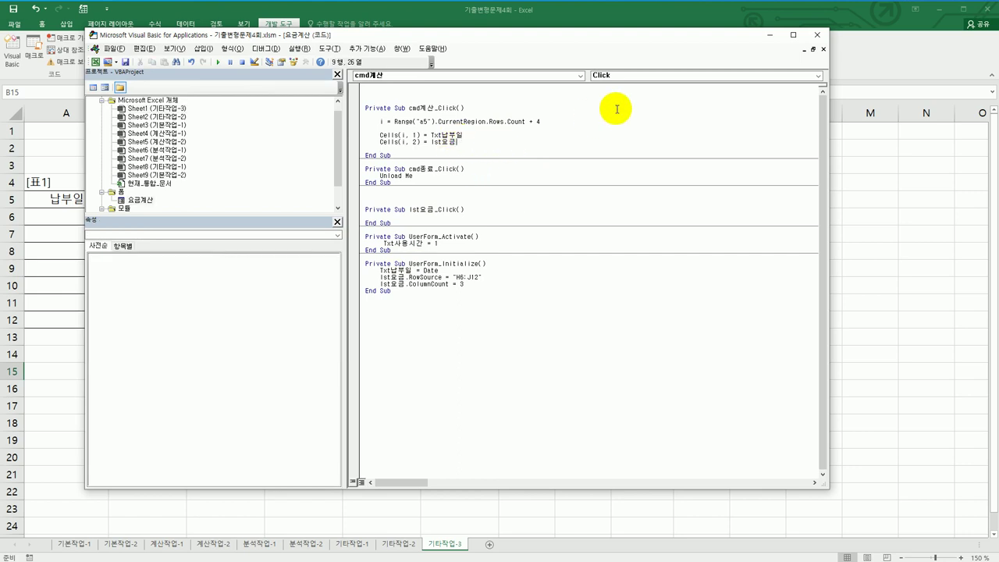
Test the 요금계산 form on the worksheet by calculating with A002, close it and clear the test entry in A6:B6.
click(815, 36)
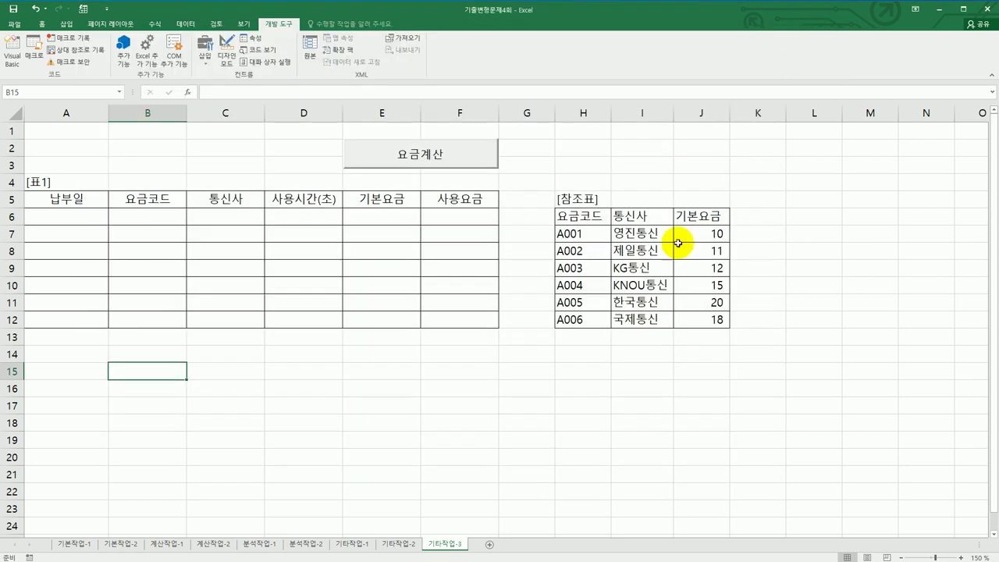
click(463, 166)
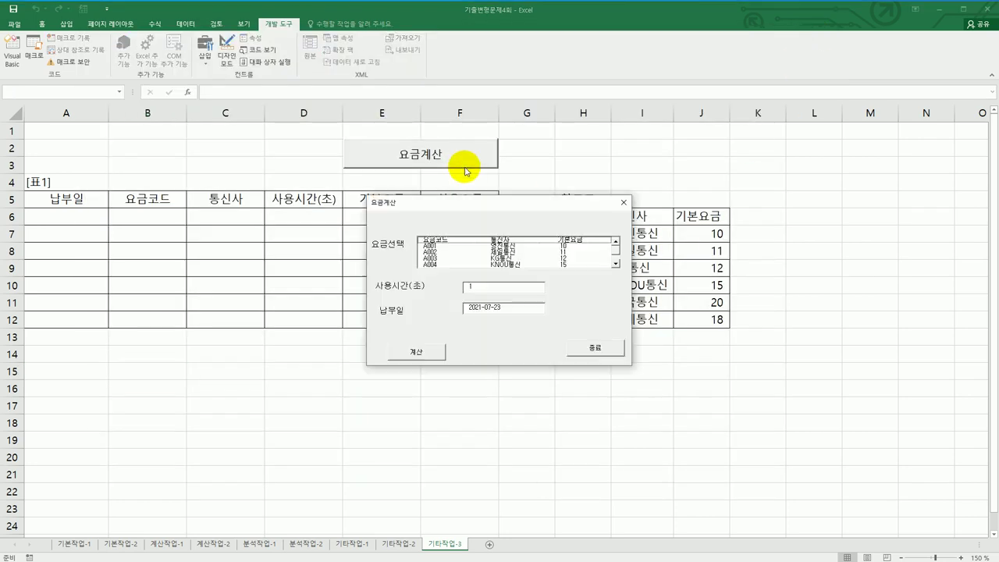
click(454, 252)
click(425, 356)
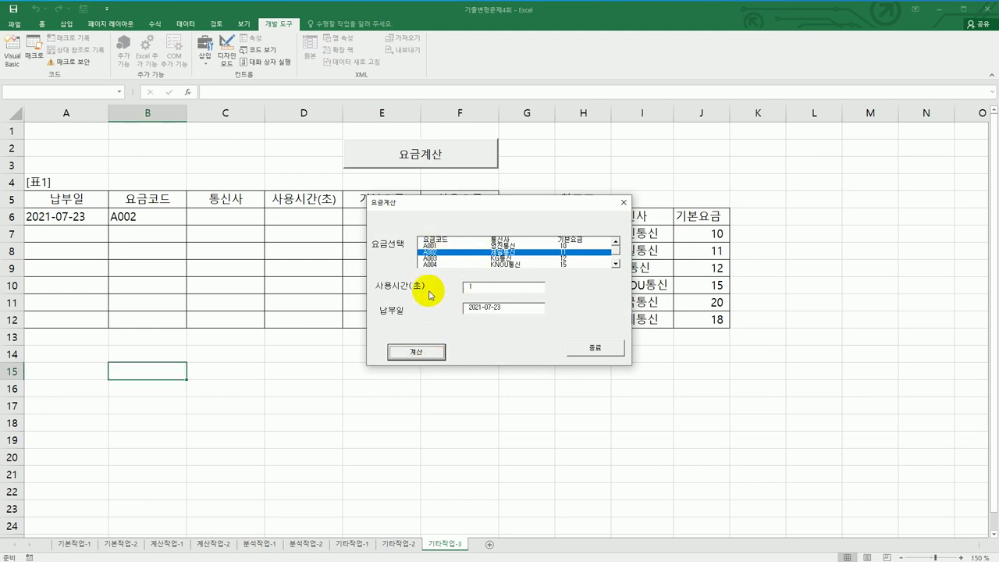
click(602, 357)
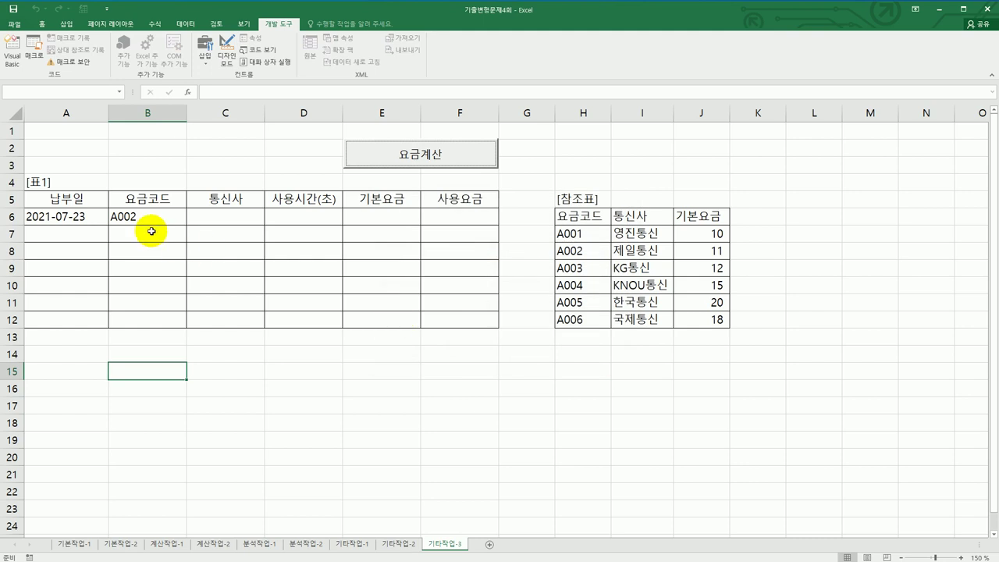
drag(51, 216, 171, 218)
key(Delete)
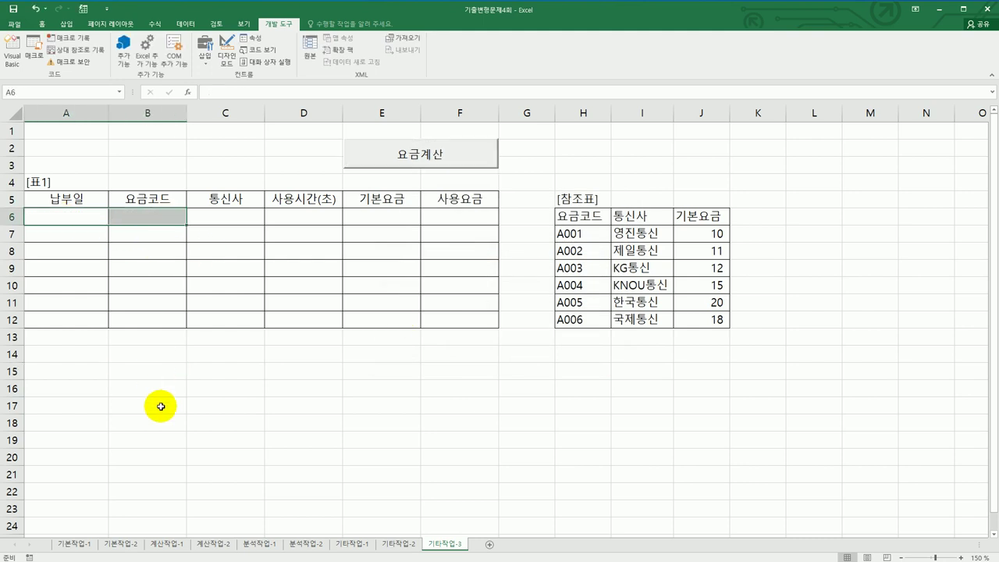
click(156, 405)
Reopen the Visual Basic editor and add the line cells(i,3) = lst요금.Column(1) below the Cells(i, 2) line.
click(10, 61)
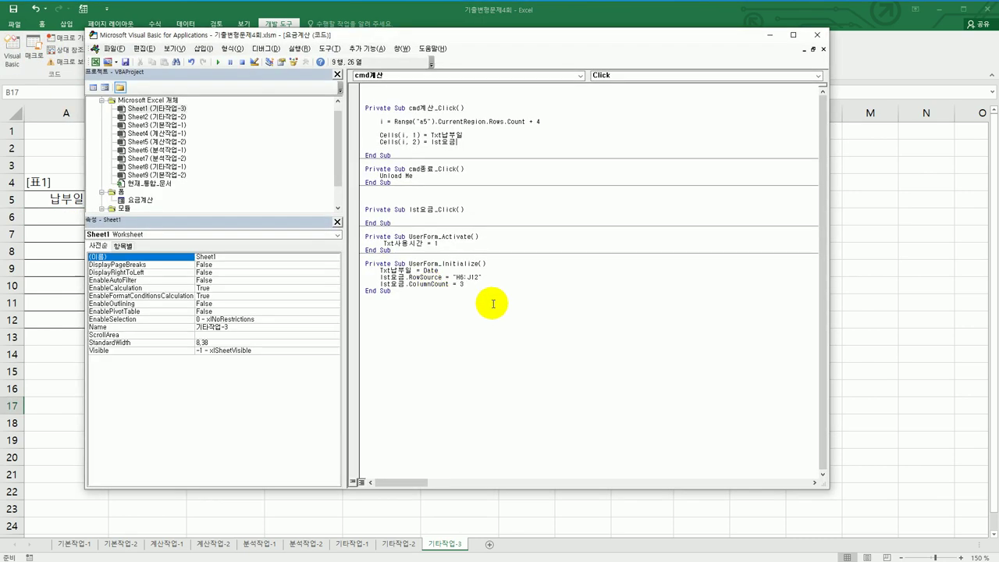
click(495, 145)
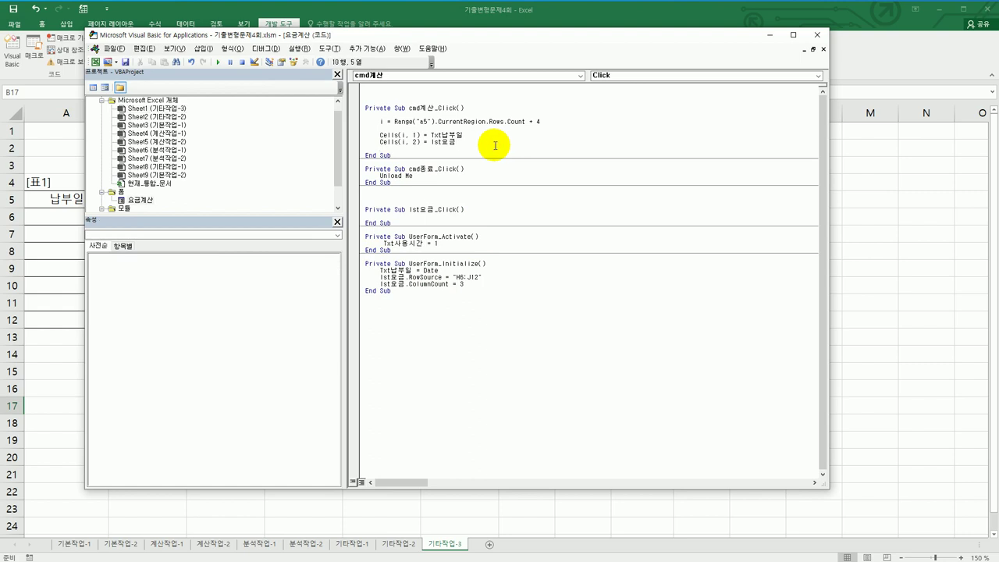
text(cells(i,)
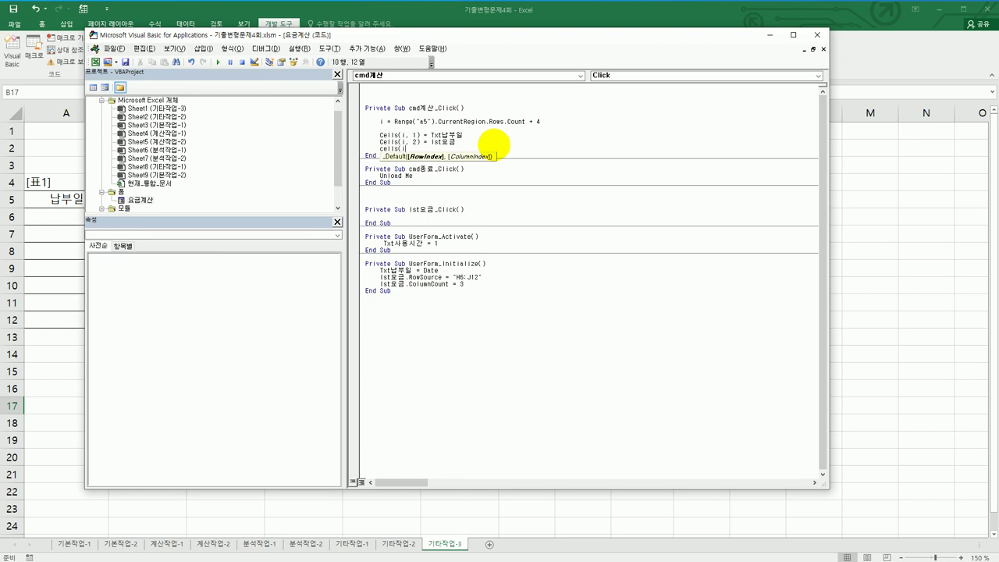
text(3) = lst요금)
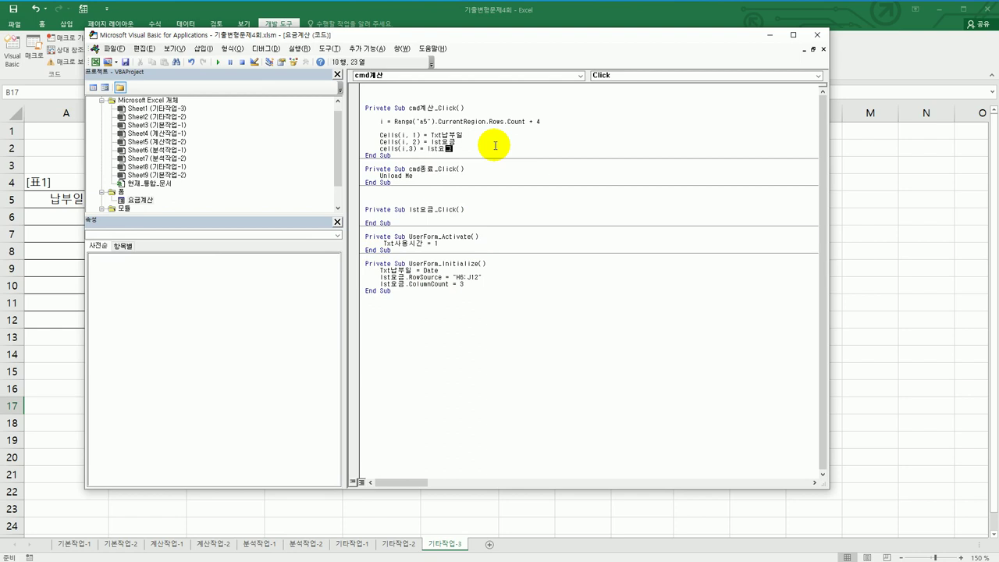
text(.c)
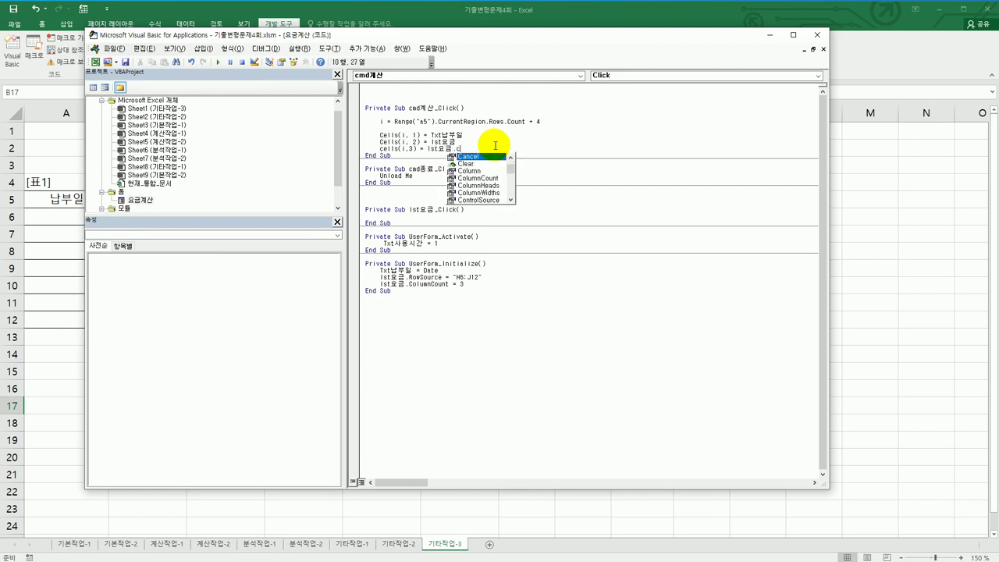
text(o)
key(Tab)
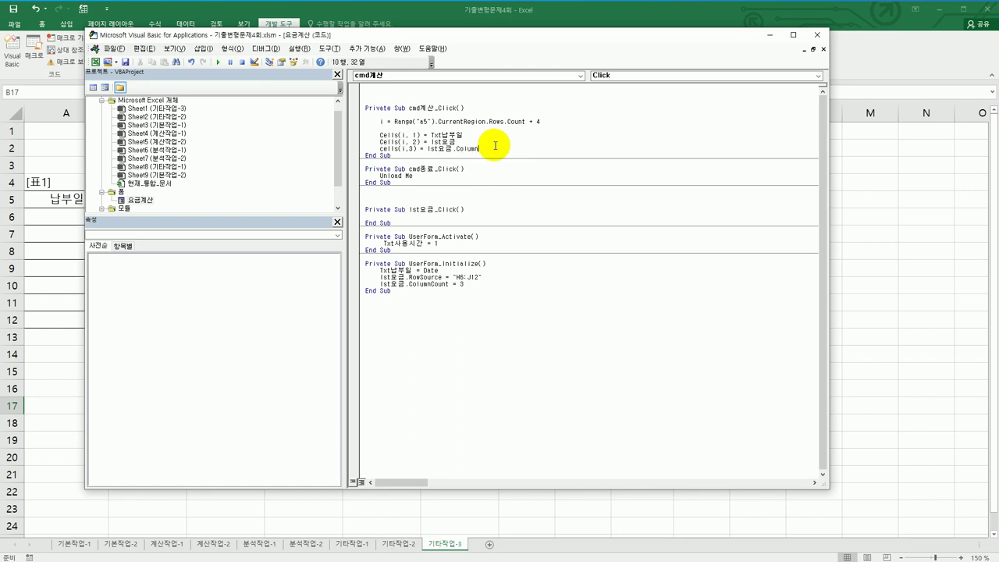
text((1)
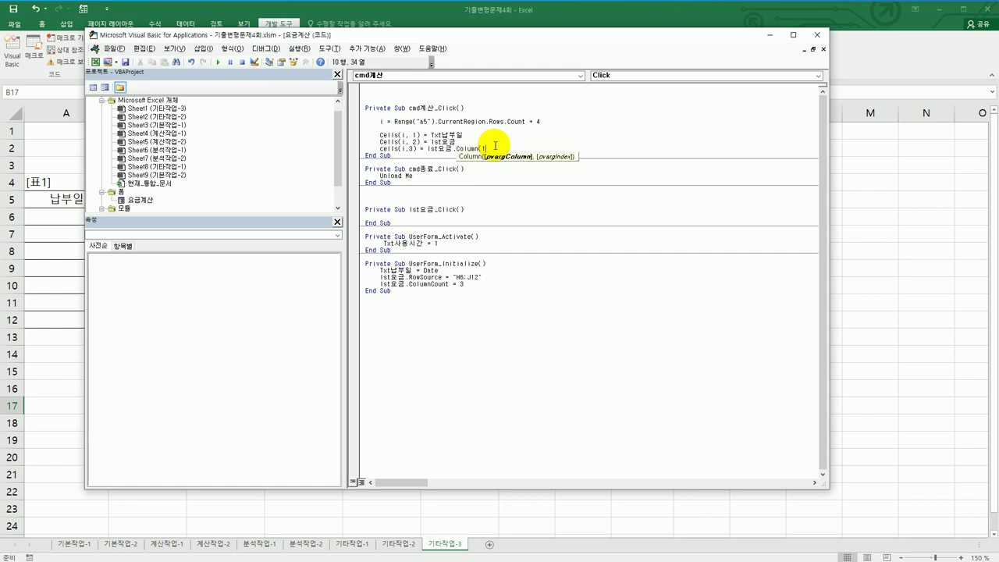
text())
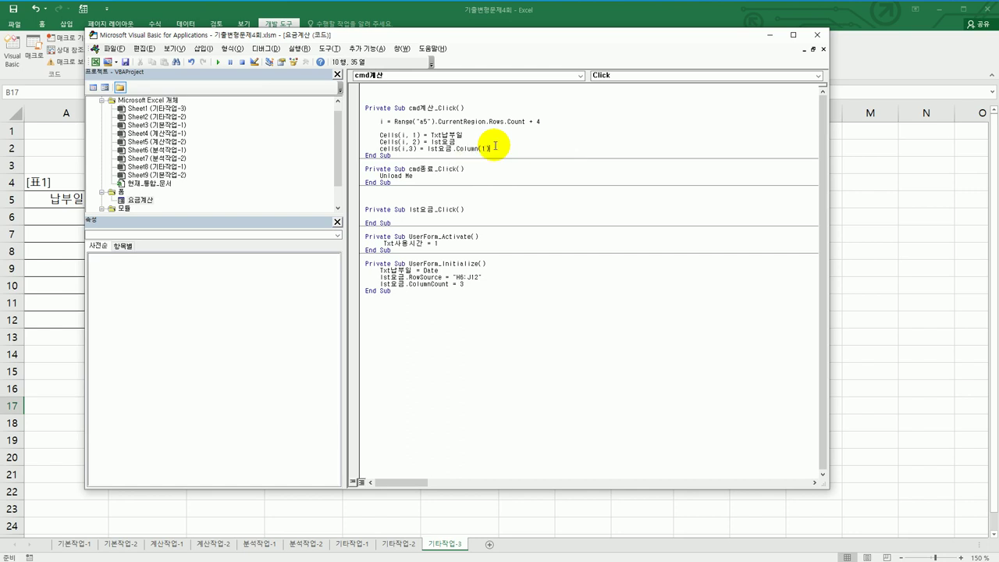
Return to the worksheet, test the 요금계산 form by calculating with A002, and close the form.
click(815, 35)
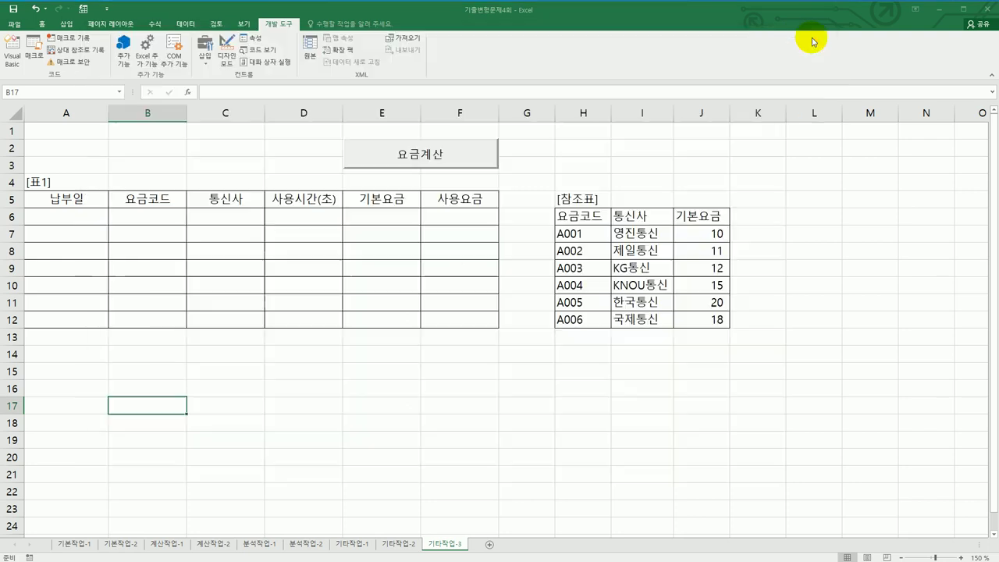
click(475, 151)
text(1)
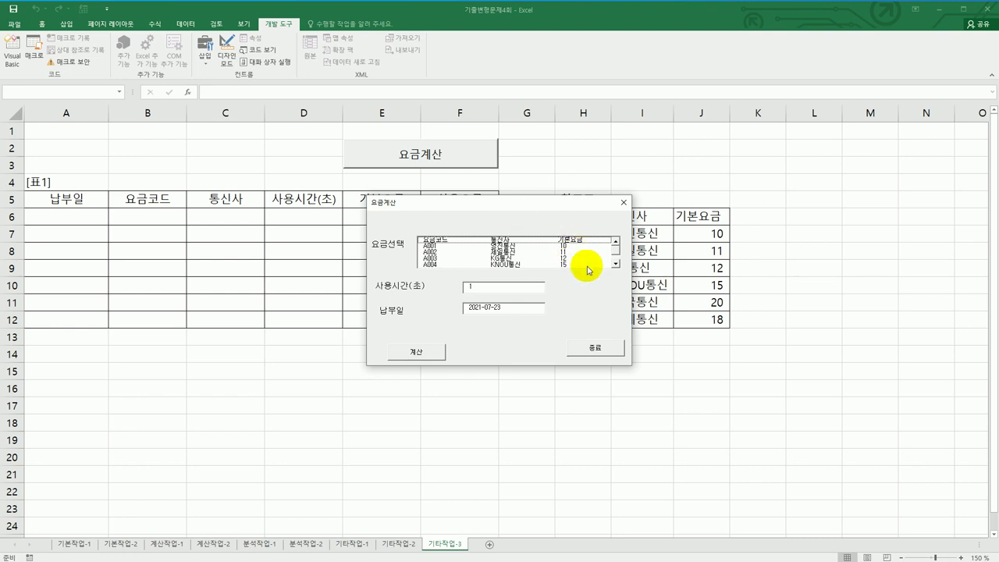
click(457, 251)
click(437, 362)
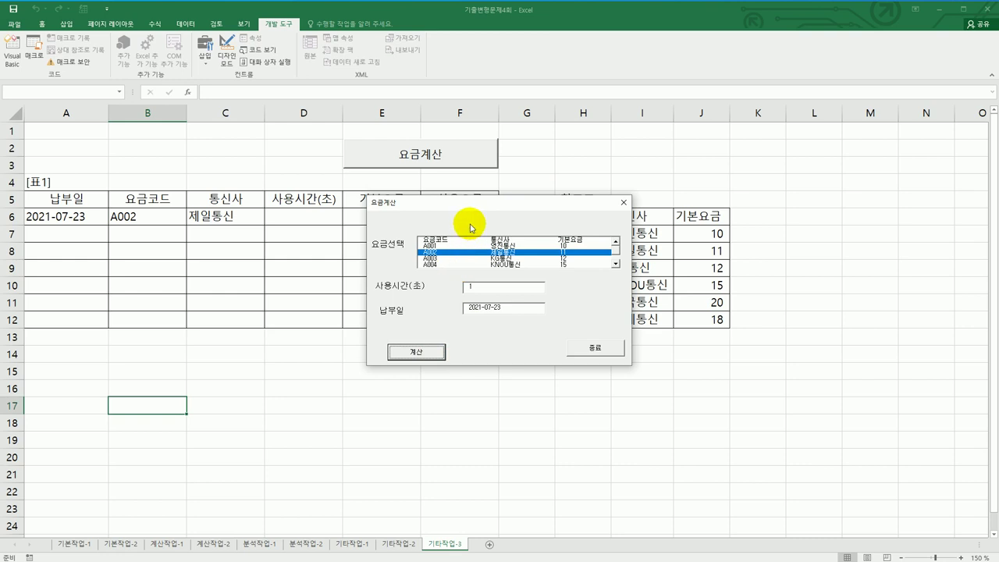
drag(468, 201, 248, 270)
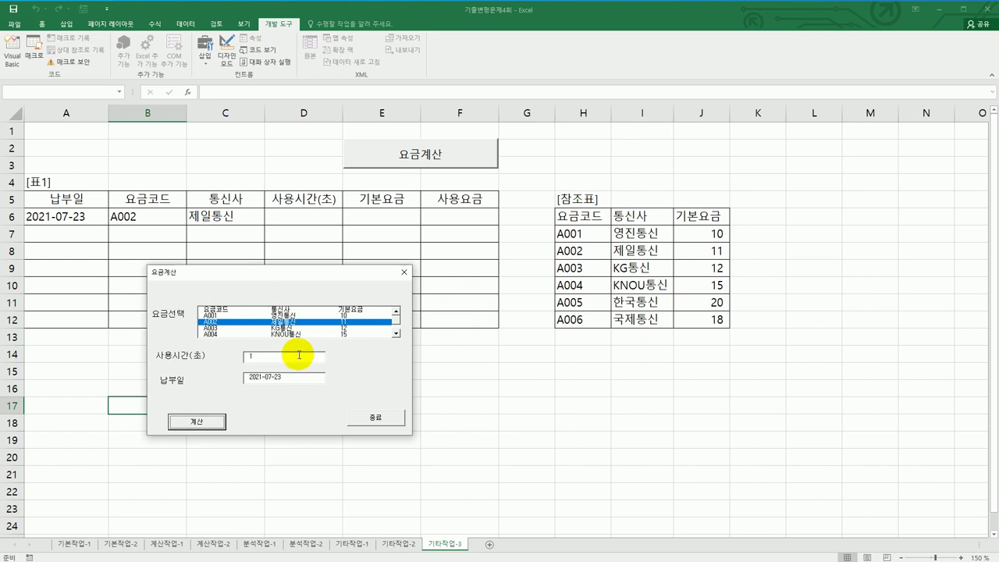
click(404, 272)
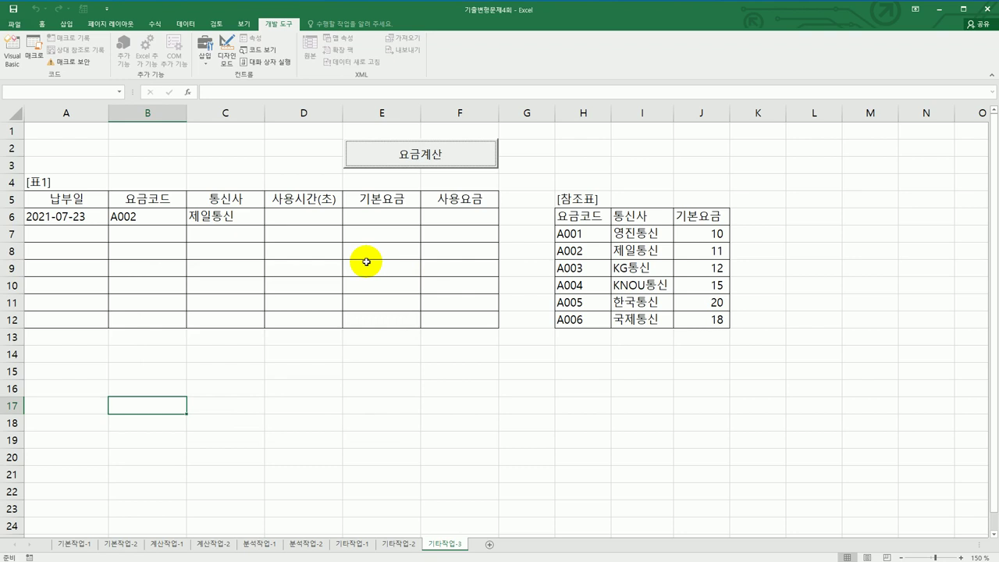
Reopen the 요금계산 form, select A002 and A001 in the 요금선택 list to compare with the sheet, and close it.
click(399, 161)
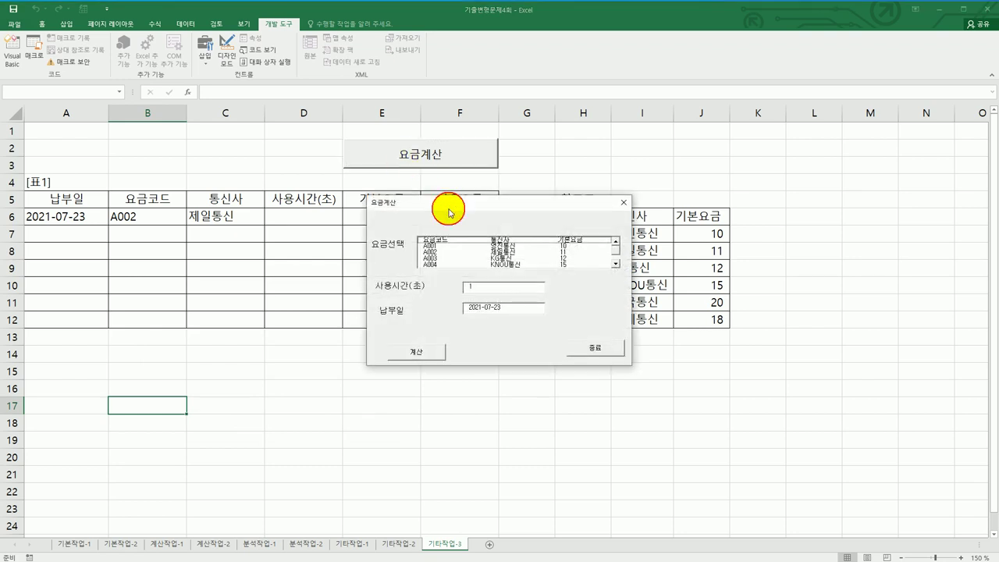
drag(451, 209, 335, 248)
click(322, 291)
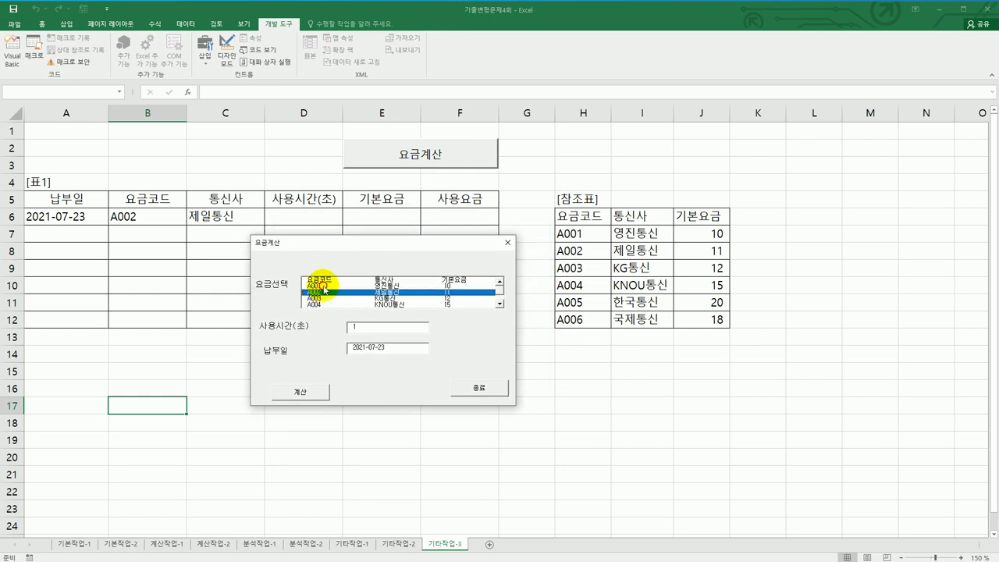
click(324, 286)
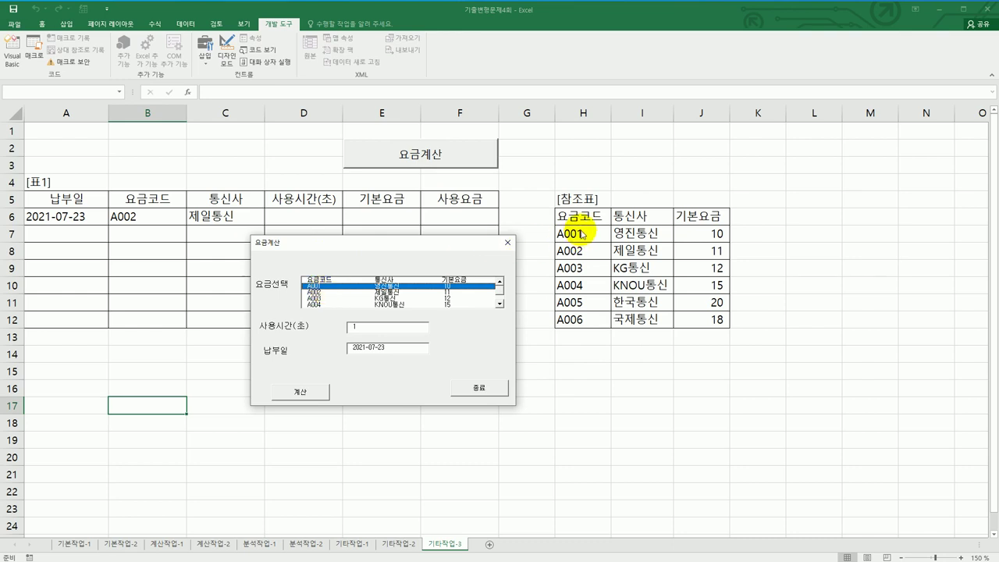
click(479, 387)
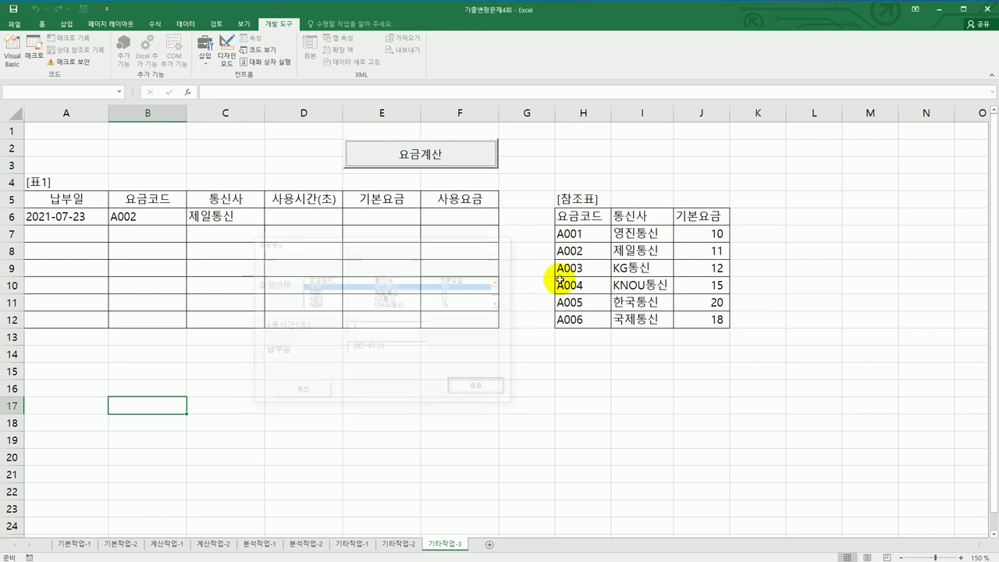
Examine the rows of the [참조표] table one by one, from the header row H6:J6 down to A003 in H9:J9.
drag(575, 233, 82, 234)
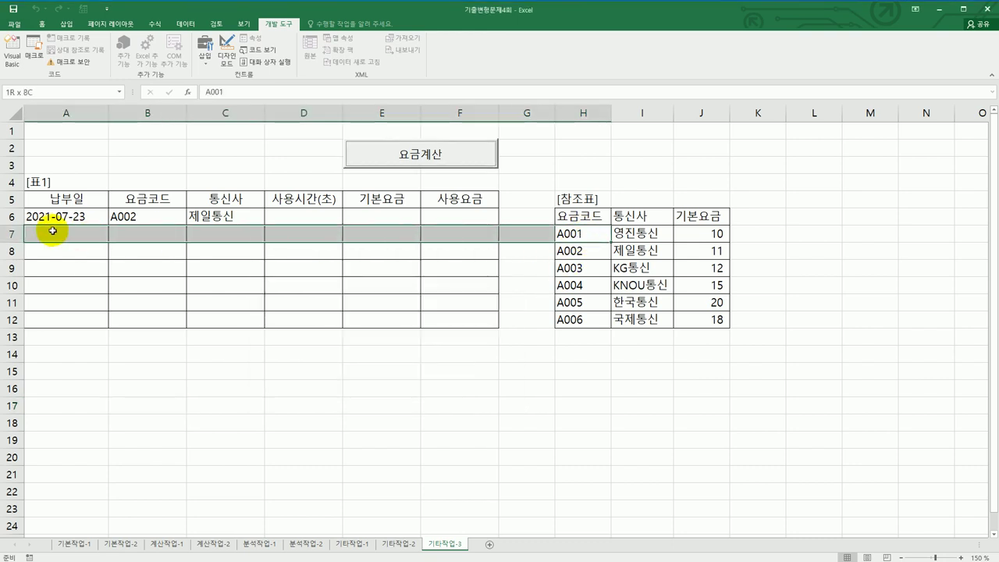
click(591, 218)
drag(590, 218, 702, 216)
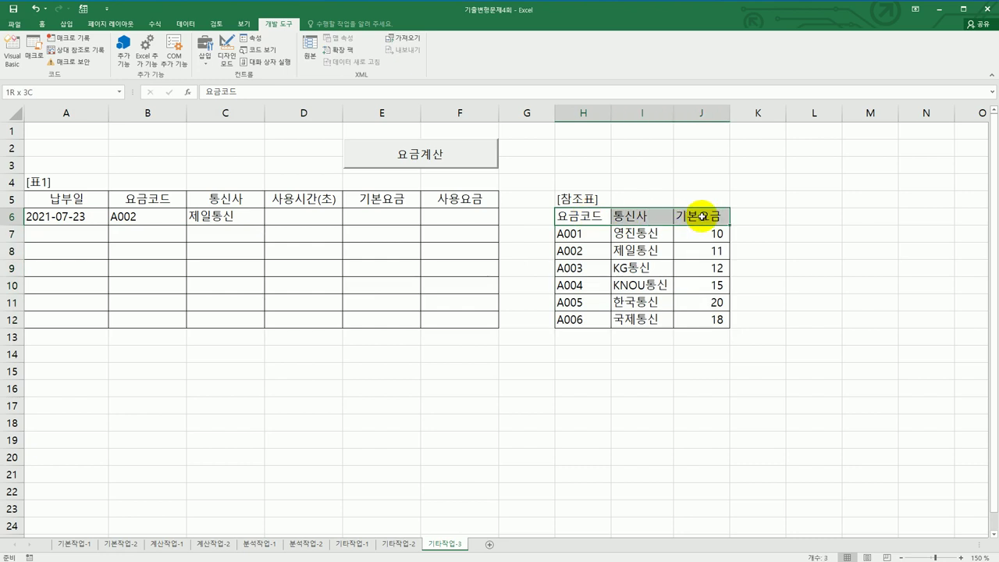
drag(702, 216, 704, 218)
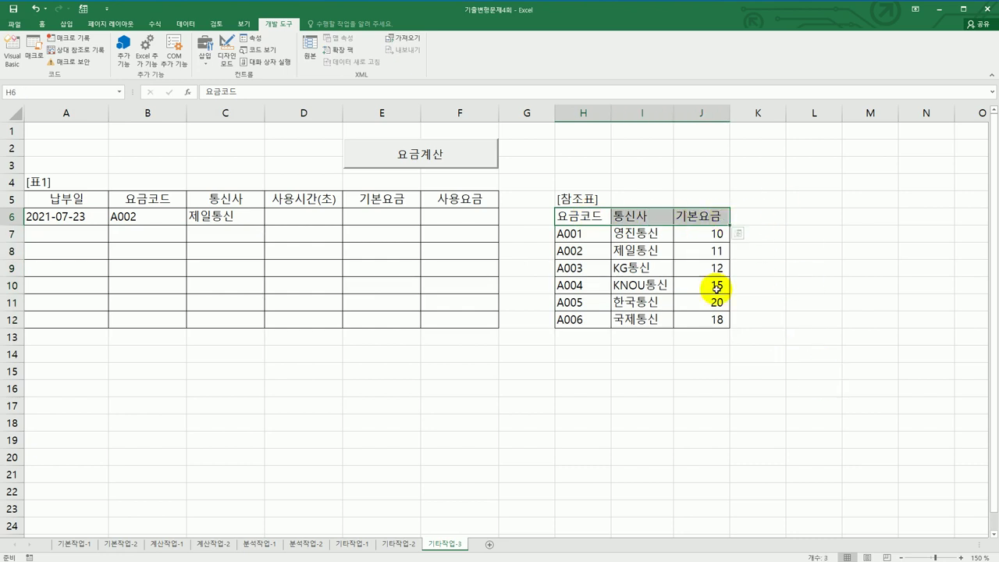
drag(600, 233, 719, 234)
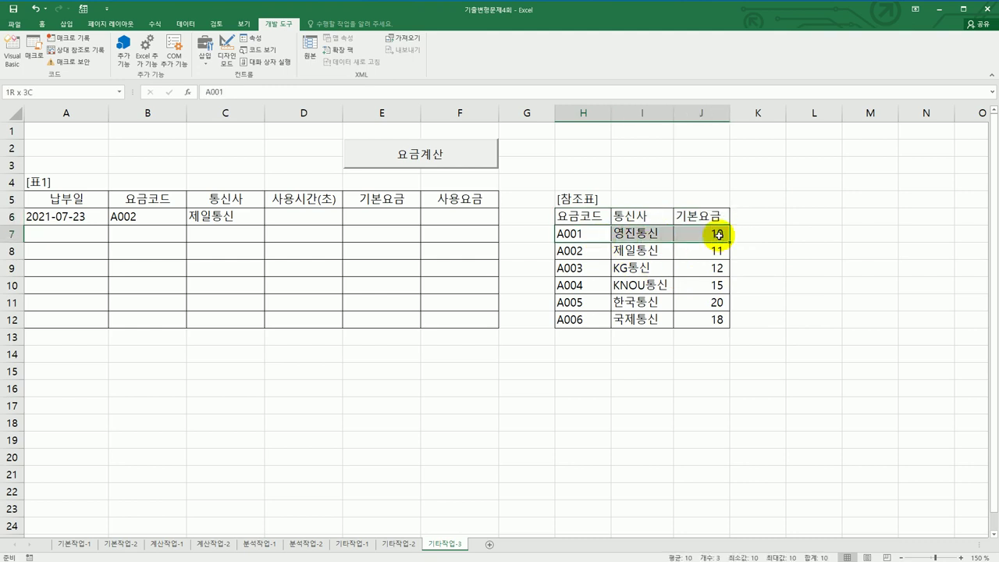
key(Down)
key(shift+Right)
key(shift+Right)
key(Down)
key(shift+Right)
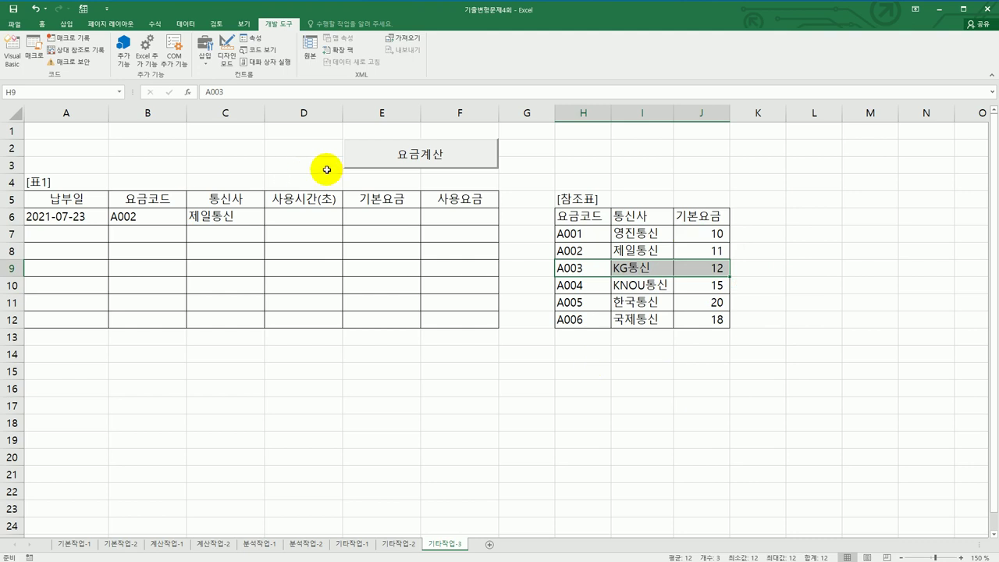
Open the 요금계산 form, examine the index order of the 요금선택 list items starting from 0, and close the form.
click(375, 150)
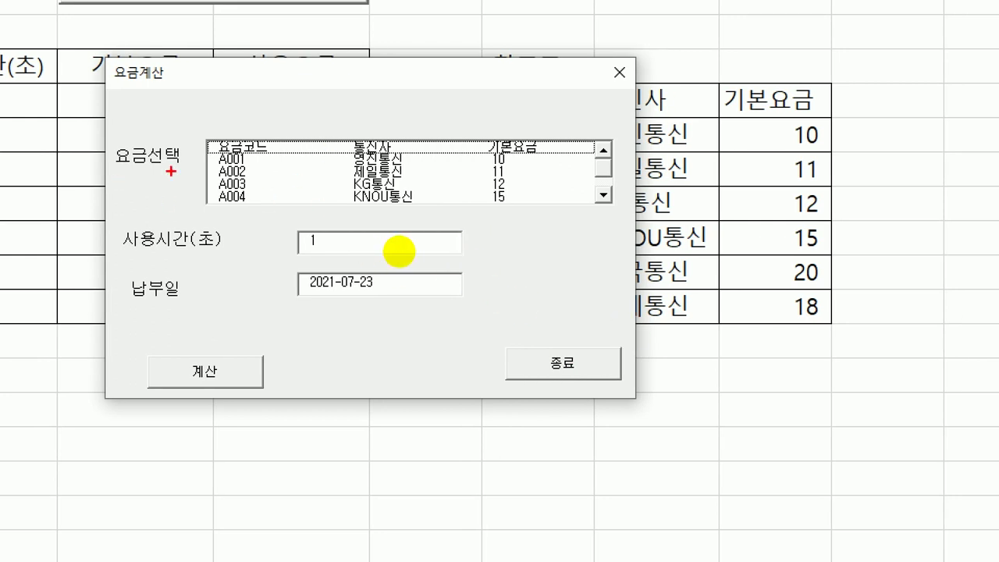
click(434, 243)
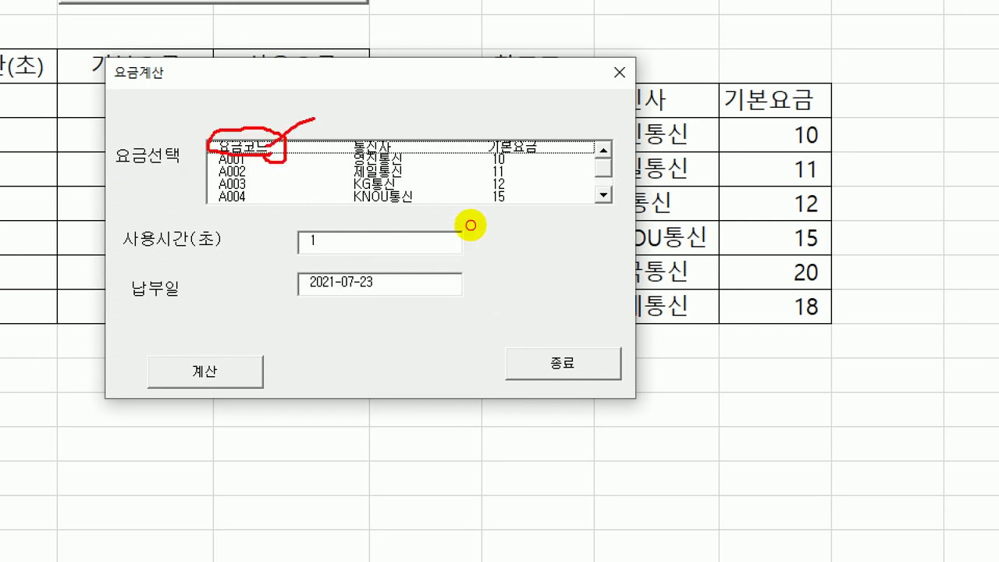
click(487, 215)
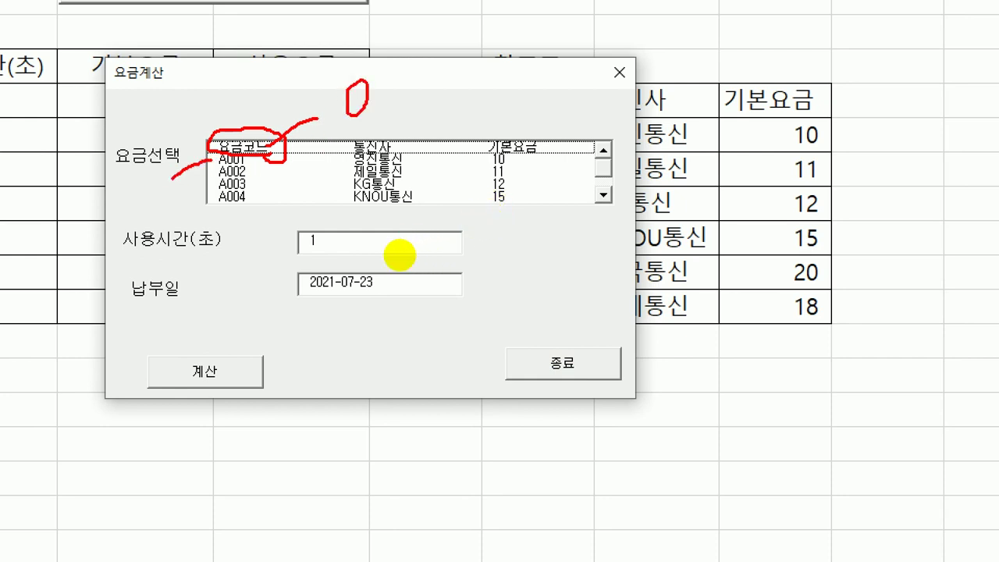
click(375, 253)
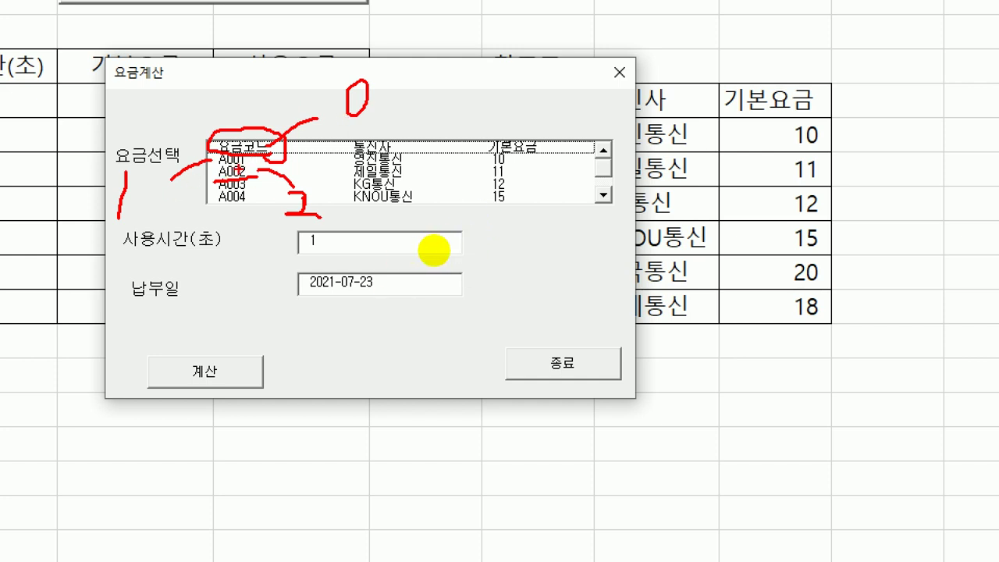
mouse_move(161, 205)
mouse_down()
mouse_move(117, 222)
mouse_move(118, 152)
mouse_move(152, 217)
mouse_up()
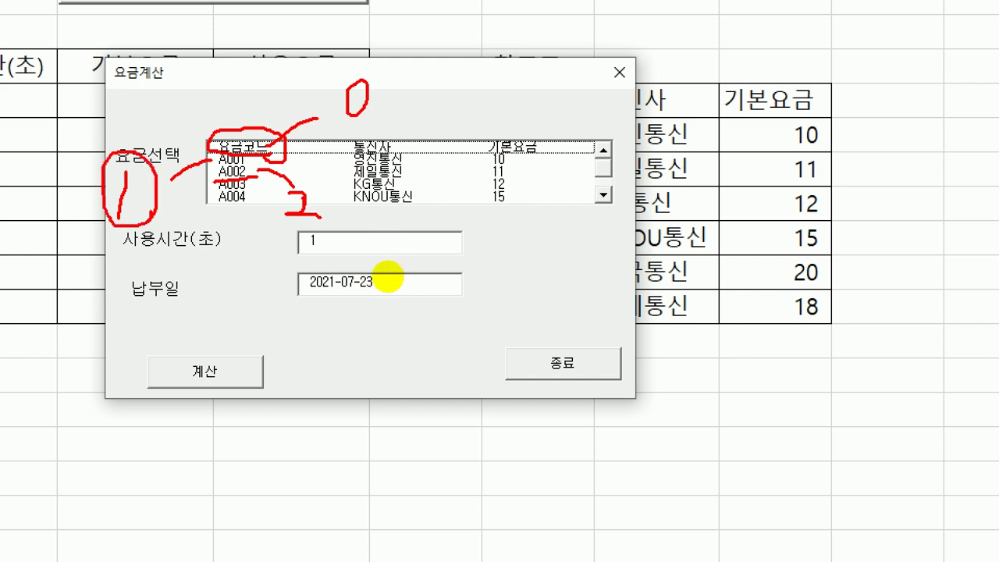
key(Escape)
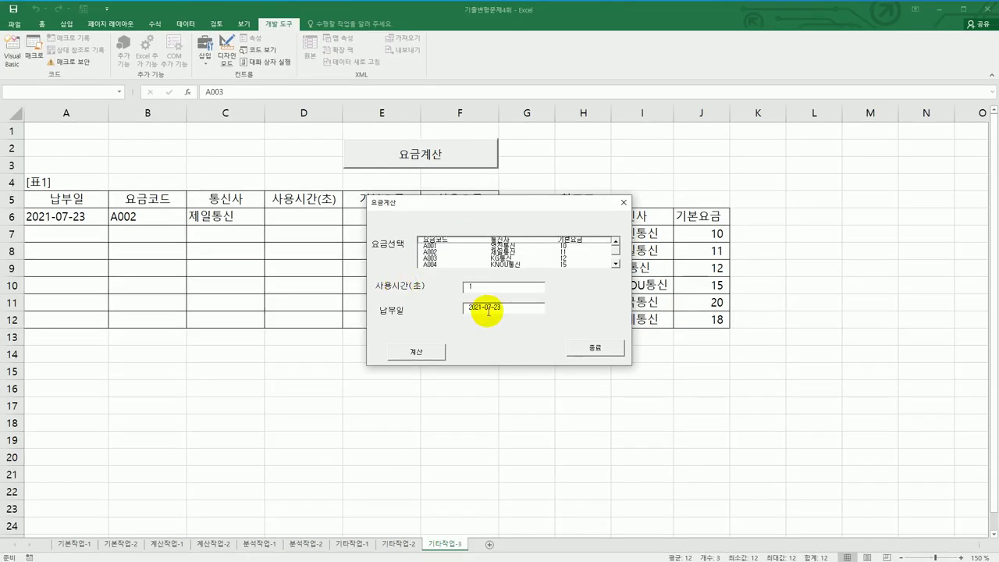
drag(563, 202, 433, 224)
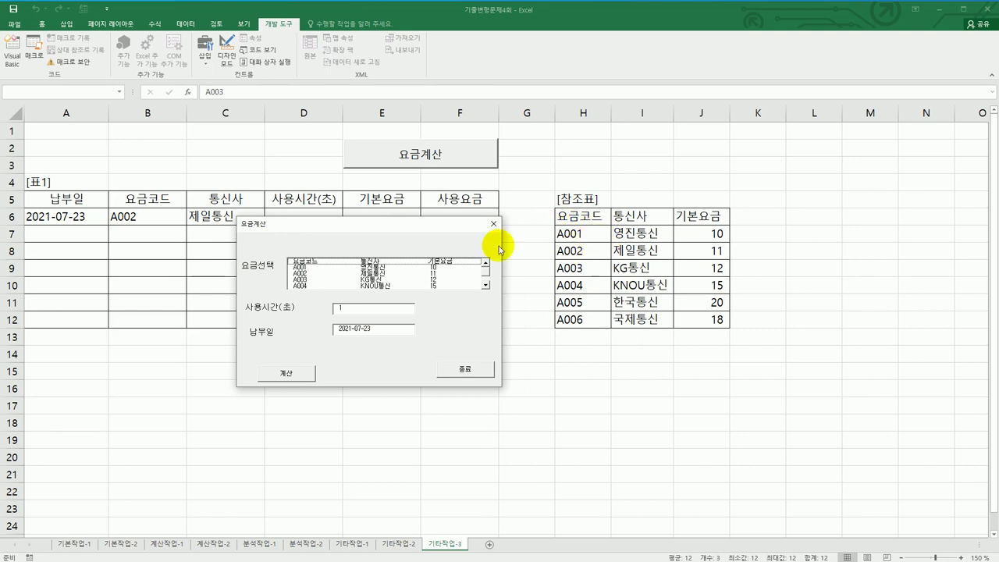
click(493, 224)
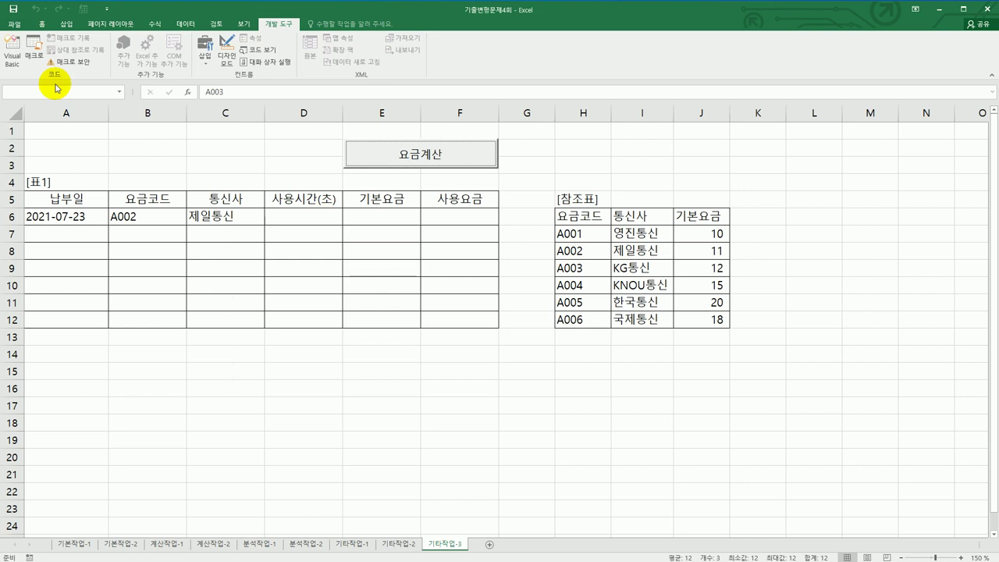
Reopen the Visual Basic editor and change the Cells(i, 3) line of cmd계산_Click to Cells(i, 3) = Cells(lst요금.ListIndex + 6, 9).
click(14, 61)
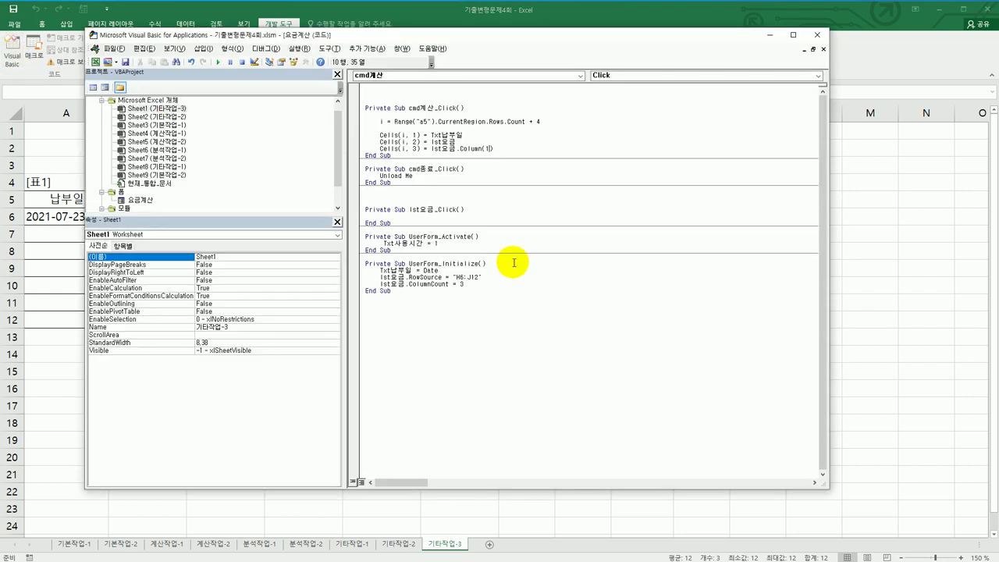
click(459, 148)
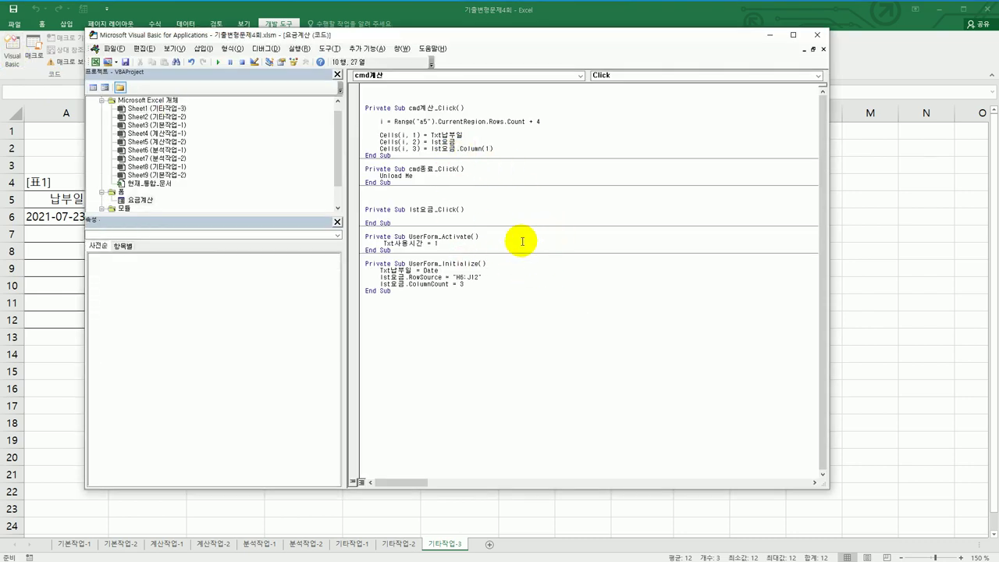
key(shift+End)
key(Delete)
text(cells()
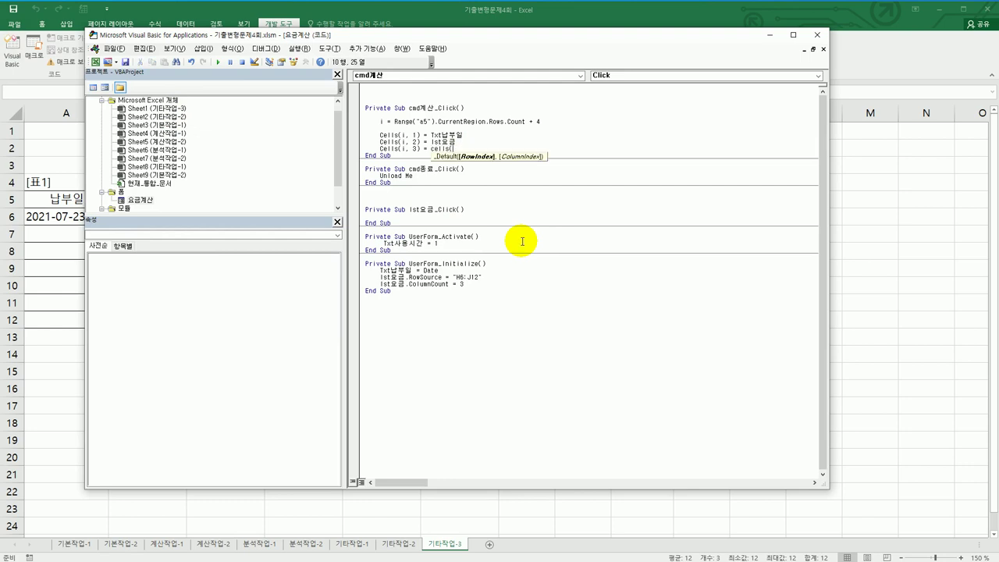
text(lst요금.)
text(listi)
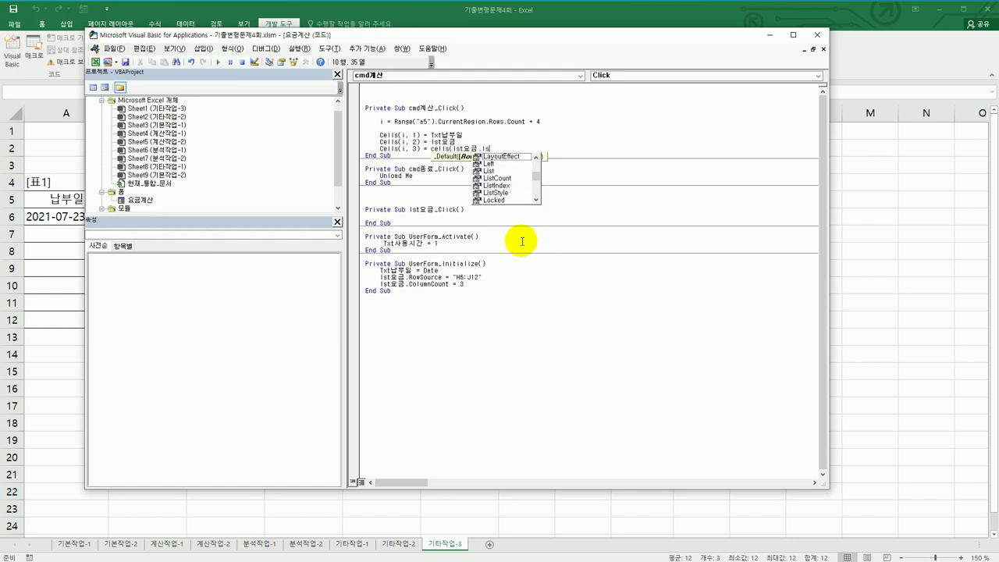
key(Tab)
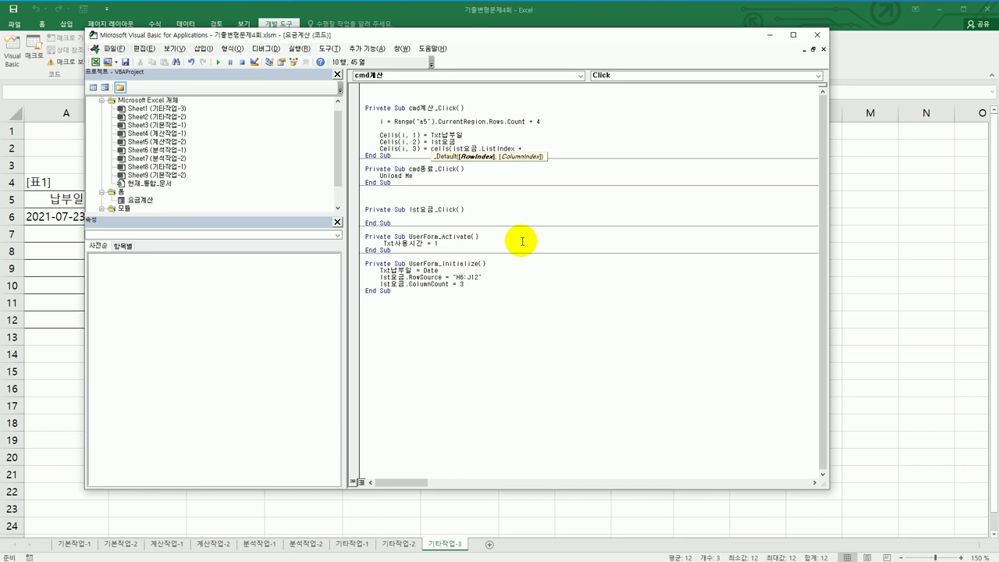
text(6,)
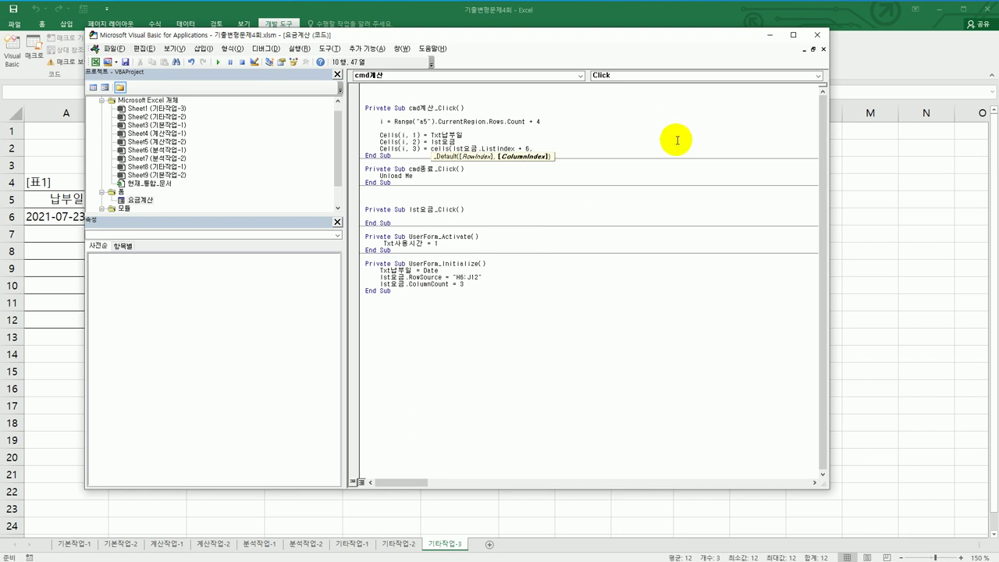
drag(620, 39, 607, 275)
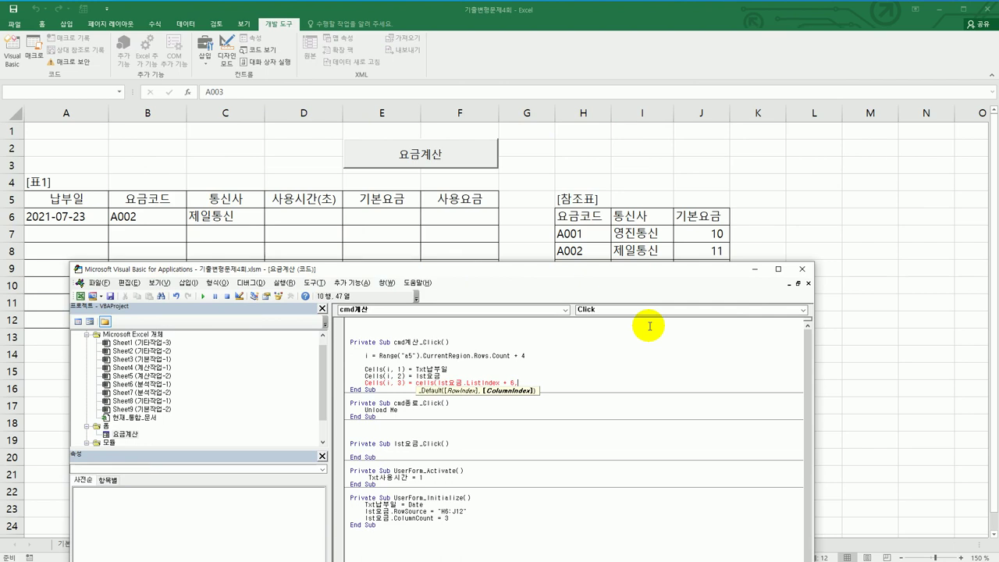
text(9))
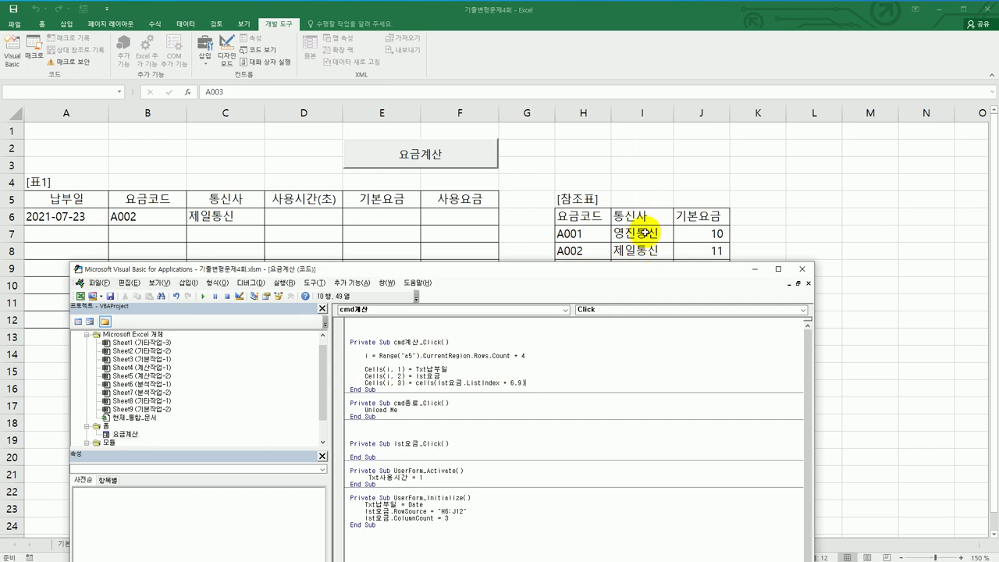
drag(593, 276, 641, 91)
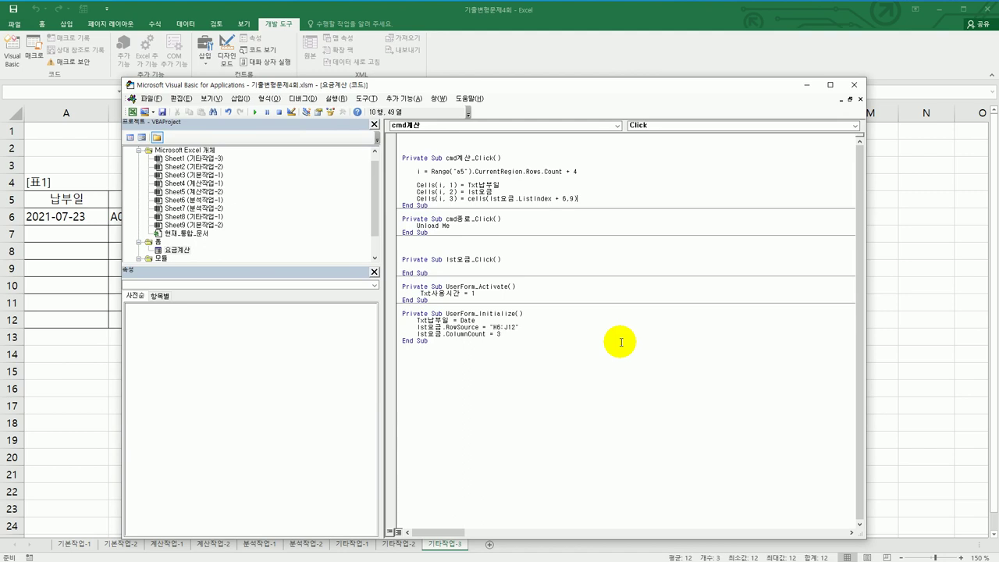
key(Return)
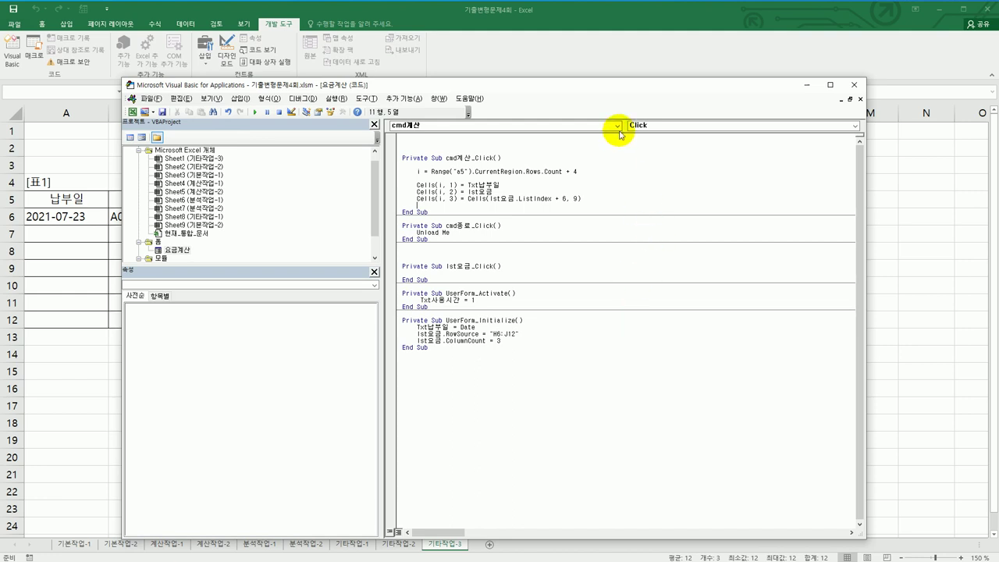
Add the line Cells(i, 4) = Txt사용시간.Value below the Cells(i, 3) line in cmd계산_Click.
drag(617, 87, 644, 95)
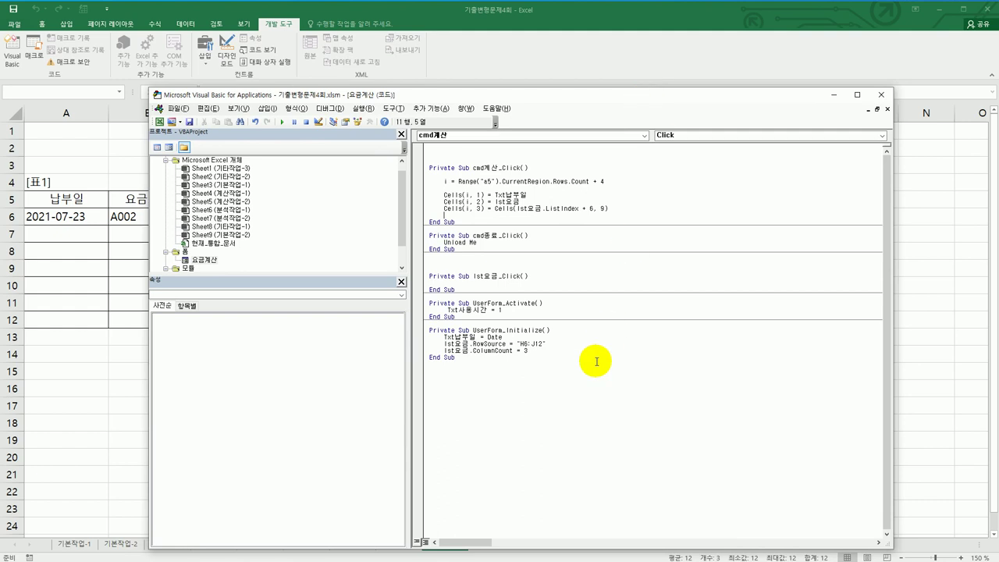
text(cells(i,4) = txt사용시간.Value)
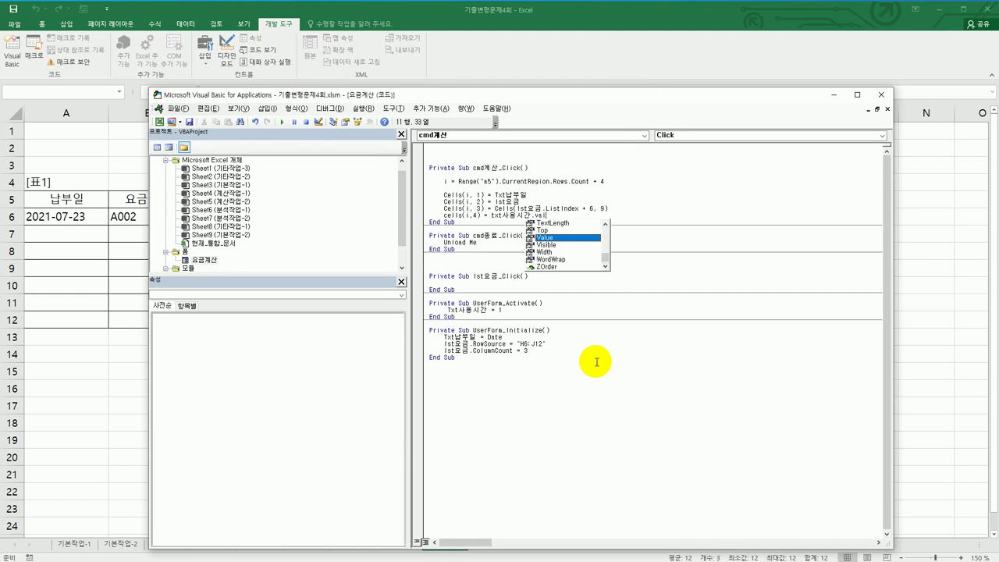
key(Return)
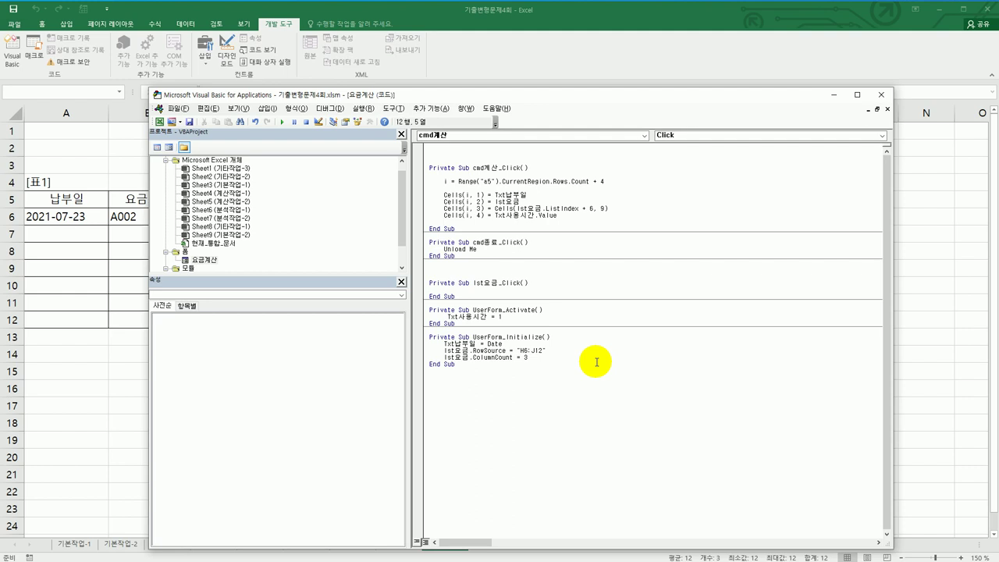
Add the line Cells(i, 5) = Cells(lst요금.ListIndex + 6, 10) below the Cells(i, 4) line in cmd계산_Click.
text(cells(i,5) =)
text(cells()
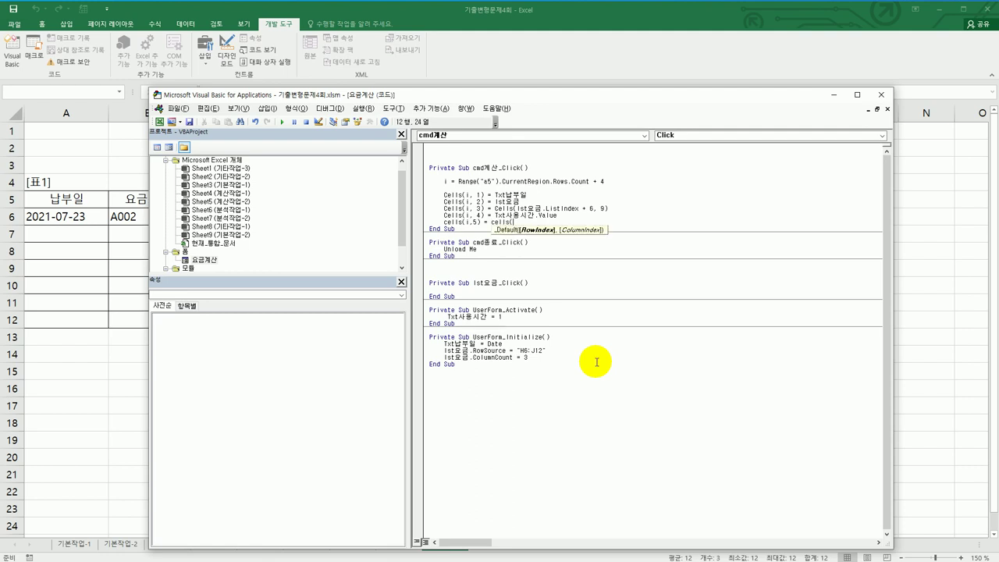
text(lst요금.)
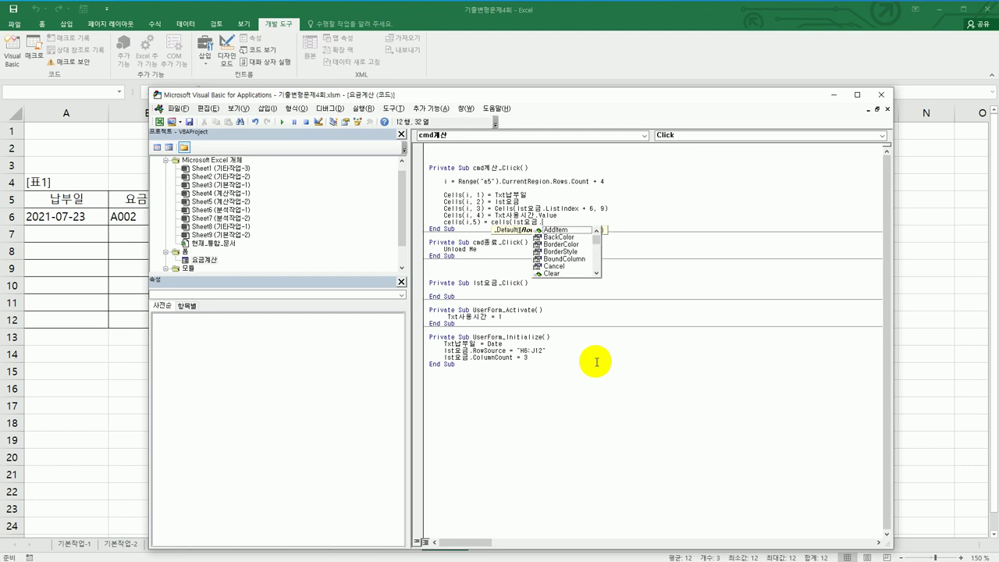
text(listin)
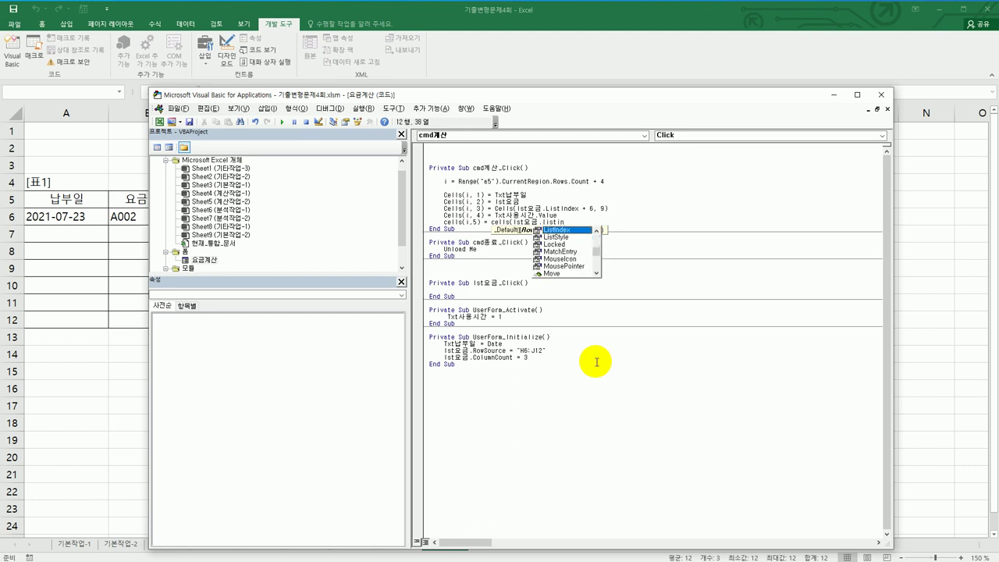
key(Tab)
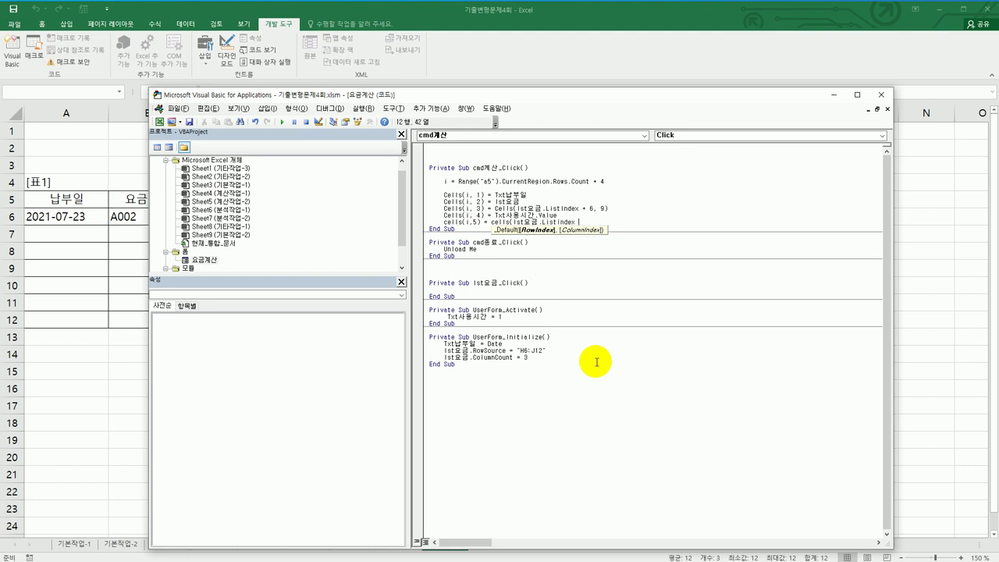
text(+ 6, 10))
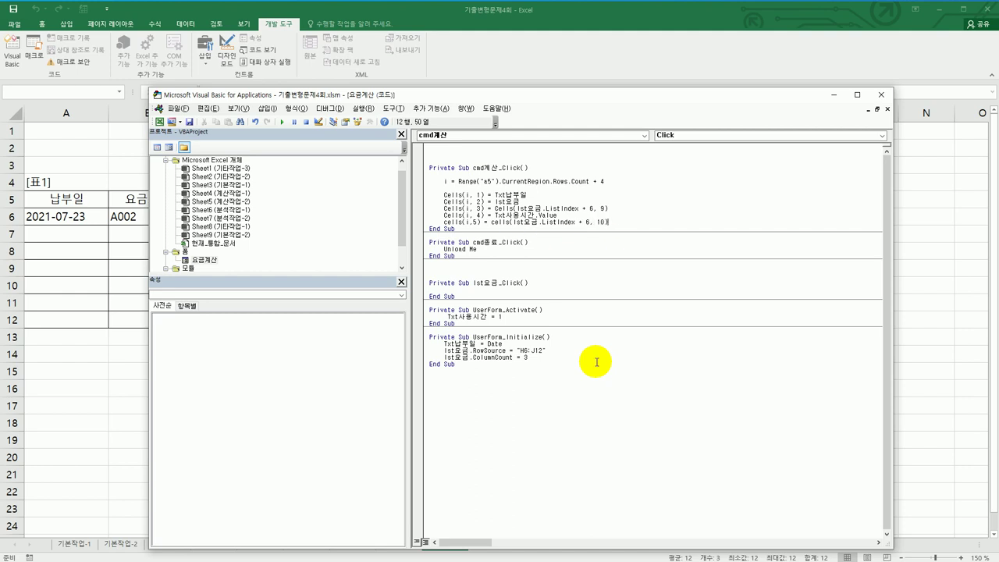
key(Return)
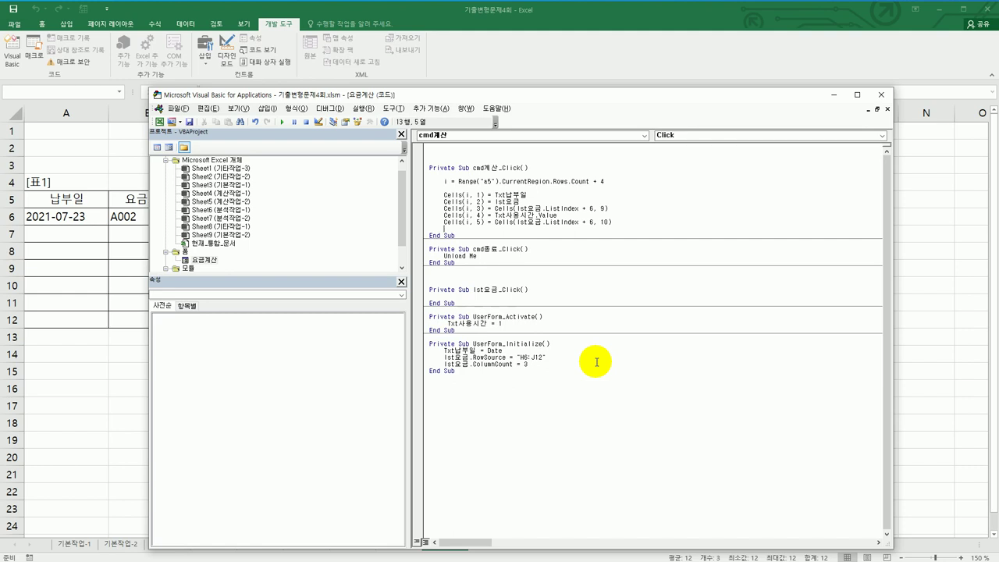
Add the line Cells(i, 6) = Cells(i, 4) * Cells(i, 5) as the last statement of cmd계산_Click.
text(cells(i,)
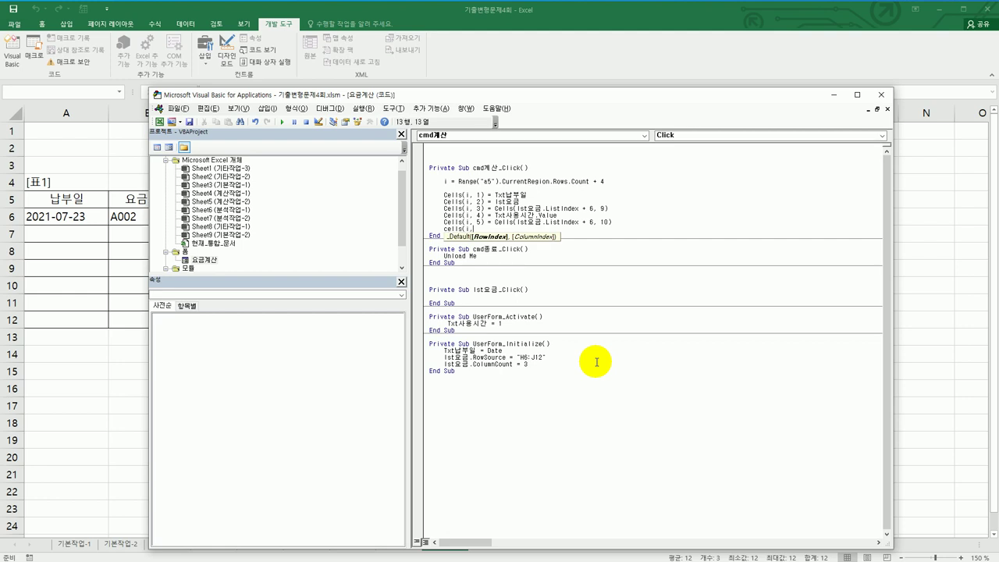
text(6))
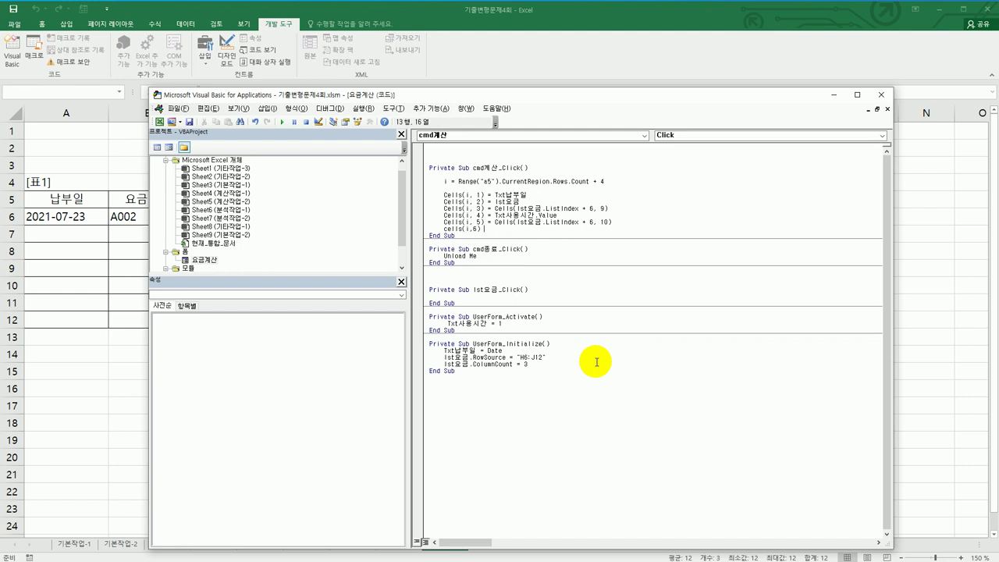
text( = cells(i,)
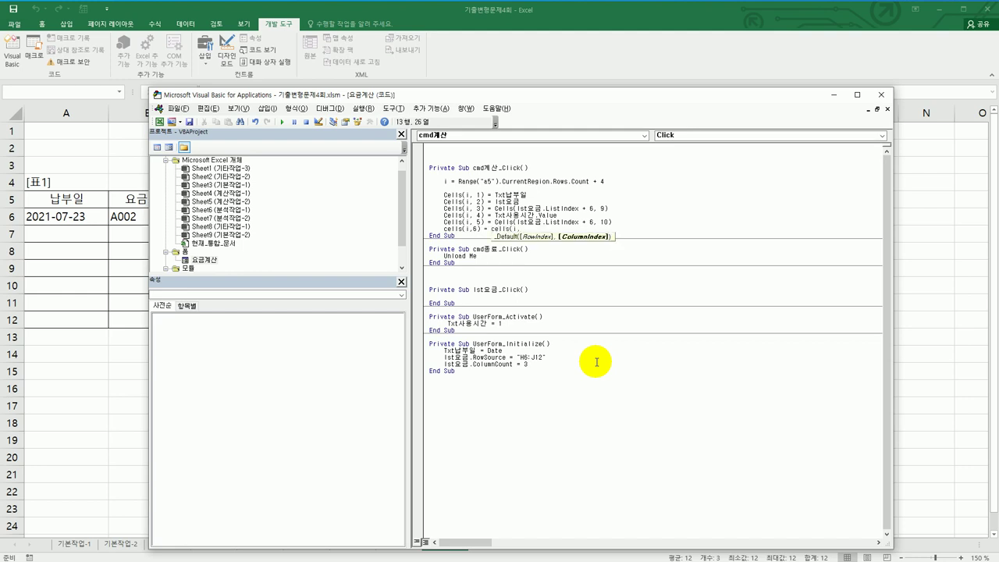
text(4) + cells()
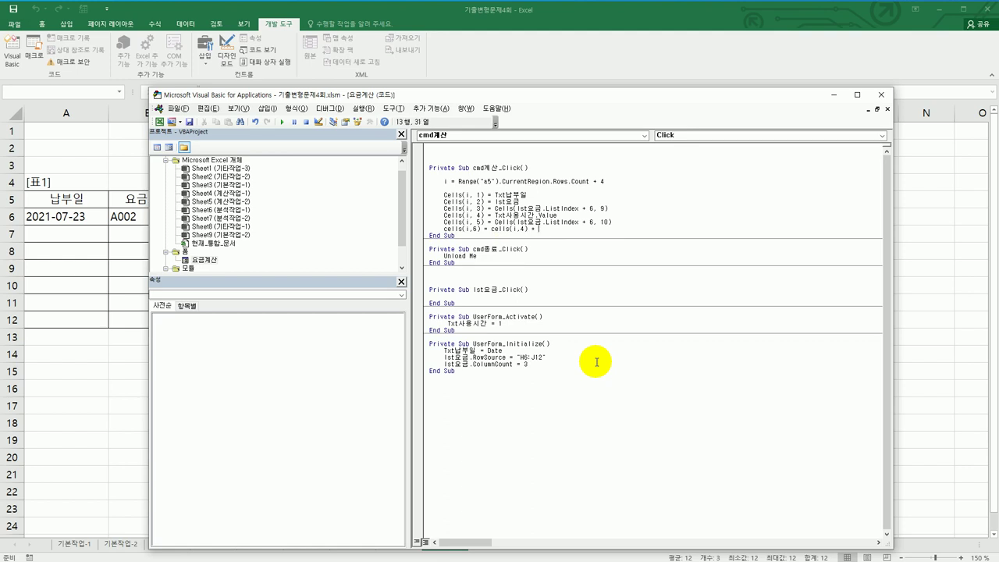
text(i,)
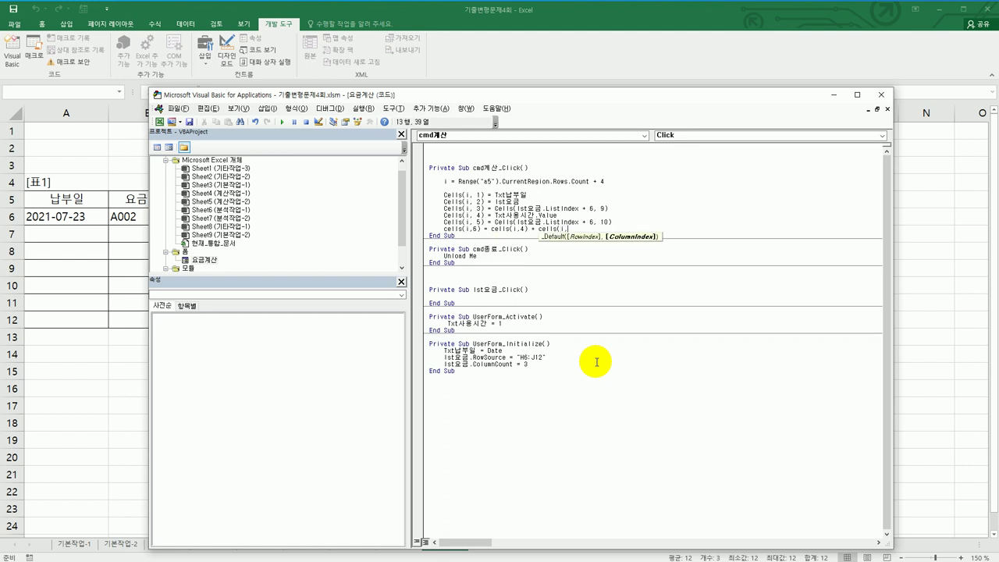
text(5))
key(Down)
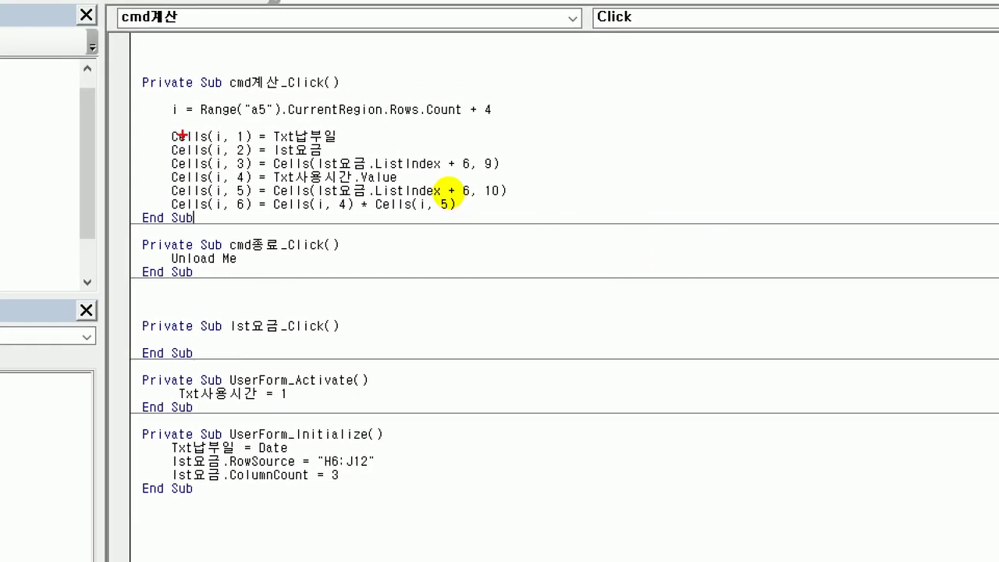
Examine the cmd계산_Click code, covering the row variable i, the target column numbers, the ListIndex + 6 row references and the source columns 9 and 10.
mouse_move(160, 118)
mouse_down()
mouse_move(142, 97)
mouse_move(167, 80)
mouse_move(195, 109)
mouse_move(173, 129)
mouse_up()
drag(246, 125, 253, 228)
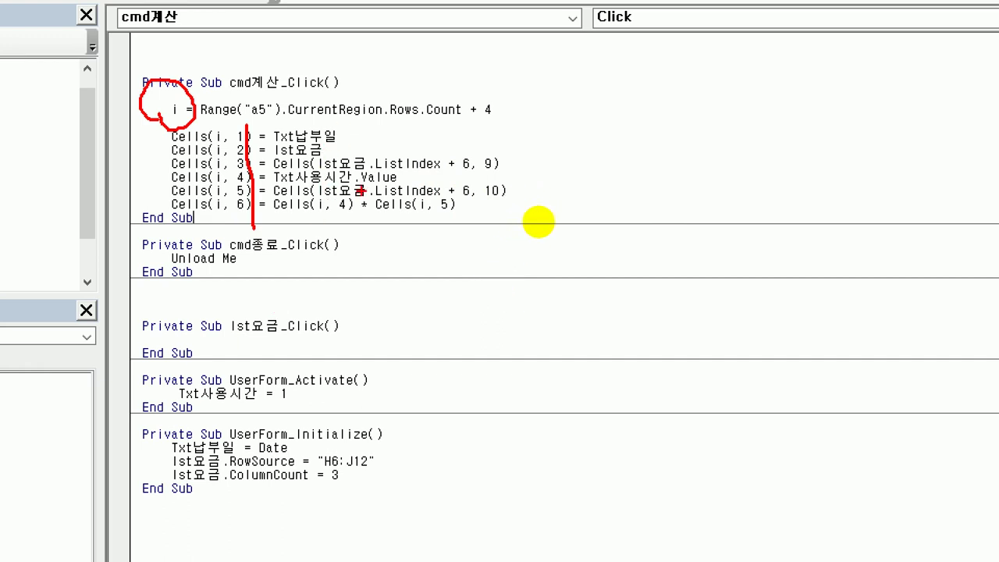
mouse_move(461, 251)
mouse_down()
mouse_move(381, 357)
mouse_move(458, 254)
mouse_up()
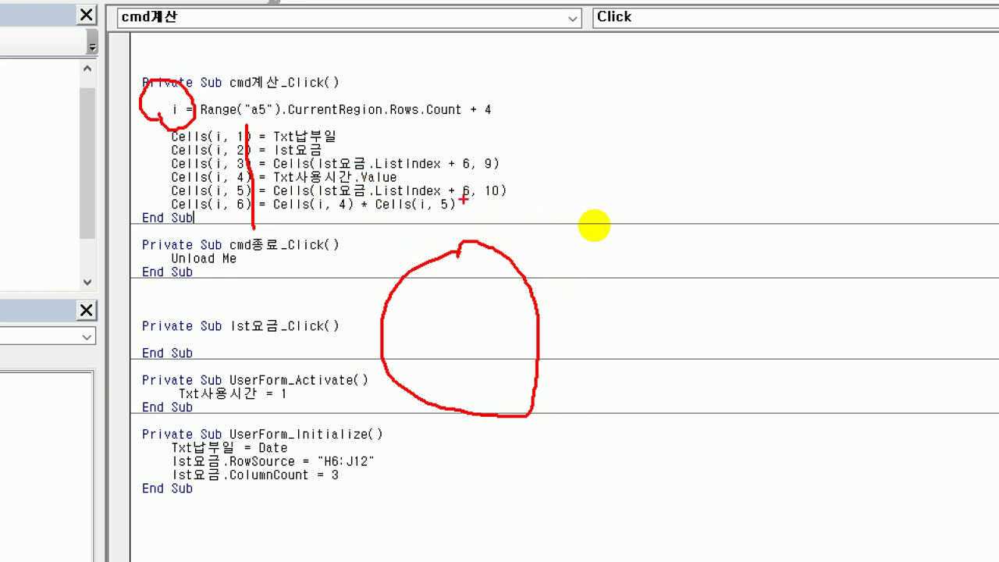
mouse_move(575, 114)
mouse_down()
mouse_move(765, 301)
mouse_move(669, 102)
mouse_move(597, 114)
mouse_move(615, 134)
mouse_move(648, 119)
mouse_move(972, 127)
mouse_move(980, 138)
mouse_move(961, 145)
mouse_up()
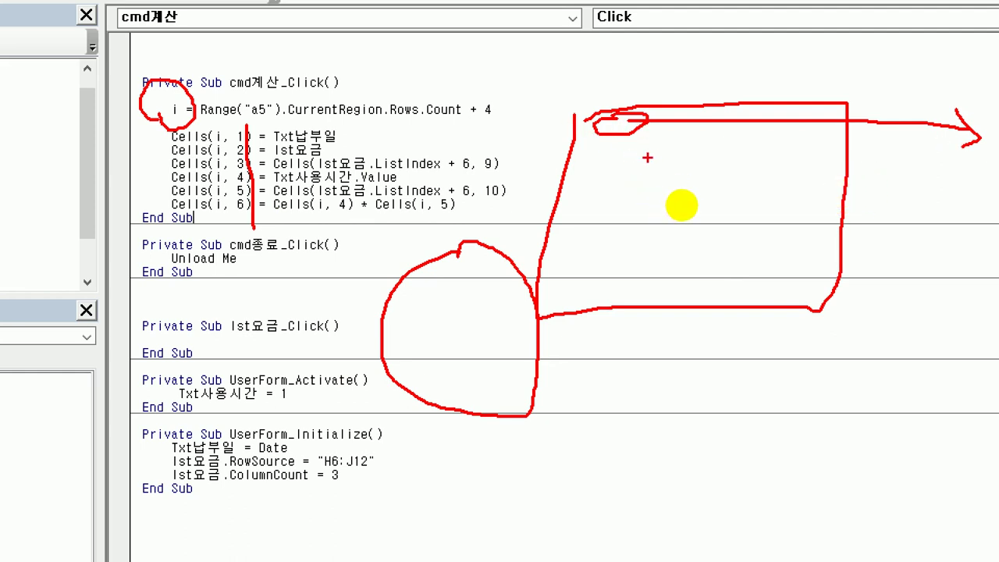
mouse_move(662, 146)
mouse_down()
mouse_move(660, 176)
mouse_move(673, 145)
mouse_move(687, 166)
mouse_move(704, 162)
mouse_move(692, 167)
mouse_up()
mouse_move(722, 129)
mouse_down()
mouse_move(712, 181)
mouse_move(716, 166)
mouse_move(749, 201)
mouse_up()
mouse_move(489, 177)
mouse_down()
mouse_move(505, 175)
mouse_move(494, 150)
mouse_up()
mouse_move(605, 84)
mouse_down()
mouse_move(639, 2)
mouse_move(641, 76)
mouse_move(642, 45)
mouse_move(678, 52)
mouse_up()
mouse_move(674, 47)
mouse_down()
mouse_move(673, 57)
mouse_move(863, 53)
mouse_move(839, 68)
mouse_up()
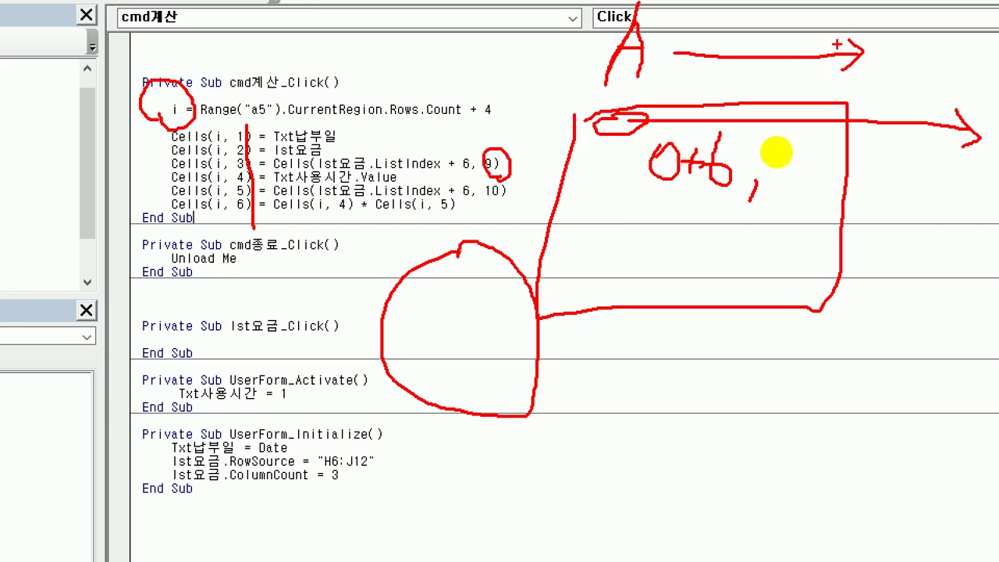
drag(503, 148, 542, 123)
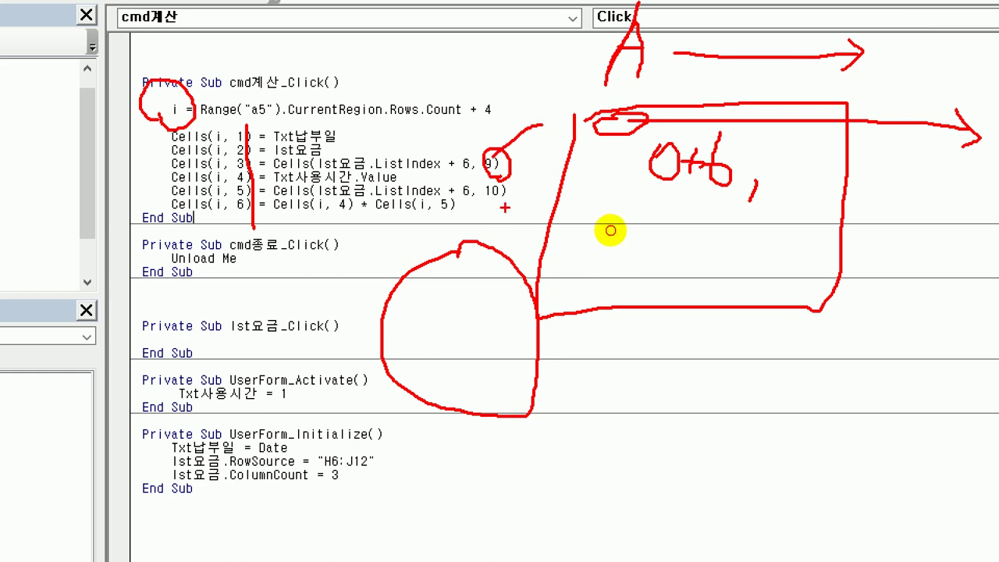
mouse_move(508, 181)
mouse_down()
mouse_move(507, 210)
mouse_move(506, 184)
mouse_up()
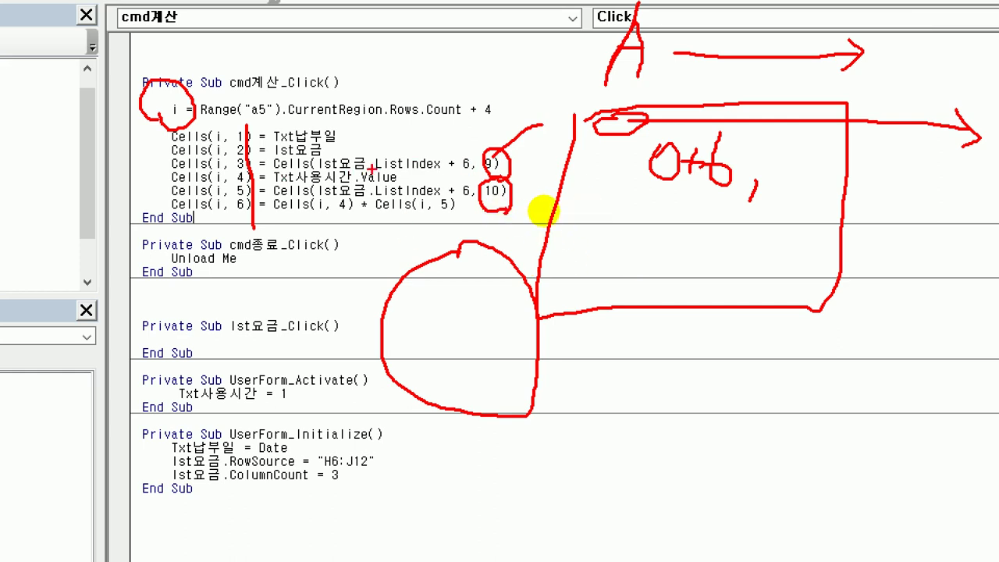
drag(334, 142, 337, 156)
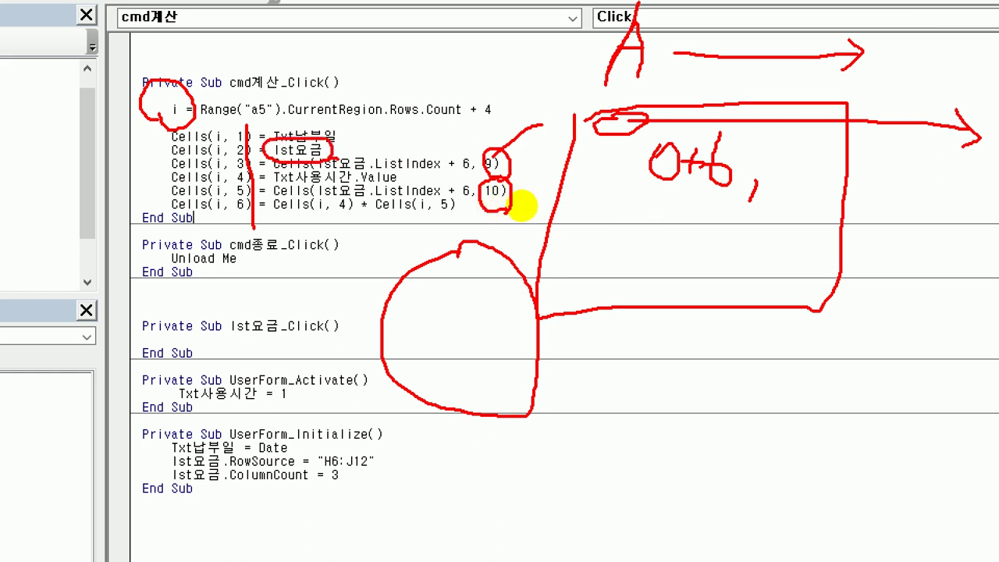
drag(661, 109, 648, 341)
drag(634, 224, 627, 223)
drag(731, 102, 729, 339)
drag(712, 234, 709, 270)
mouse_move(779, 244)
mouse_down()
mouse_move(787, 274)
mouse_move(817, 271)
mouse_up()
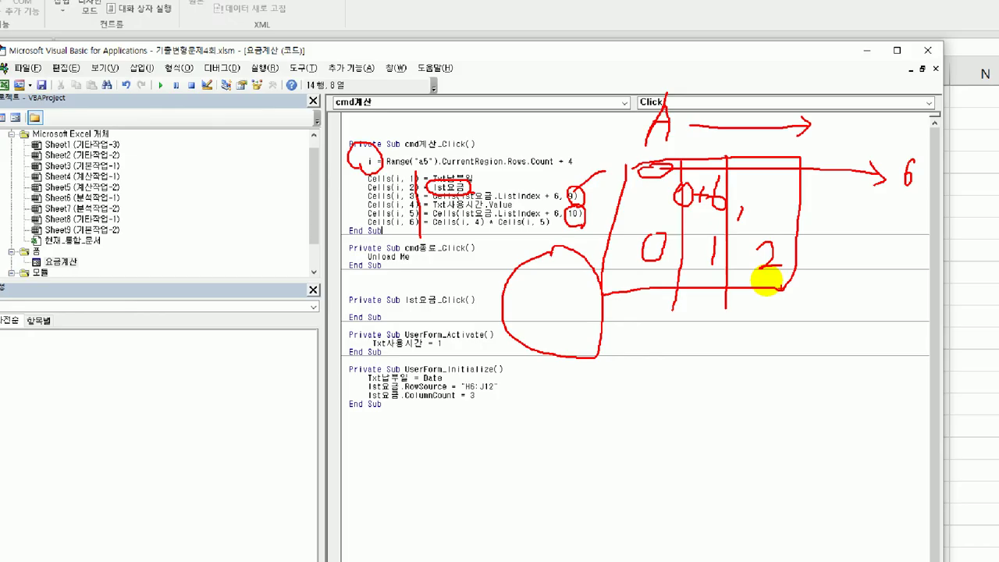
key(Escape)
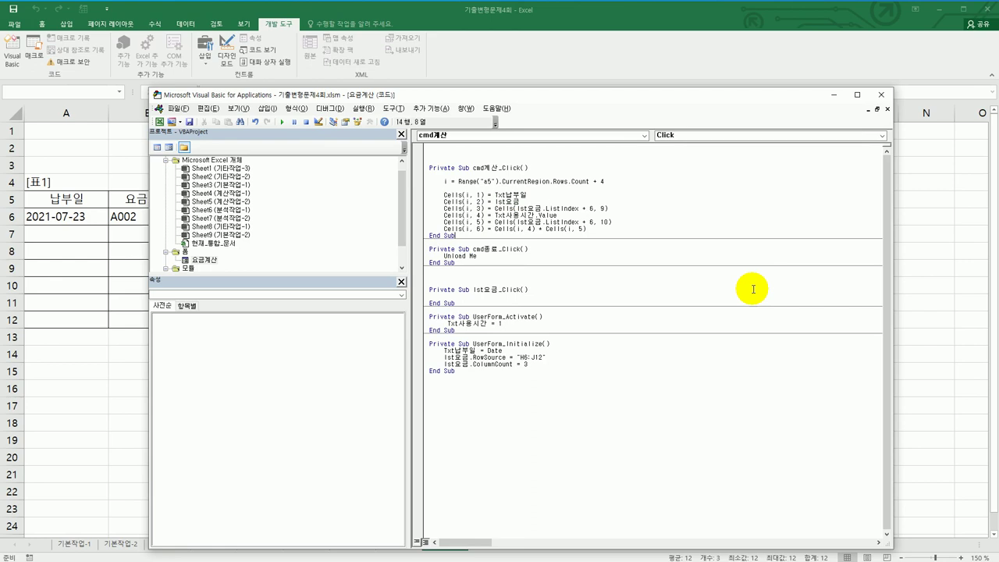
Return to the worksheet, open the 요금계산 form and run 계산 for item A002 with 사용시간(초) set to 100.
click(881, 95)
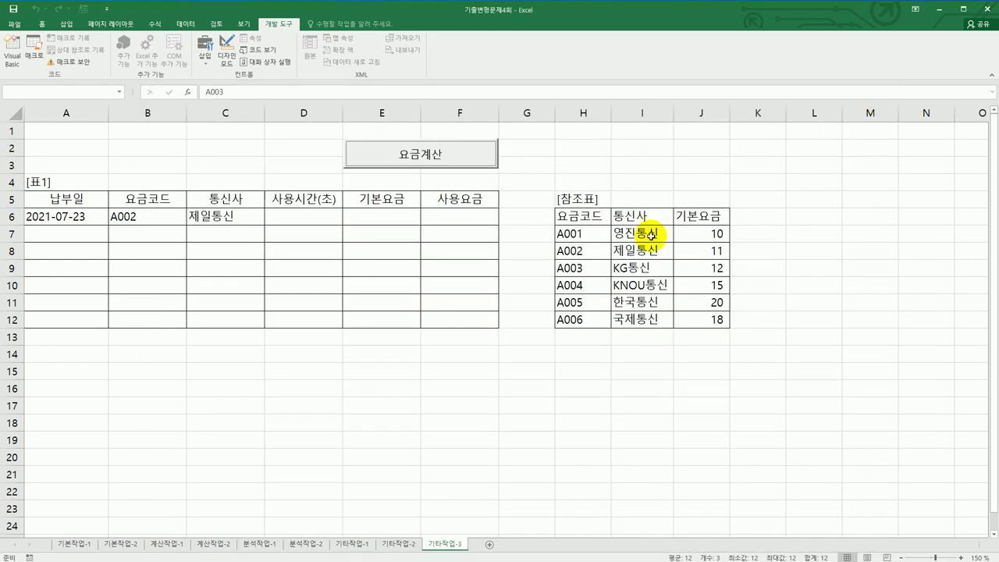
click(380, 153)
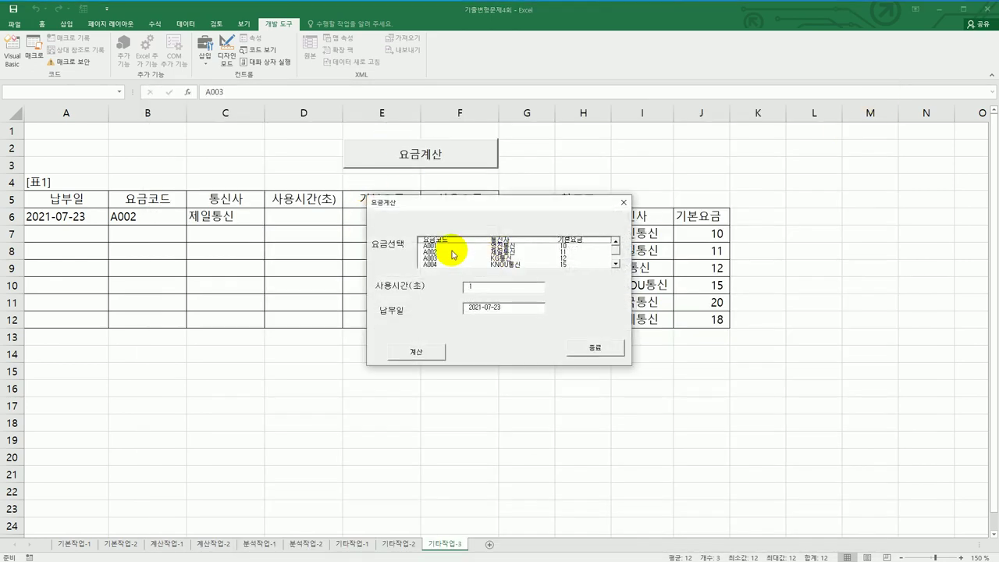
click(453, 252)
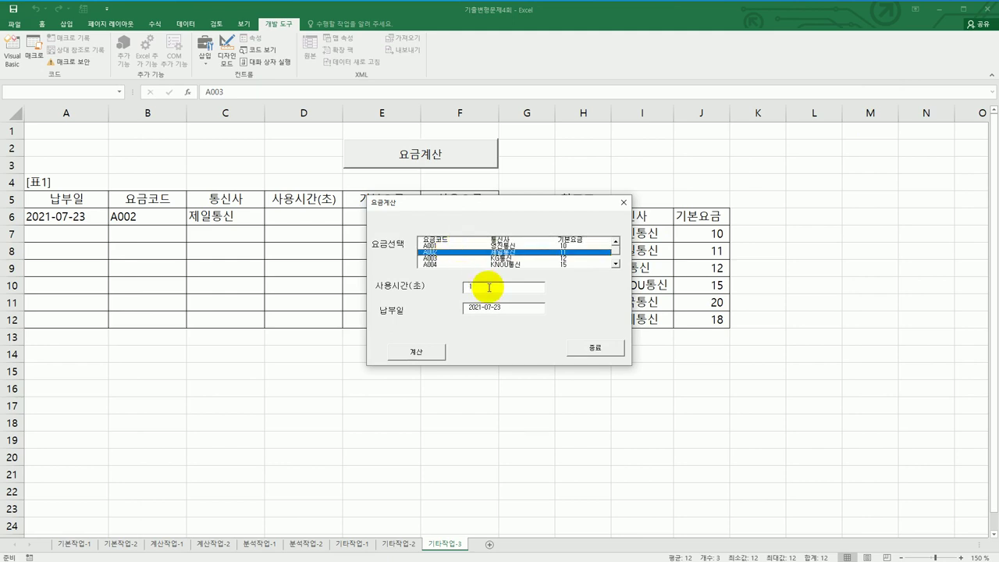
click(456, 288)
key(BackSpace)
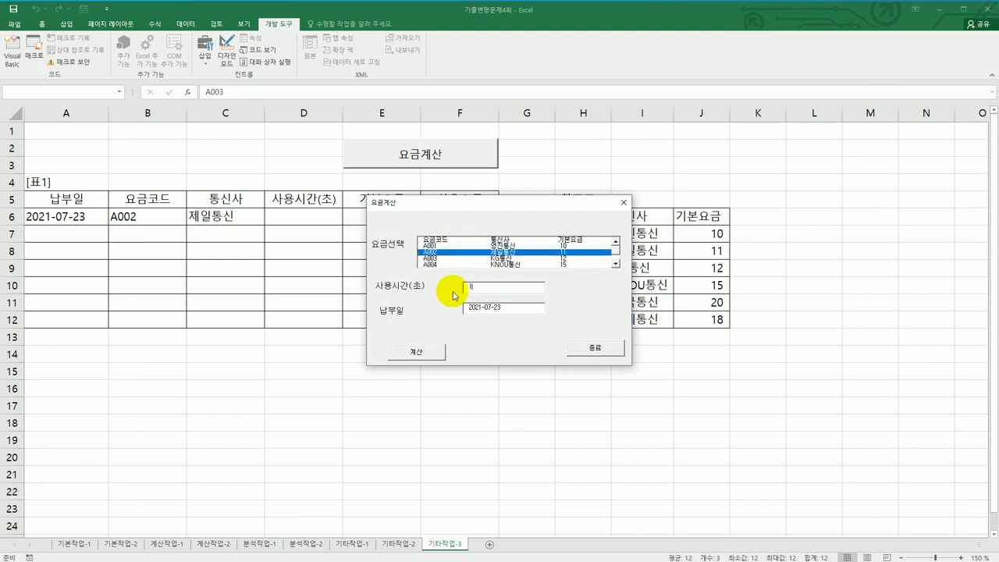
click(419, 351)
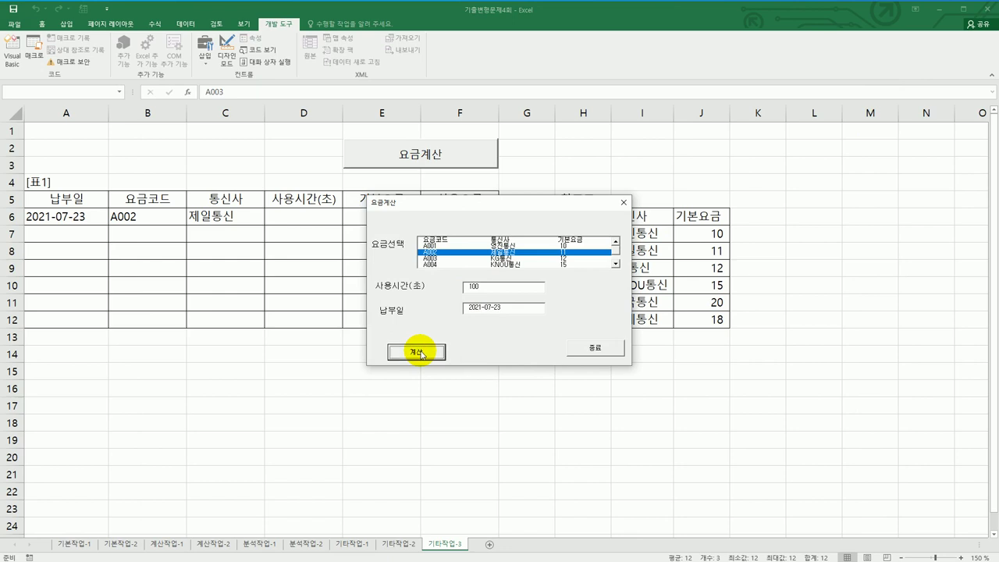
Move the 요금계산 form clear of the new row in [표1] to check it, and close the form.
drag(486, 208, 220, 290)
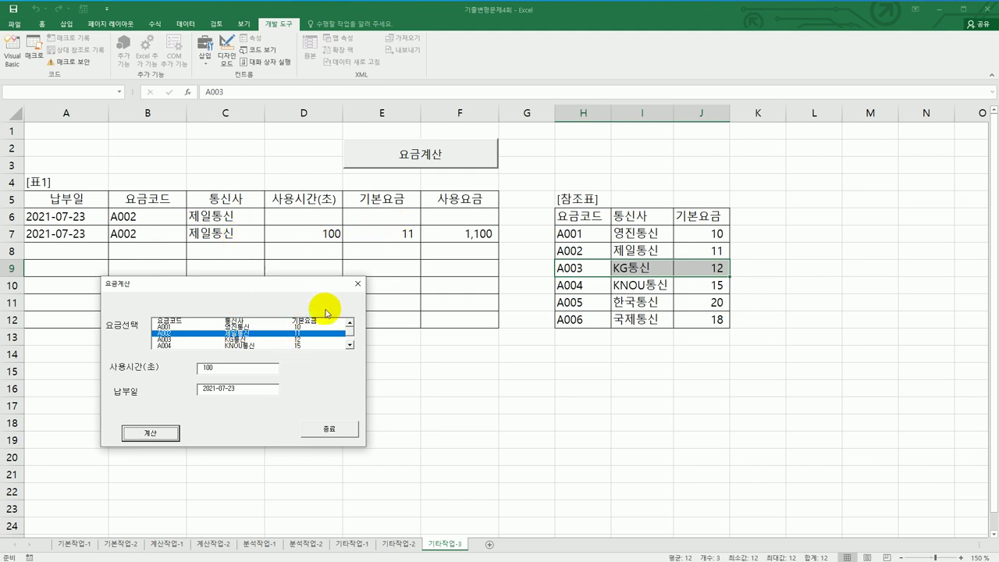
click(330, 427)
click(428, 419)
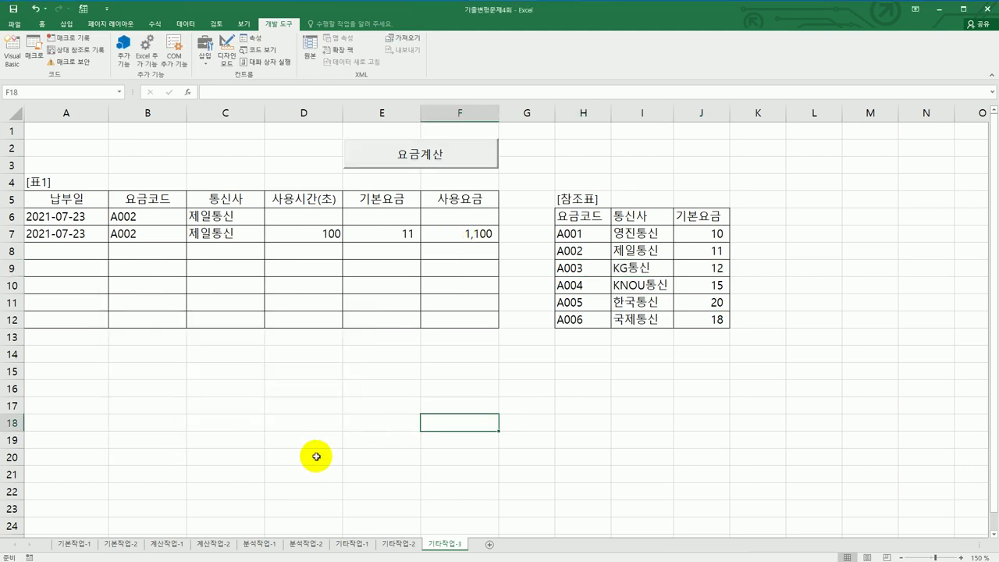